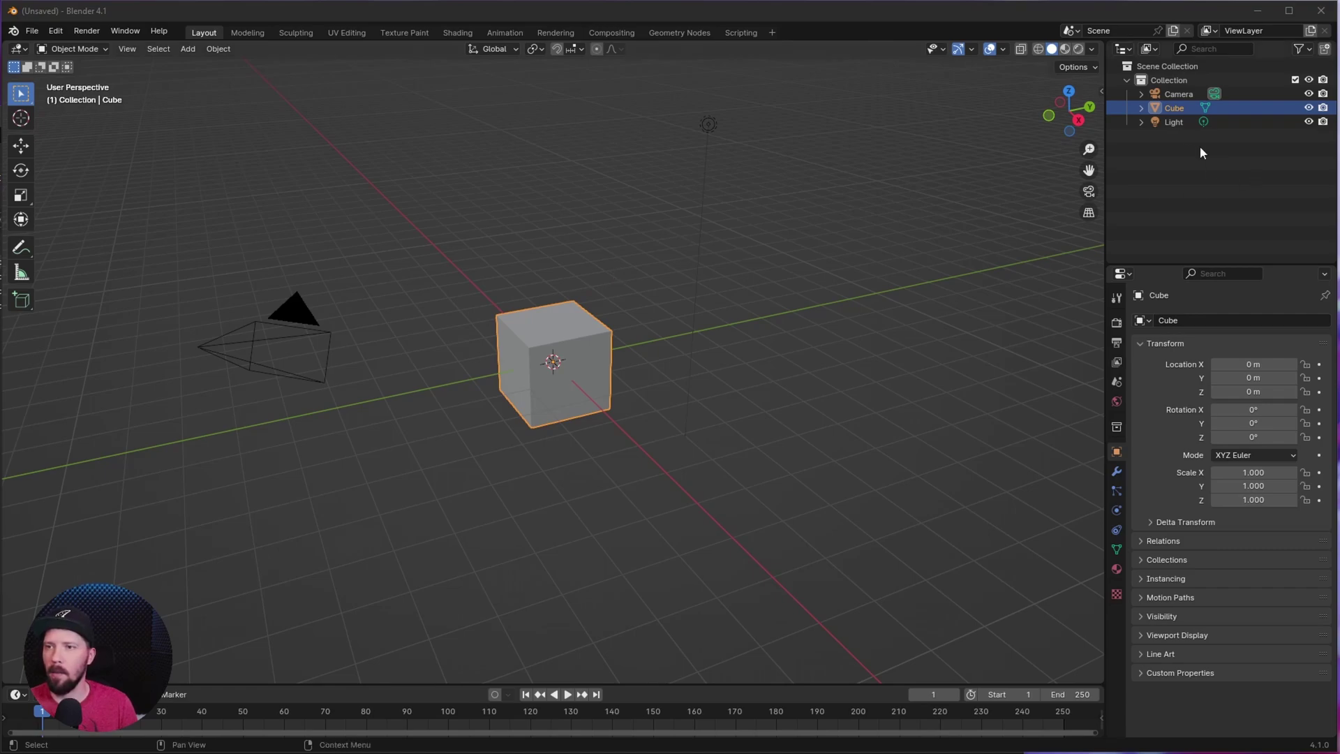
Create a new geometry node tree on the default cube and feed a Cube mesh node into the Group Output
click(681, 33)
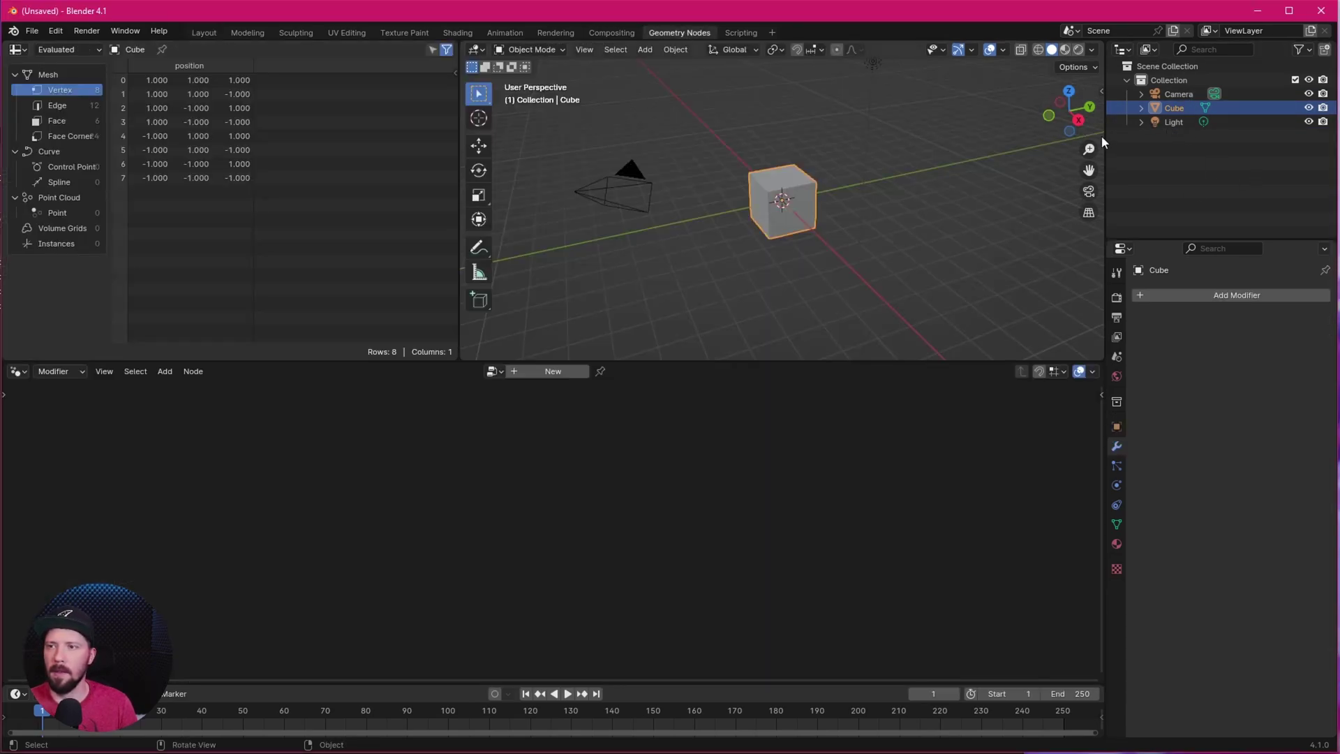
click(553, 371)
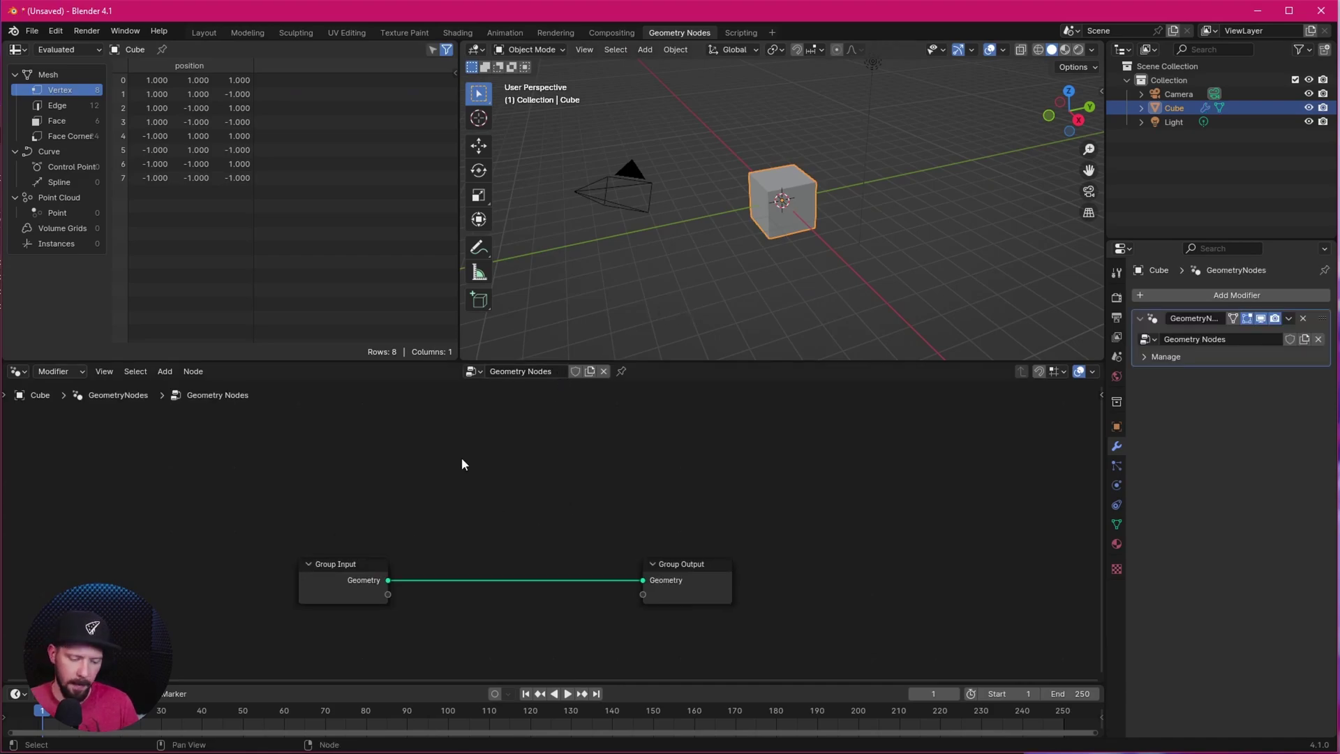
key(shift+a)
text(c)
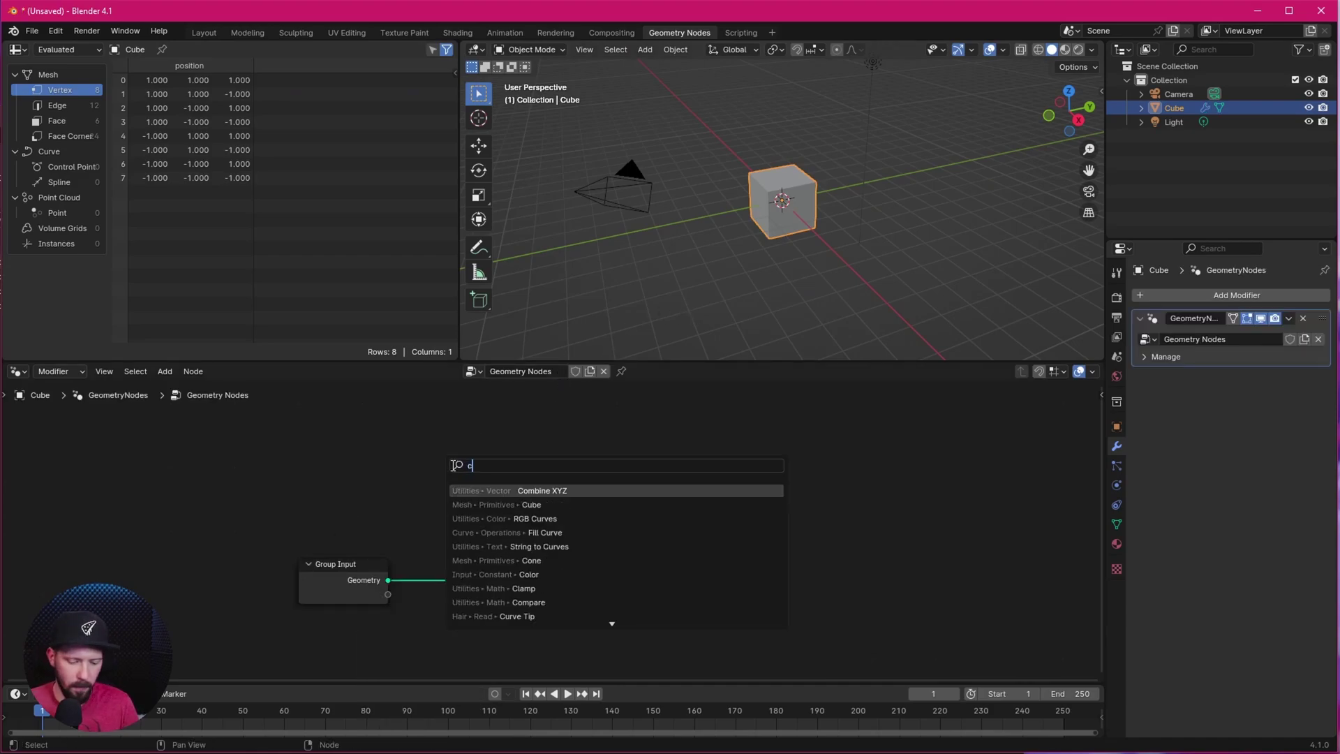
text(ube)
key(Return)
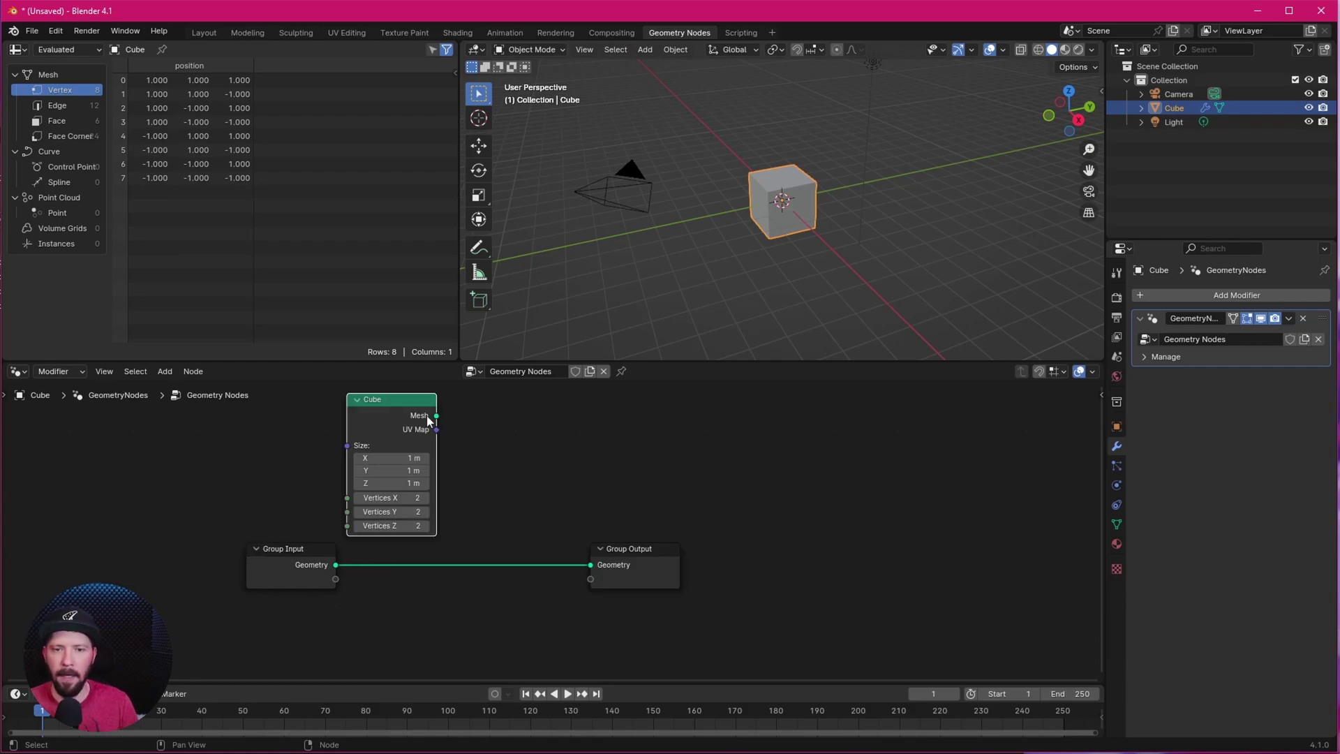
drag(437, 416, 591, 564)
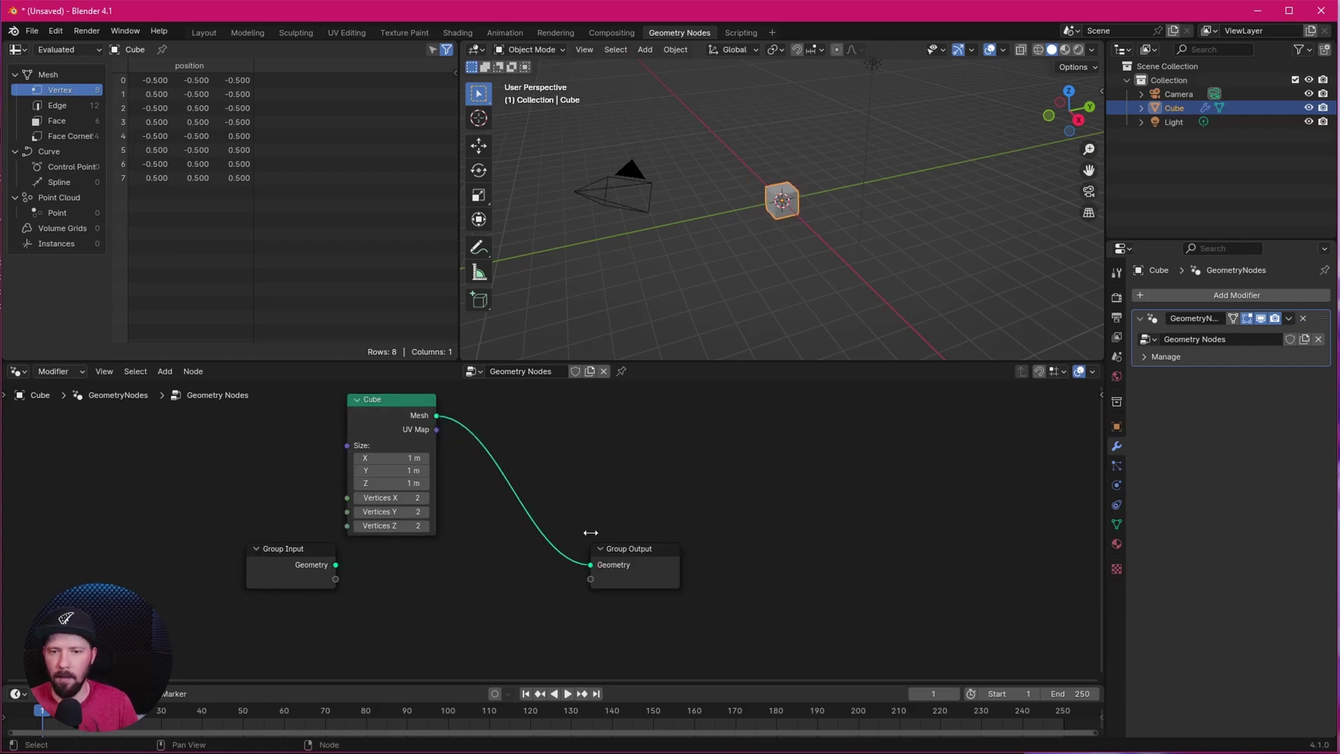
Set the Cube node's size to 2 m on X, Y and Z
middle_drag(598, 447, 637, 483)
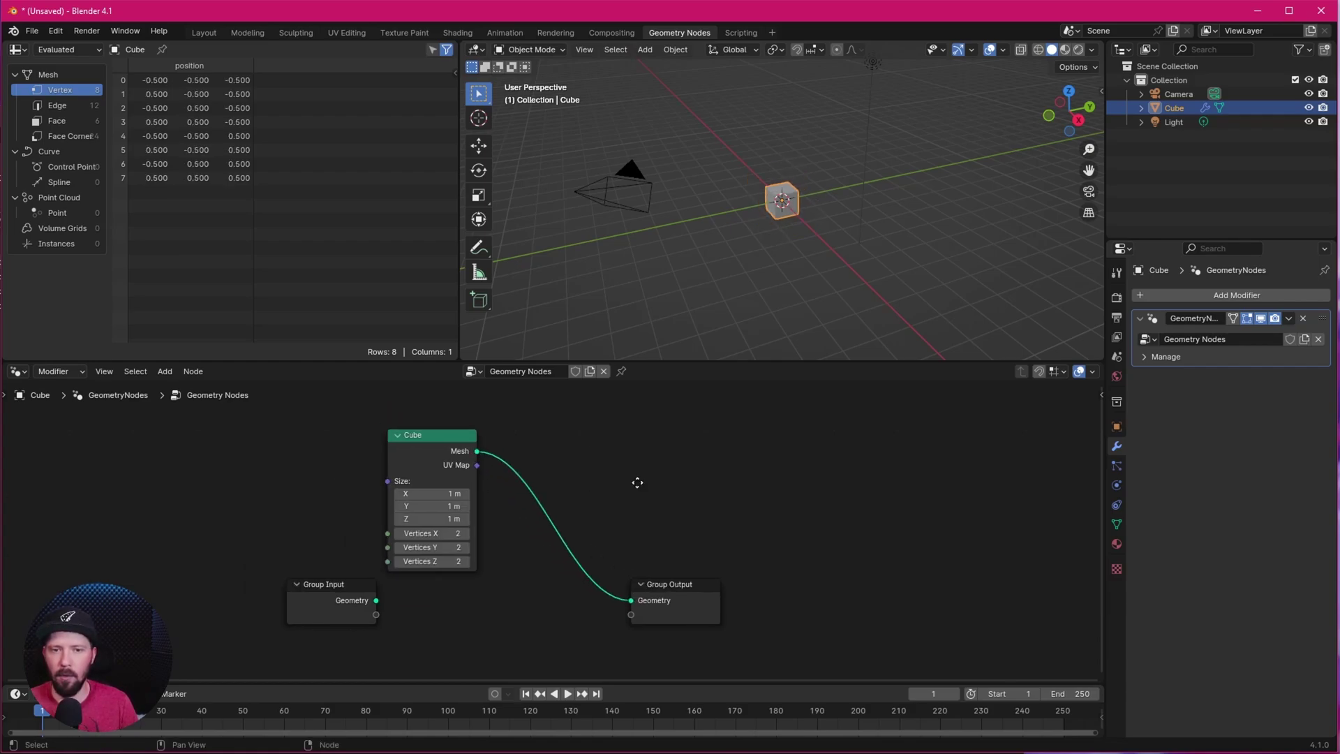
click(447, 492)
text(2)
key(Return)
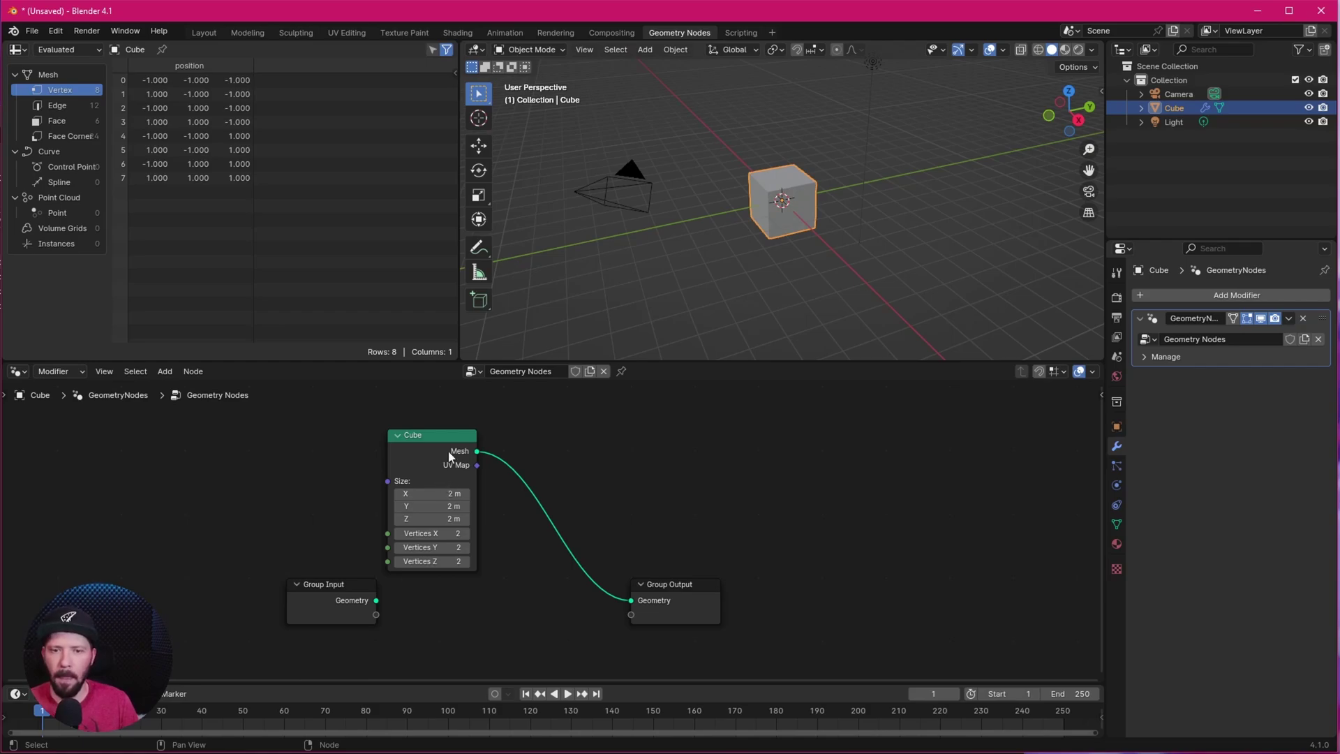
Spread the nodes apart and insert a Join Geometry node between the Cube node and the Group Output
drag(448, 451, 403, 422)
middle_drag(823, 499, 649, 613)
drag(649, 613, 694, 591)
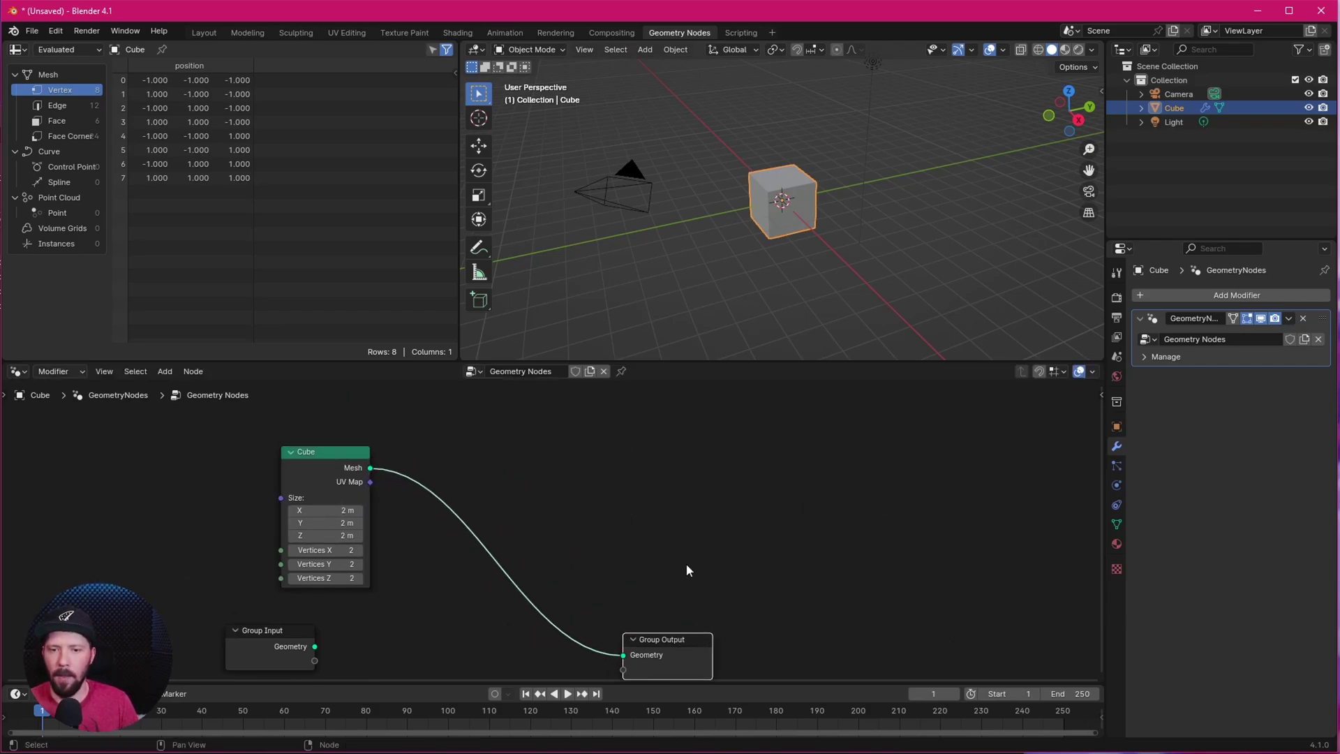
middle_drag(650, 535, 694, 476)
key(shift+a)
click(659, 442)
text(join)
key(Return)
click(555, 443)
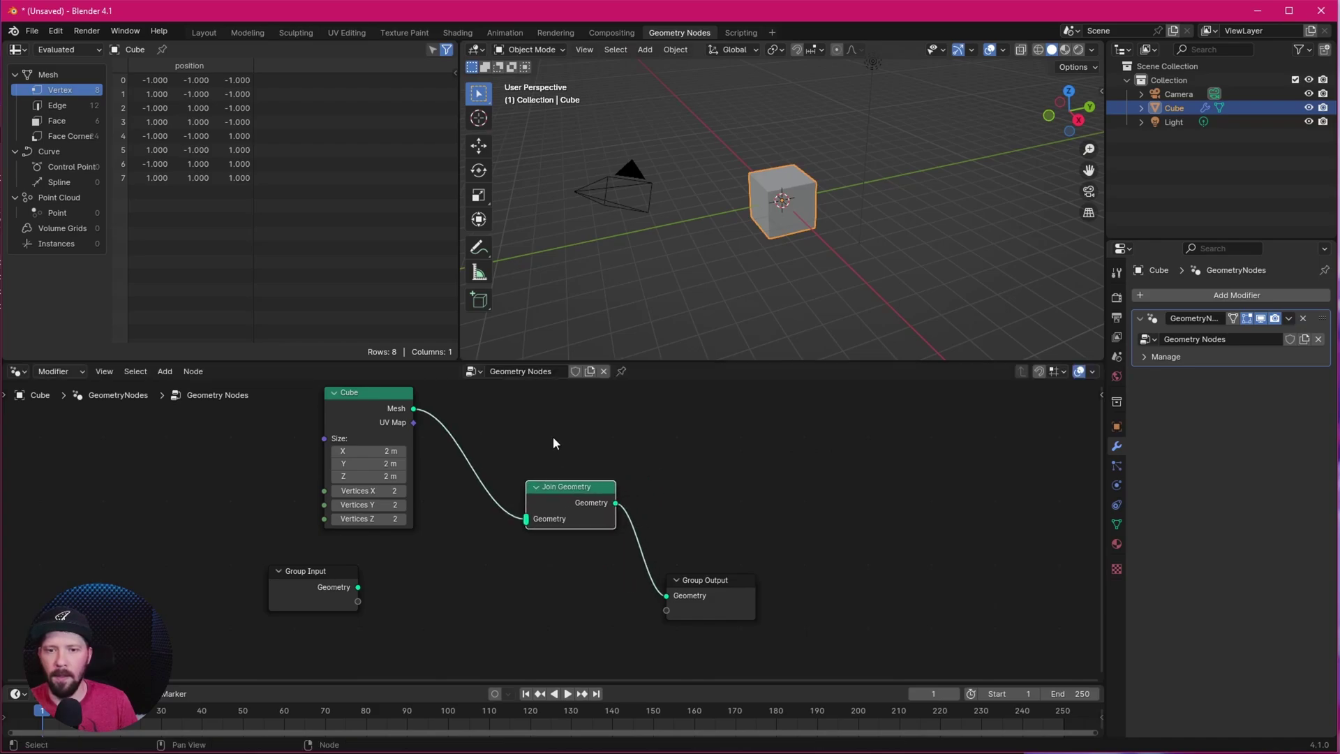
Duplicate the Cube node below the original and connect the copy's mesh to Join Geometry
scroll(555, 443, down, 1)
drag(415, 452, 412, 430)
key(g)
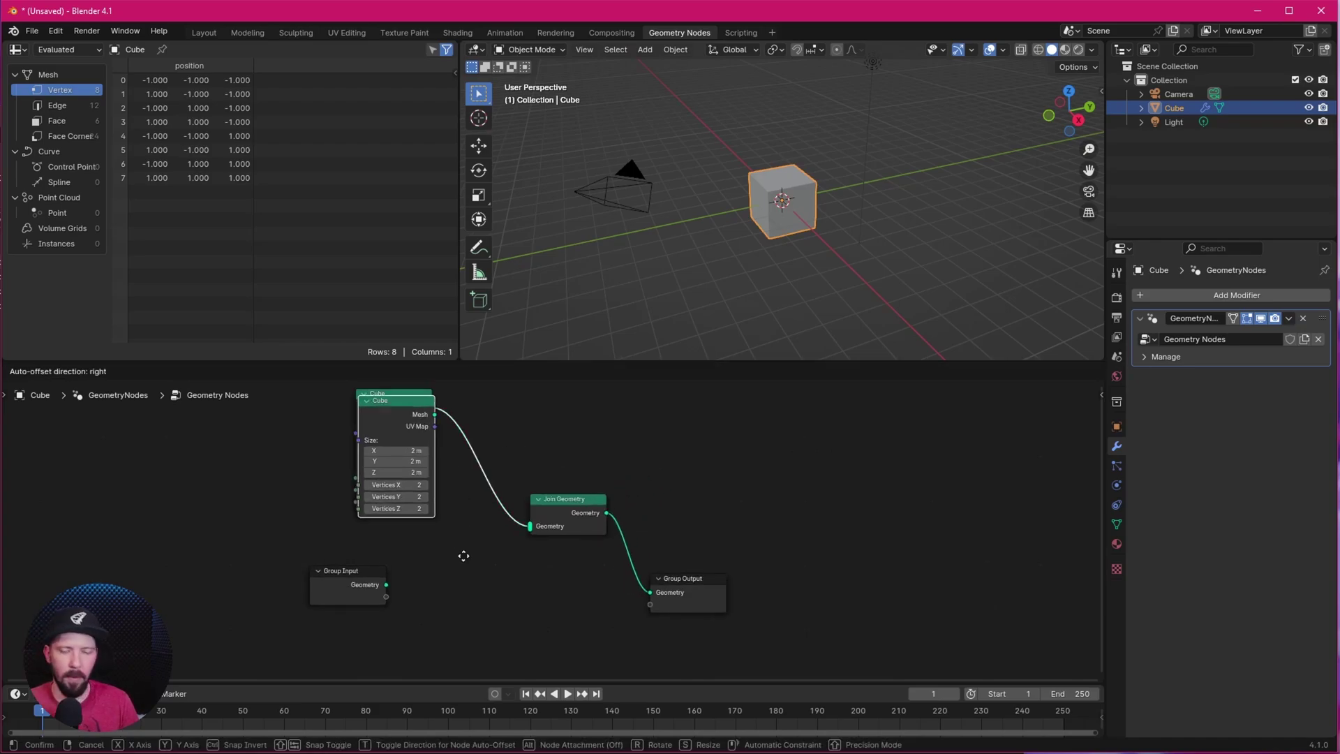
click(515, 660)
drag(486, 521, 528, 487)
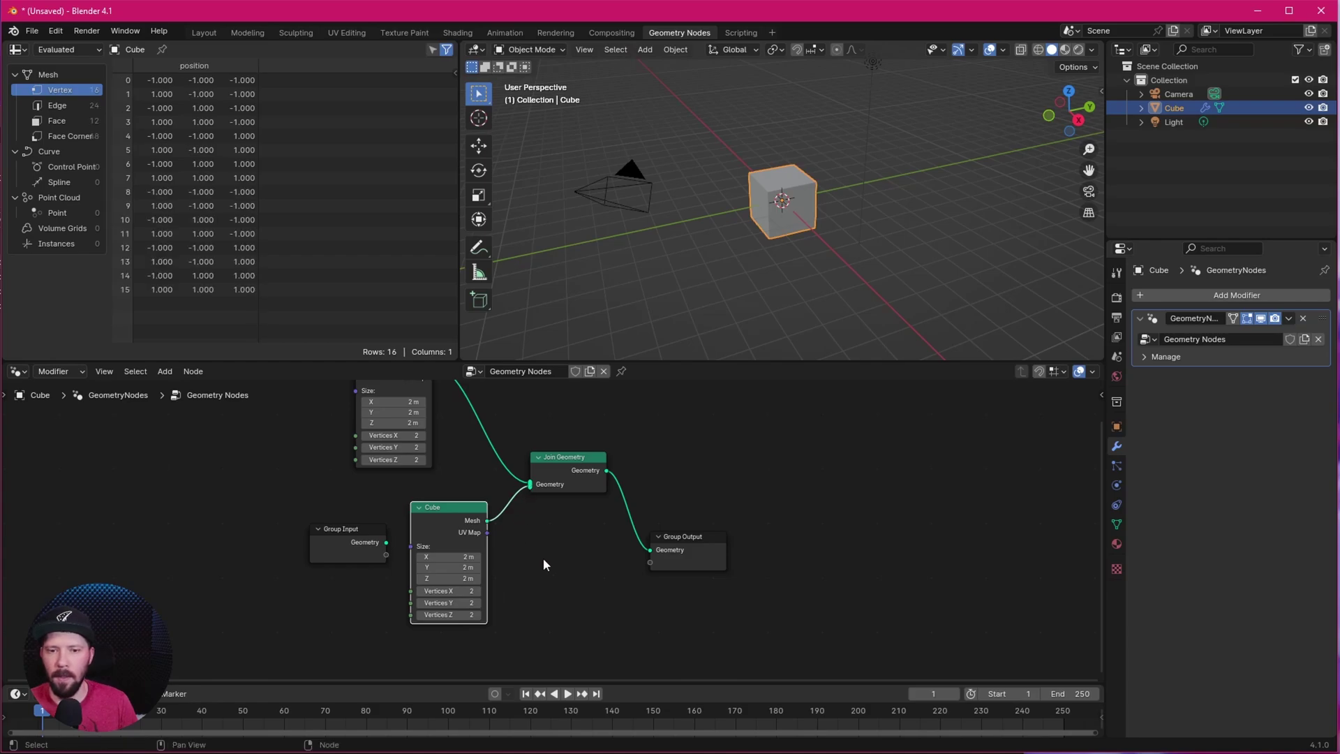
Set the second Cube node's size to 0.1 m in X, 0.1 m in Y and 2.1 m in Z
scroll(527, 564, up, 1)
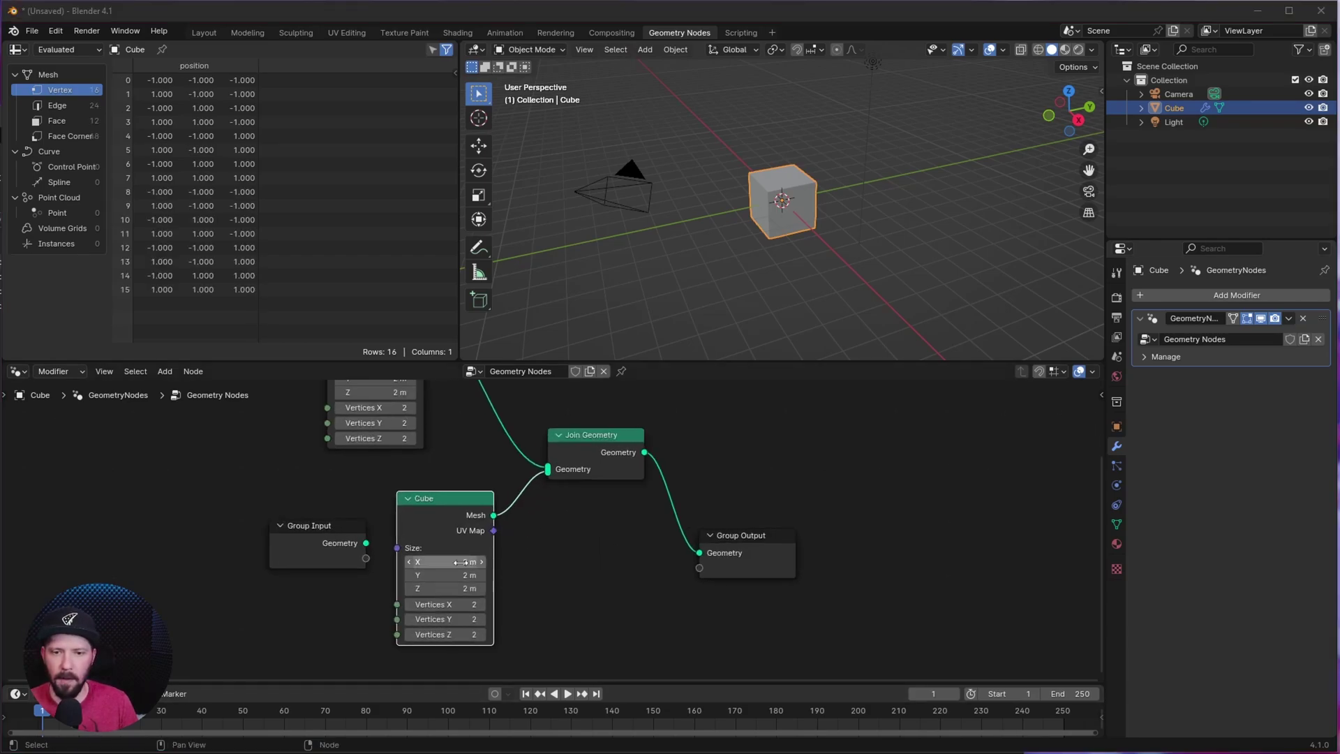
double_click(472, 565)
key(BackSpace)
text(.1)
key(Tab)
key(BackSpace)
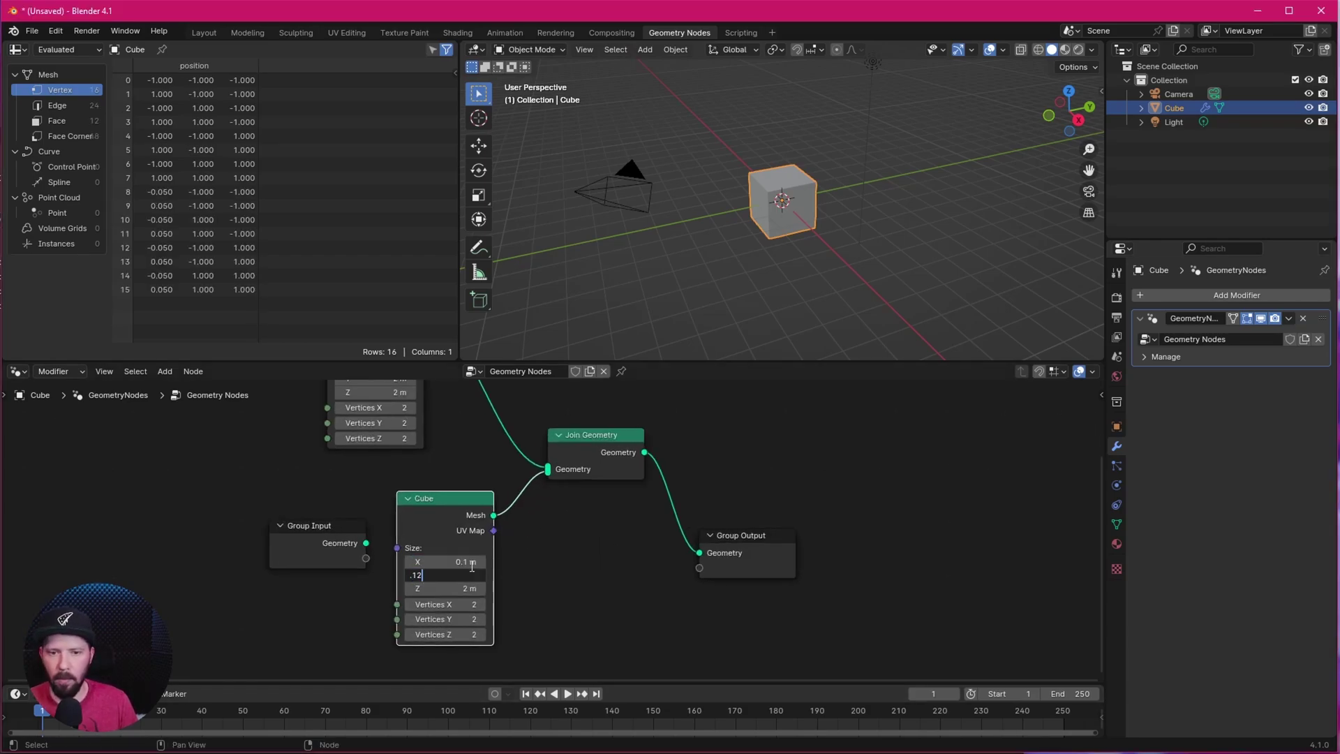
text(.12)
key(BackSpace)
key(Tab)
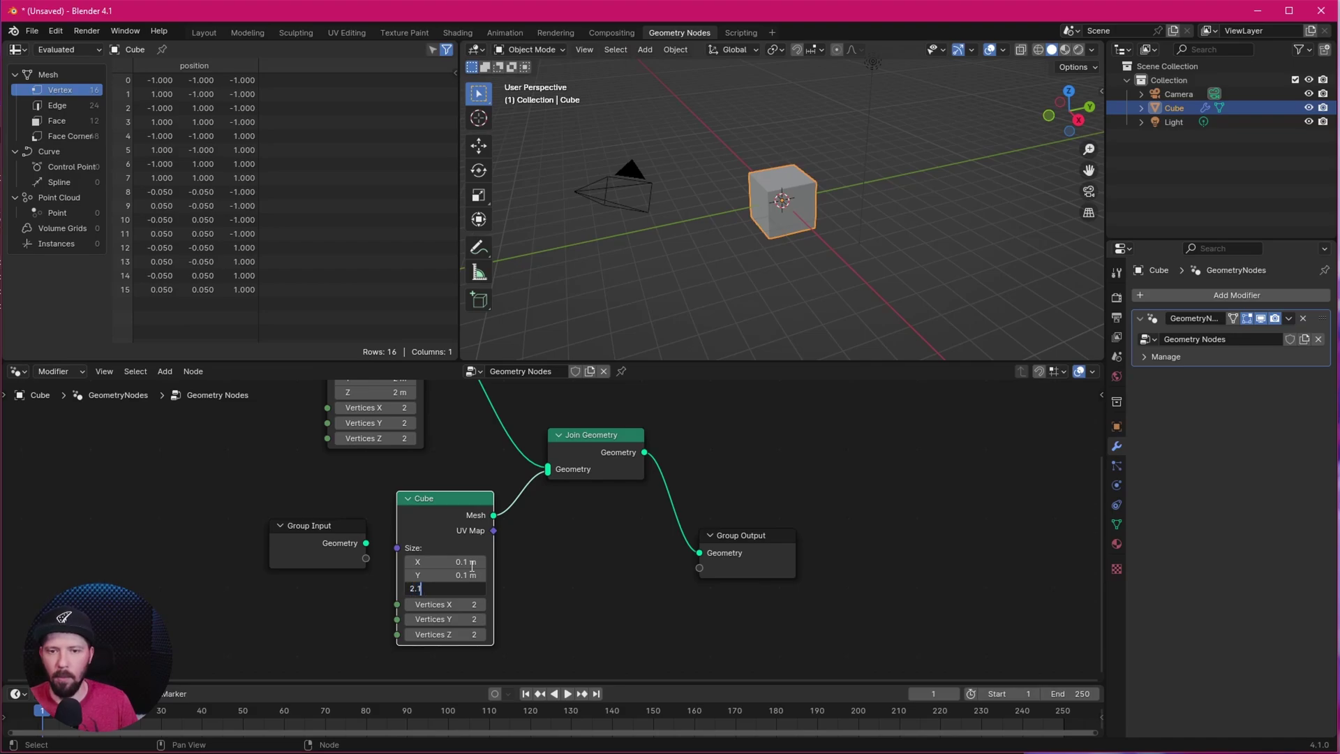
text(.1)
key(Return)
scroll(783, 197, up, 5)
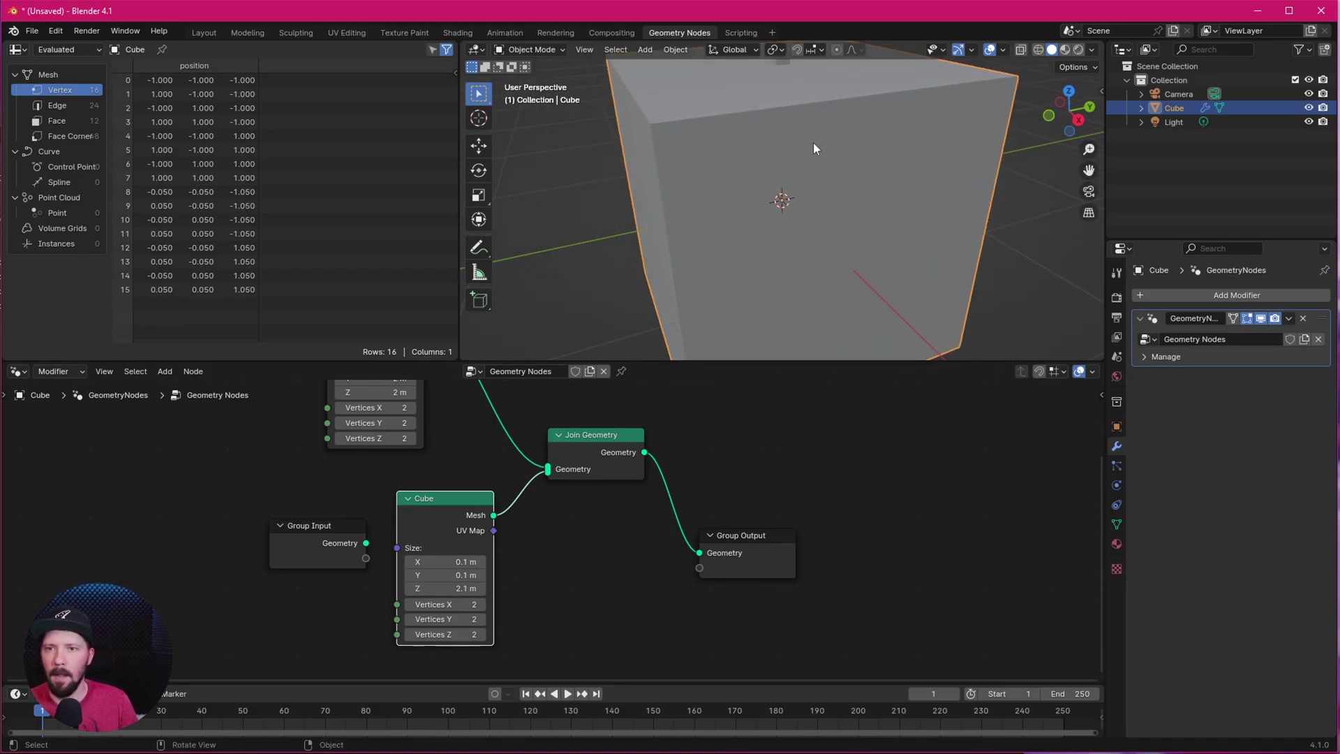
scroll(827, 178, down, 4)
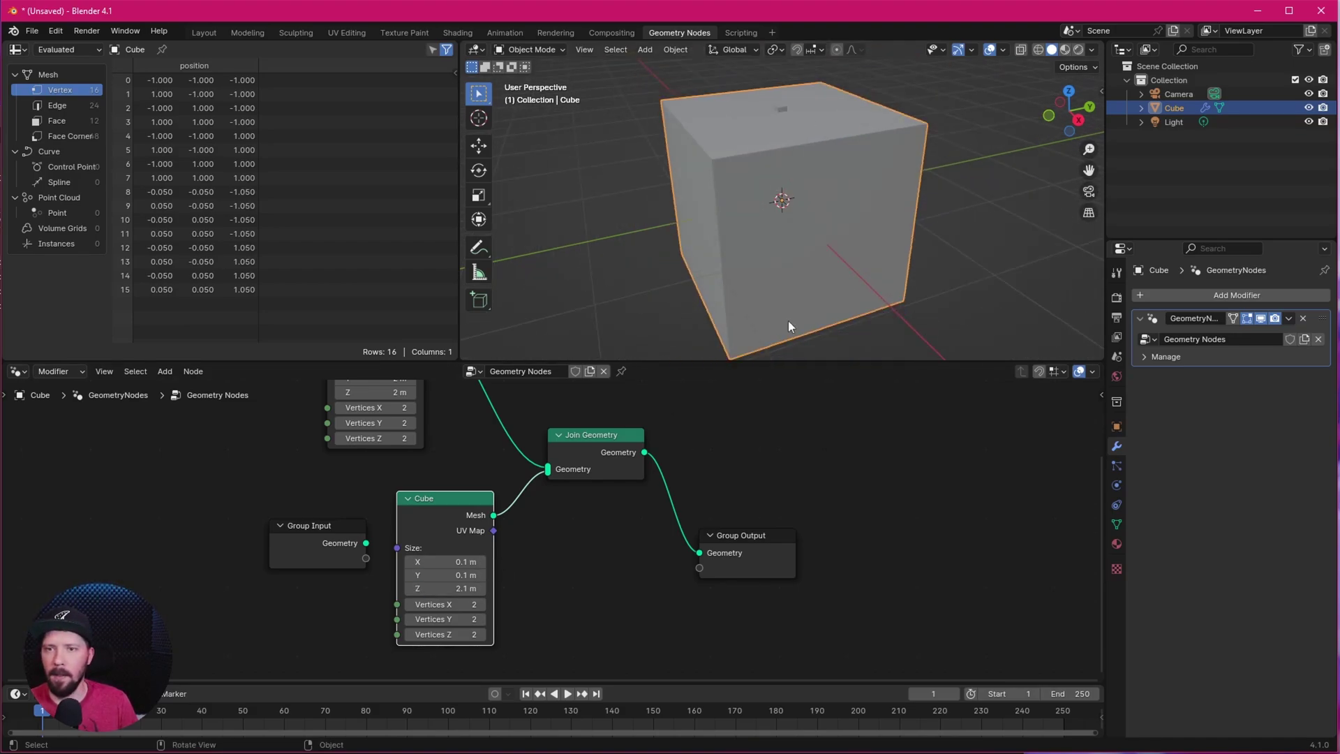
Insert a Set Material node after each of the two Cube nodes, before Join Geometry
scroll(757, 484, down, 5)
key(shift+a)
text(set m)
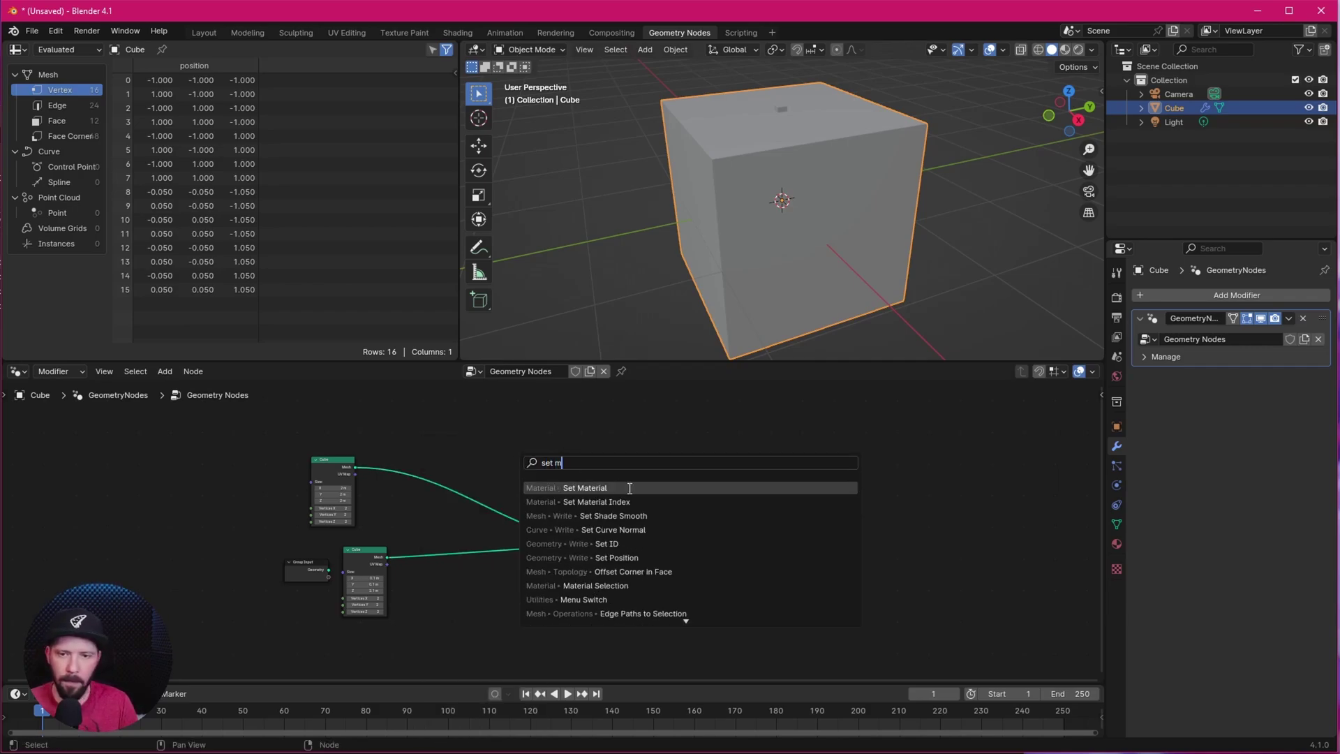
click(629, 488)
click(563, 492)
scroll(491, 493, up, 1)
key(shift+d)
click(426, 556)
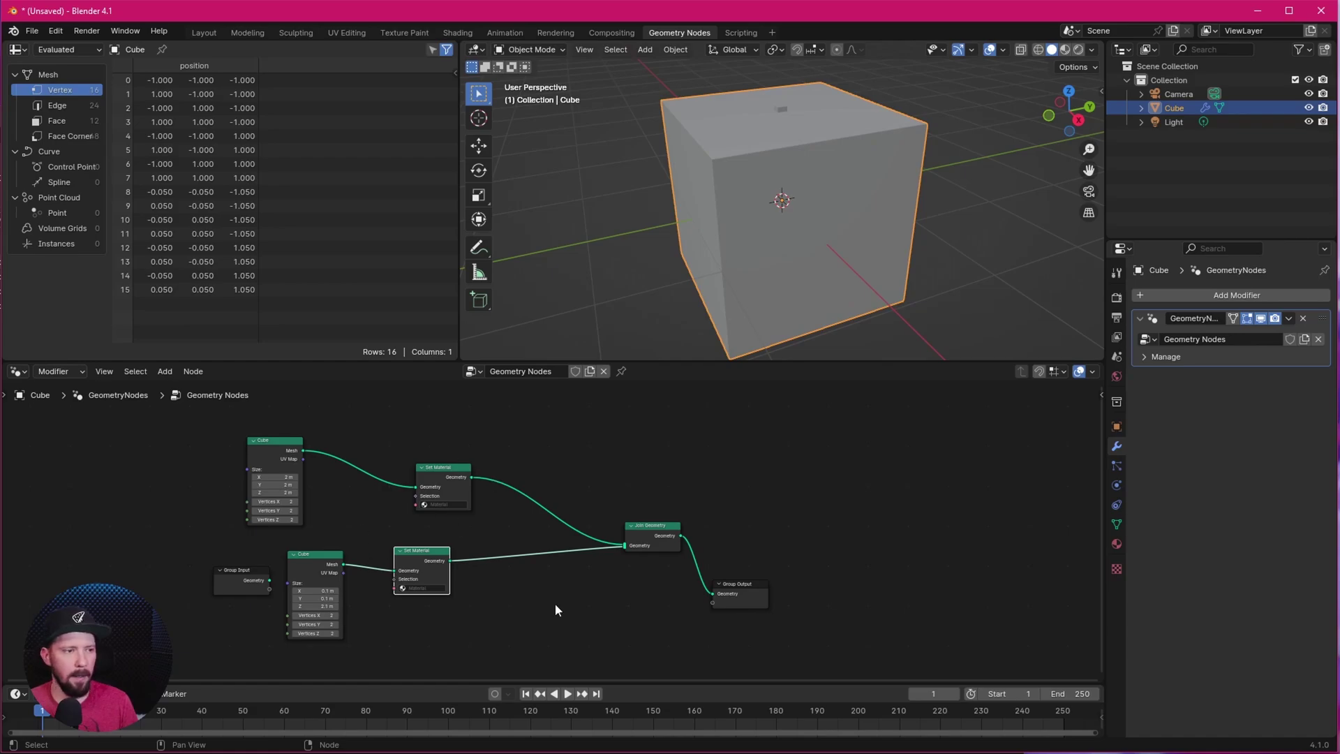
Move the Group Output farther away and insert a Transform Geometry node after Join Geometry
middle_drag(474, 571, 341, 547)
drag(611, 567, 883, 567)
key(shift+a)
click(611, 465)
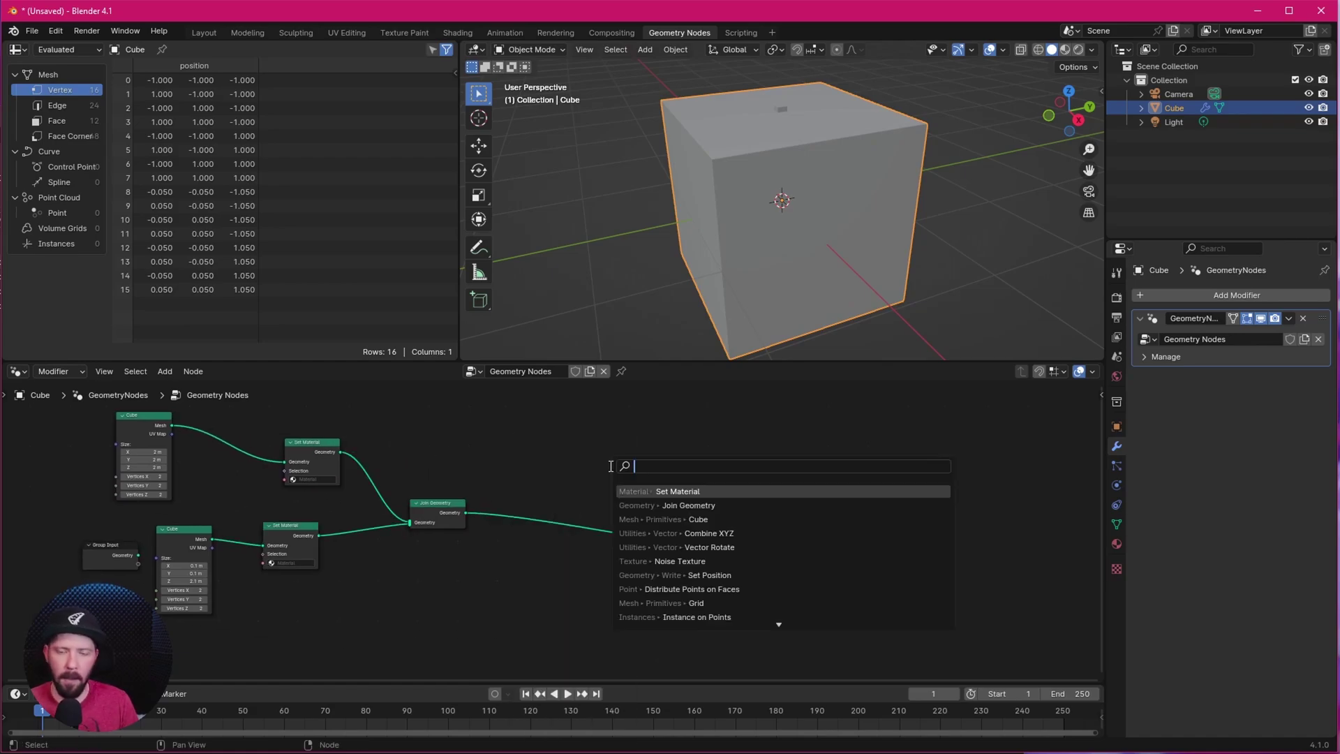
text(tra)
click(742, 492)
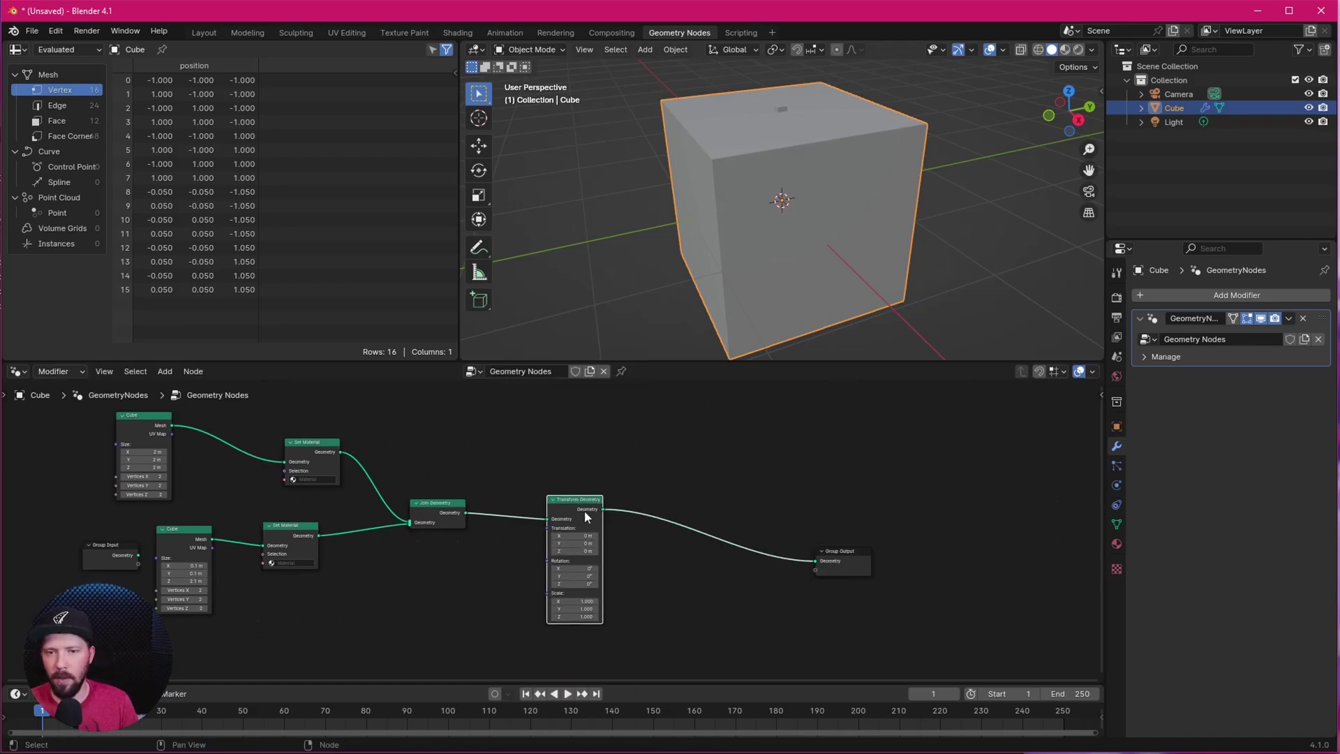
click(567, 500)
Set the Transform Geometry scale to 0.1 on all three axes
scroll(632, 579, up, 1)
click(534, 570)
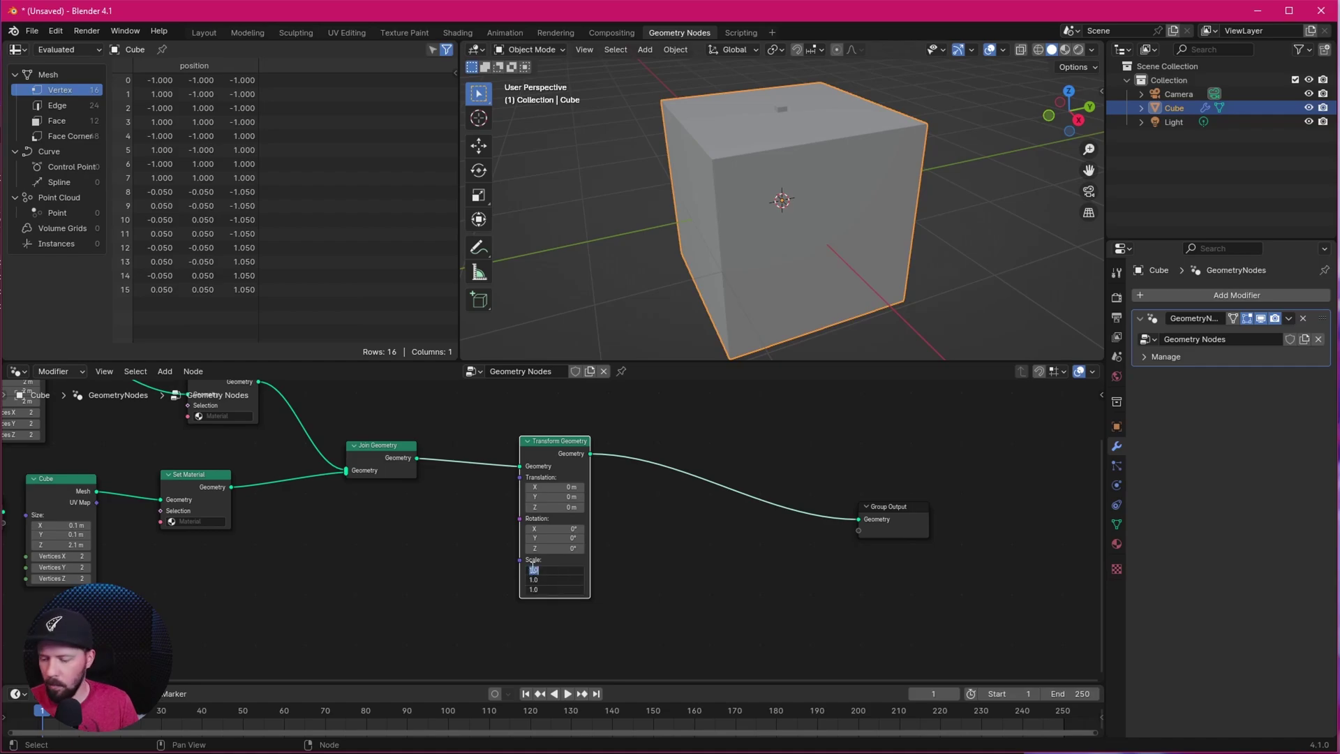
text(.1)
key(Return)
Insert an Instance on Points node before the Group Output, with the transformed geometry linked to its Instance input
middle_drag(853, 390, 777, 458)
key(shift+a)
click(790, 462)
text(inst)
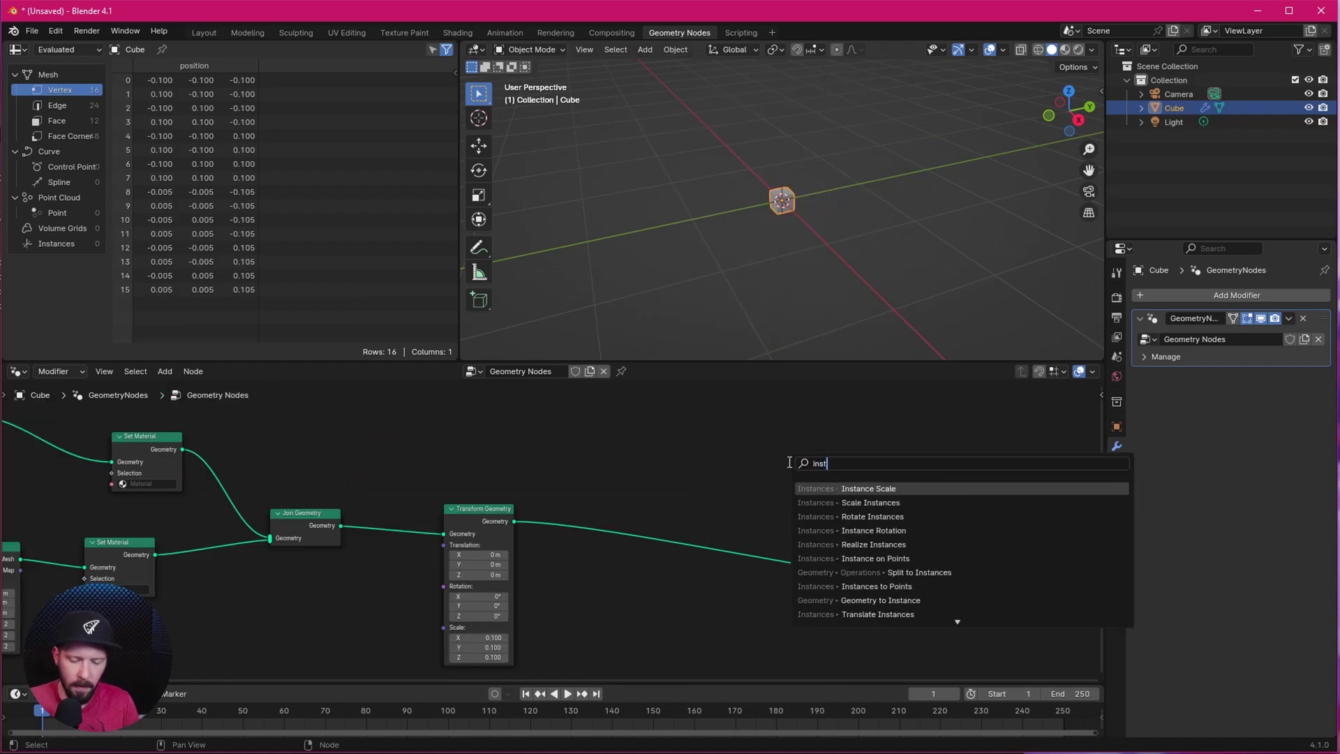
text(ance on)
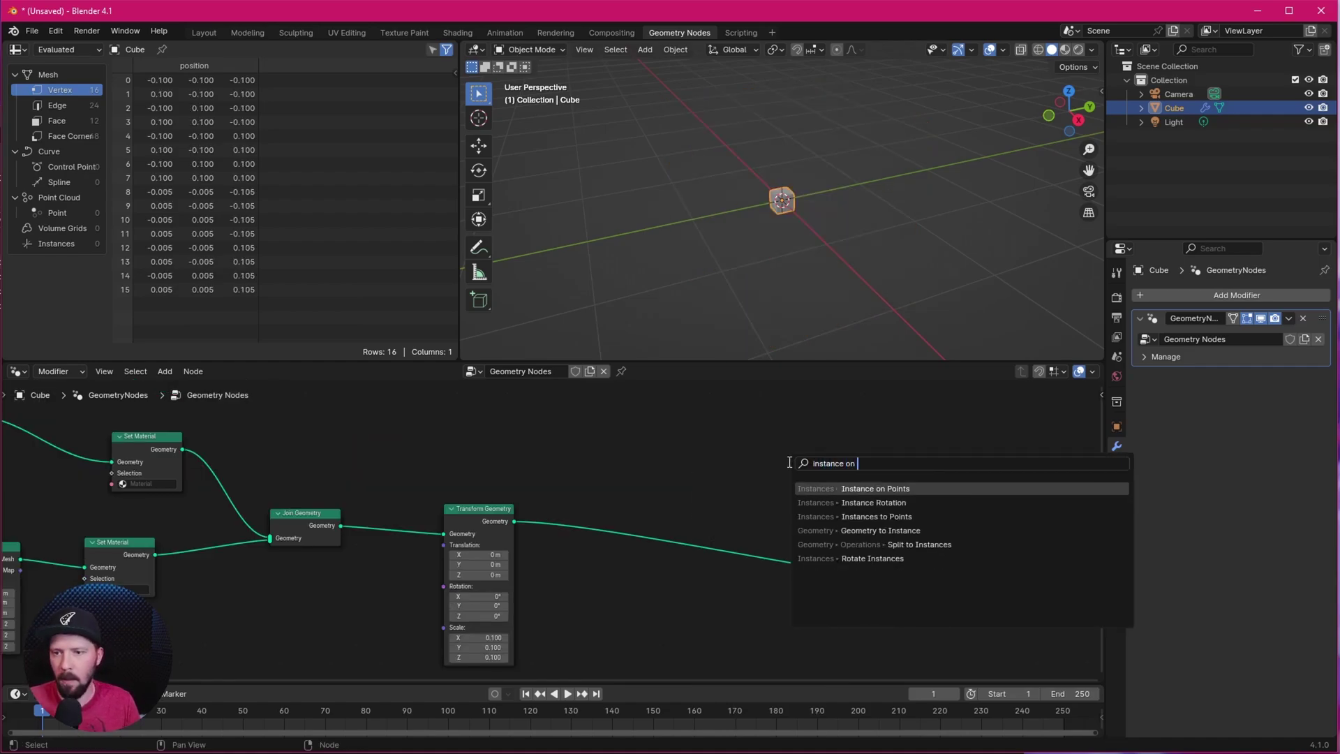
click(874, 488)
click(640, 487)
drag(663, 489, 663, 511)
middle_drag(813, 465, 869, 517)
drag(785, 523, 817, 501)
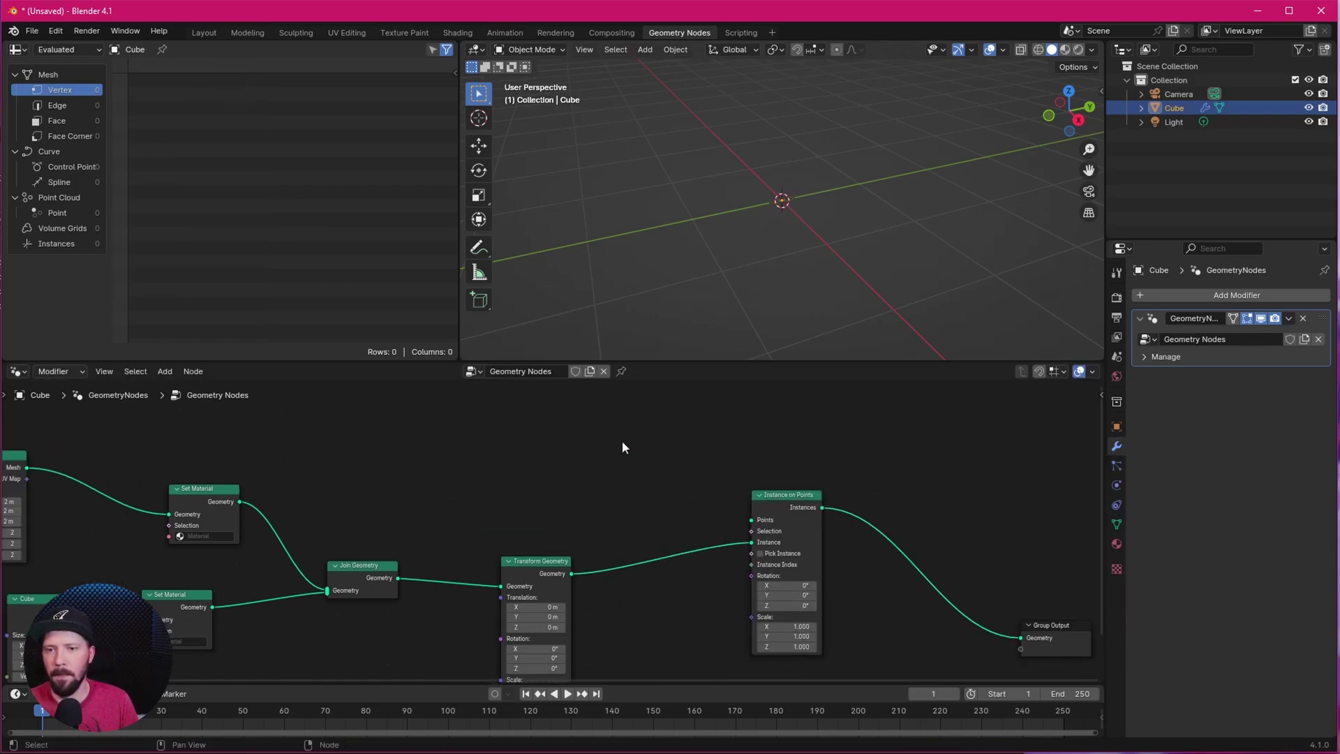
Add a Grid node and connect its mesh to the Points input of Instance on Points
key(shift+a)
click(616, 439)
text(grid)
key(Return)
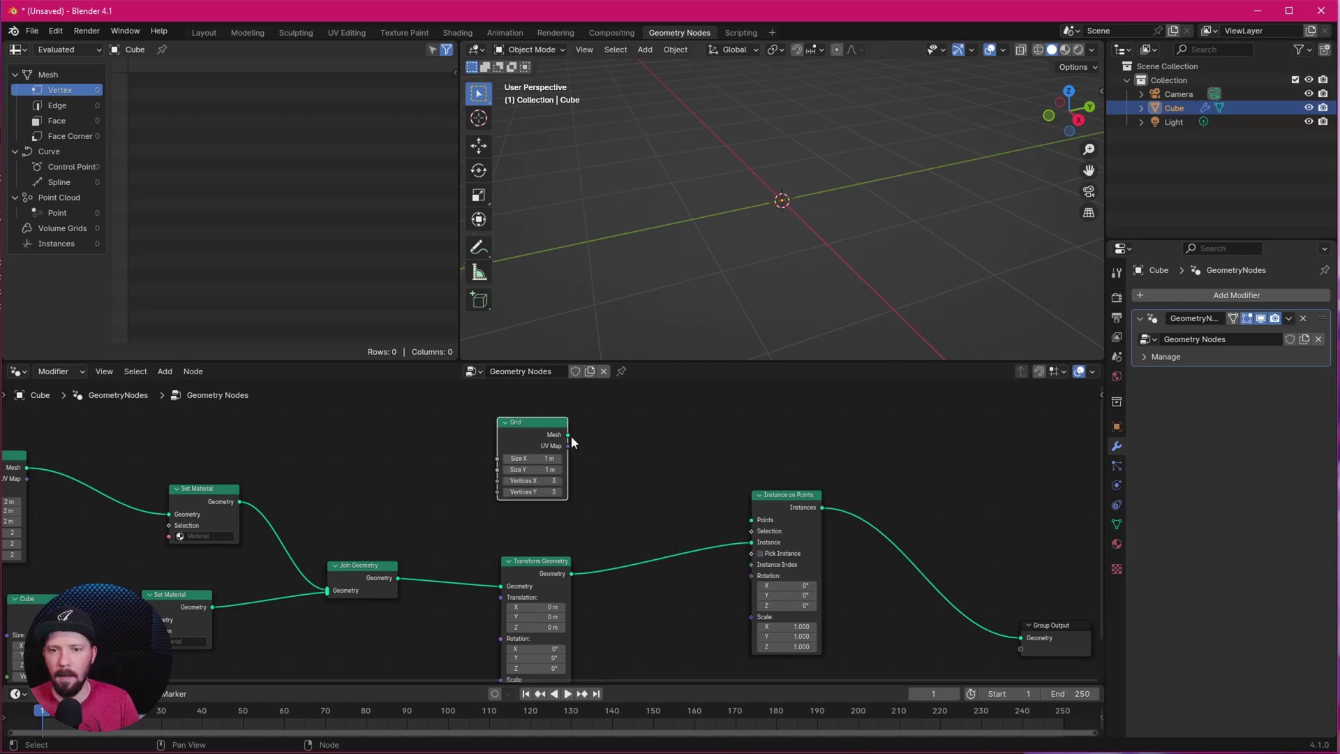
drag(568, 435, 752, 520)
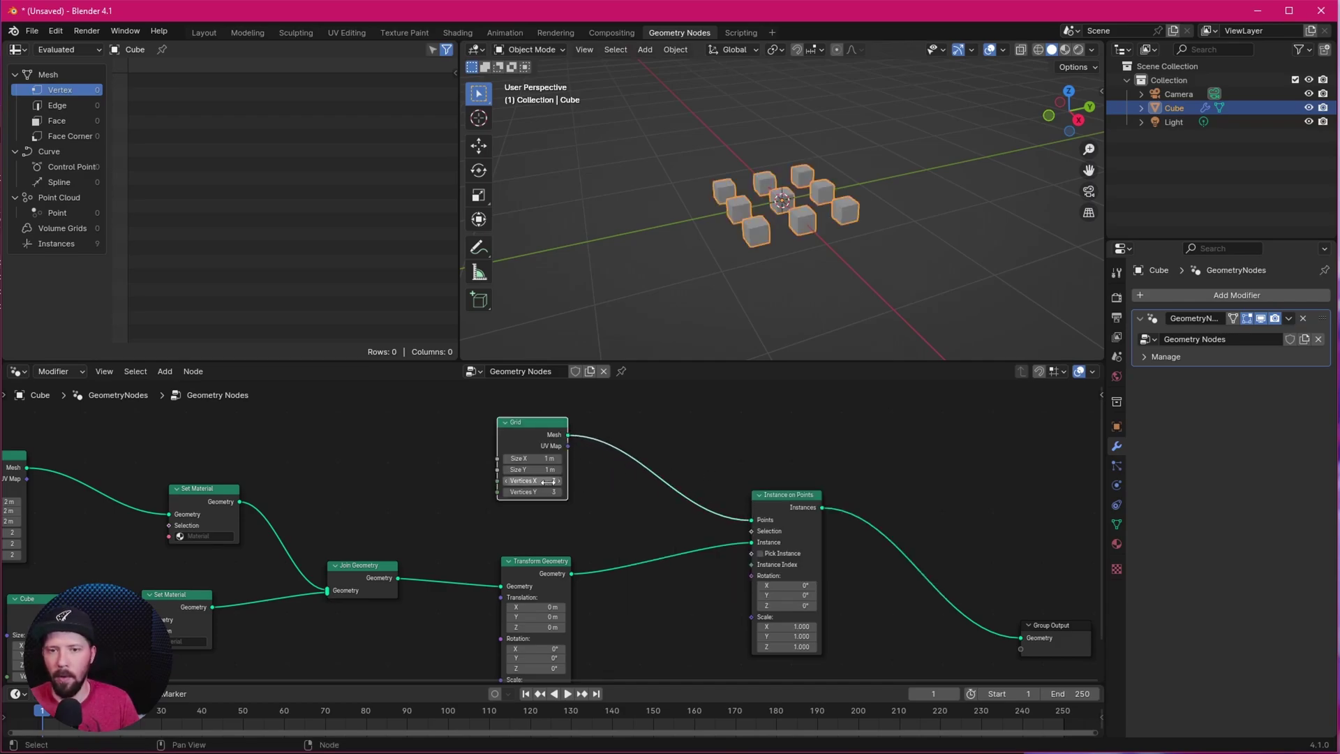
Set the grid's size to 8 m by 8 m with 2 vertices in X and 2 in Y
click(548, 458)
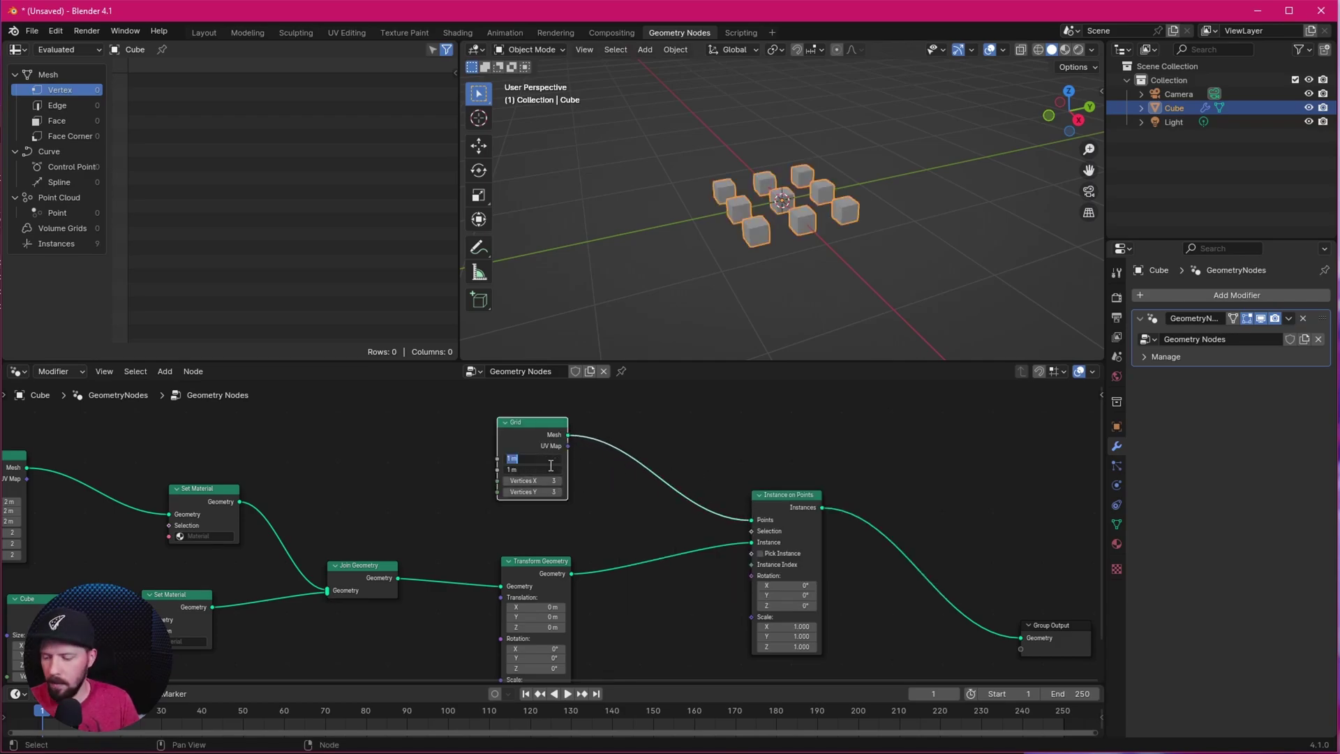
text(8)
key(Tab)
key(Tab)
text(2)
key(Tab)
text(2)
key(Return)
scroll(717, 266, down, 4)
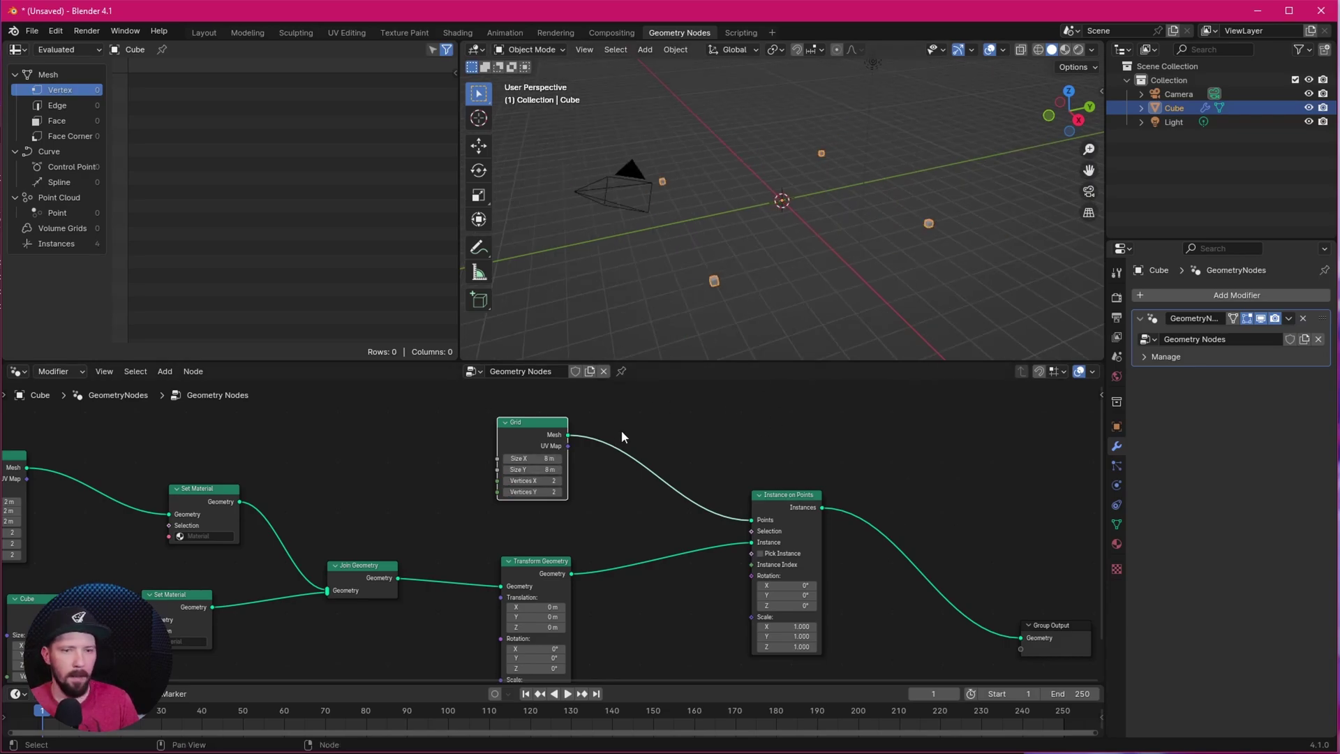
Make room beside the Grid node and insert Distribute Points on Faces between it and Instance on Points
drag(544, 431, 489, 436)
key(shift+a)
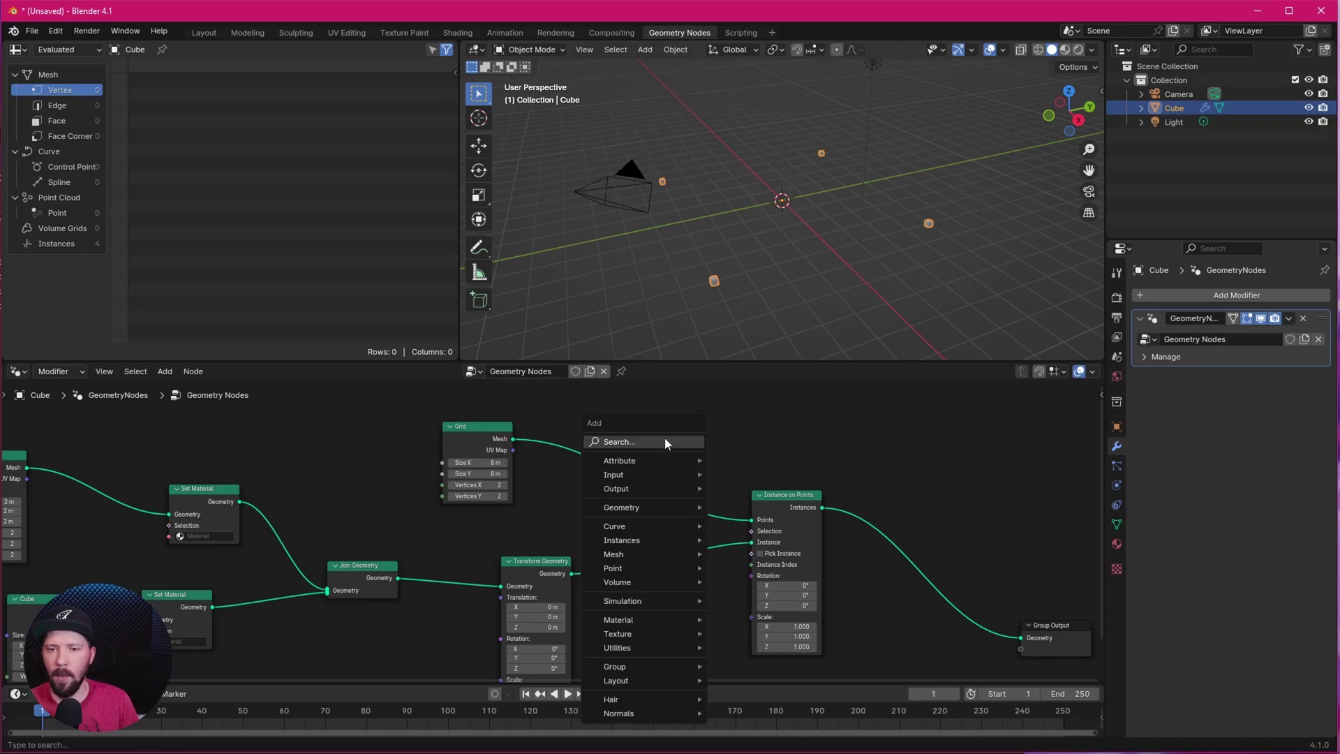
click(664, 438)
text(distr)
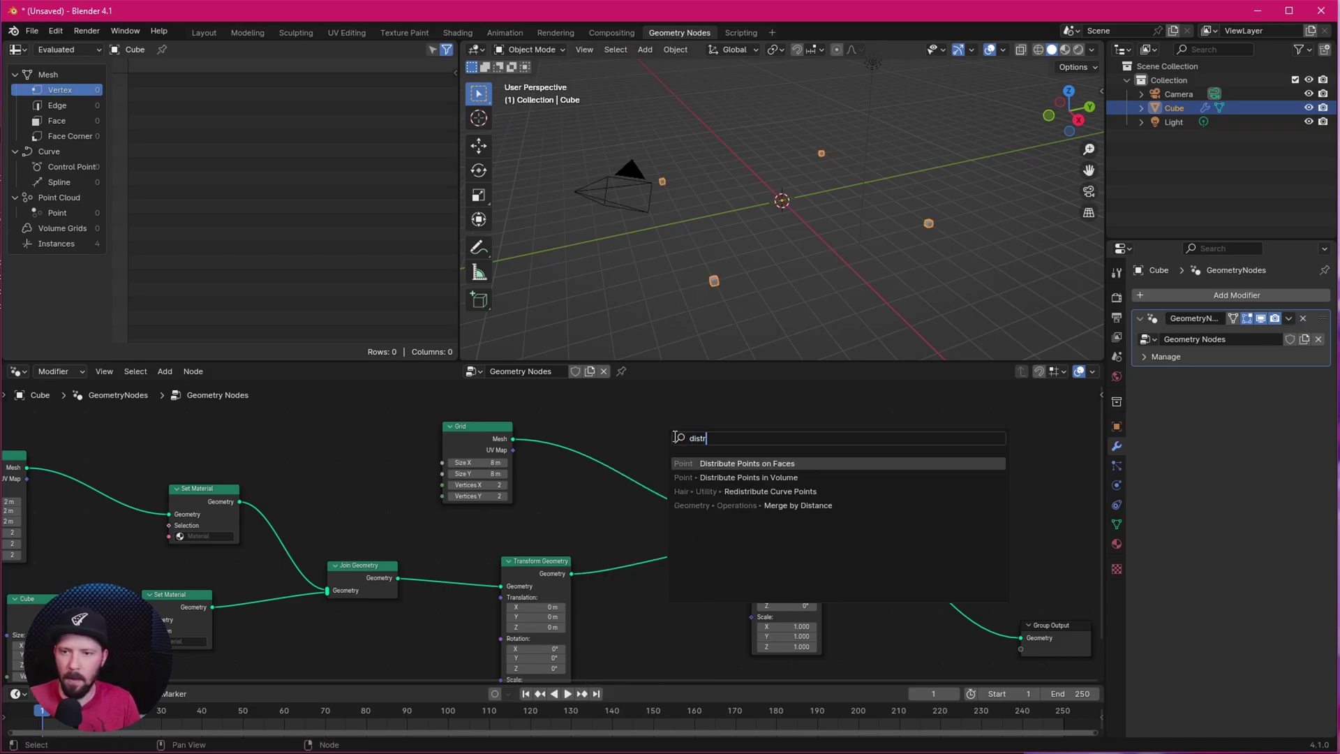
click(791, 462)
click(729, 439)
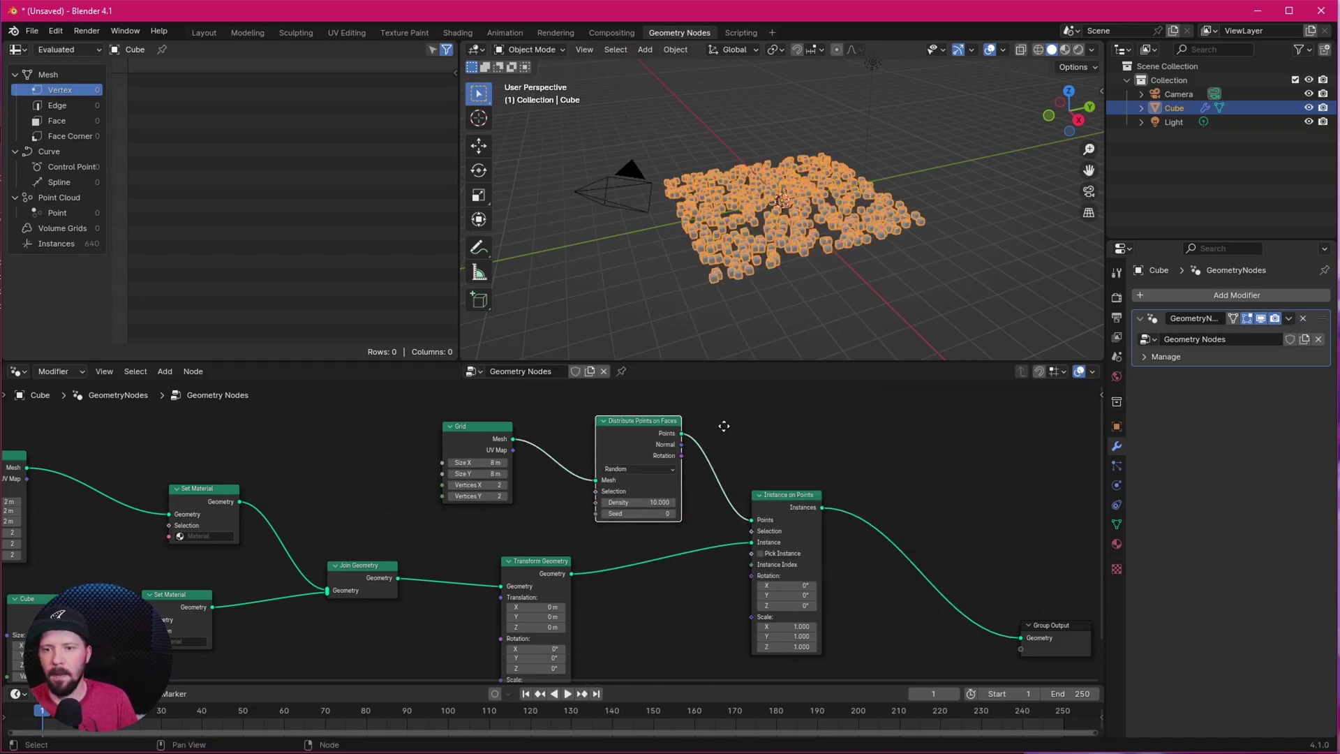
Set the point distribution density to 100 and deselect the object in the viewport
scroll(706, 446, up, 2)
scroll(844, 429, up, 1)
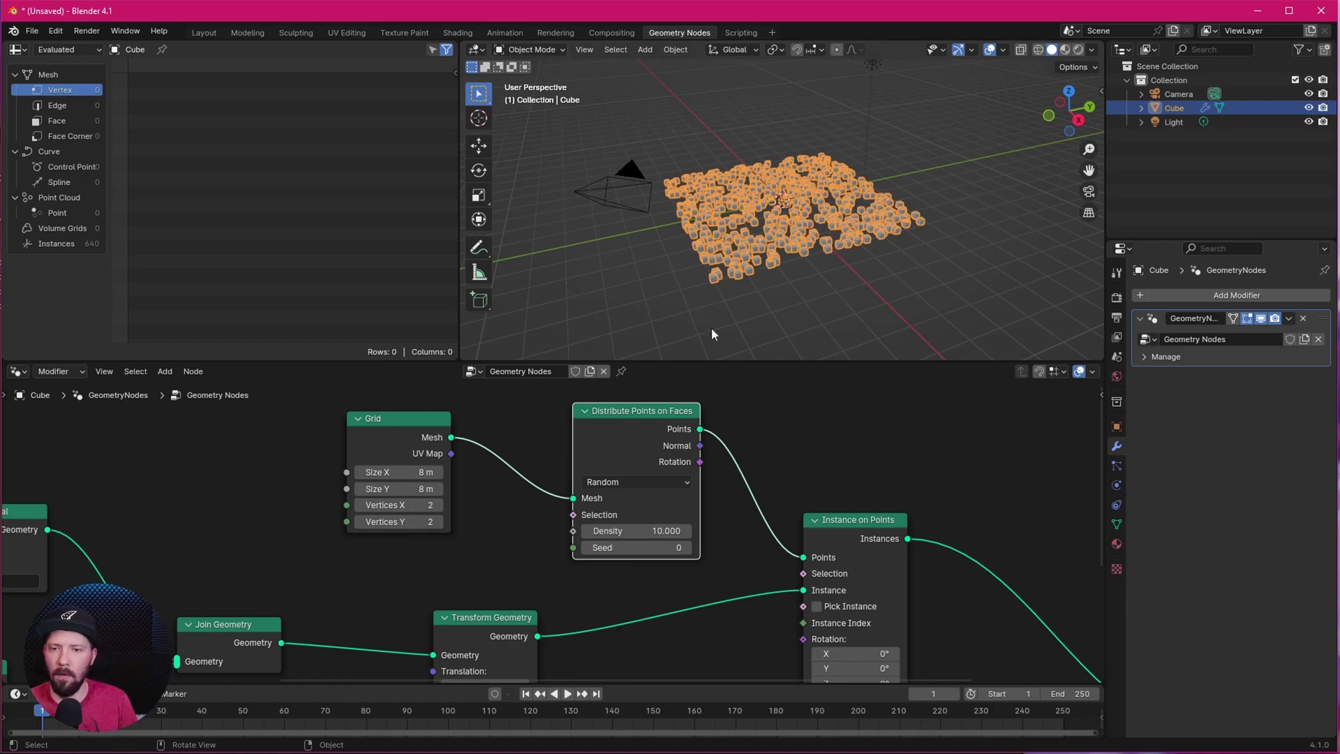
click(652, 531)
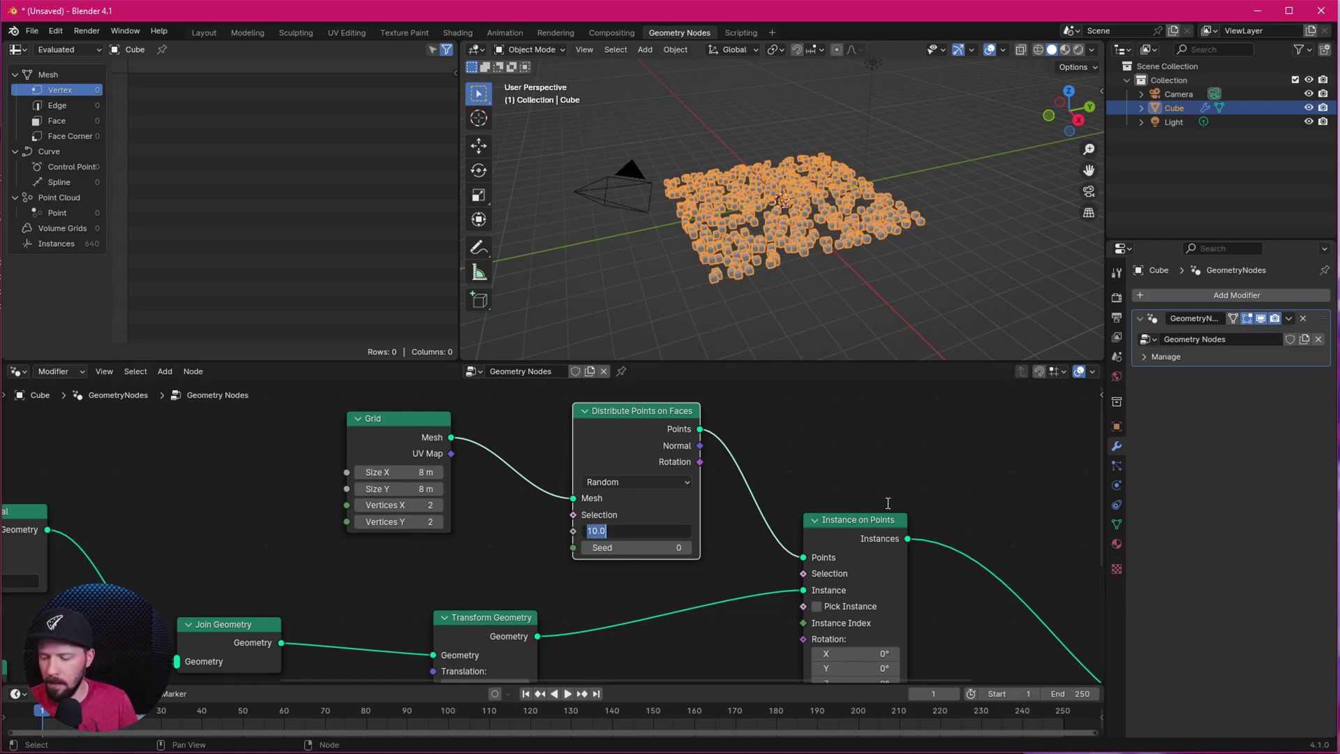
key(Return)
click(1007, 256)
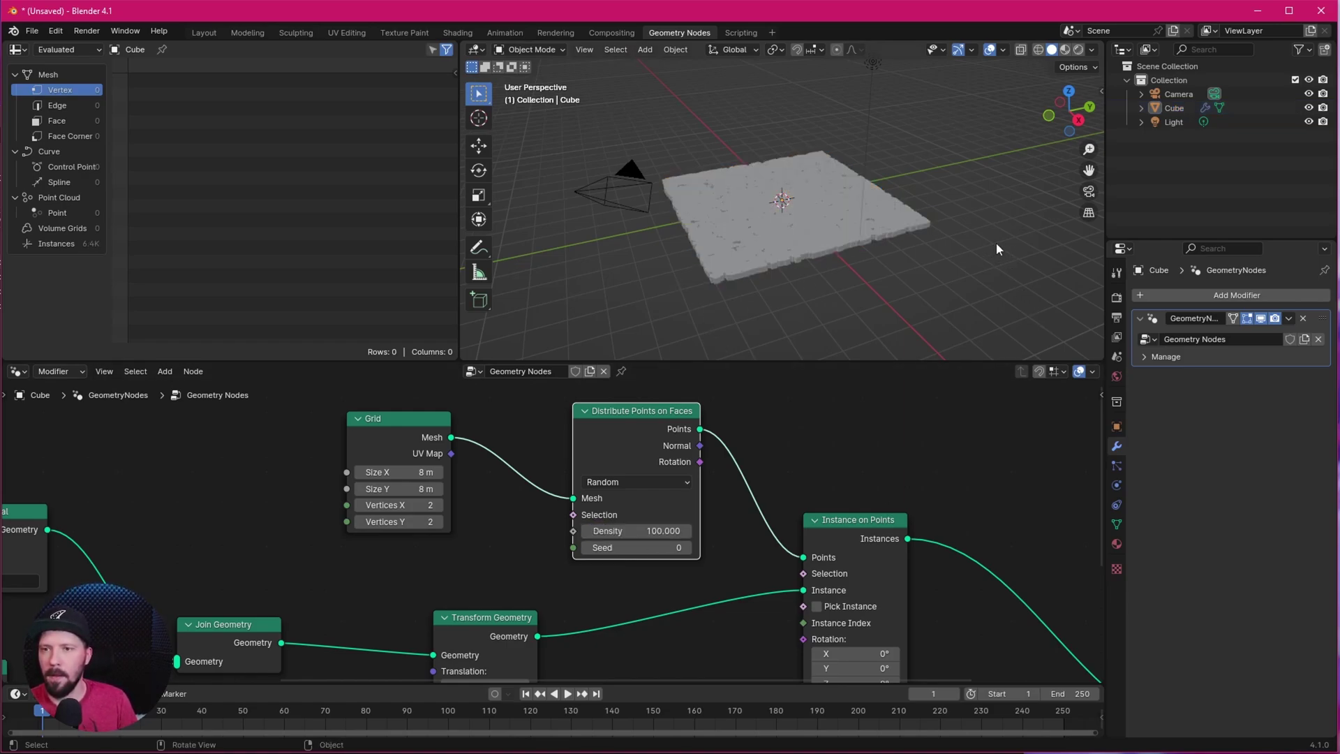
middle_drag(1047, 502, 874, 440)
middle_drag(737, 476, 759, 483)
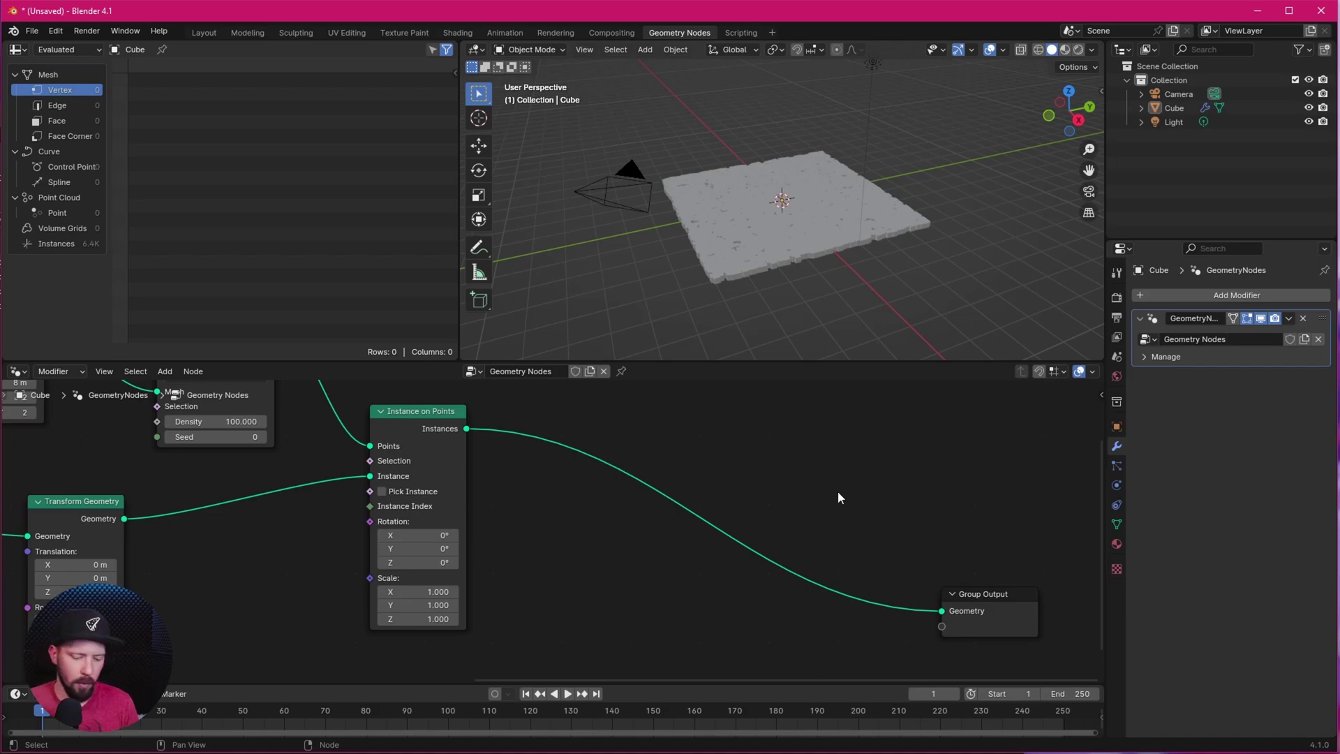
Add a Set Position node on the link between Instance on Points and Group Output
key(shift+a)
text(s)
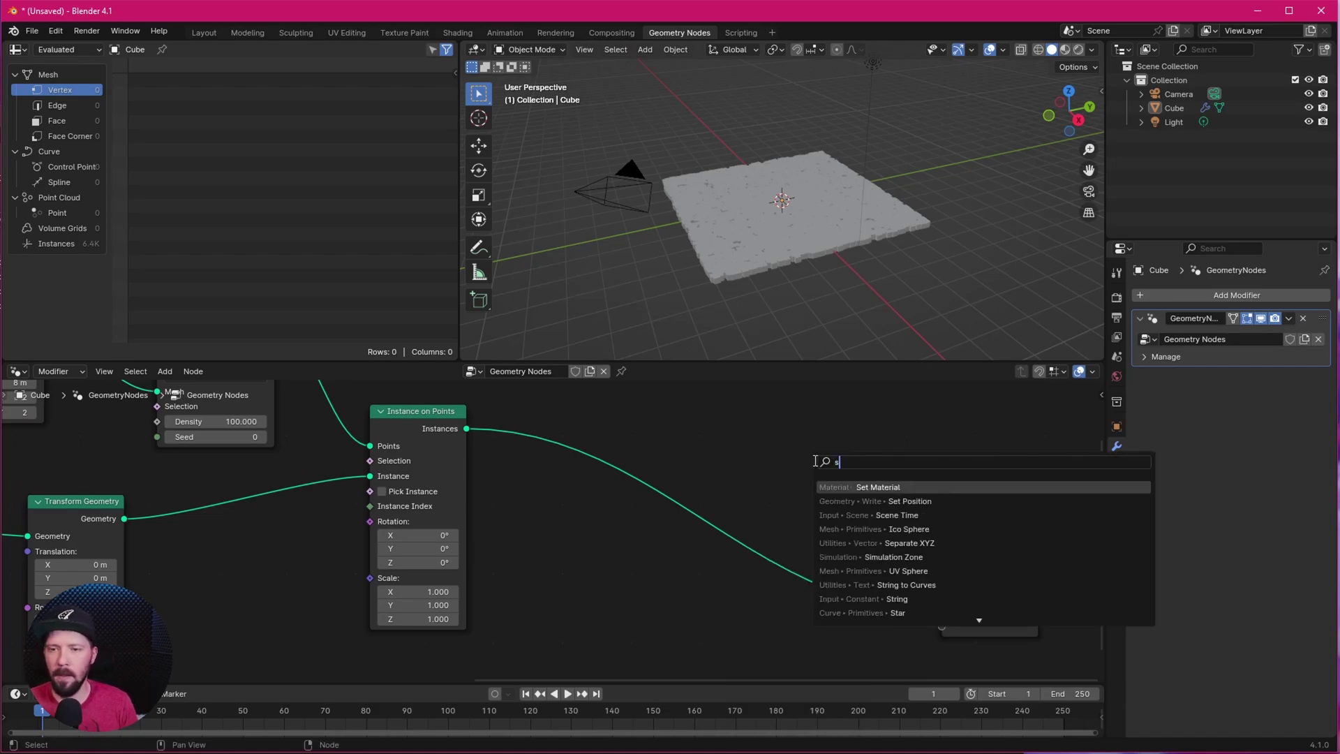
text(et p)
key(Return)
click(611, 469)
Add a Noise Texture node and connect its Color output to the Offset input of Set Position
middle_drag(622, 554, 750, 446)
key(shift+a)
click(744, 459)
text(noi)
key(Return)
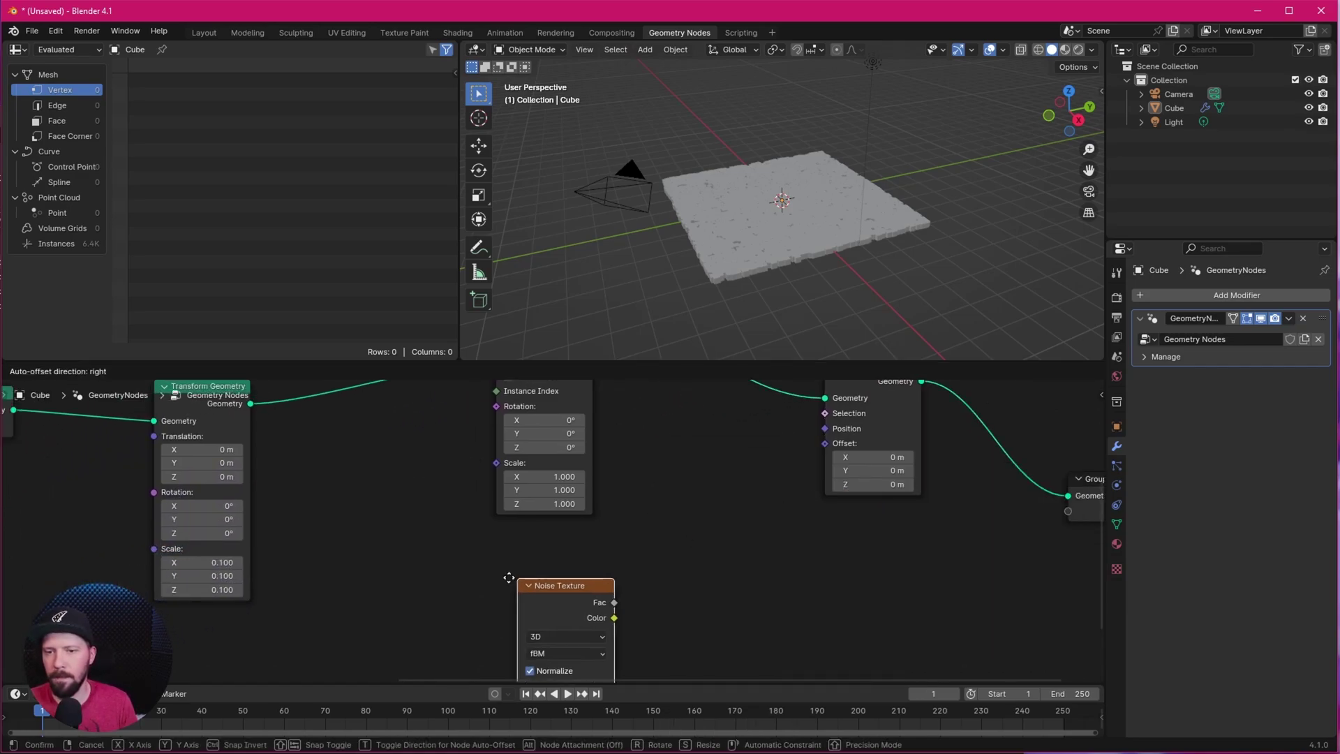
click(599, 567)
drag(565, 596, 831, 445)
scroll(873, 220, up, 2)
middle_drag(789, 245, 818, 245)
scroll(811, 209, up, 5)
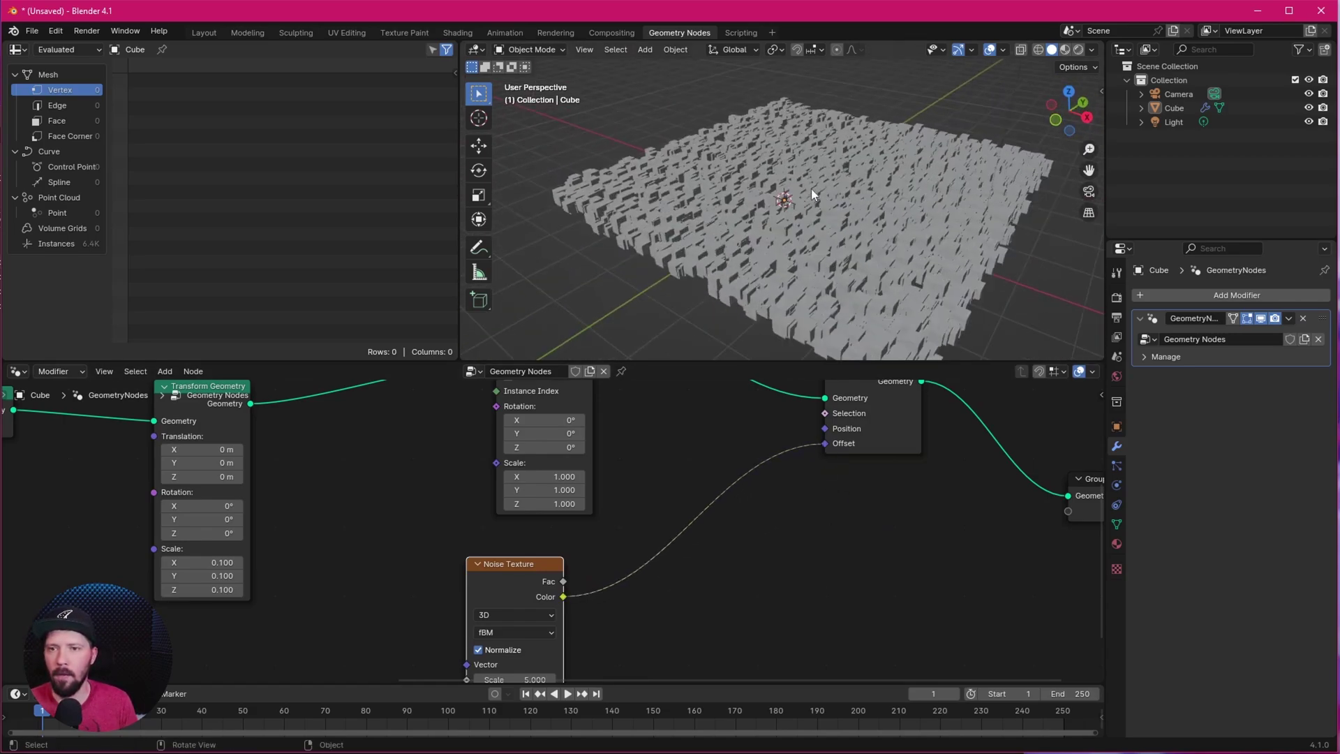
Set the Noise Texture's scale to 0.8 and its roughness to 0
drag(509, 564, 471, 539)
scroll(638, 567, down, 1)
middle_drag(664, 556, 667, 512)
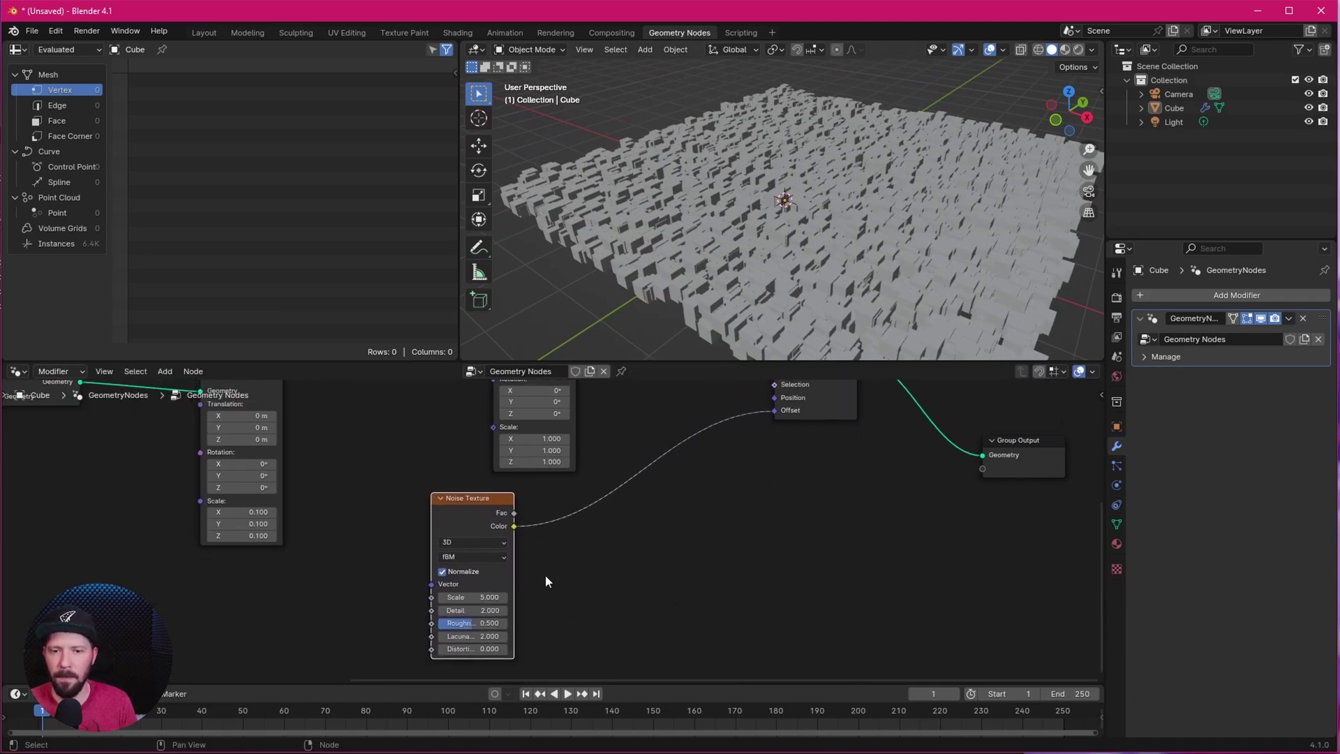
scroll(607, 547, up, 2)
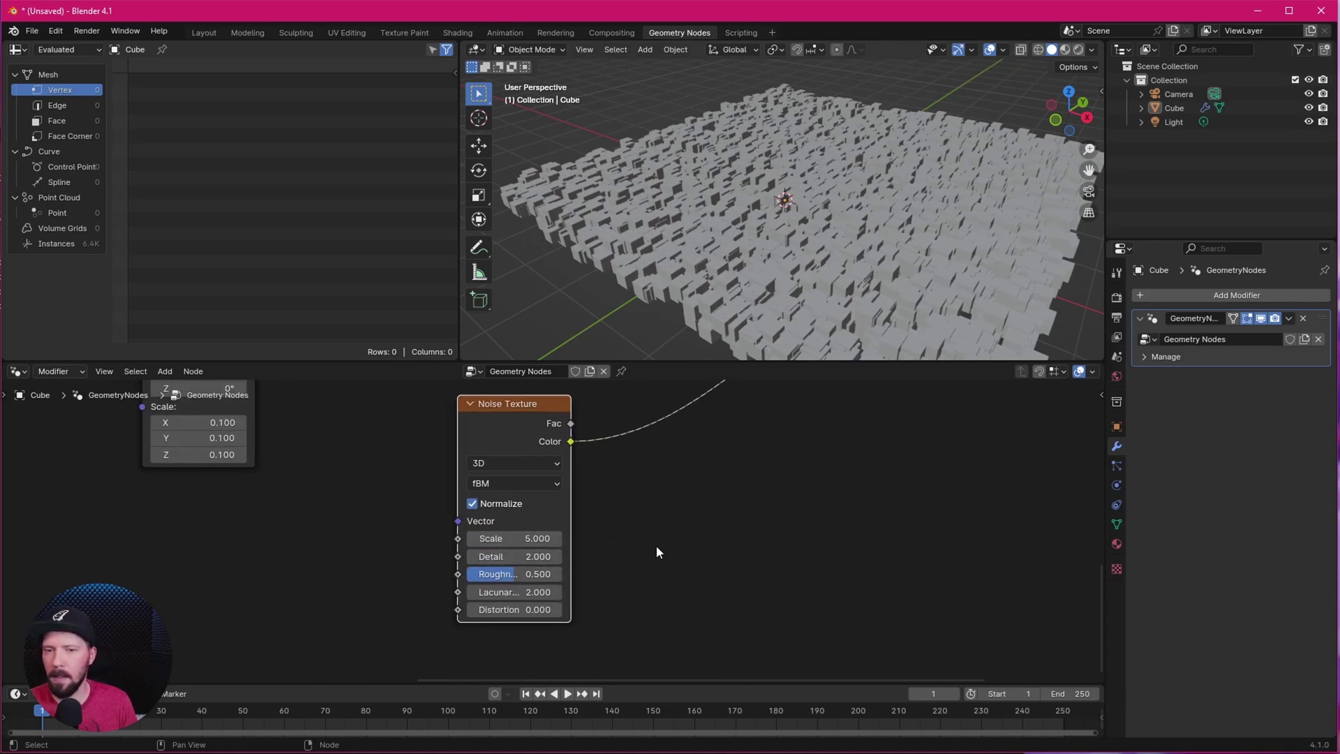
click(533, 538)
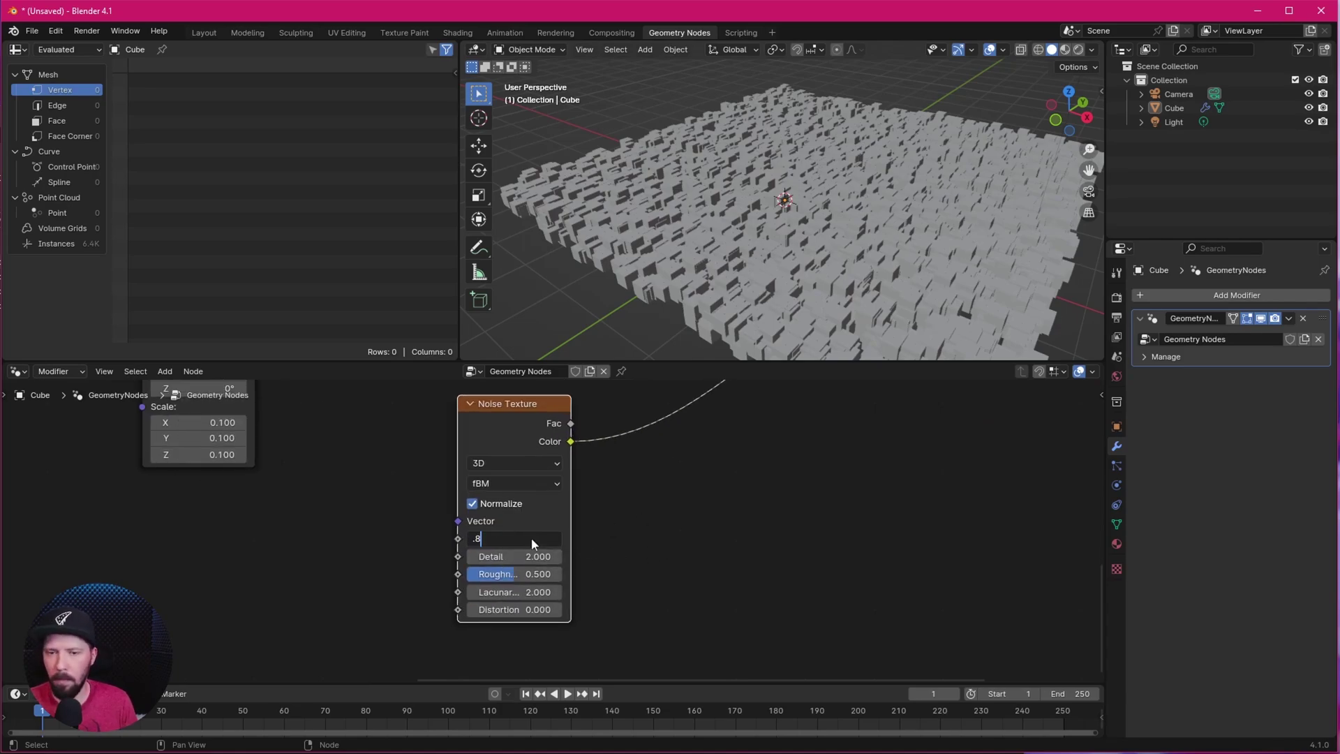
key(Return)
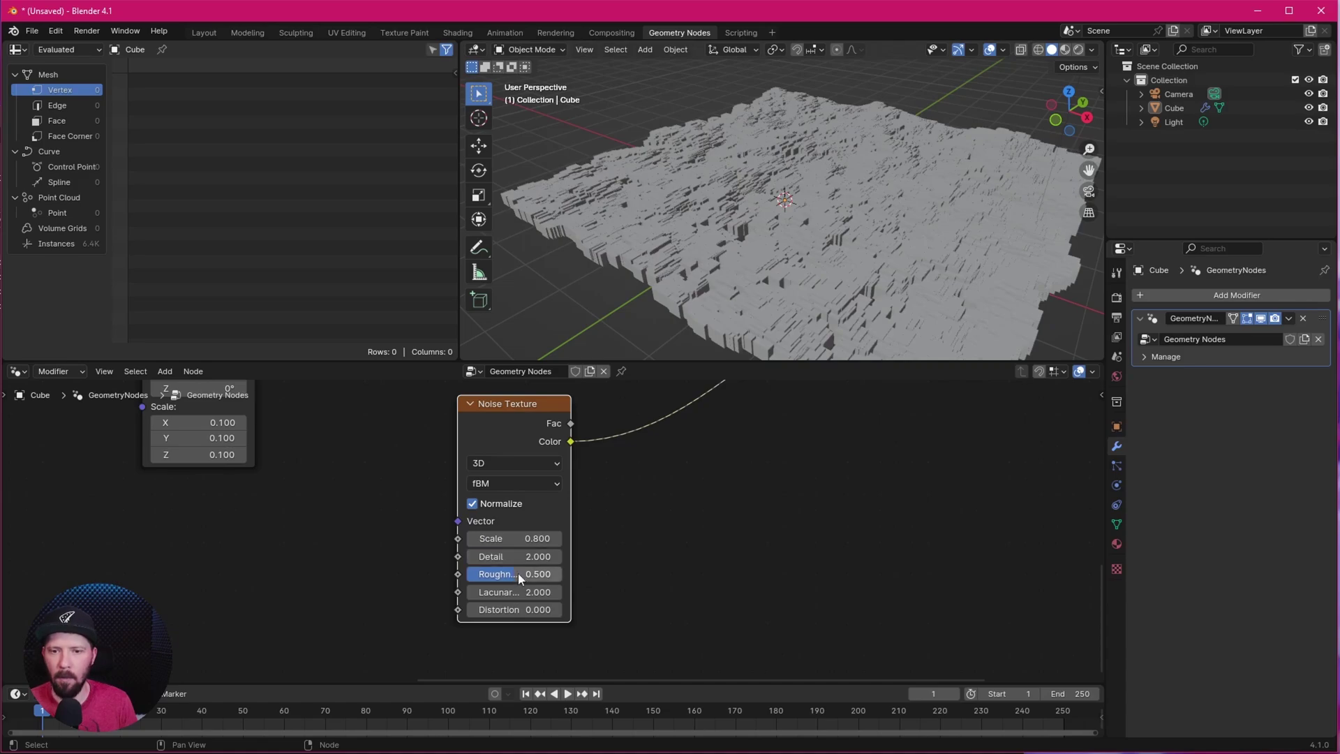
drag(518, 572, 460, 572)
Insert a Vector Rotate node between the Noise Texture and Set Position, and try out different rotation angles
key(Home)
key(shift+a)
text(vec)
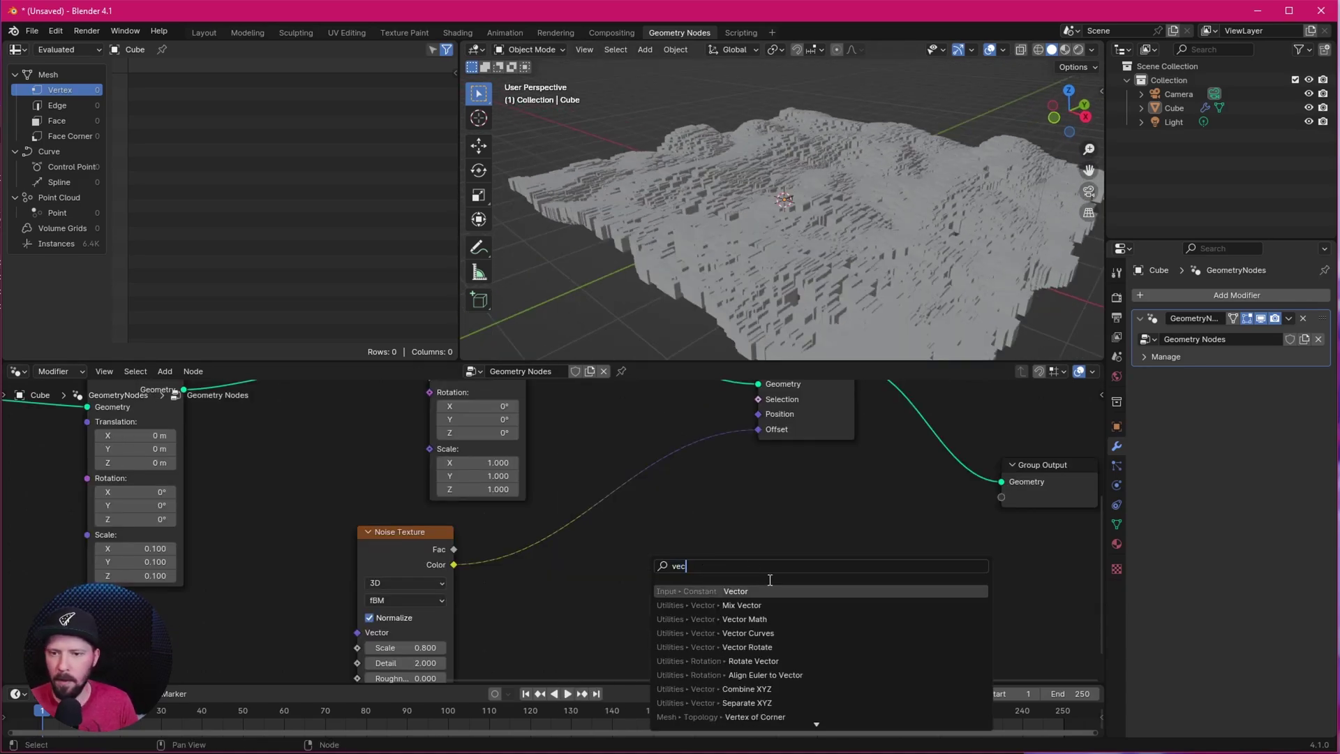
click(800, 647)
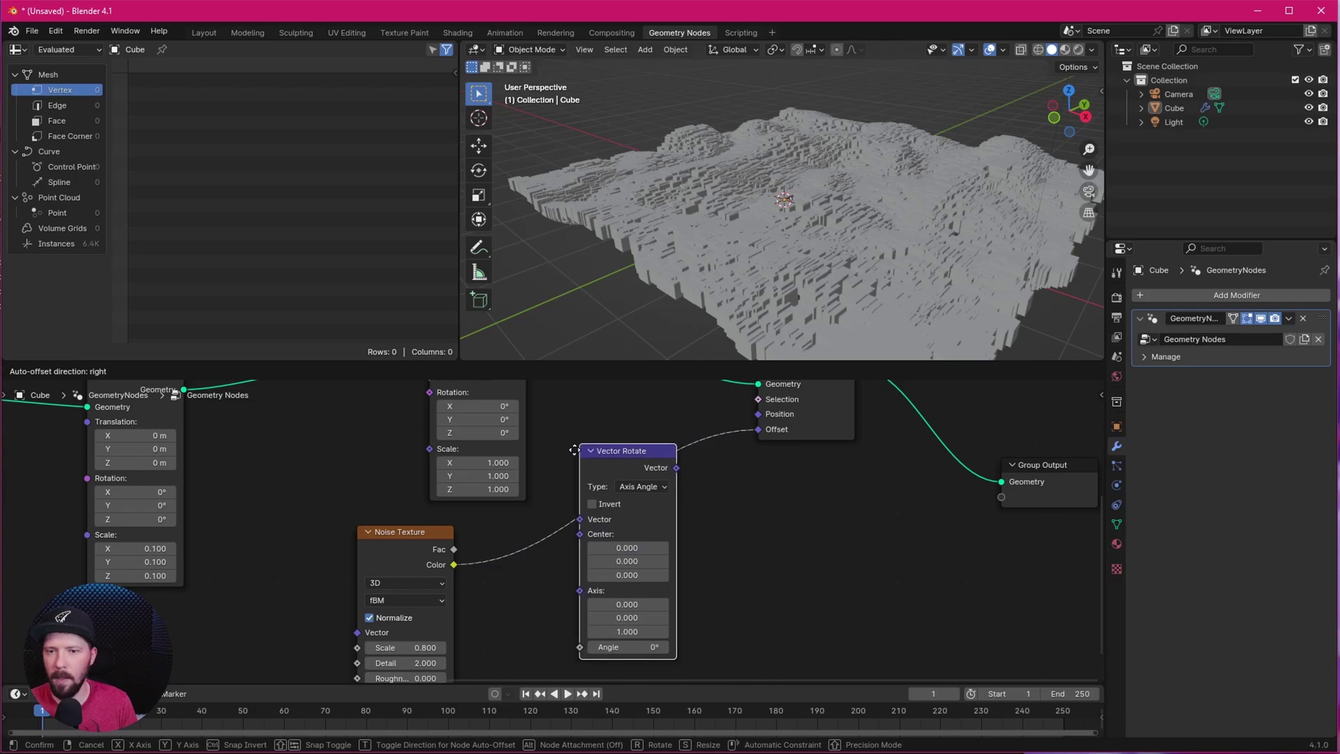
click(563, 465)
shift+scroll(709, 517, down, 4)
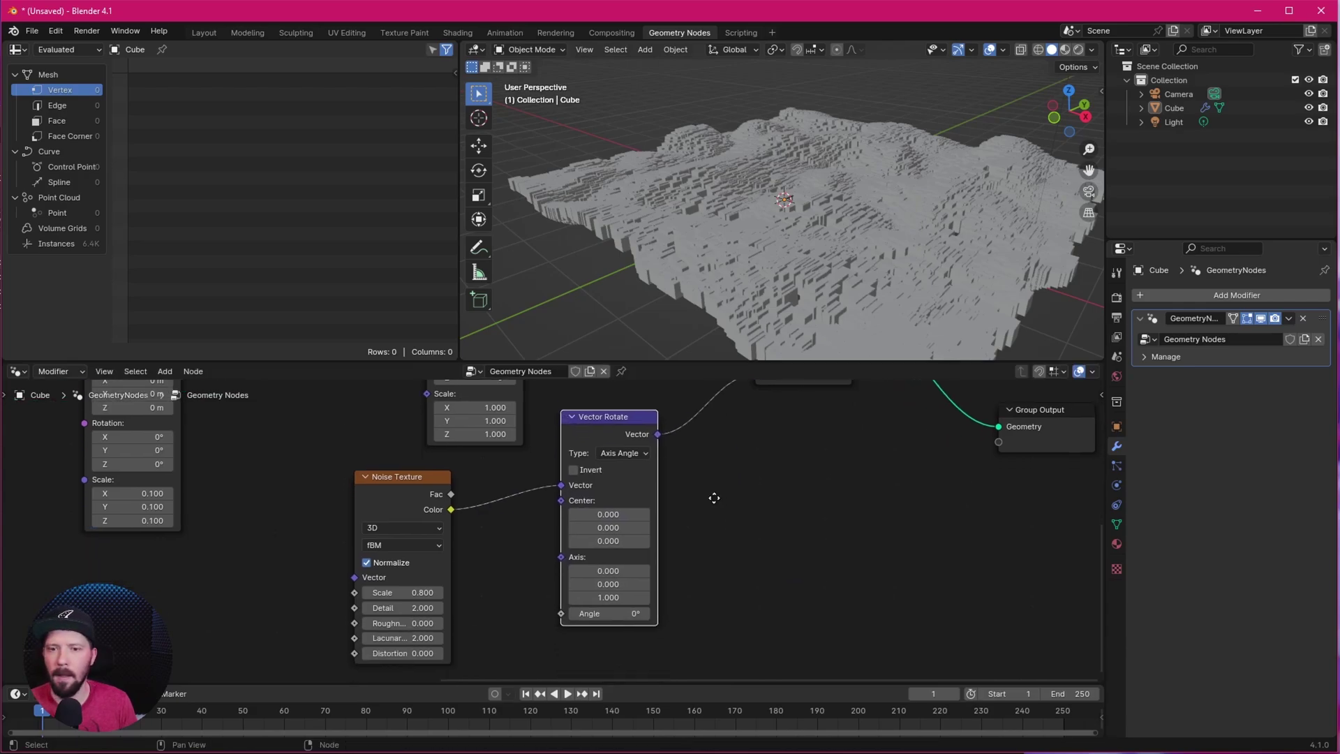
drag(604, 606, 859, 606)
Insert a Combine XYZ node between Vector Rotate and Set Position, and feed the rotated vector into its Z input
middle_drag(768, 567, 658, 646)
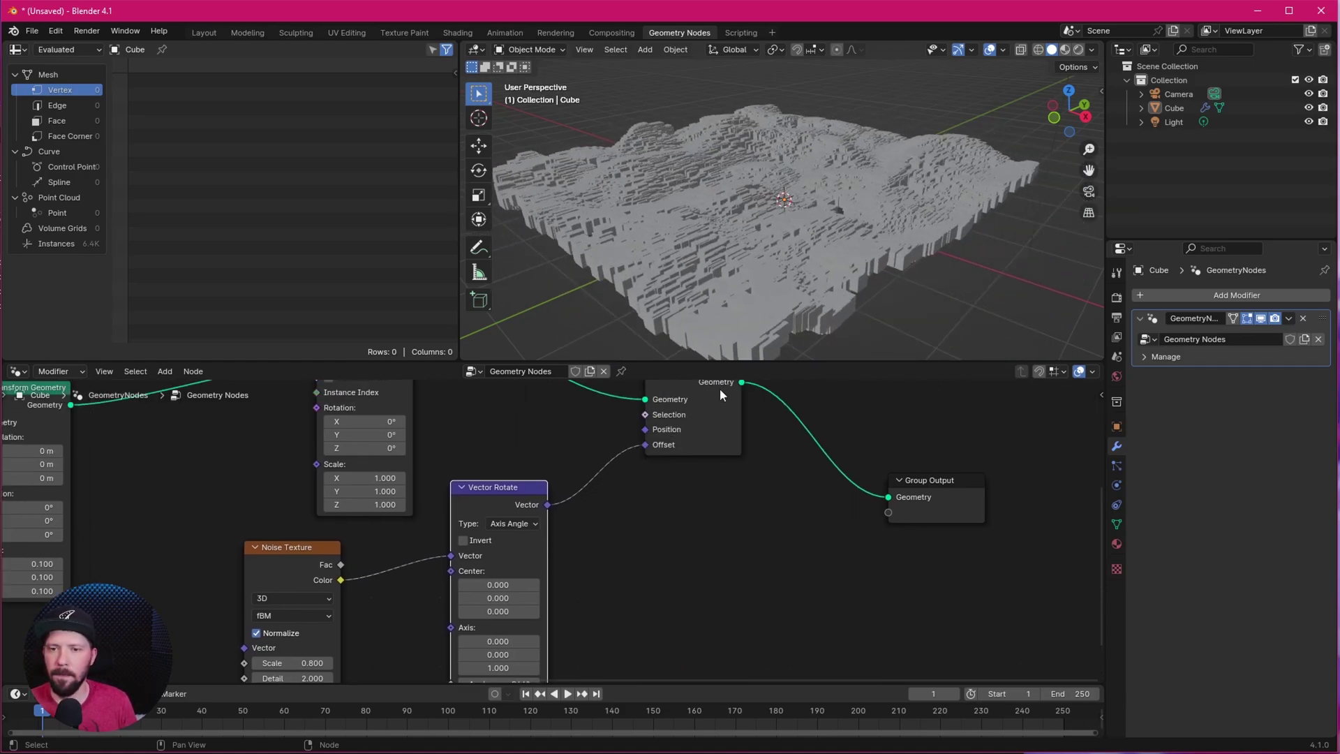
key(shift+a)
click(687, 464)
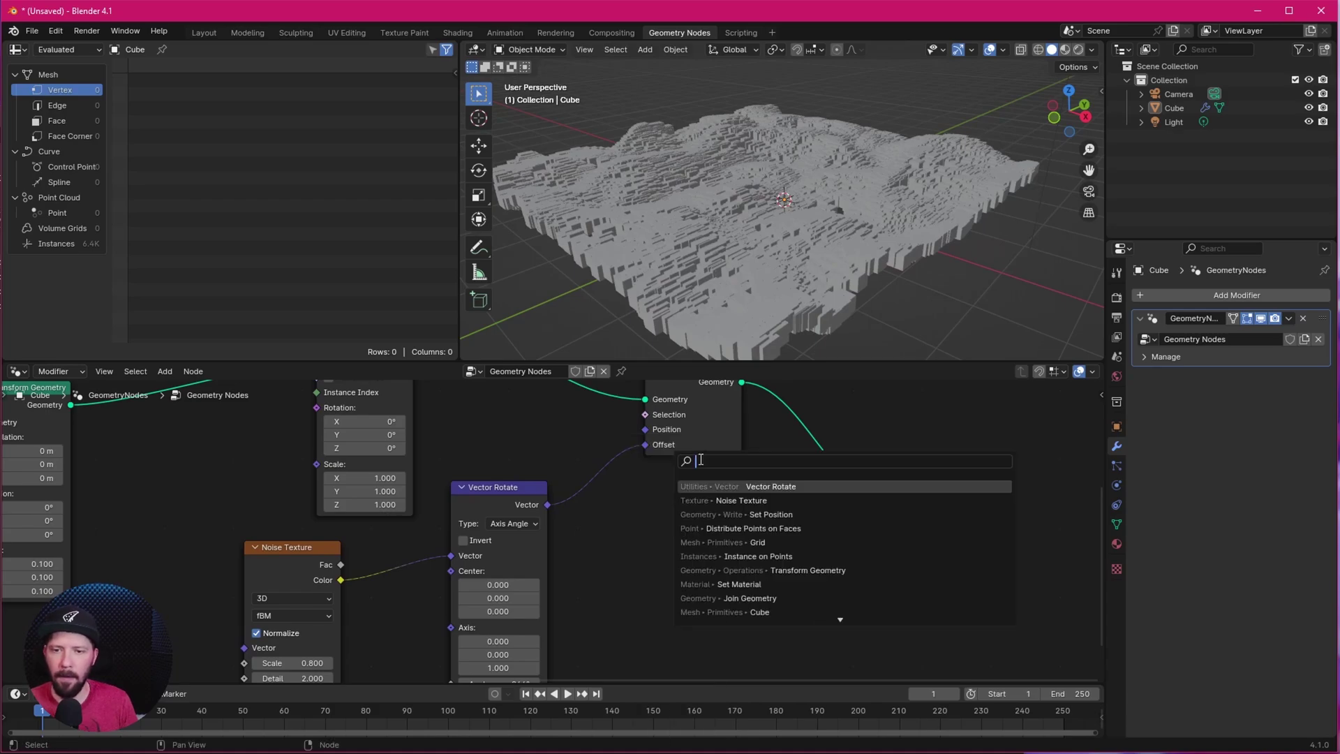
text(comb)
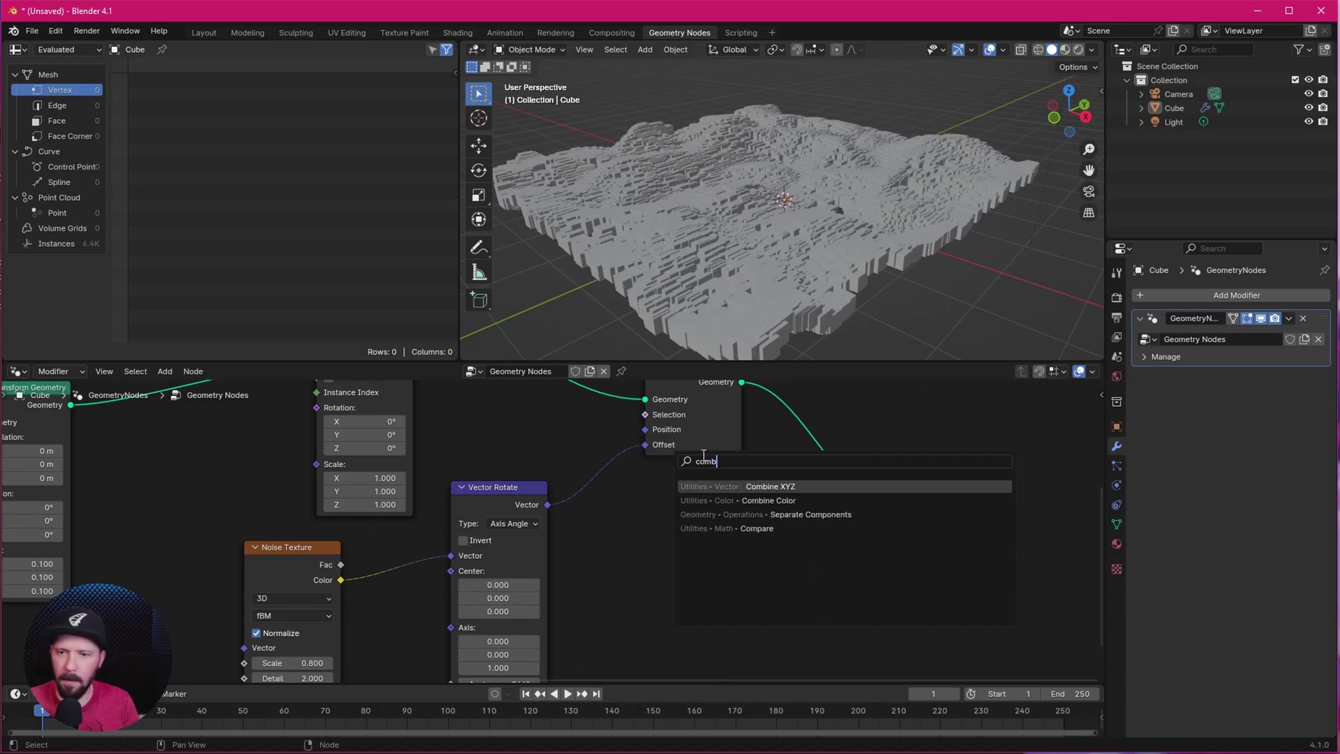
click(817, 486)
click(649, 488)
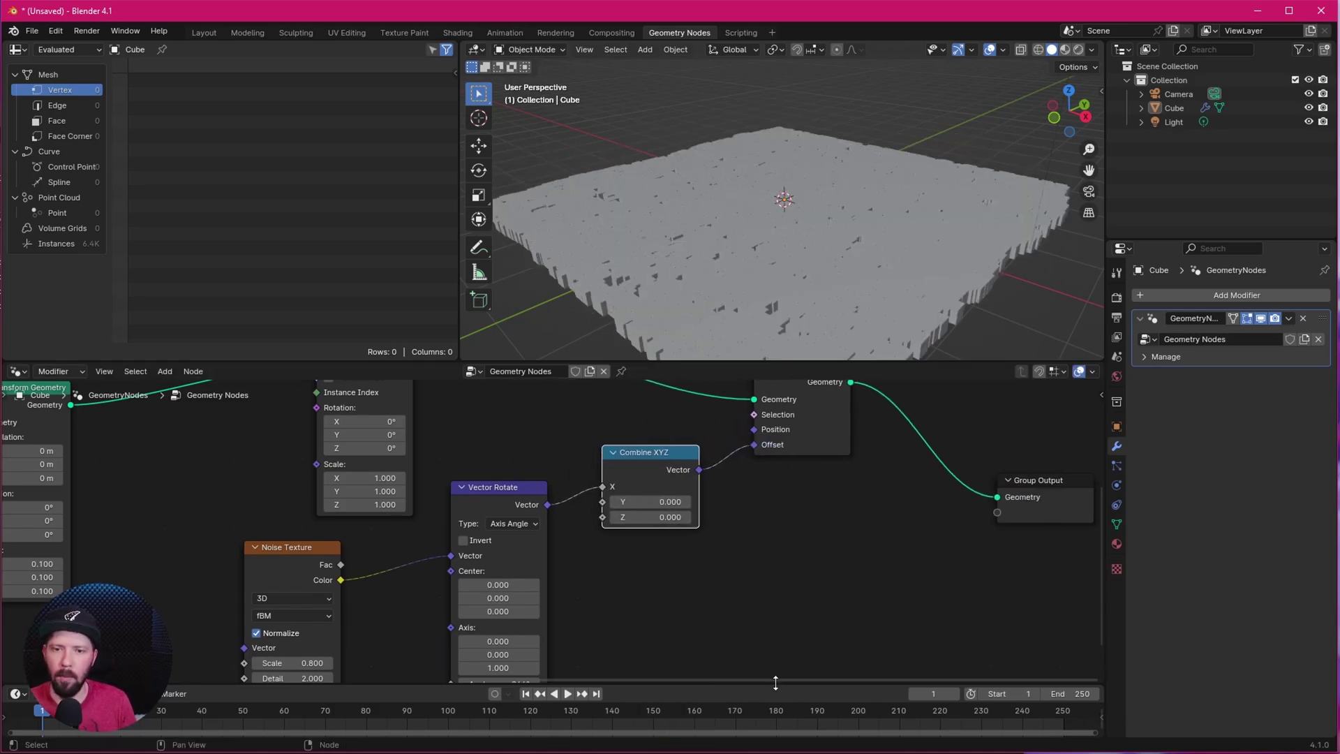
drag(602, 487, 597, 517)
Turn off Normalize on the Noise Texture and set the Vector Rotate angle to 0° after trying other angles
middle_drag(651, 633, 711, 571)
drag(554, 627, 600, 626)
mouse_move(899, 221)
middle_down()
mouse_move(843, 256)
mouse_move(902, 216)
mouse_move(901, 228)
middle_up()
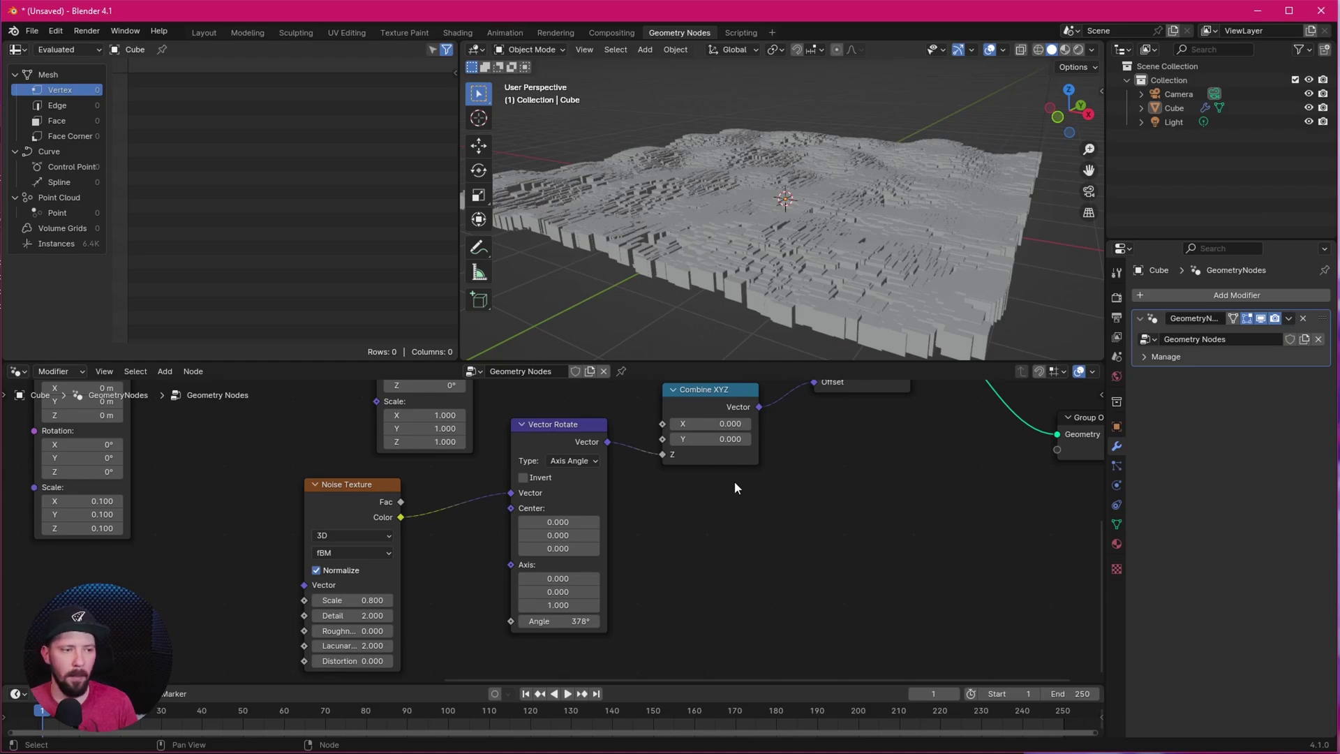
click(321, 570)
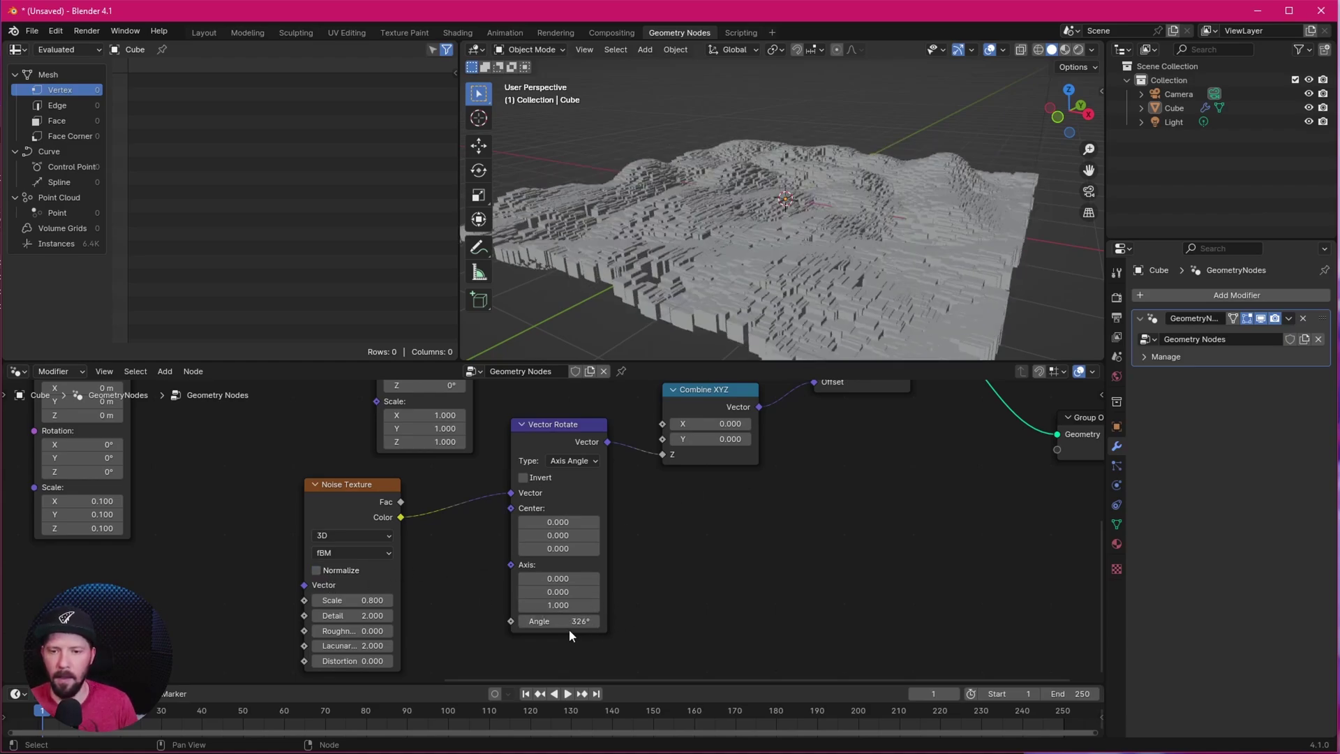
drag(559, 621, 475, 621)
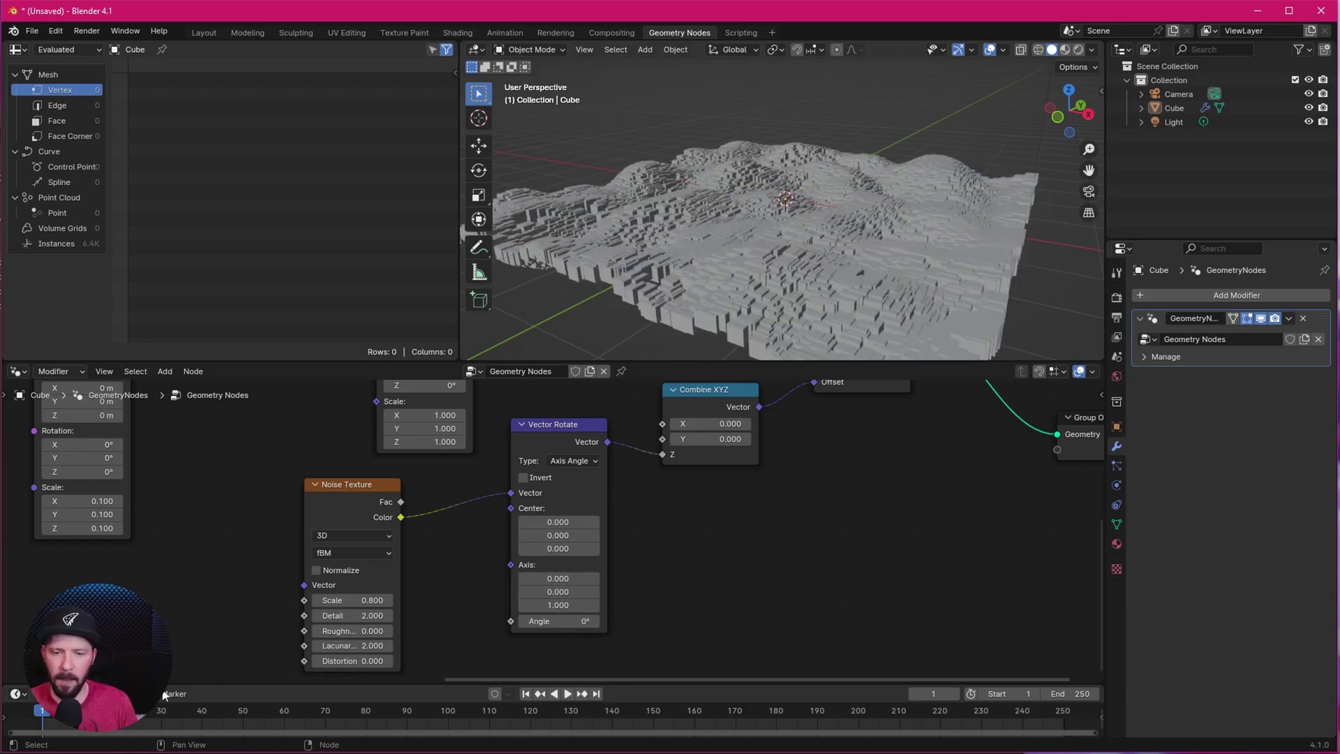
Keyframe the Vector Rotate angle at 0° on frame 0, and select the cube object in the viewport
click(33, 711)
key(space)
key(space)
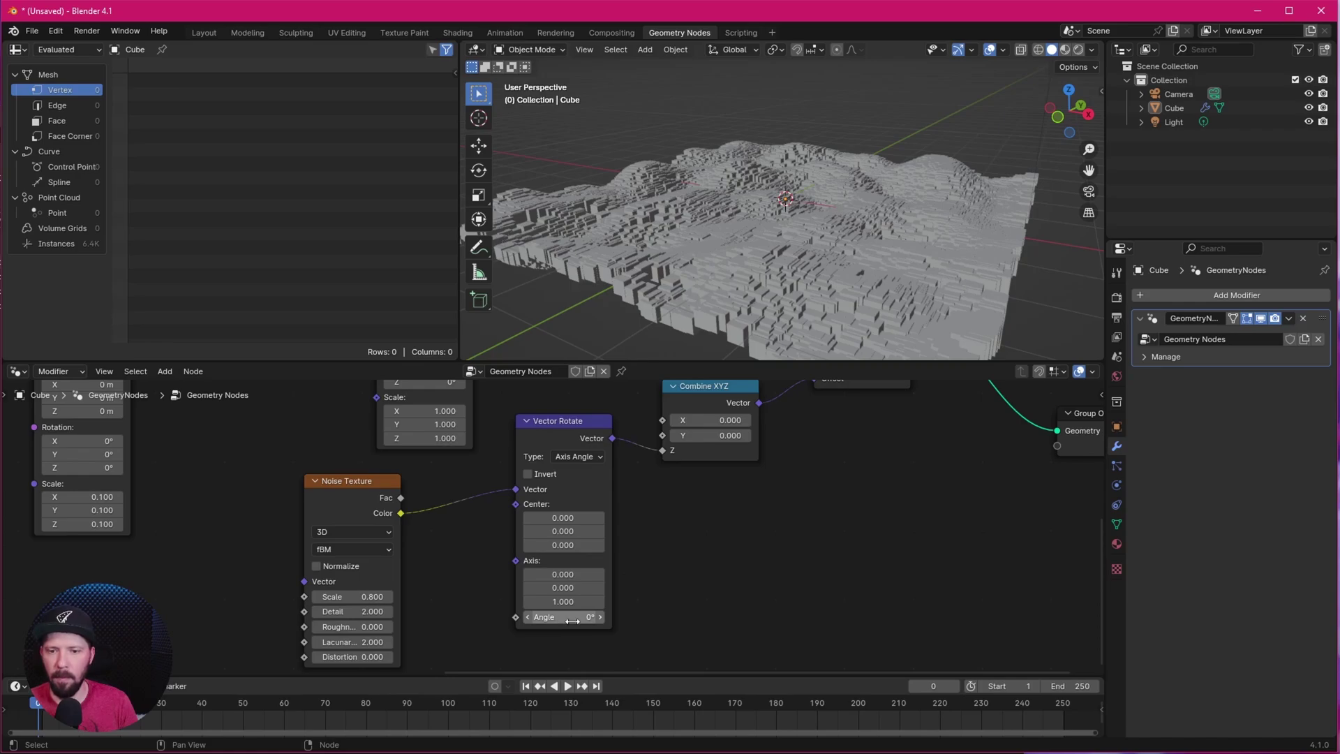
right_click(567, 619)
click(503, 575)
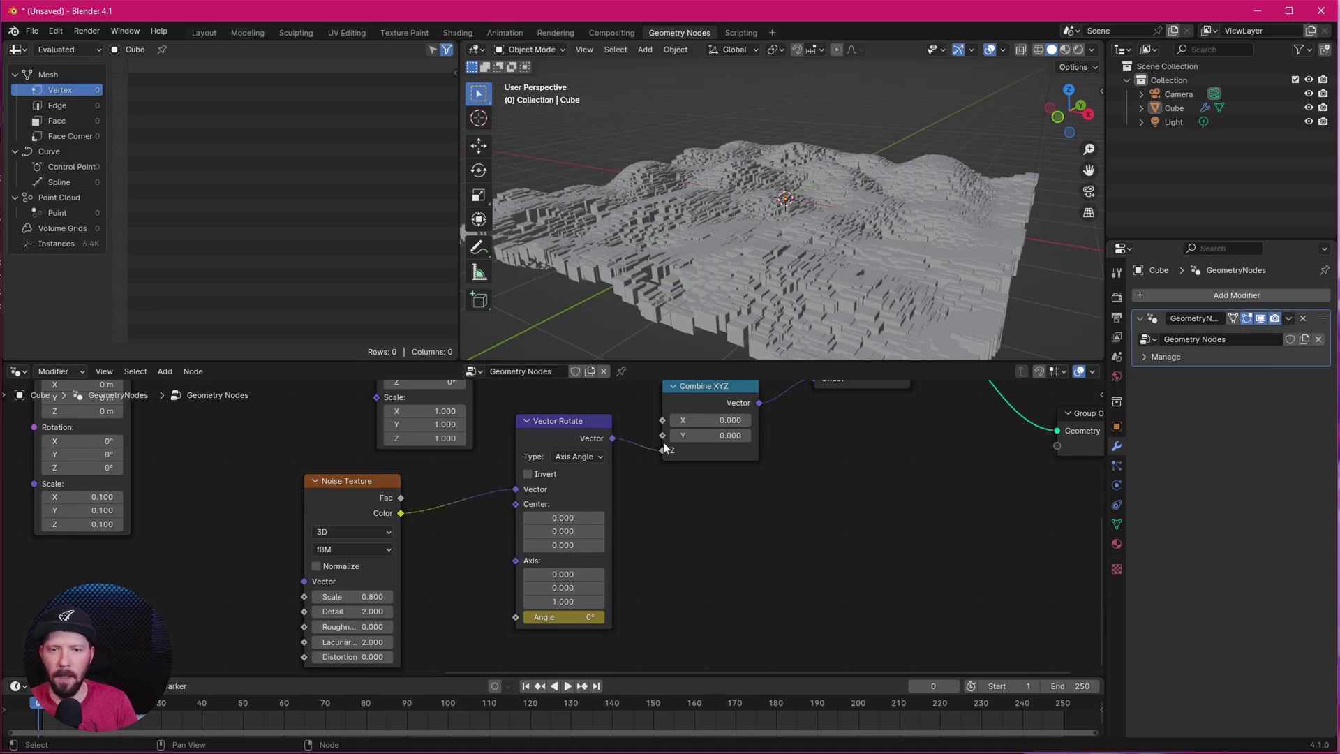
click(550, 440)
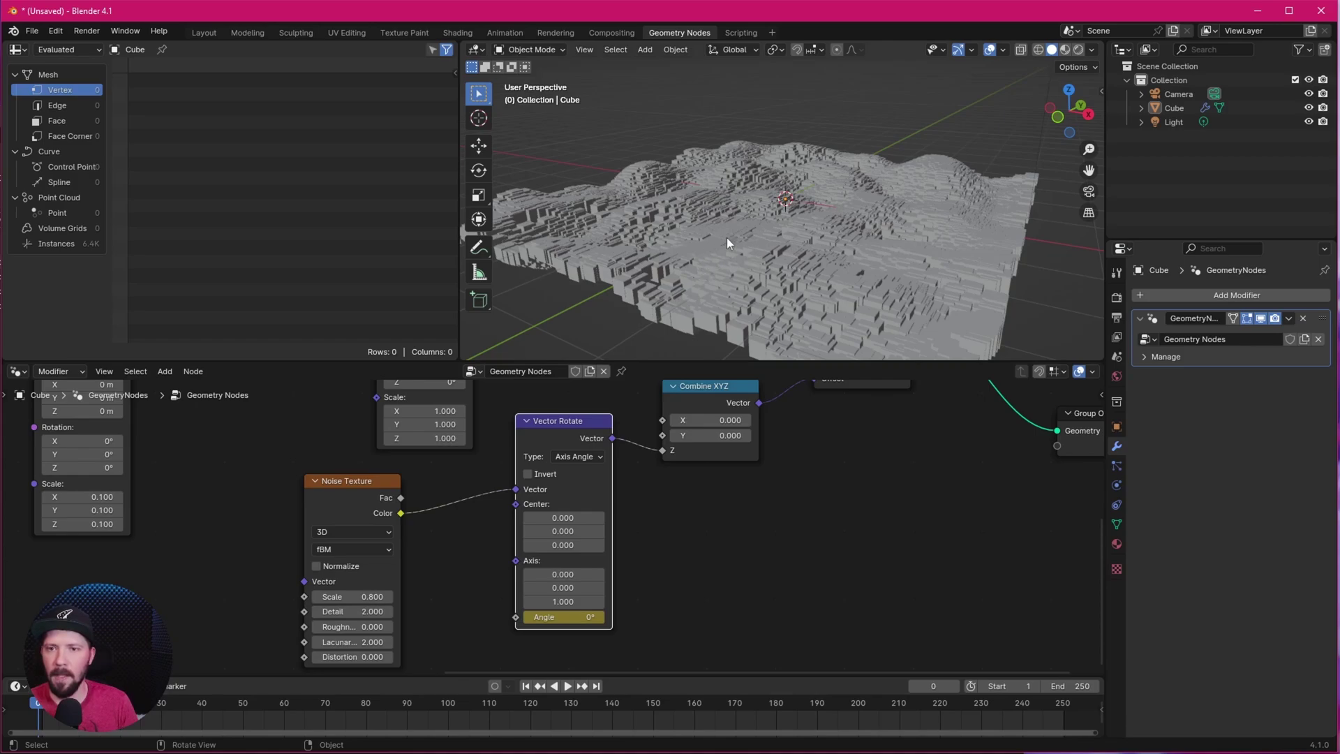
click(748, 245)
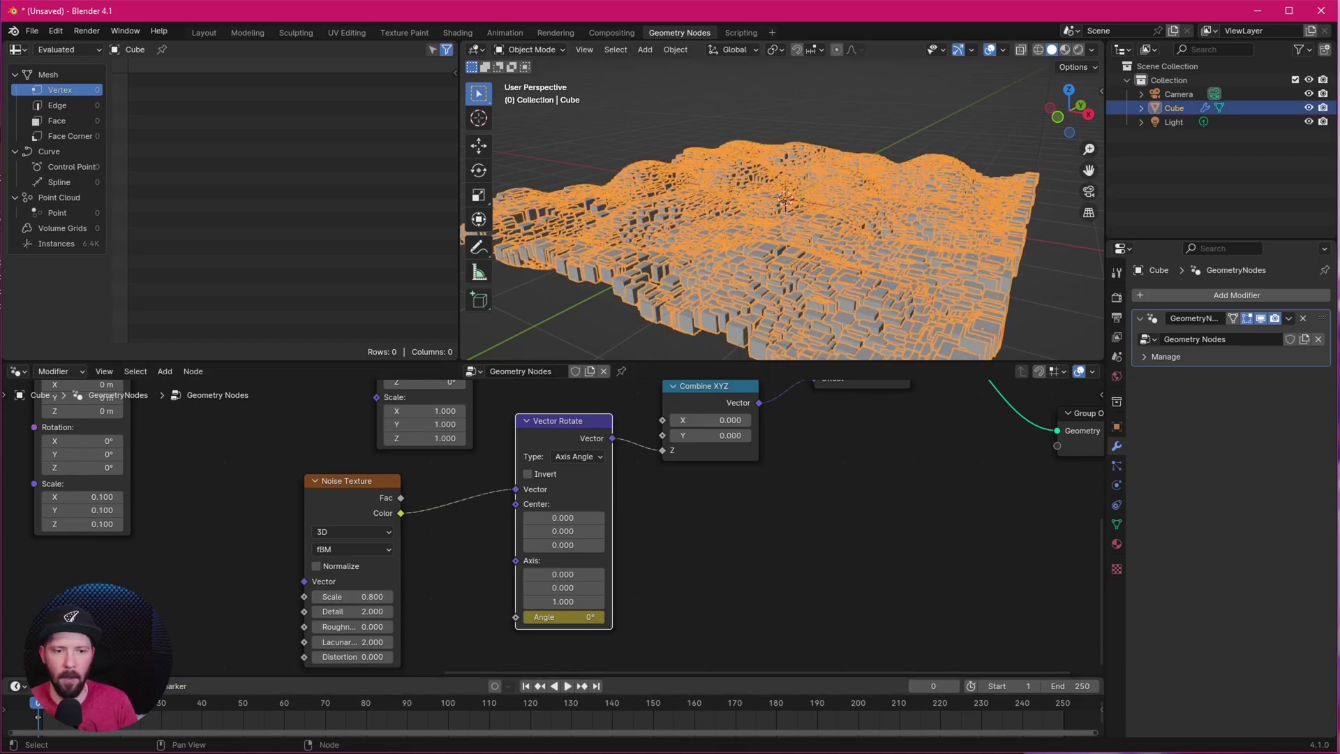
Set the Vector Rotate angle to 360° at frame 100 and keyframe it
key(space)
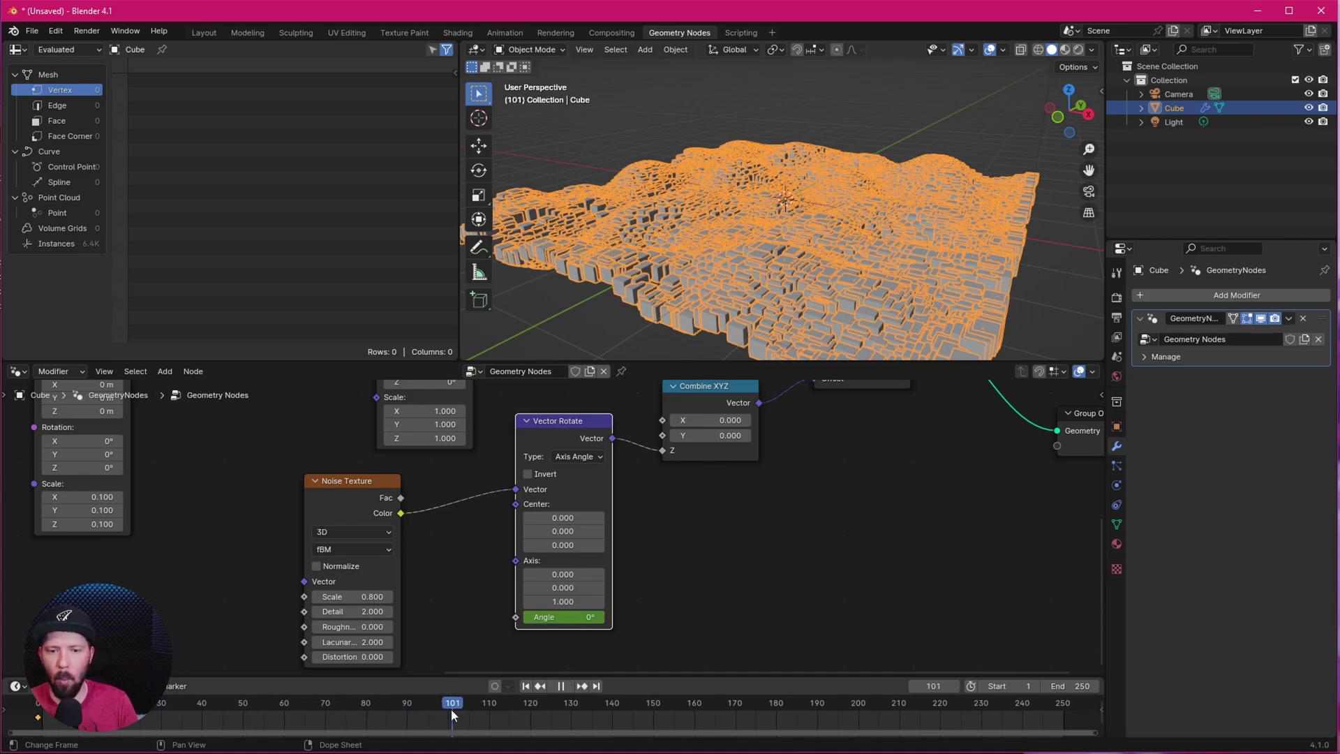
key(space)
click(564, 617)
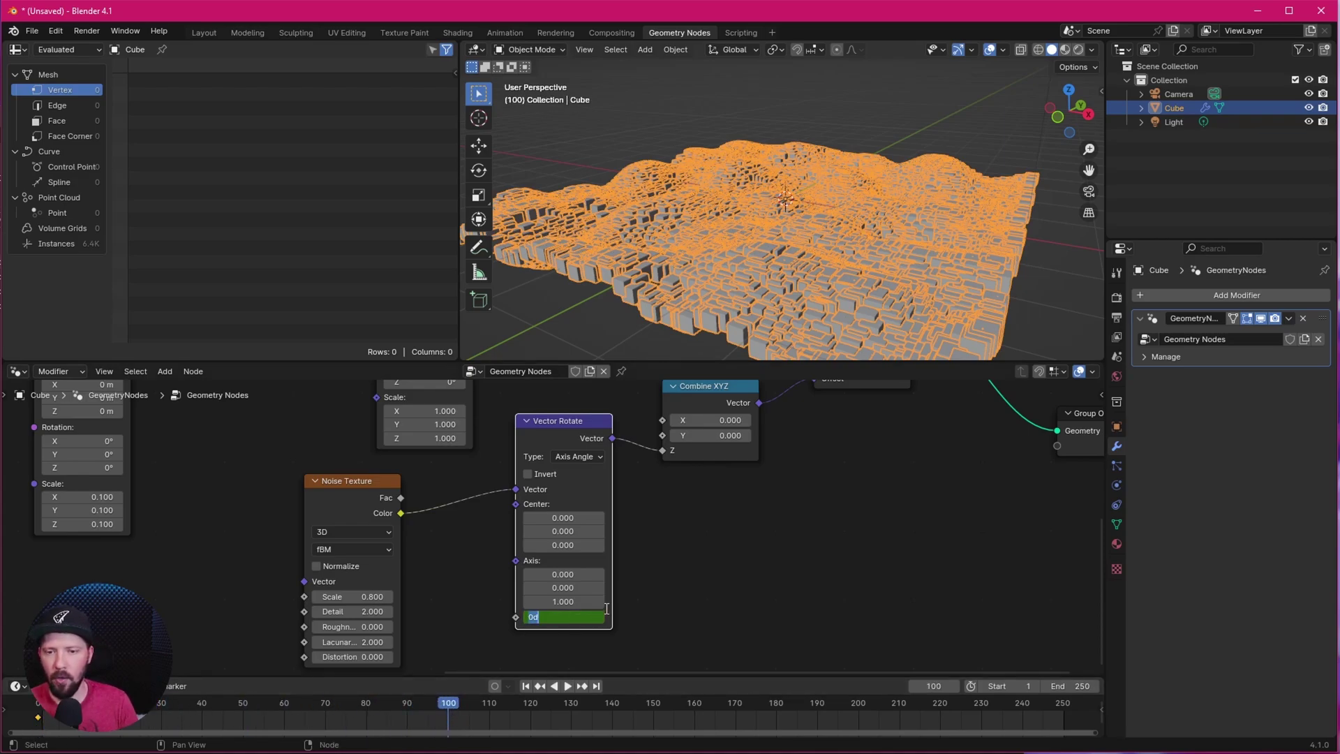
text(360)
key(Return)
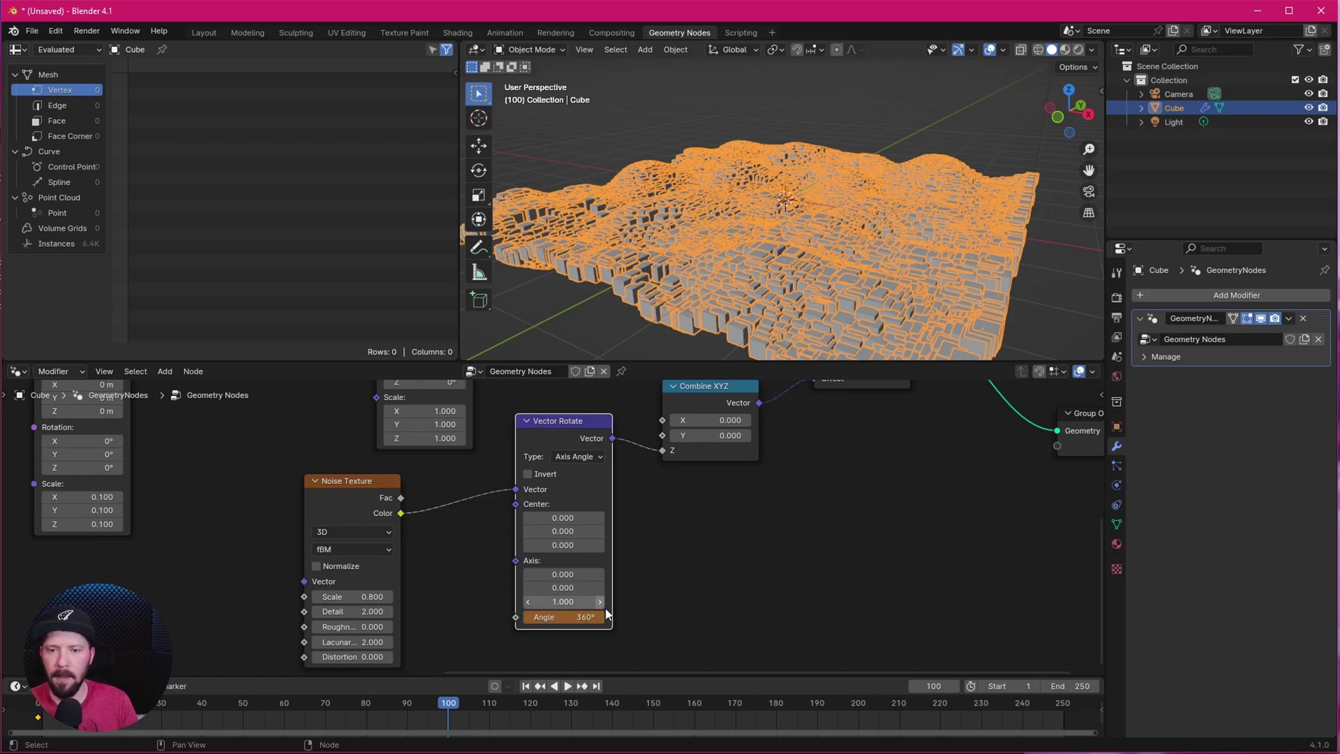
right_click(538, 617)
click(520, 575)
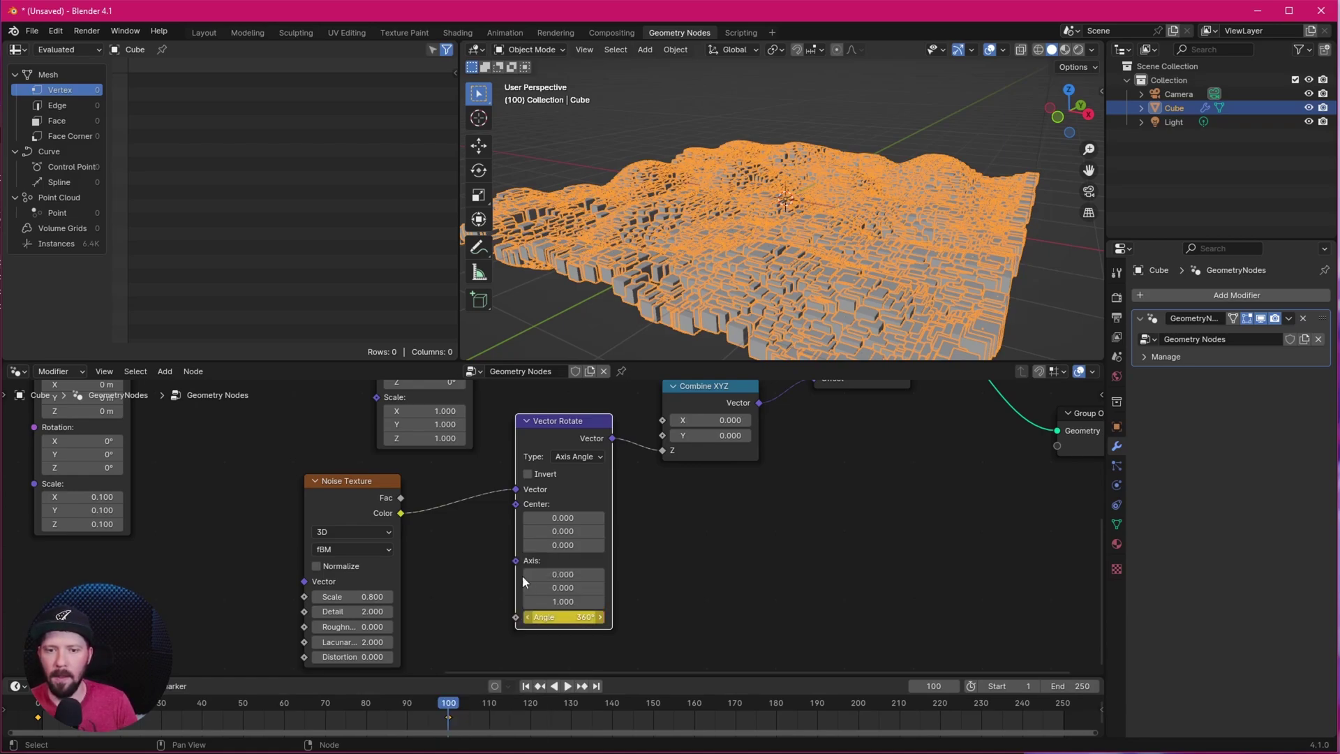
Play back the angle animation and change its keyframes to Linear interpolation
key(Down)
key(space)
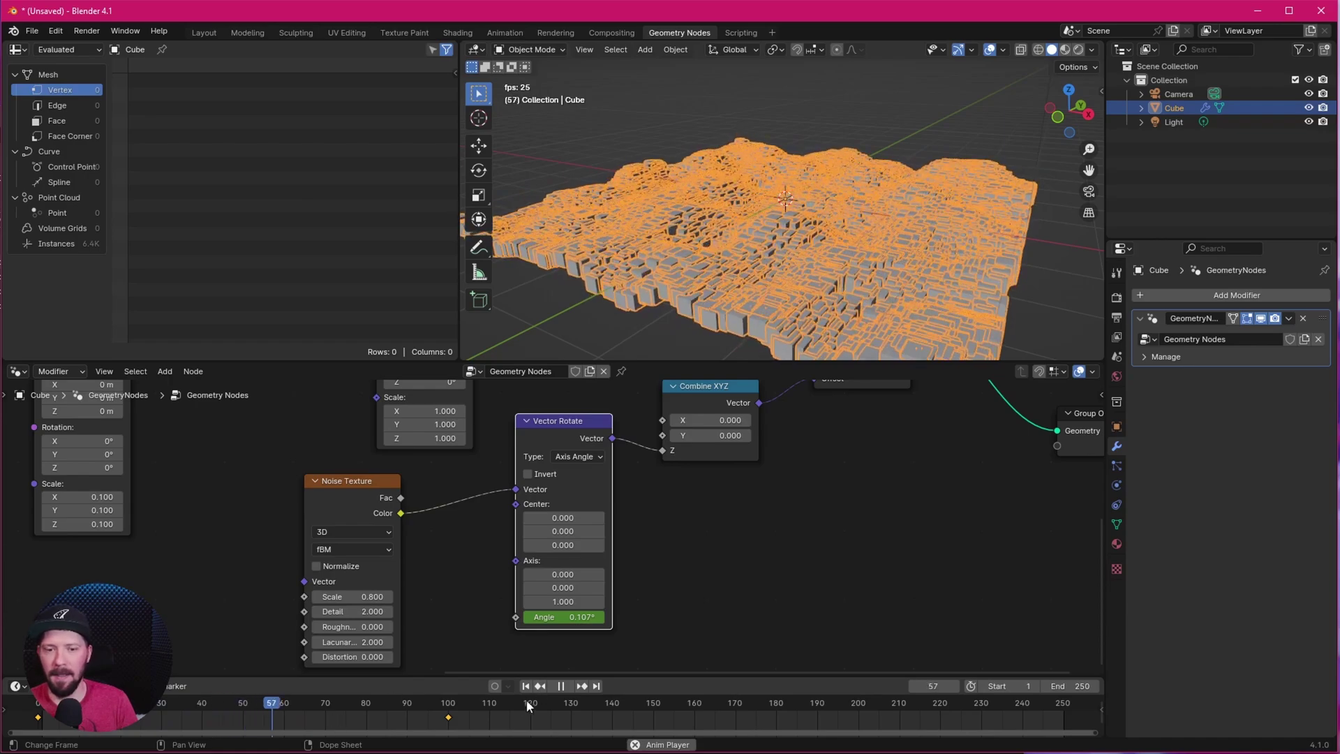
key(space)
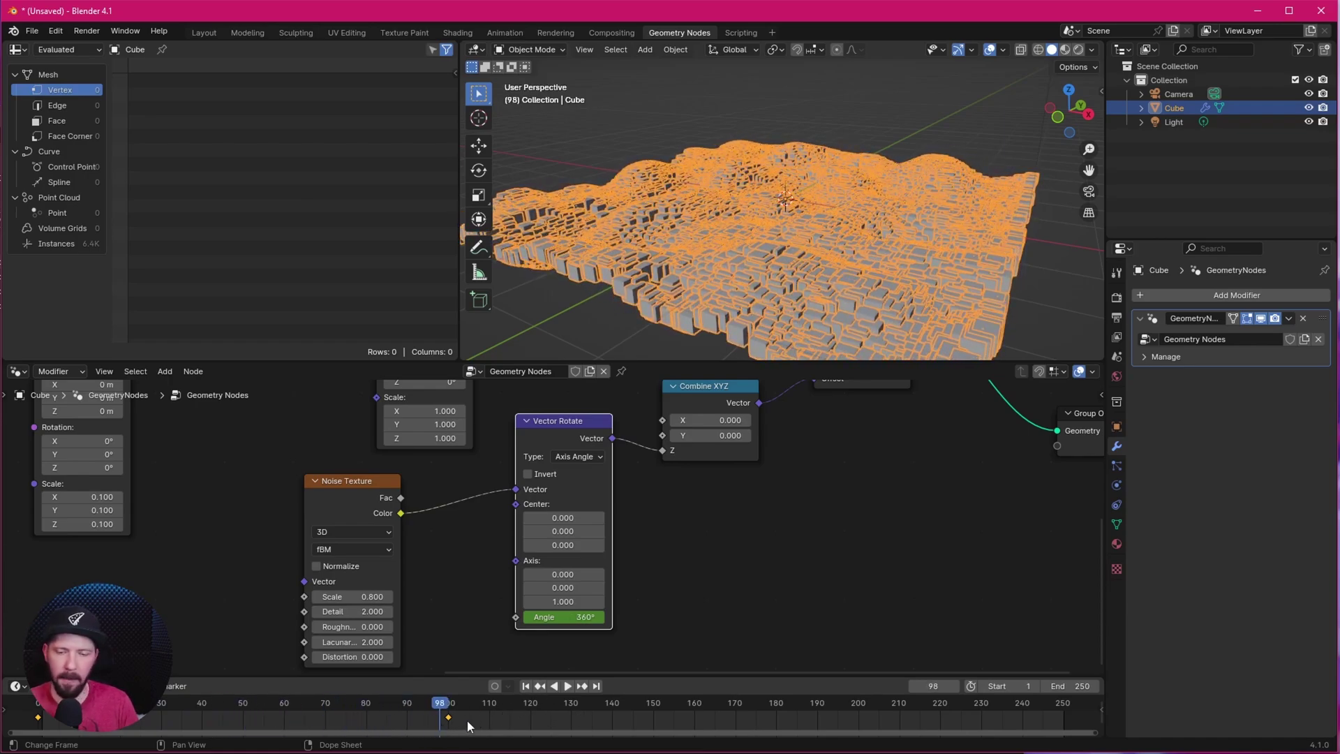
right_click(471, 719)
mouse_move(429, 642)
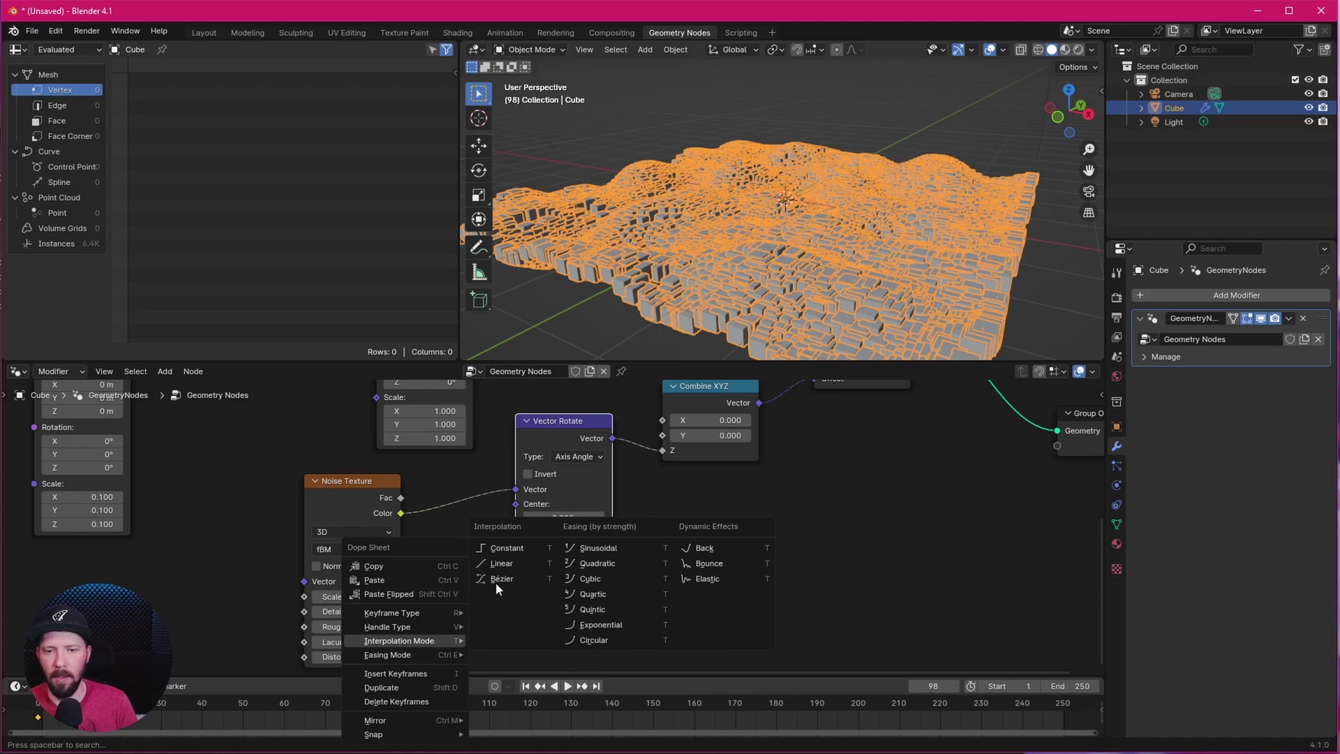
click(501, 564)
Play the animation from frame 0 to check the motion of the cube surface
drag(465, 698, 38, 712)
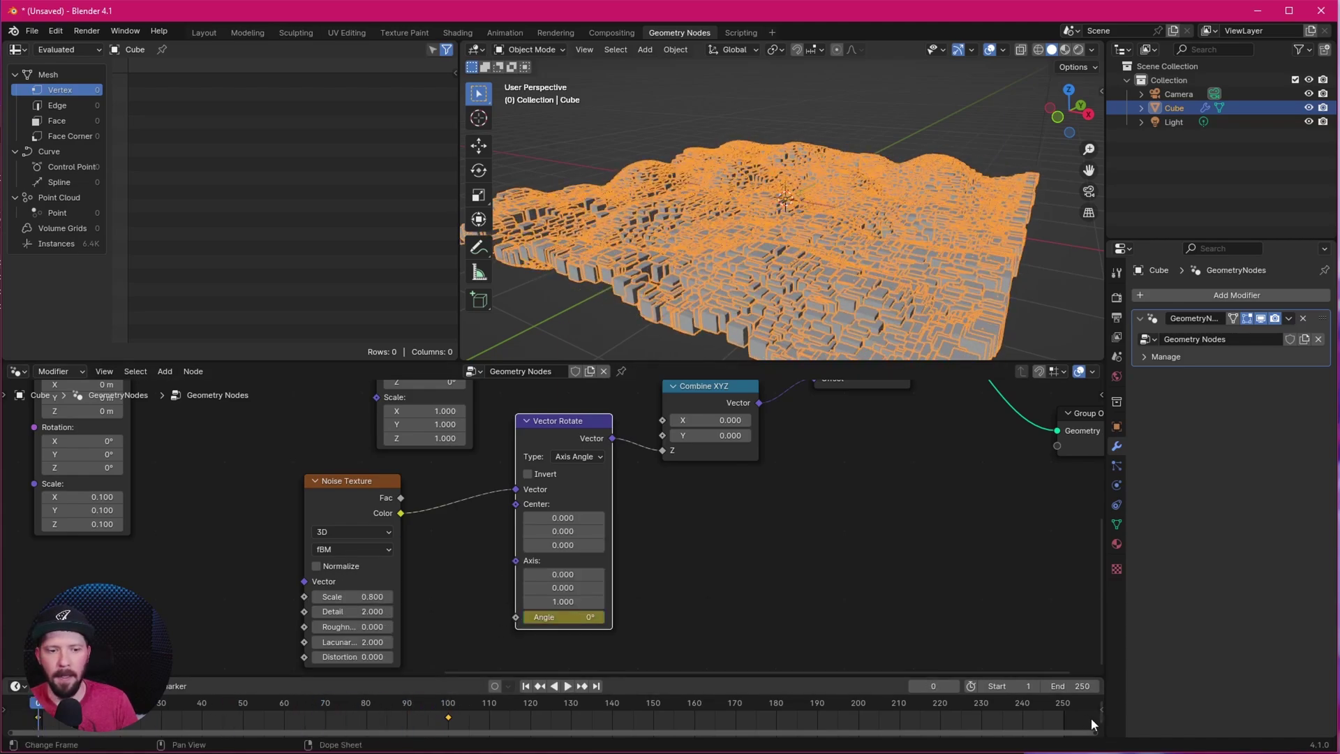
key(space)
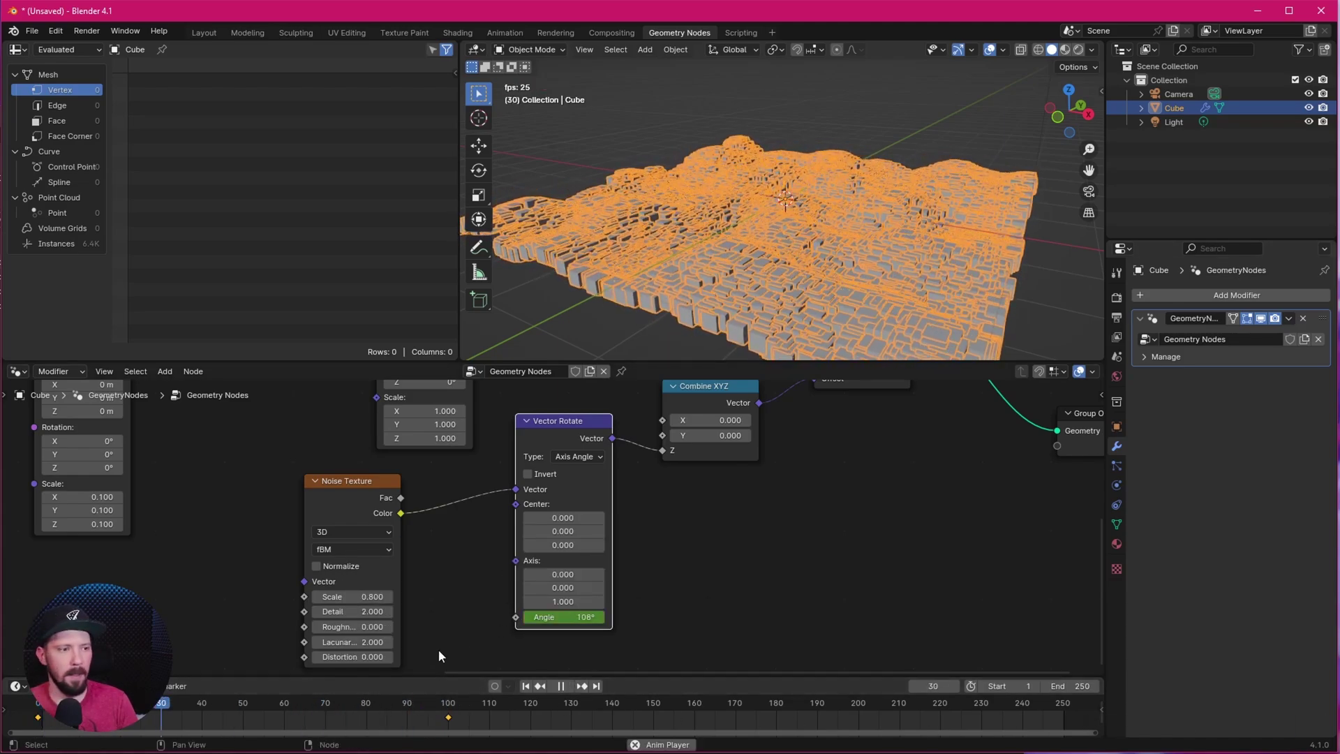
key(space)
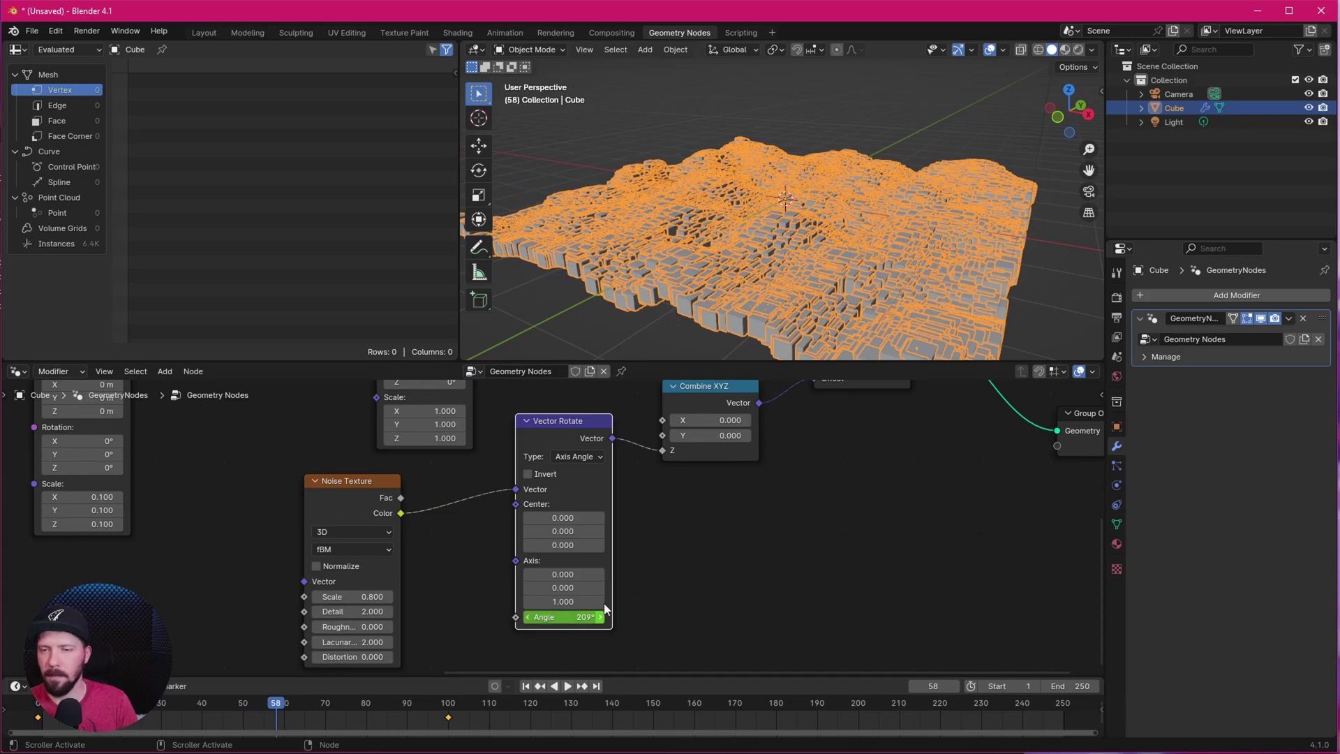
Show the viewport in Material Preview without overlays, and open the Shading workspace for the cube's material
click(990, 50)
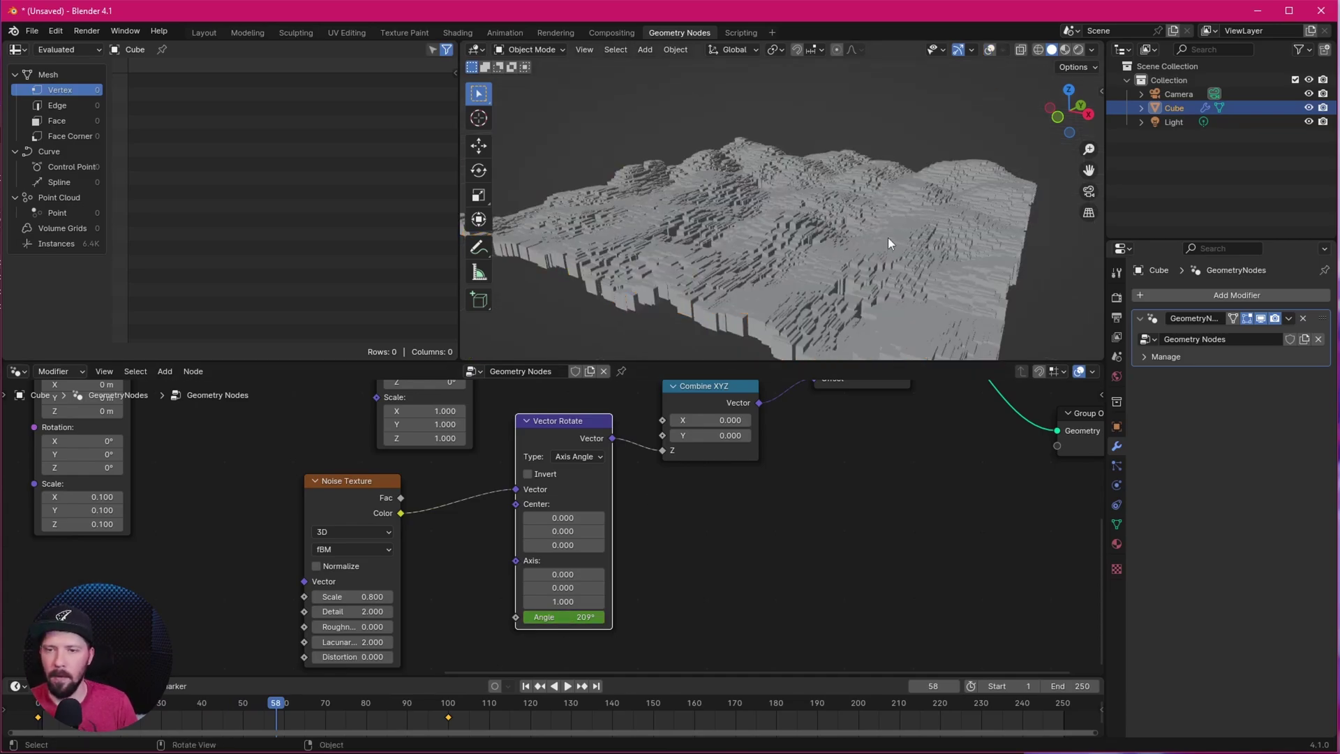
middle_drag(785, 233, 882, 221)
key(z)
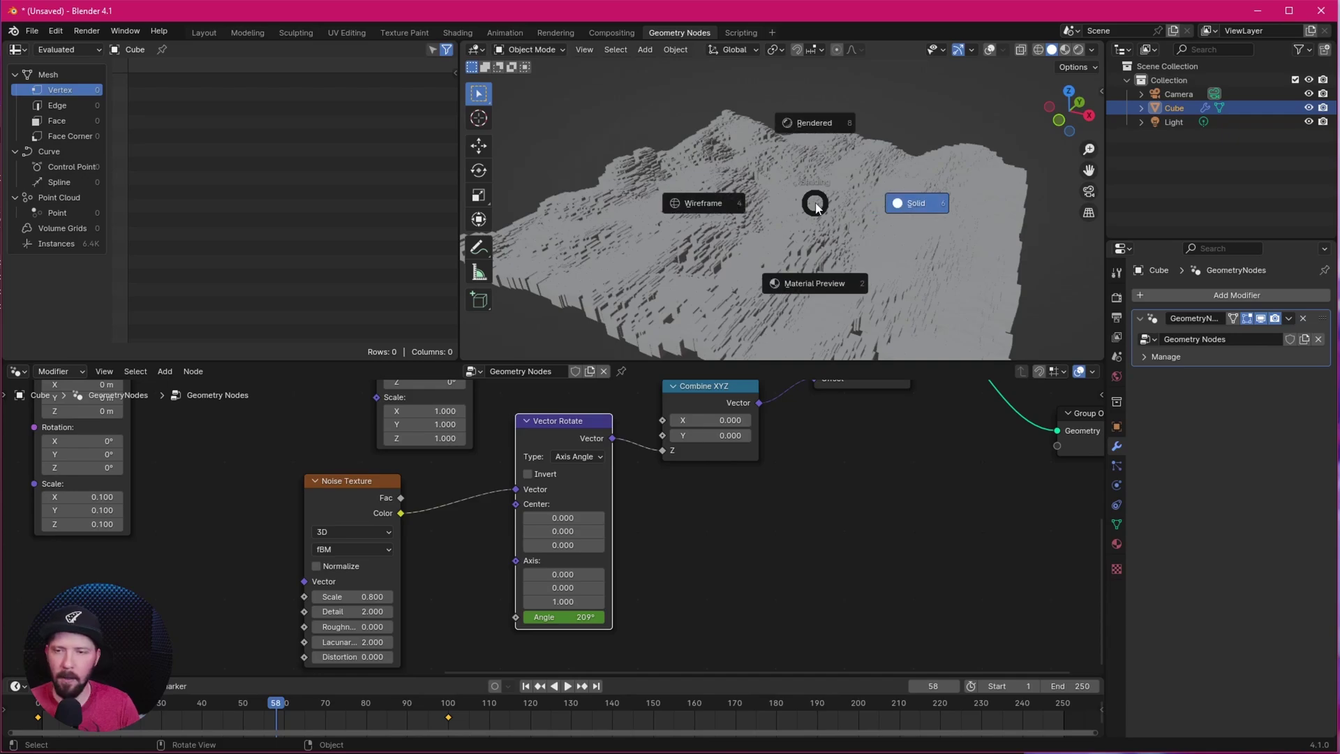
click(821, 274)
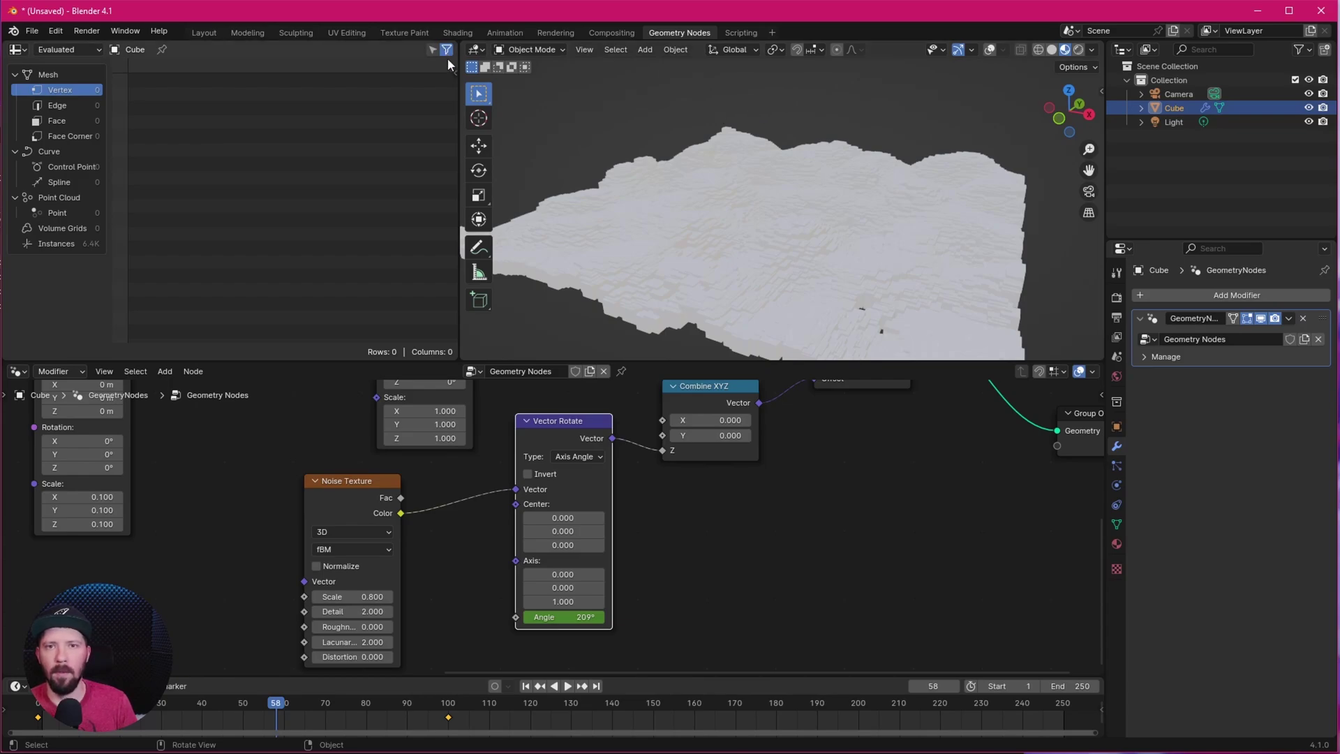
click(458, 32)
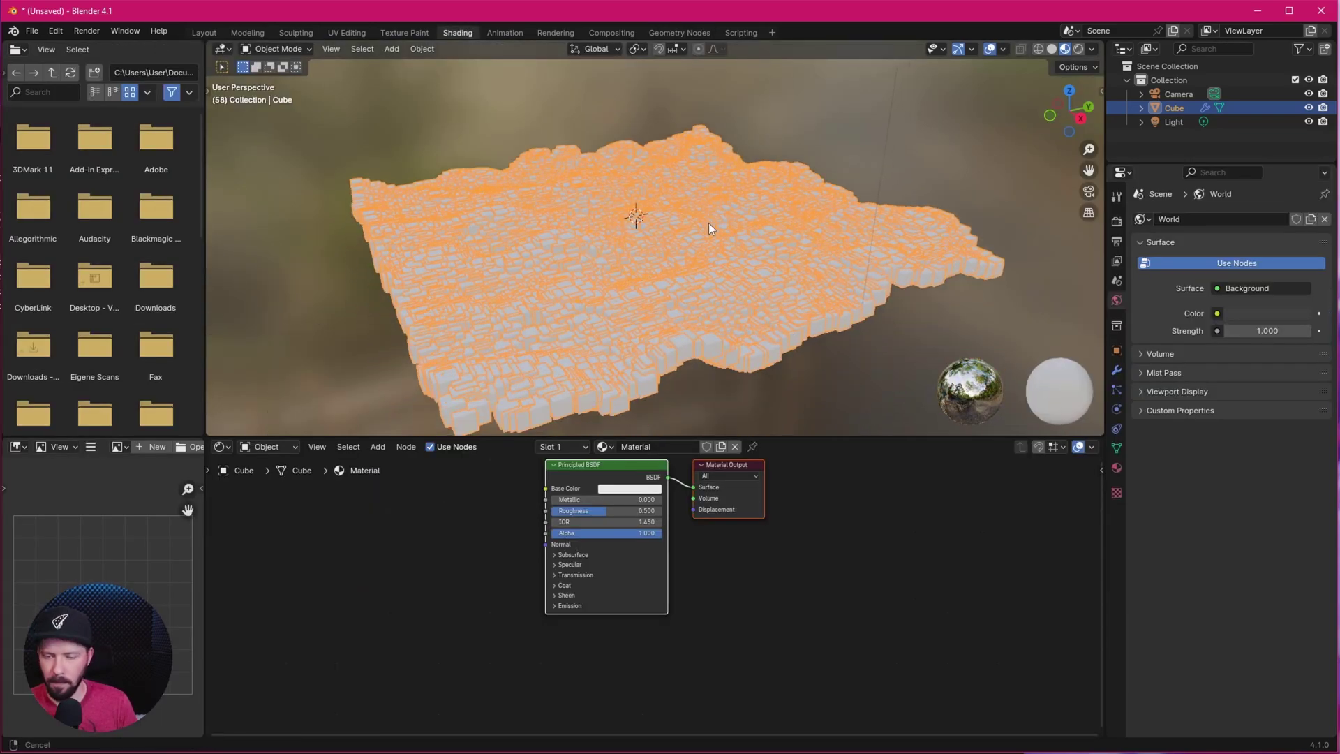
Rename the cube's material to m_cubes
scroll(683, 311, up, 3)
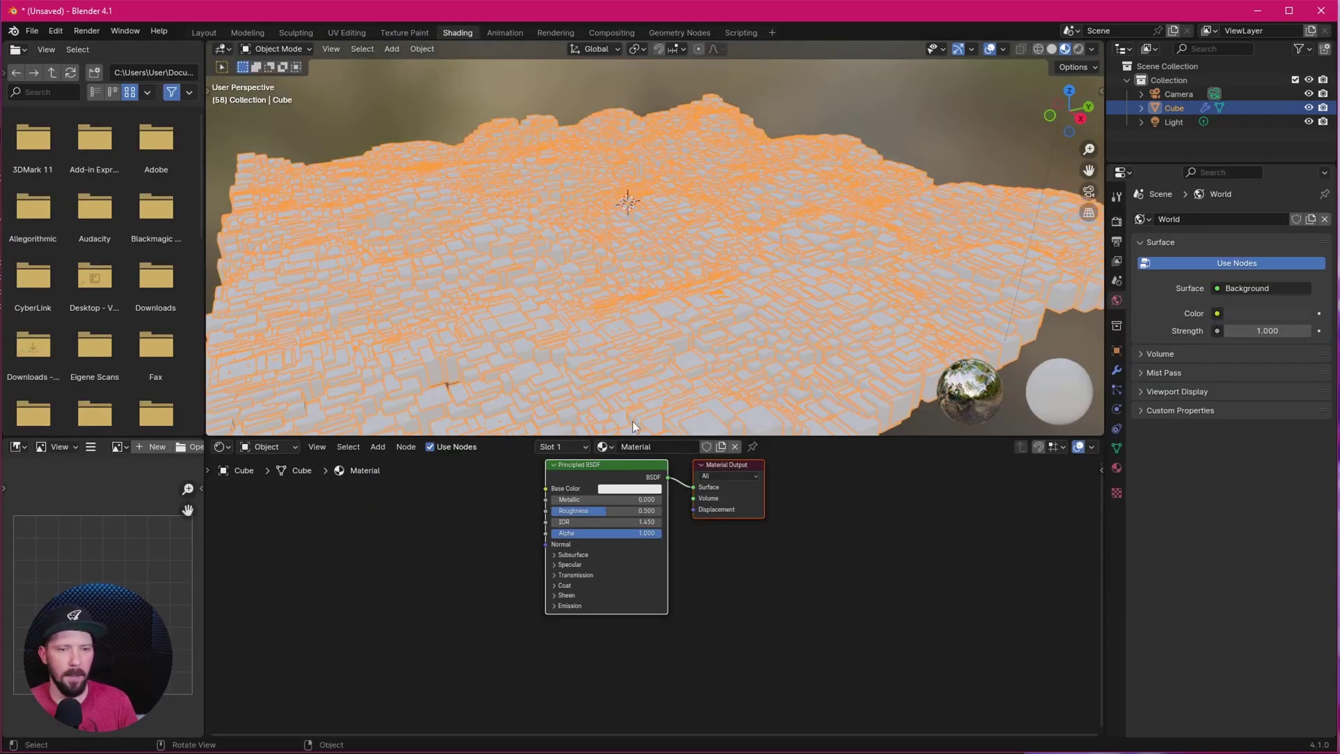
click(649, 447)
text(m_cubes)
key(Return)
key(Home)
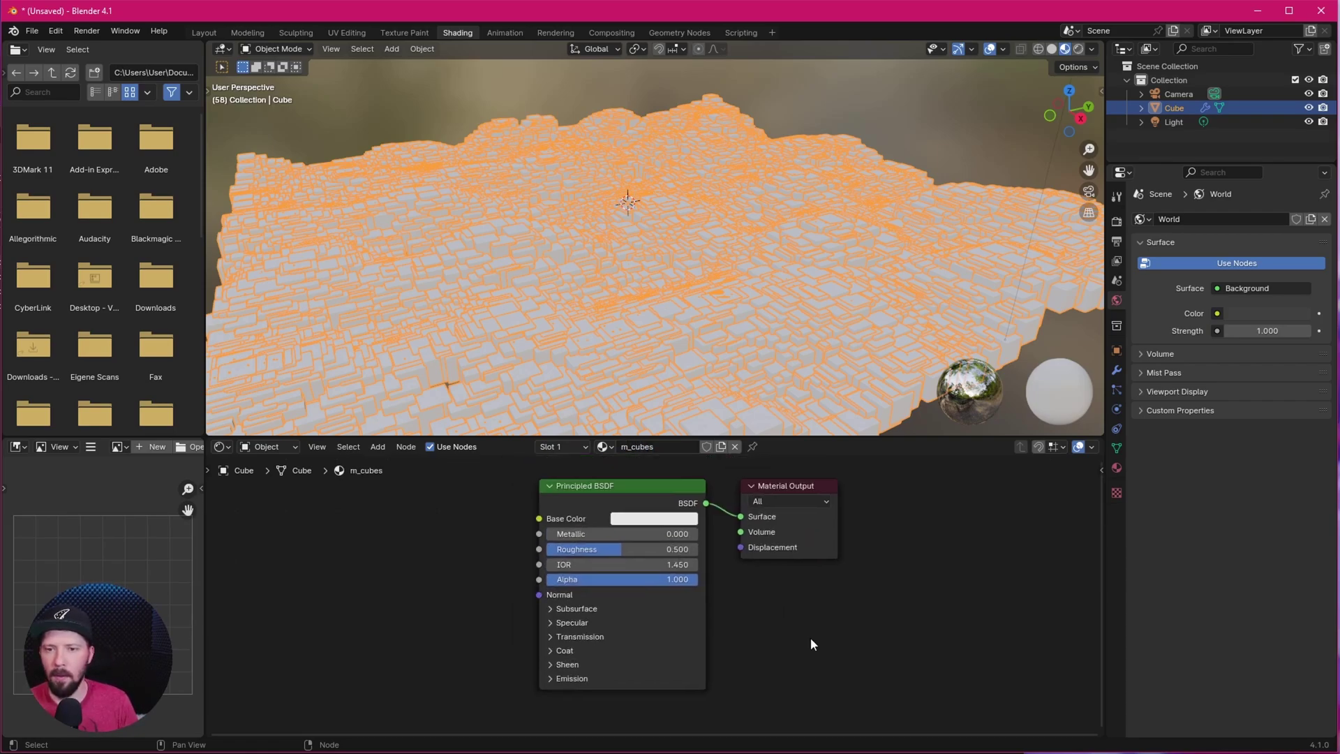
Set the m_cubes base color to hex FF00F4 and its Metallic value to 1
click(665, 520)
click(675, 456)
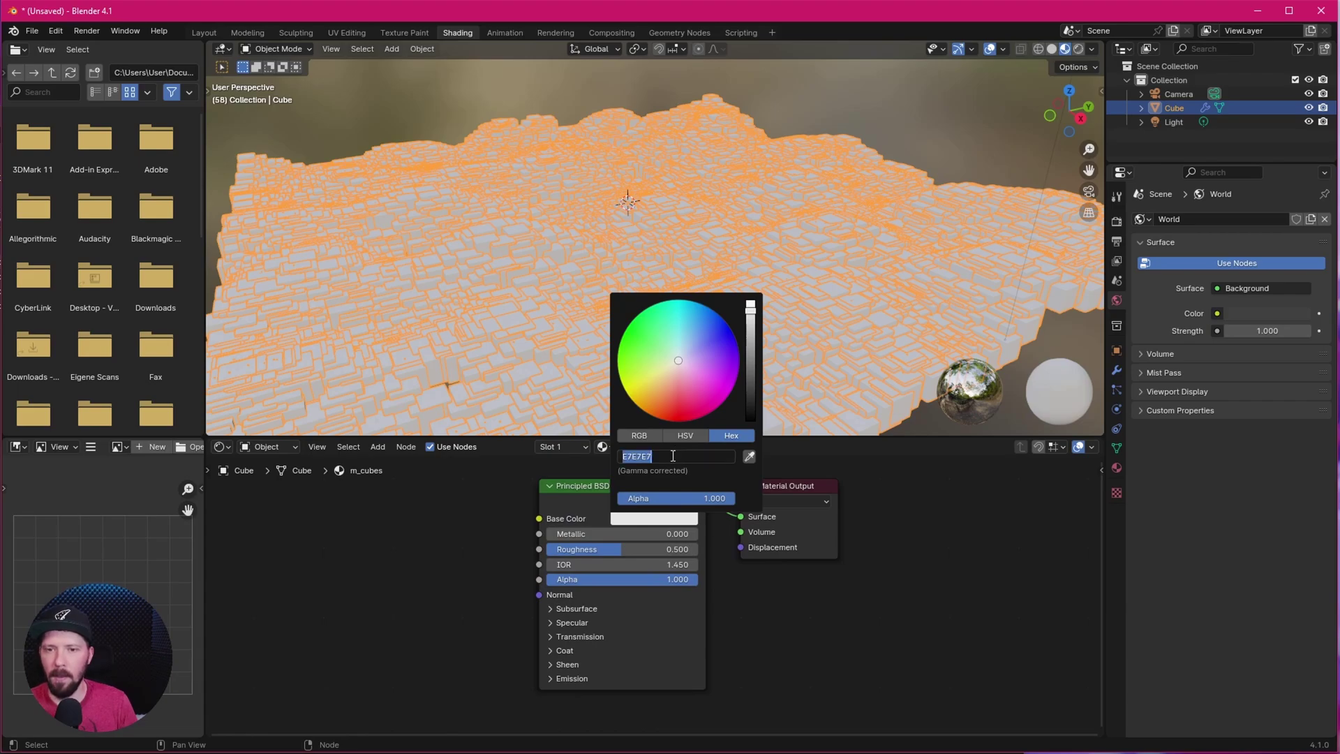
text(FF00F4)
key(Return)
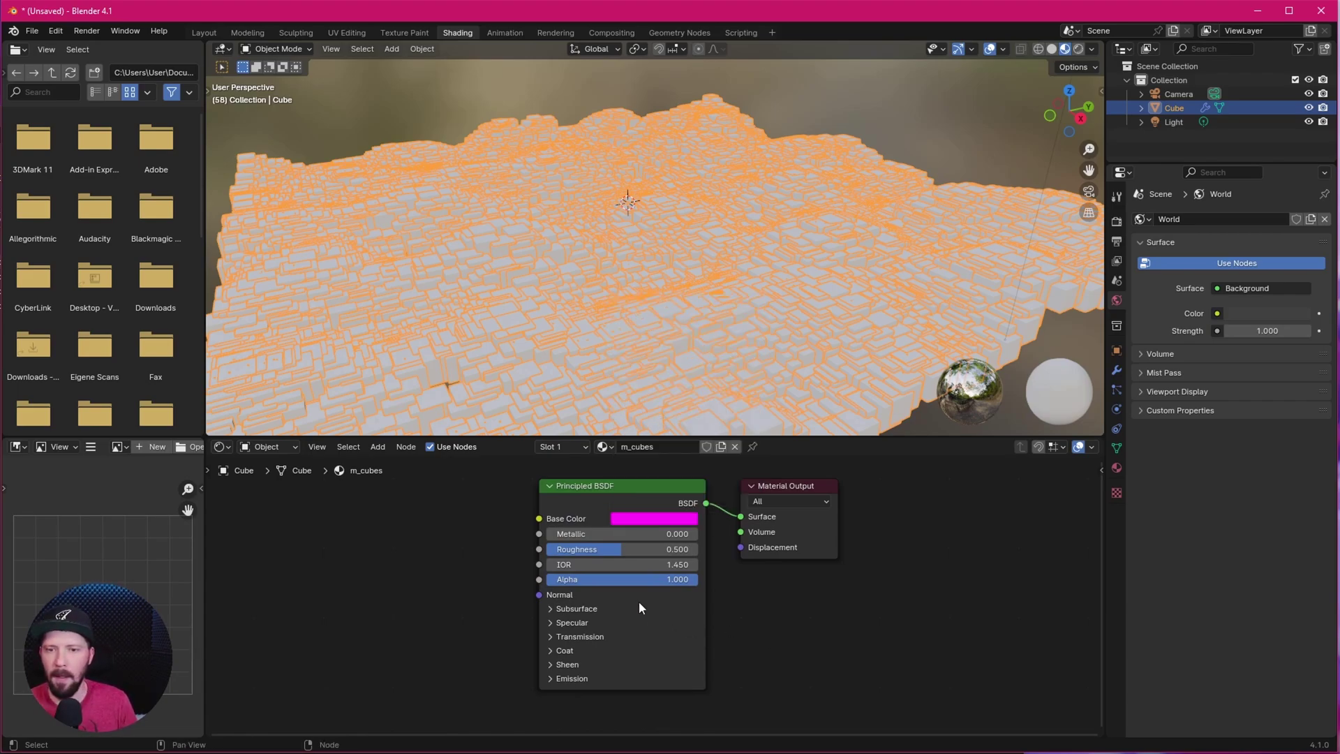
drag(566, 534, 698, 534)
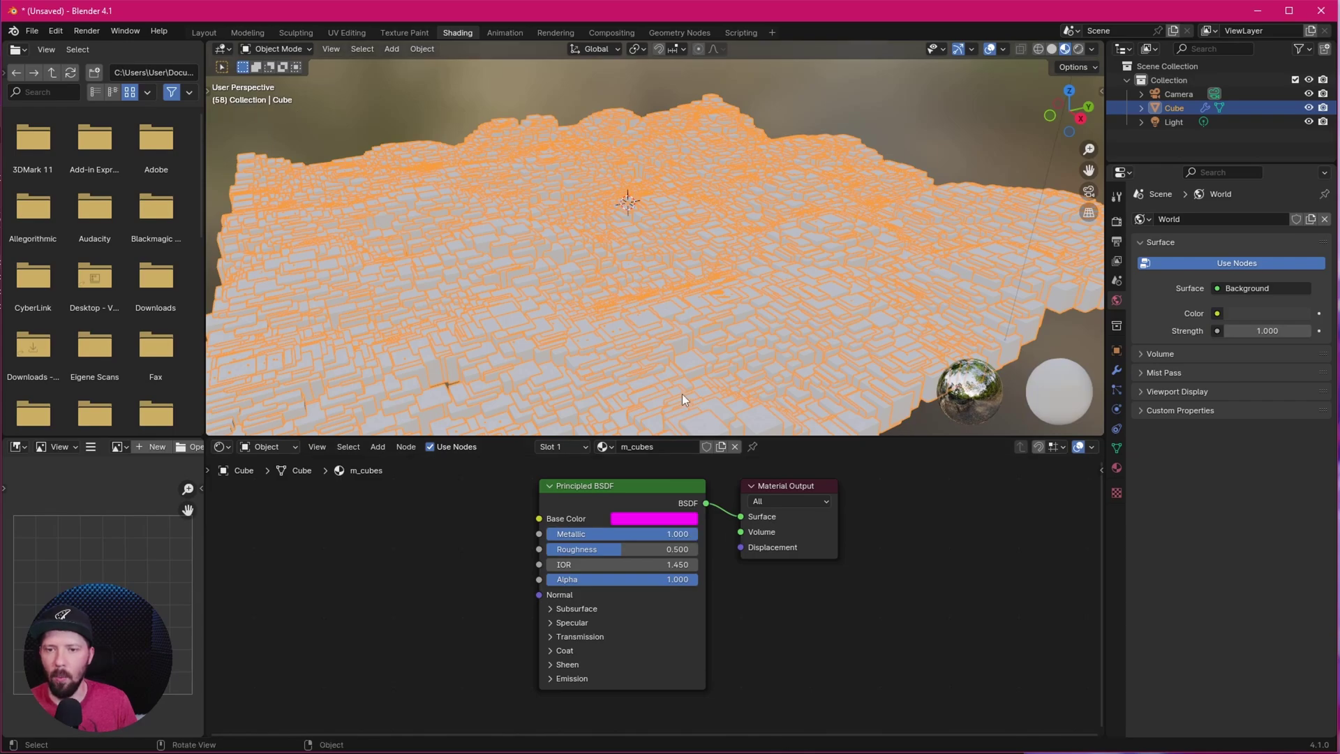
Keep the viewport in Material Preview and turn off its overlays to view the cube surface
key(z)
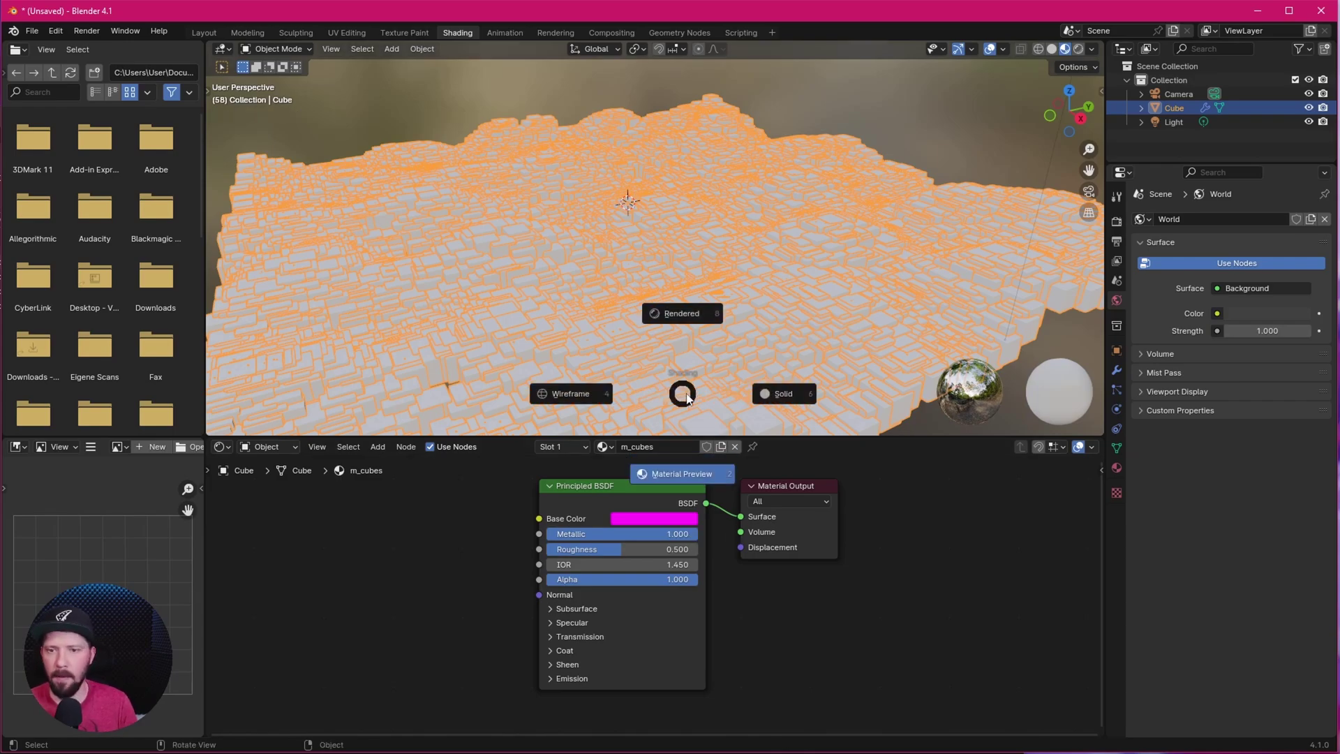
click(696, 479)
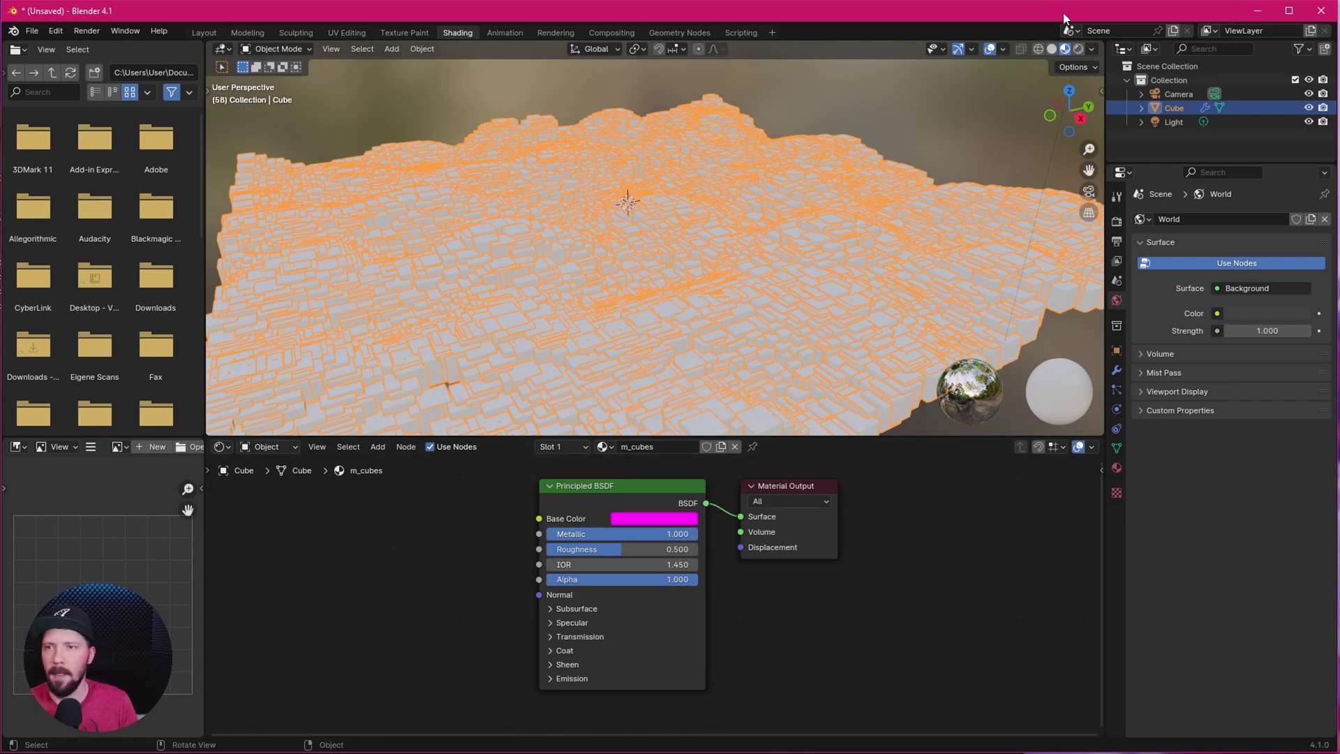
click(991, 49)
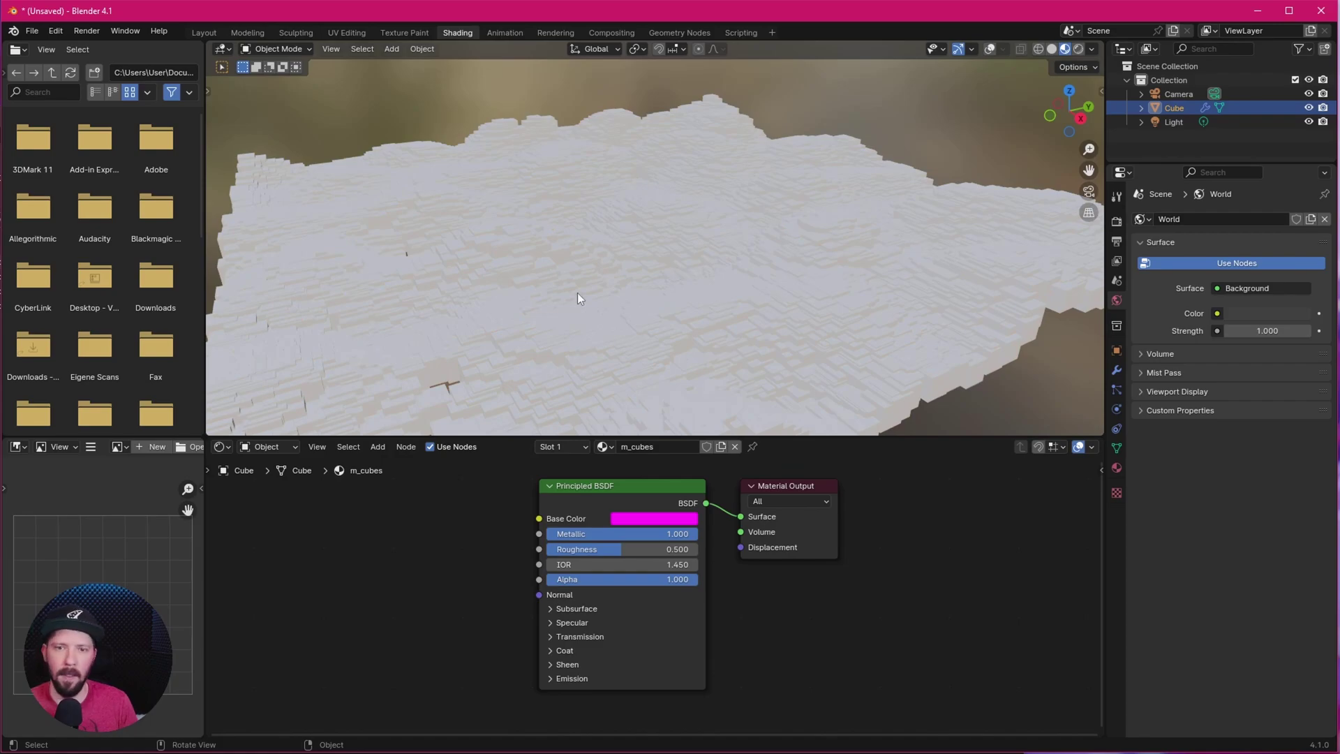
In the Geometry Nodes workspace, assign m_cubes to the Set Material node fed by the 2 m cube
click(683, 32)
middle_drag(441, 471, 320, 456)
click(520, 485)
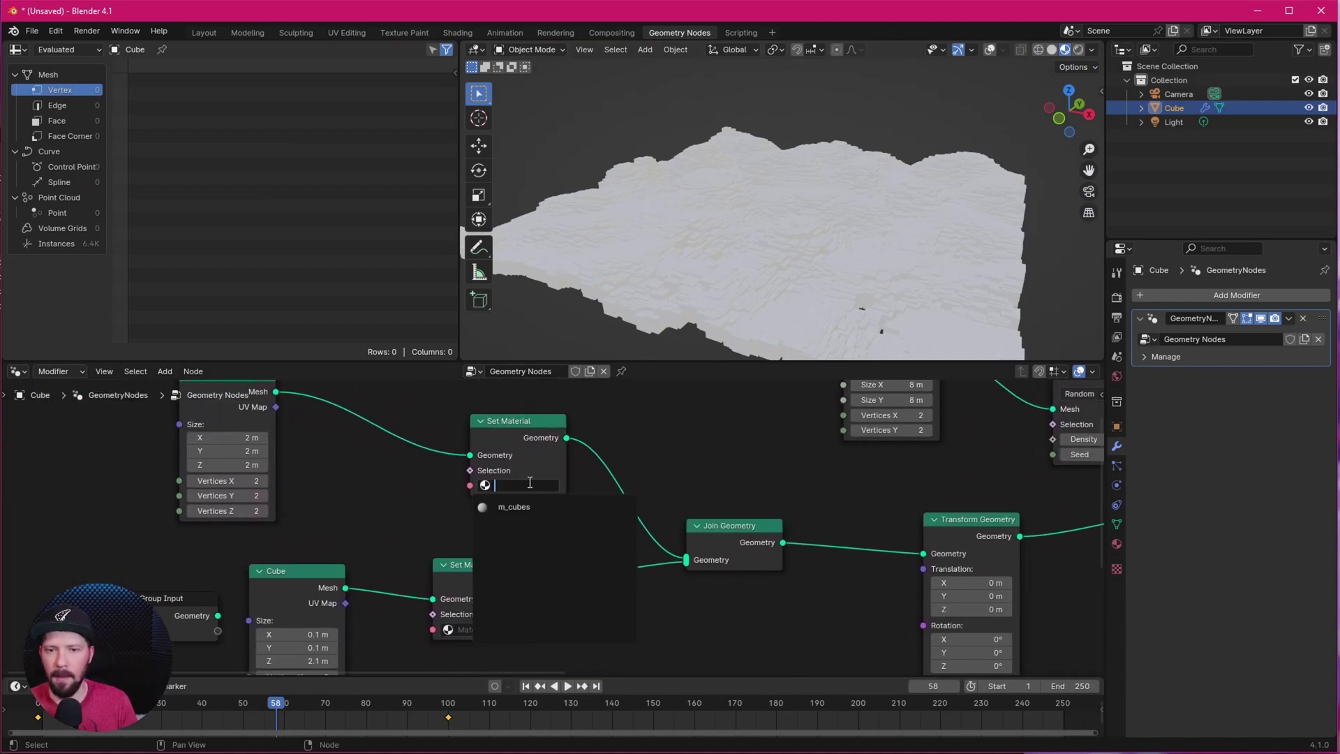
click(530, 504)
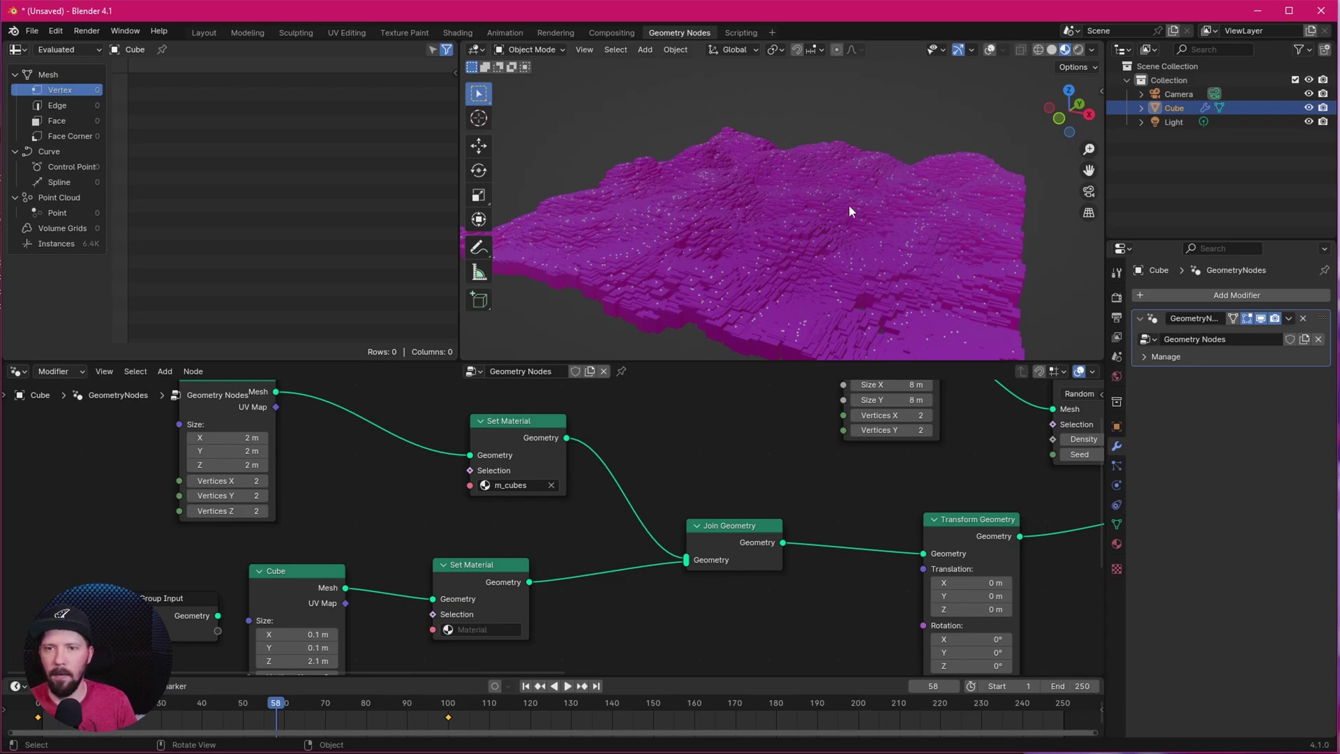
scroll(861, 250, up, 4)
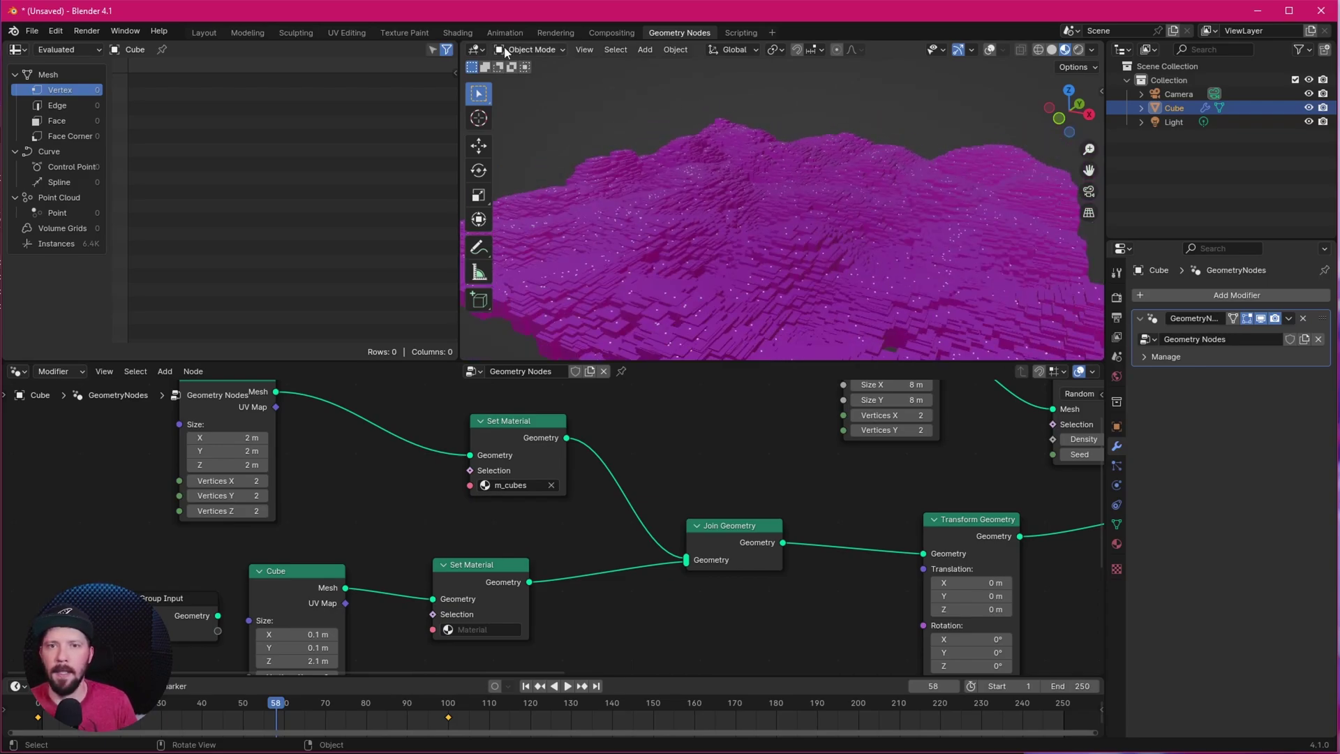
Return to the Shading workspace, unlink m_cubes from the slot and create a new material named m_neon
click(457, 32)
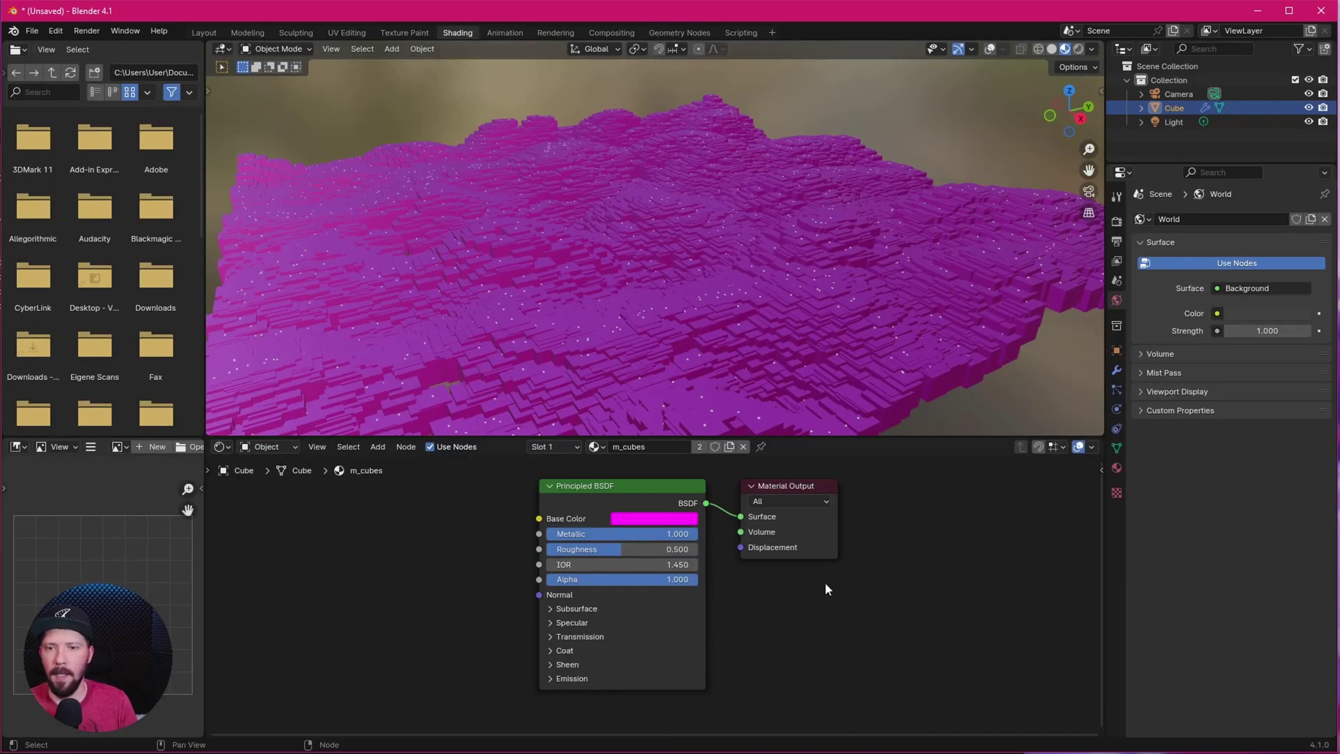
click(744, 447)
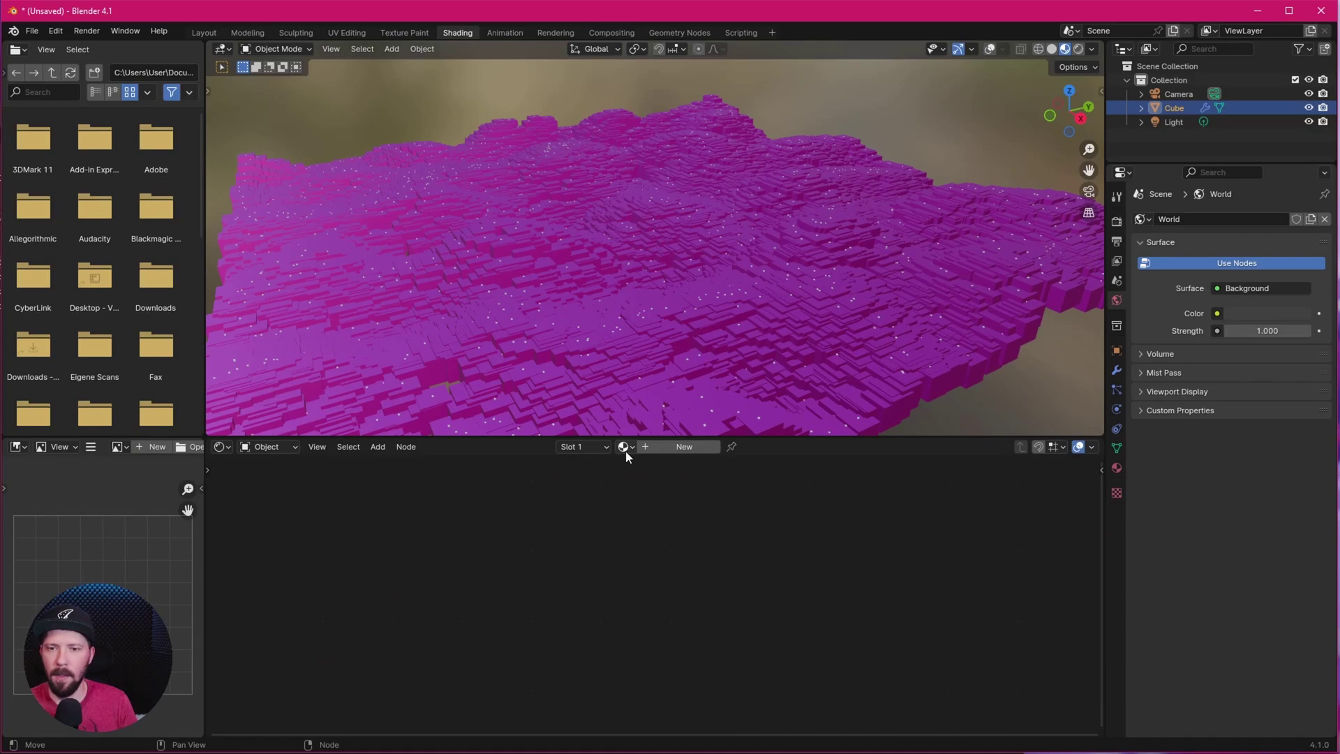
click(642, 450)
double_click(644, 447)
text(m_neon)
key(Return)
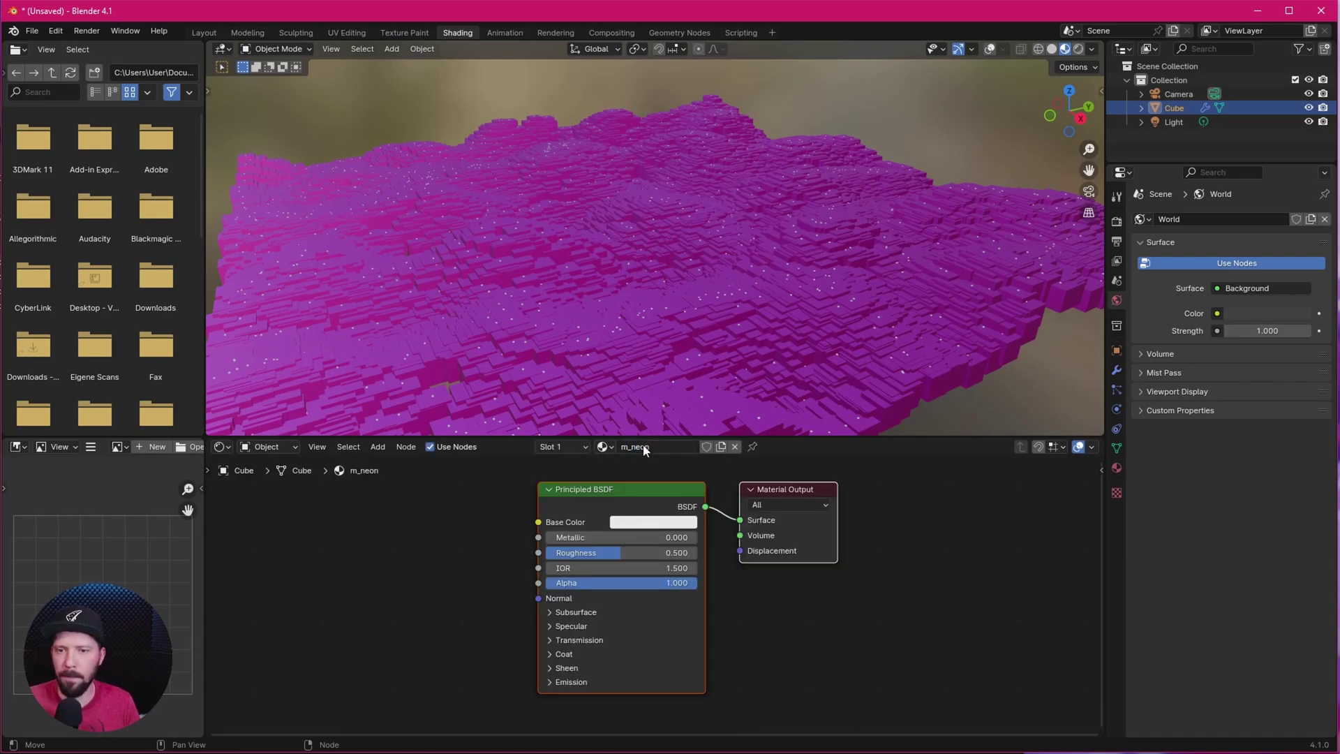
Give m_neon a black base color and an emission with color 00FFD5 and strength 4
click(652, 523)
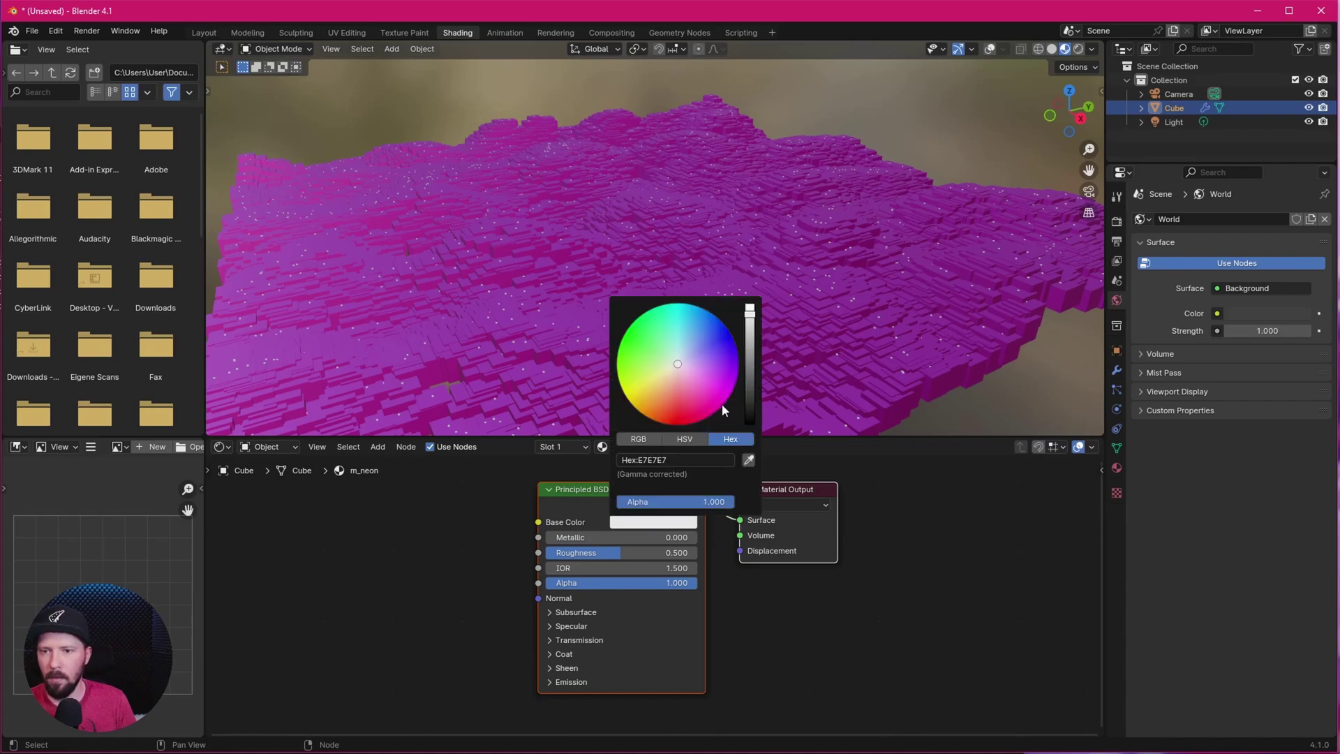
drag(750, 310, 750, 422)
click(551, 682)
middle_drag(703, 651, 717, 561)
click(656, 599)
click(686, 535)
text(00FFD5)
key(Return)
click(696, 613)
text(4)
key(Return)
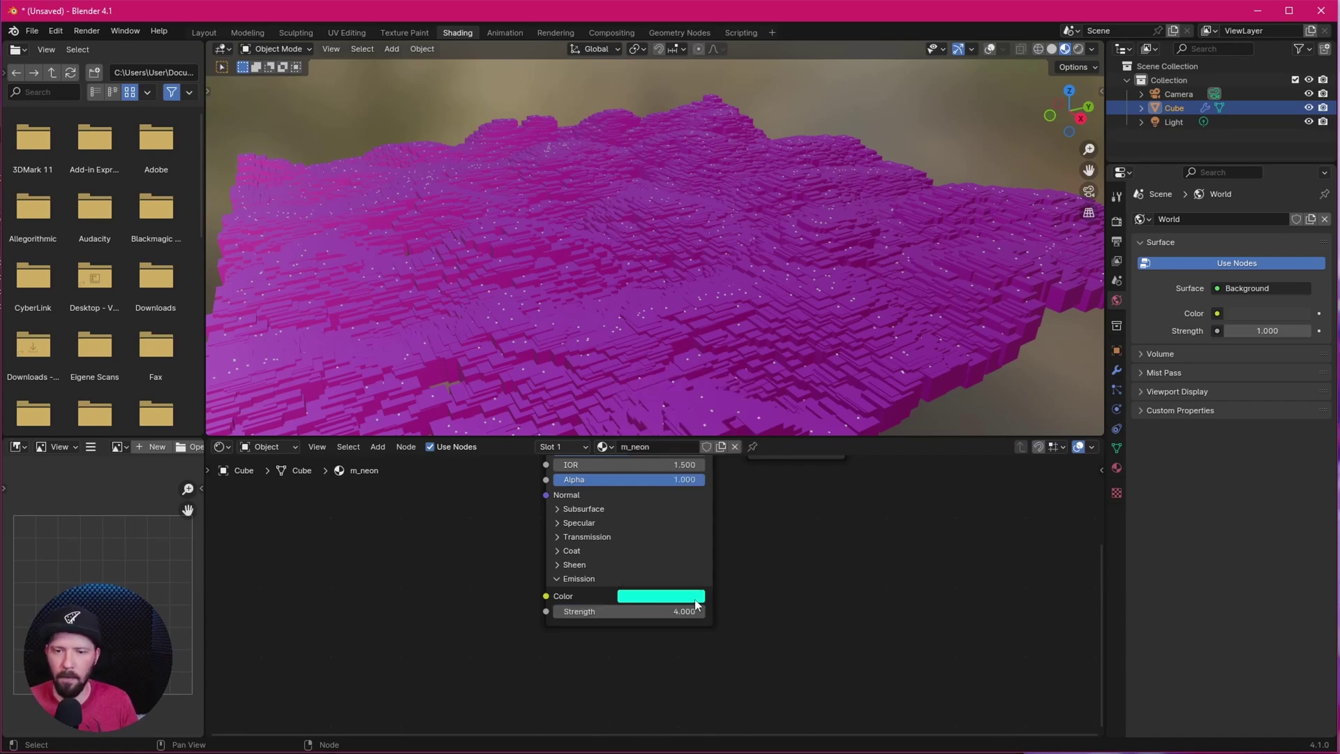
In the Geometry Nodes workspace, assign m_neon to the Set Material node fed by the thin 0.1 m cube
click(696, 33)
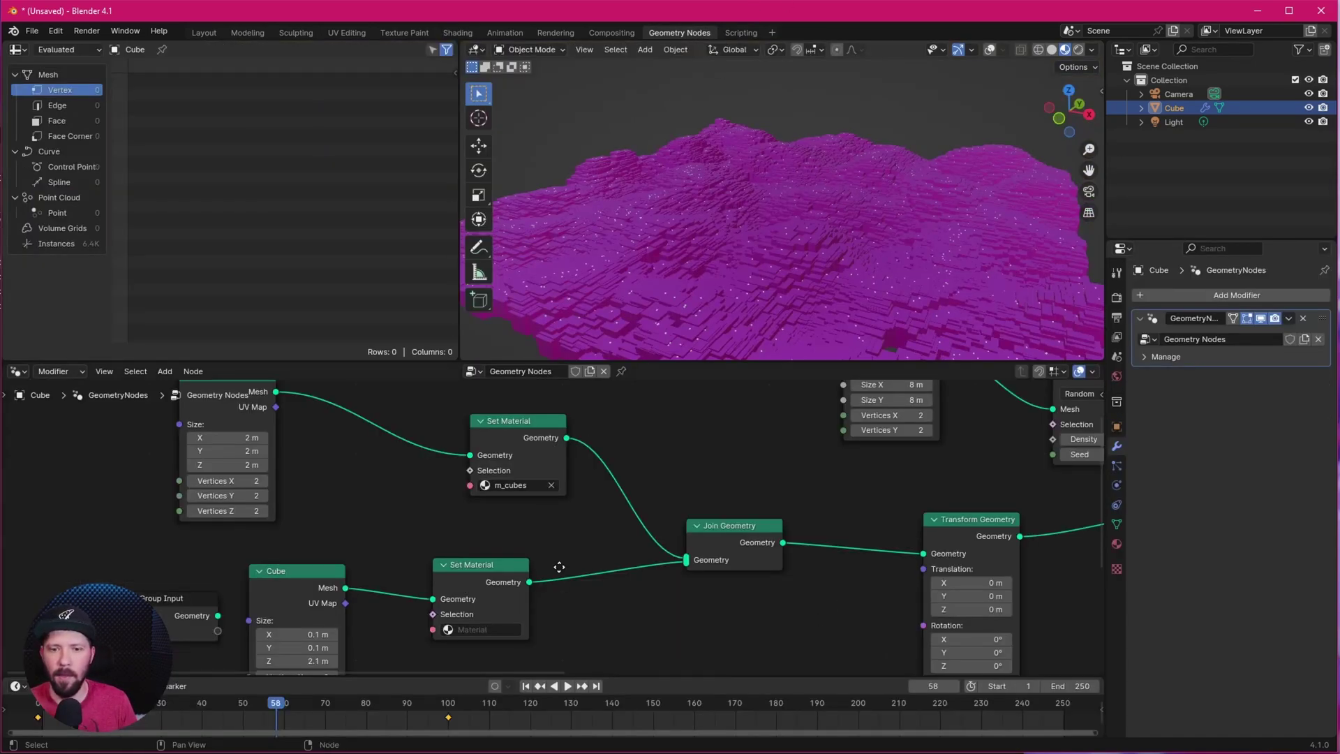
scroll(557, 574, up, 2)
click(536, 532)
click(629, 566)
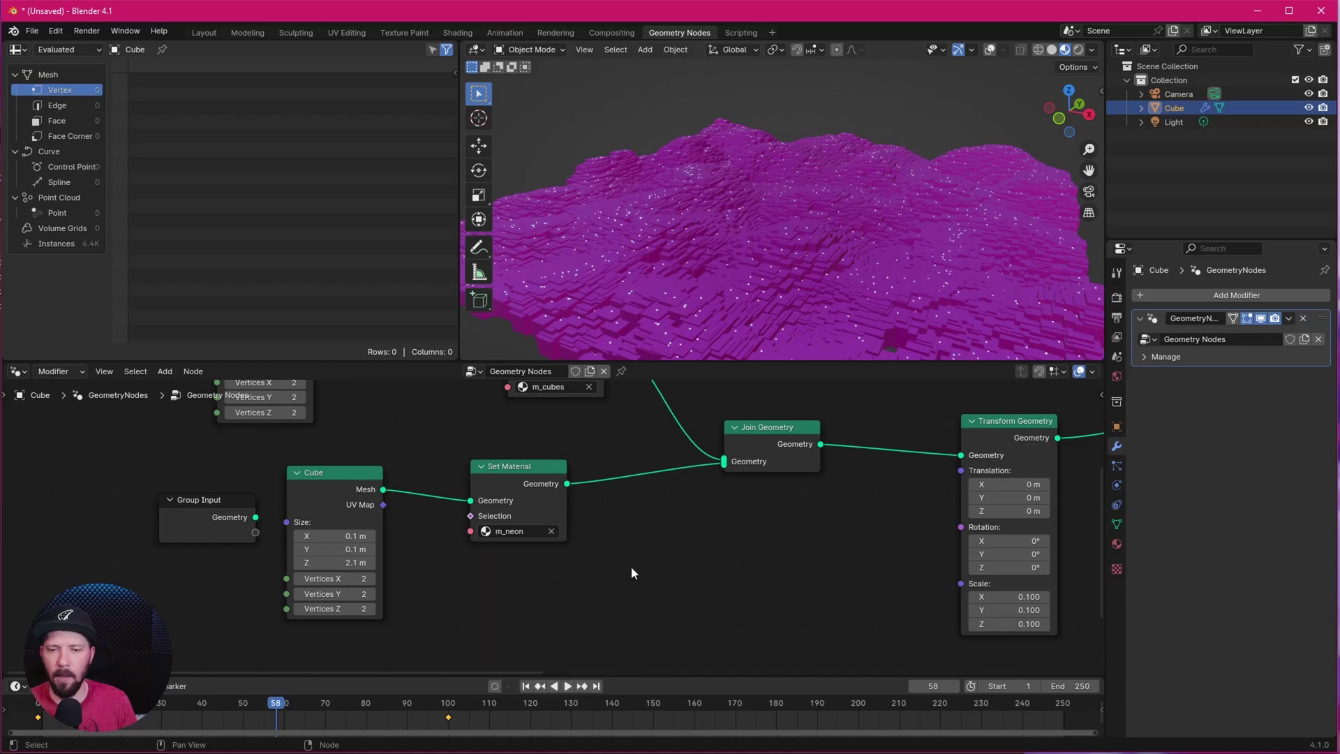
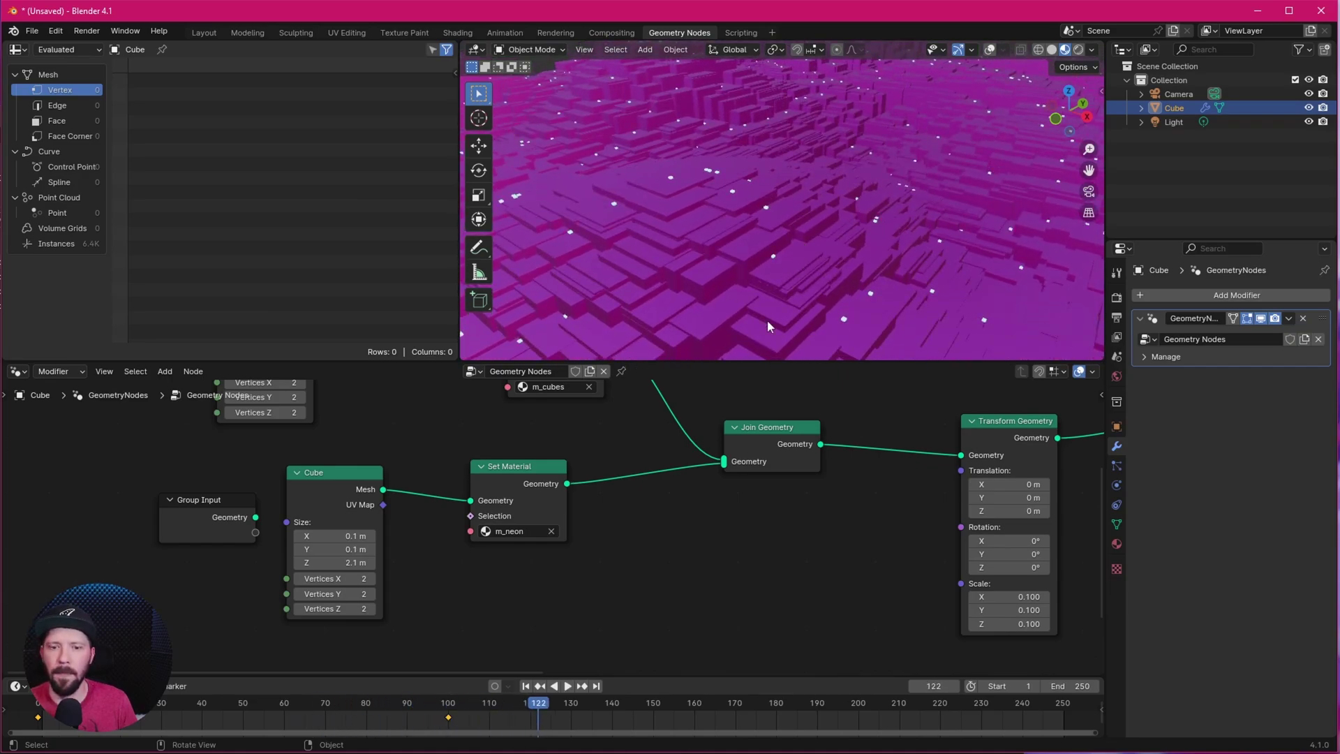
Set the scene's end frame to 100 and play the animation to check the loop
drag(520, 733, 427, 733)
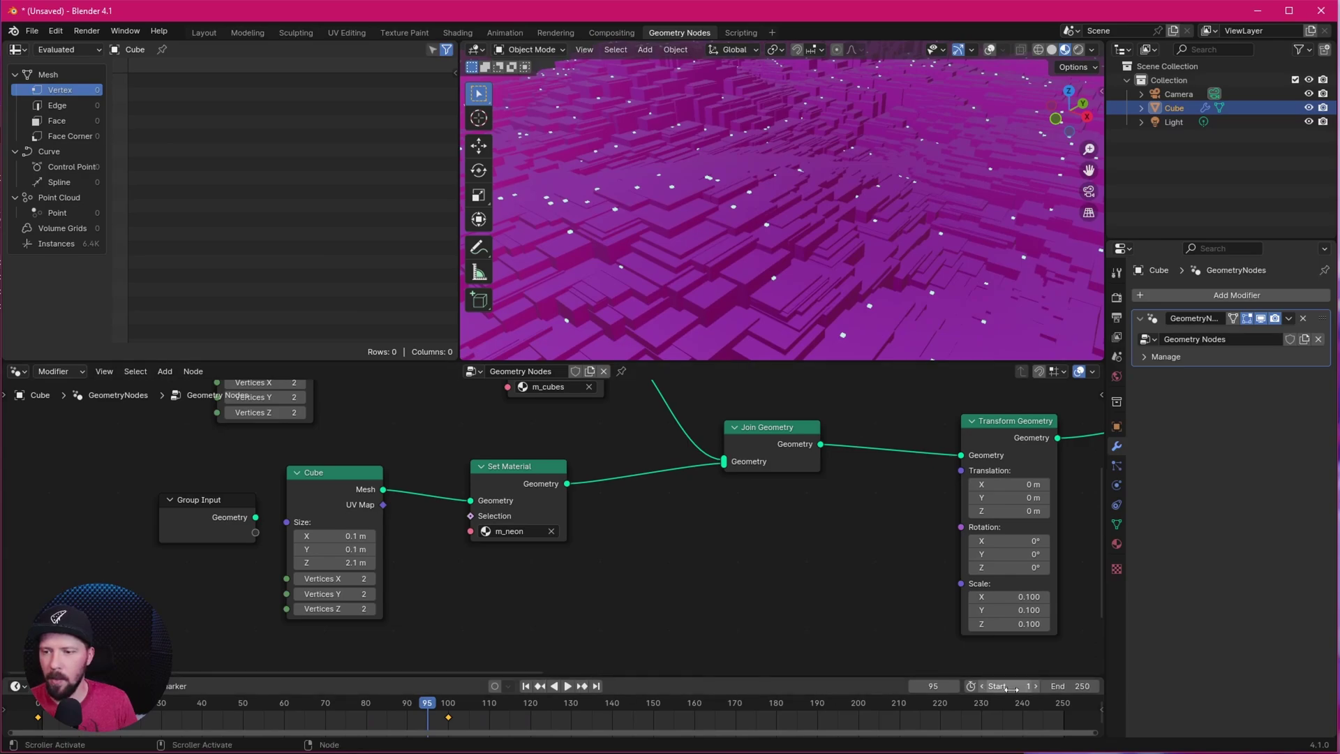
click(1087, 684)
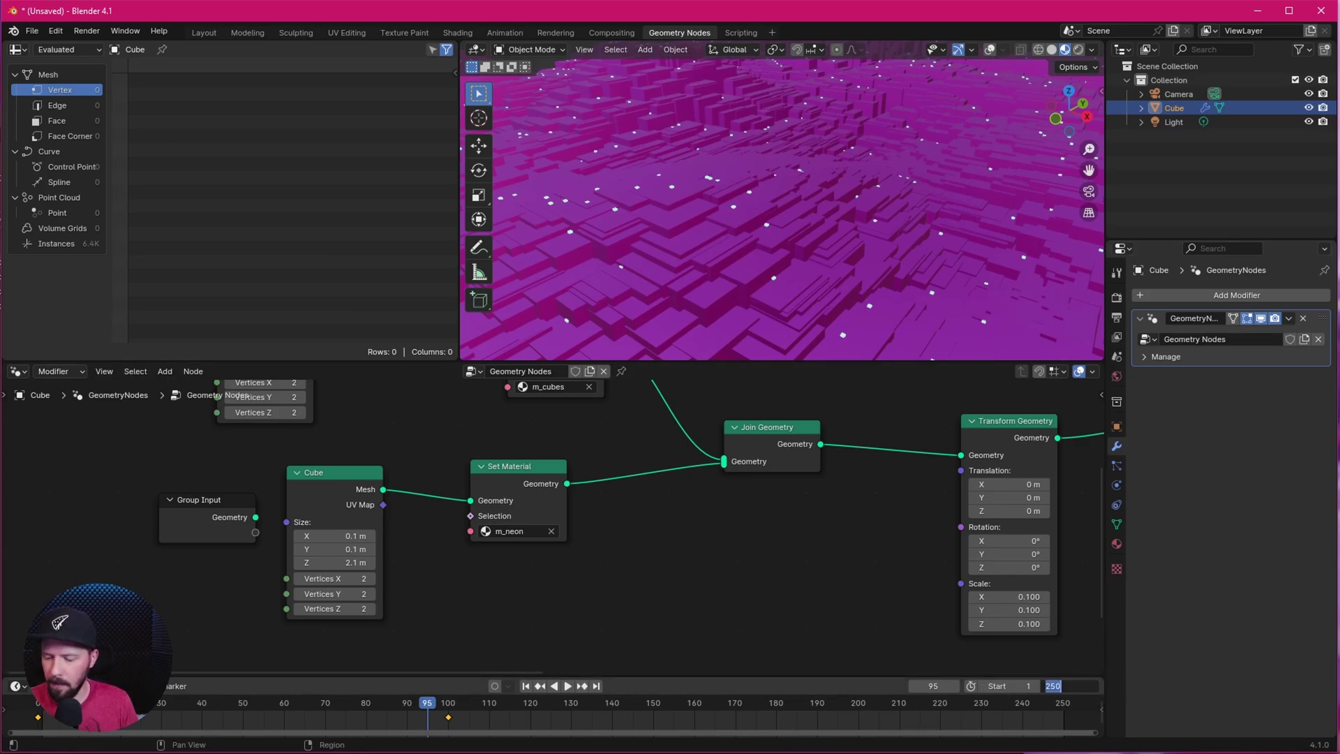
text(100)
key(Return)
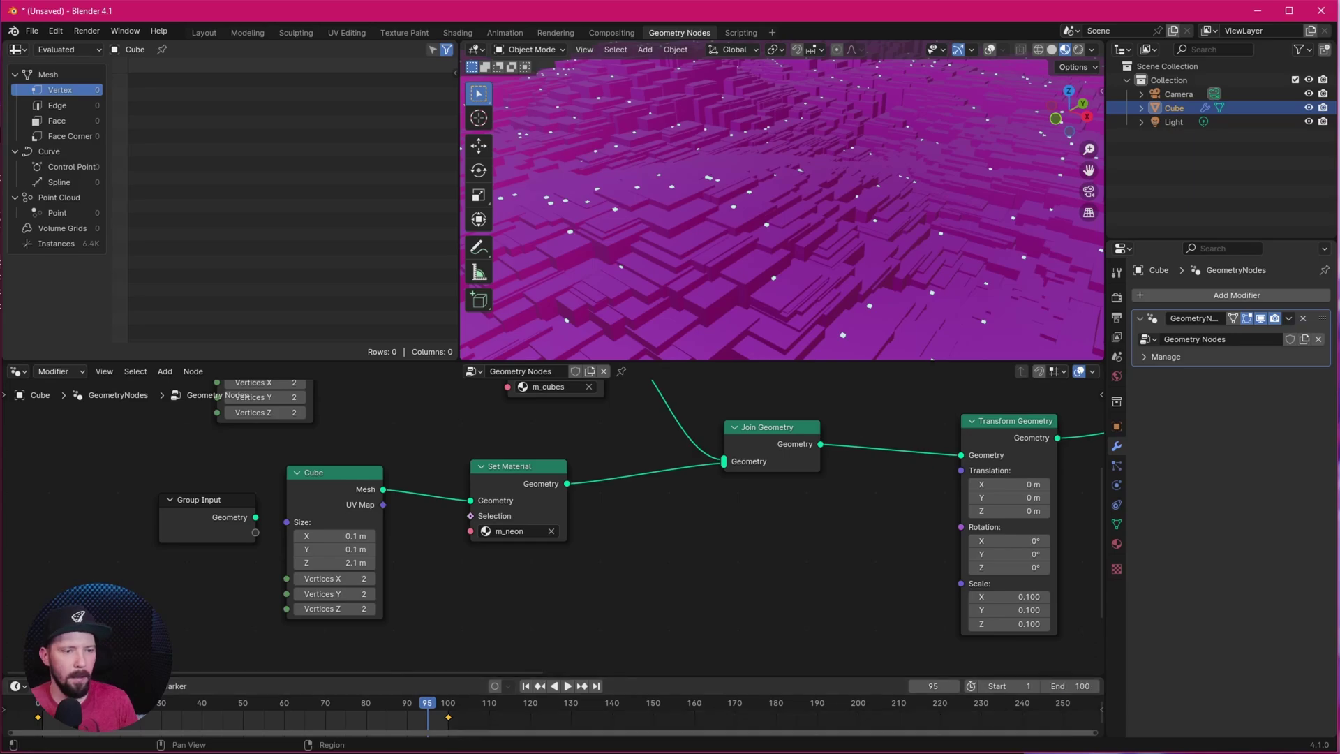
key(space)
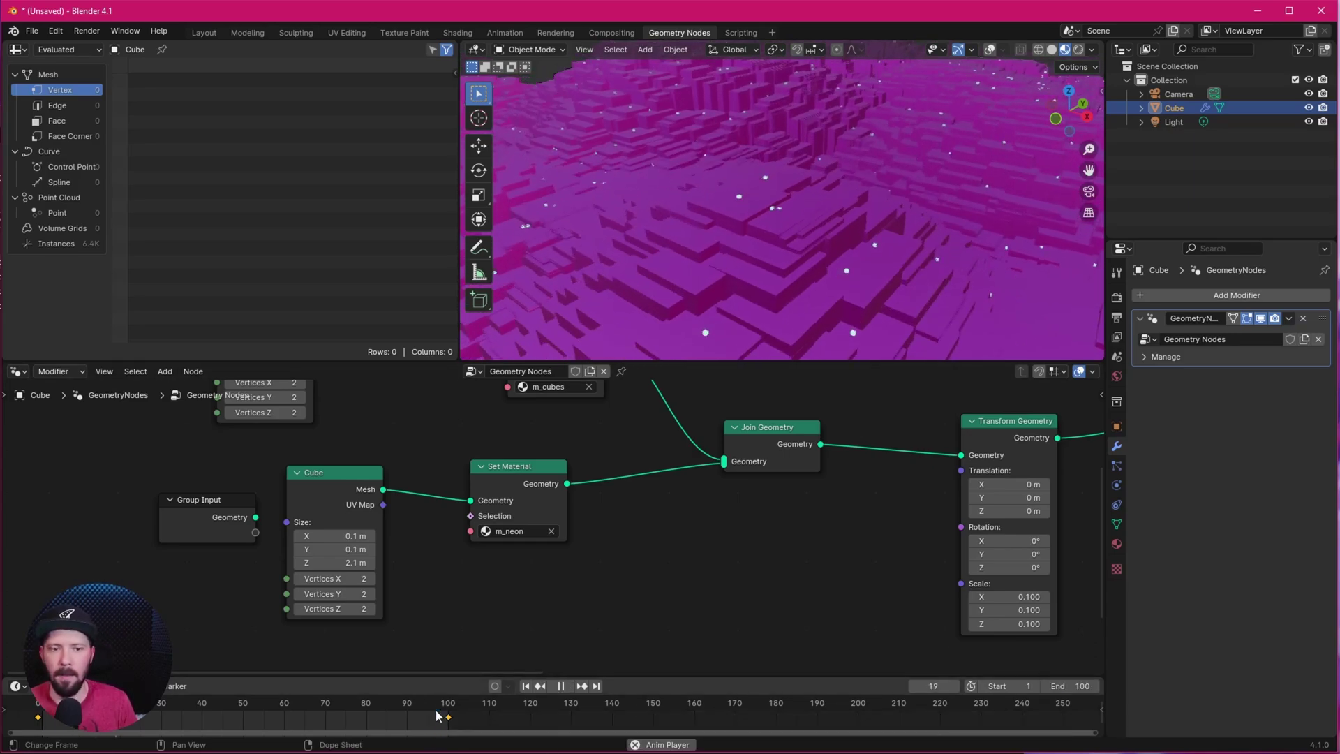
key(space)
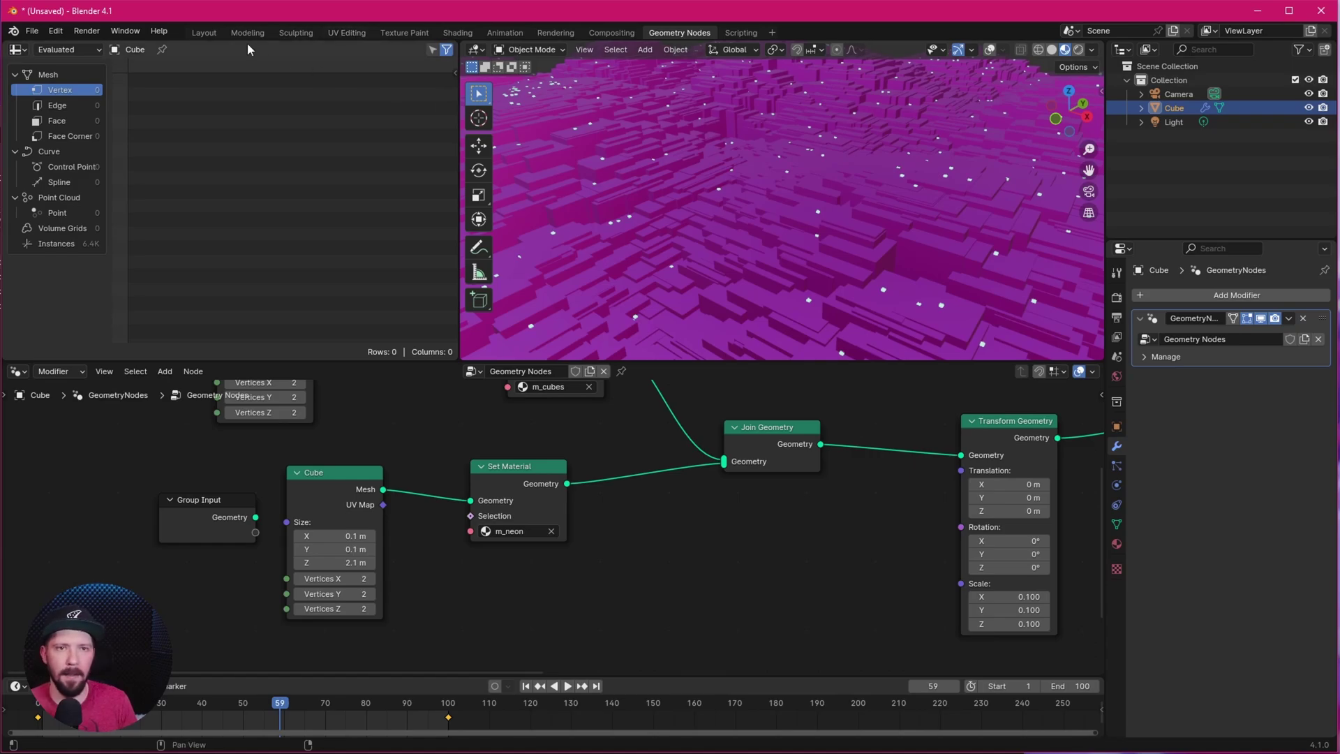
Open the Layout workspace and show the scene in Rendered shading through the camera
click(203, 33)
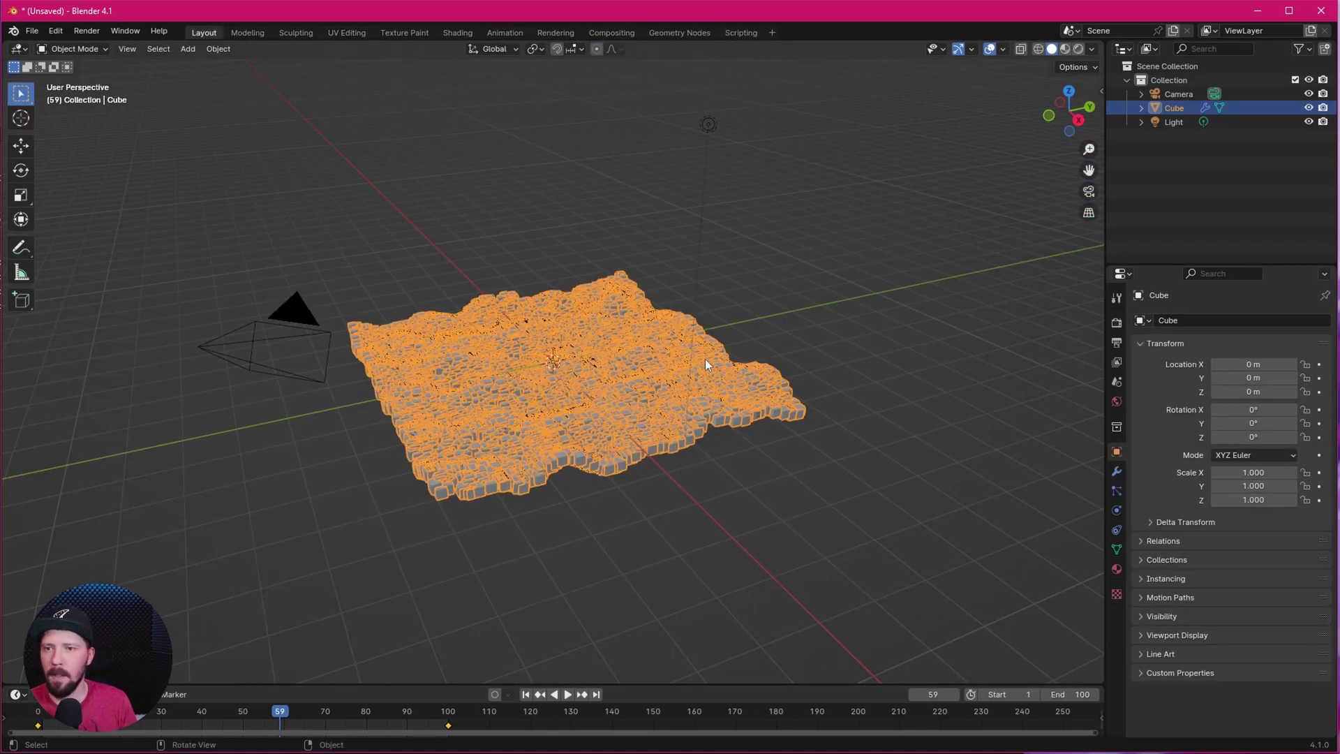
key(z)
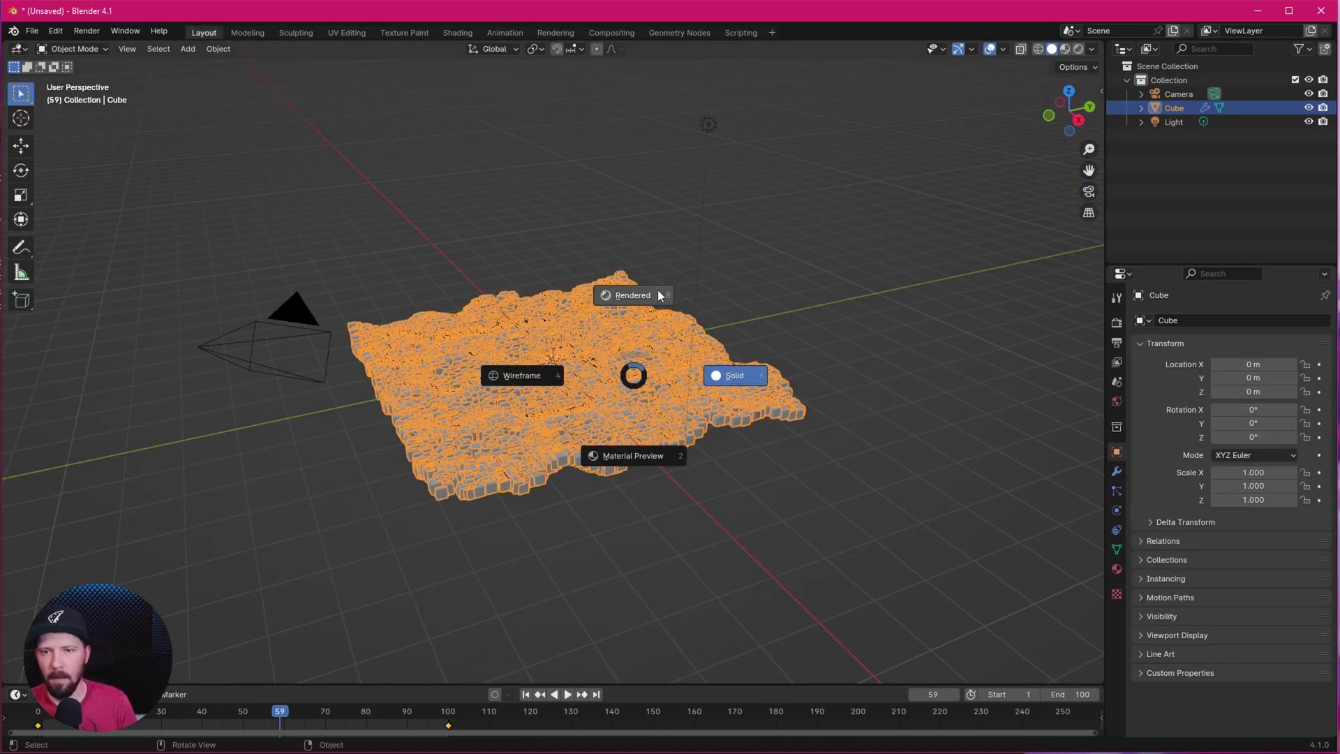
click(754, 303)
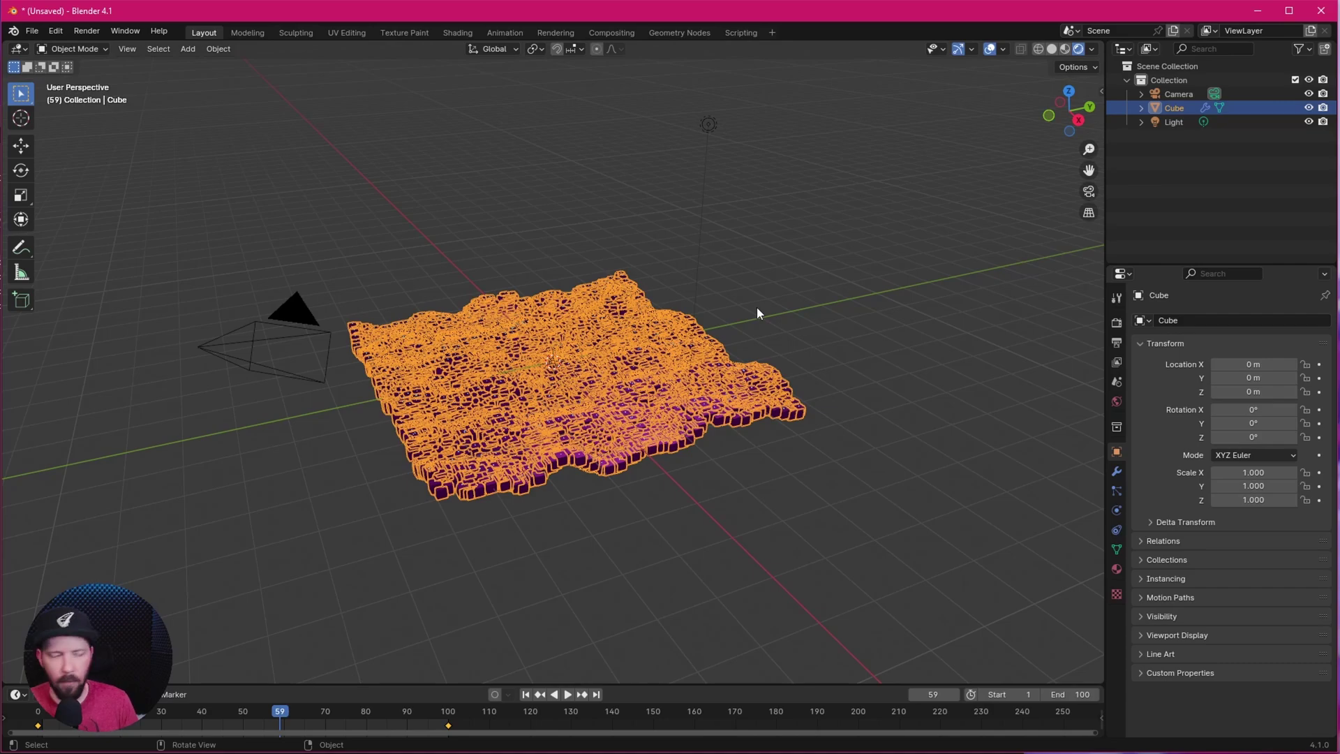
key(KP_0)
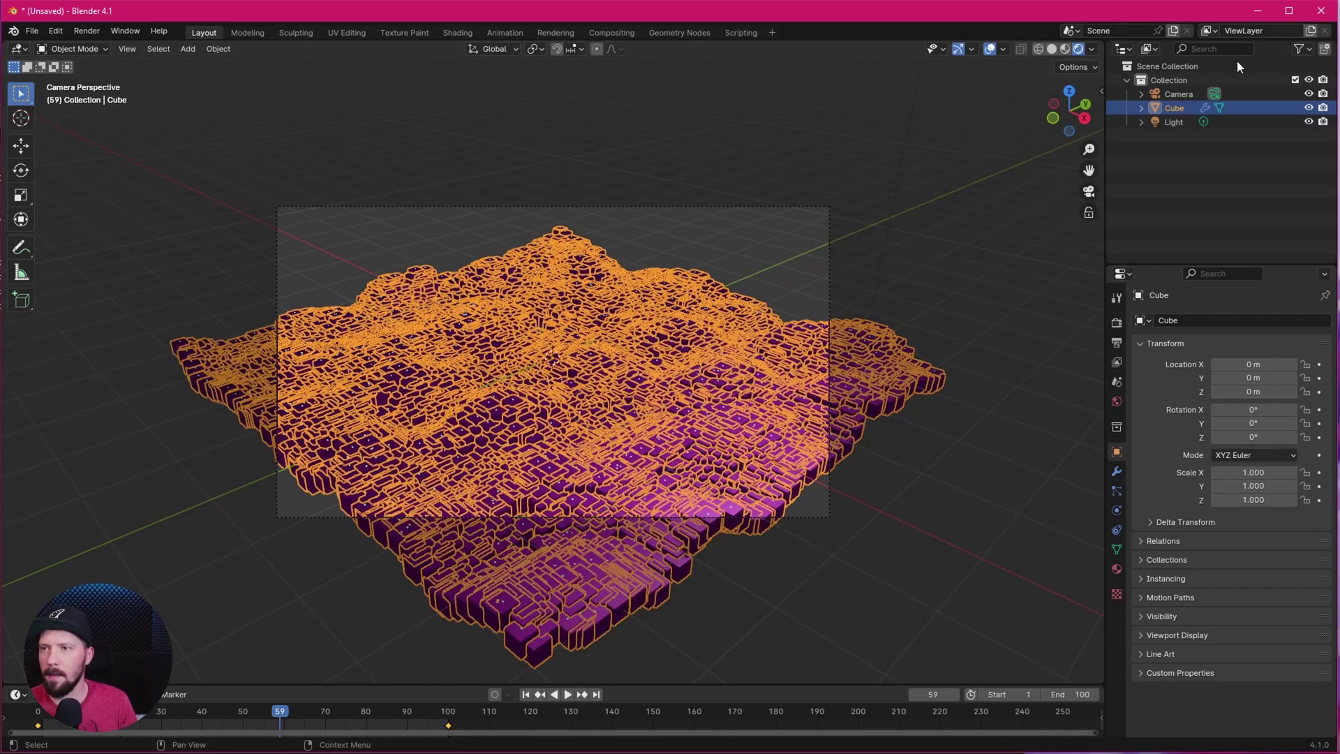
Select the camera and split the 3D viewport into a rendered camera view and a free perspective view
click(1186, 92)
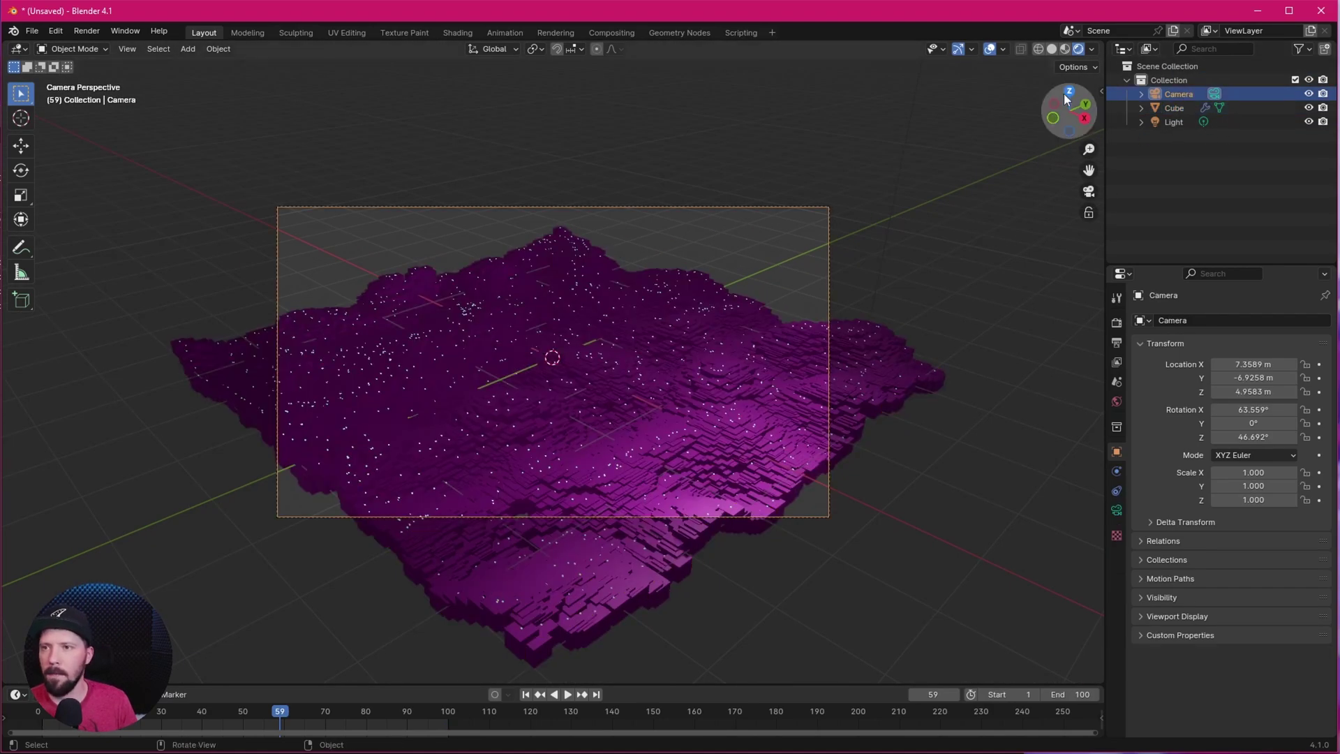
mouse_move(1103, 42)
mouse_down()
mouse_move(1019, 70)
mouse_move(610, 93)
mouse_up()
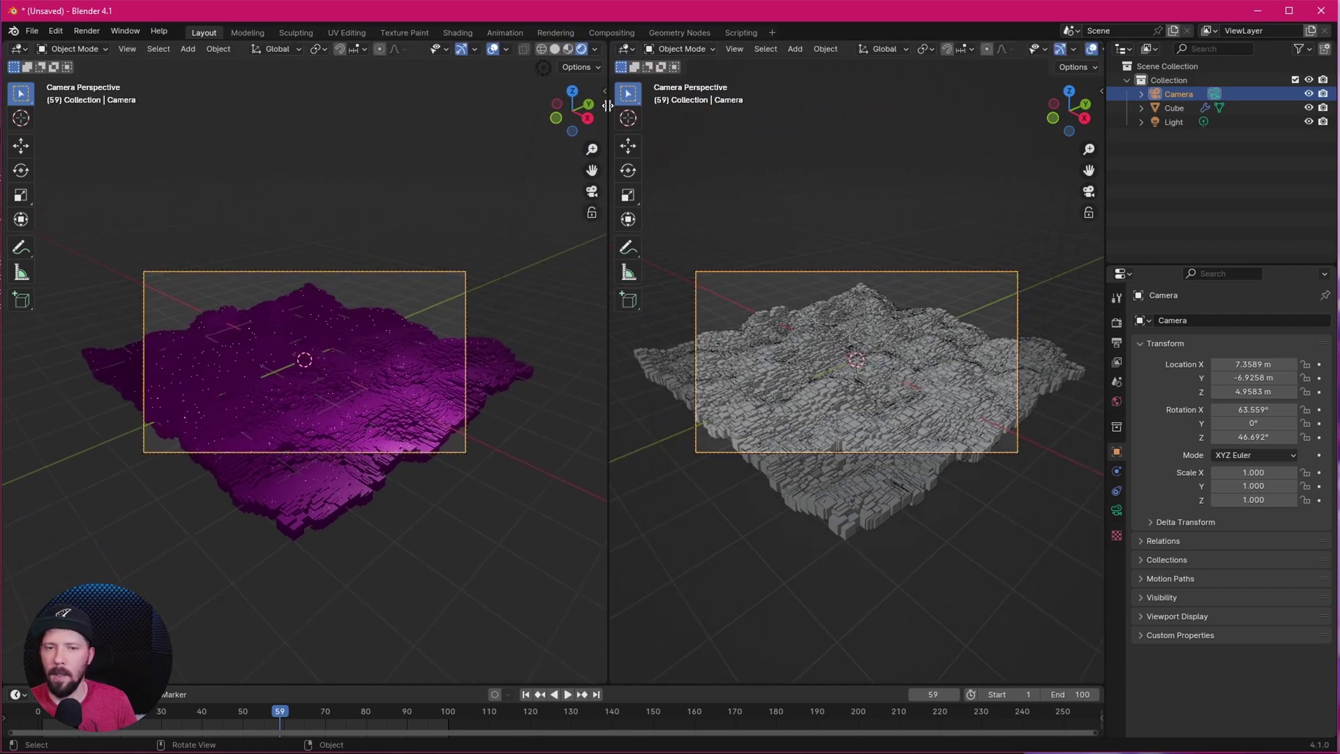
middle_drag(871, 366, 903, 342)
scroll(879, 360, down, 4)
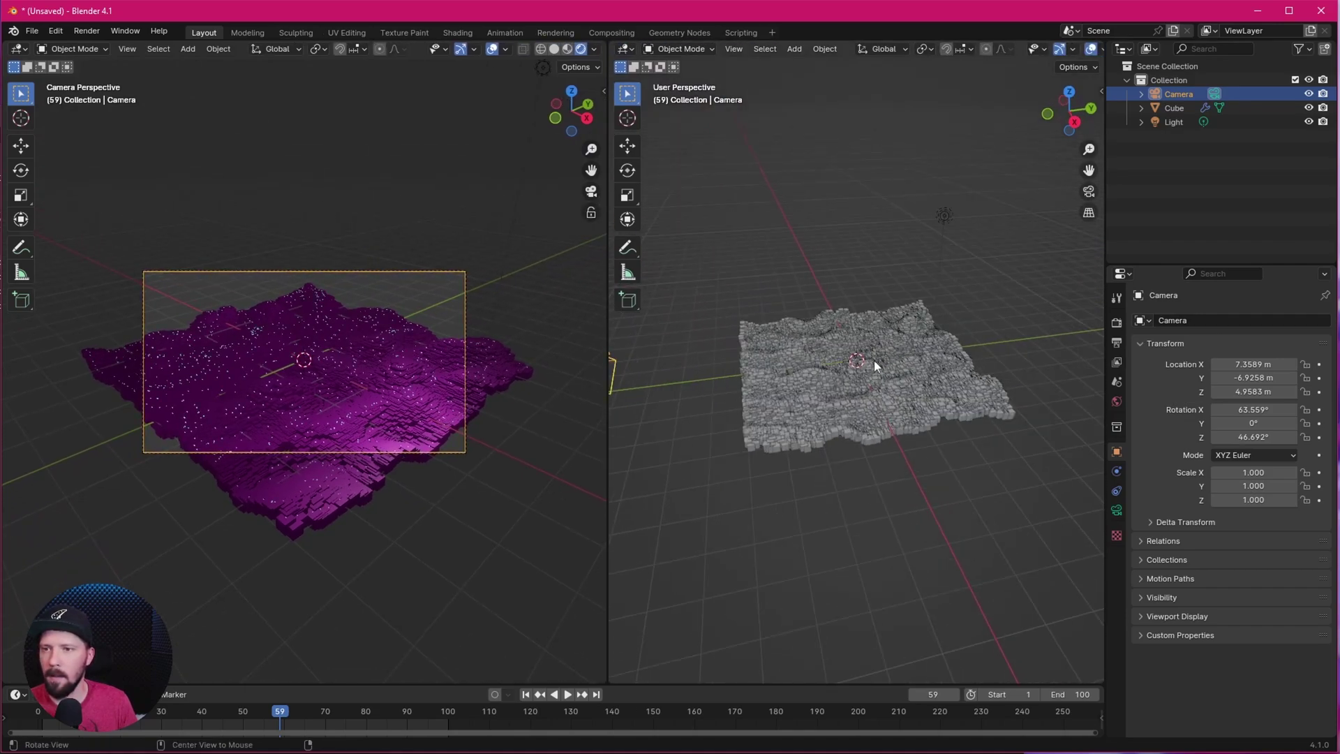
scroll(362, 354, up, 2)
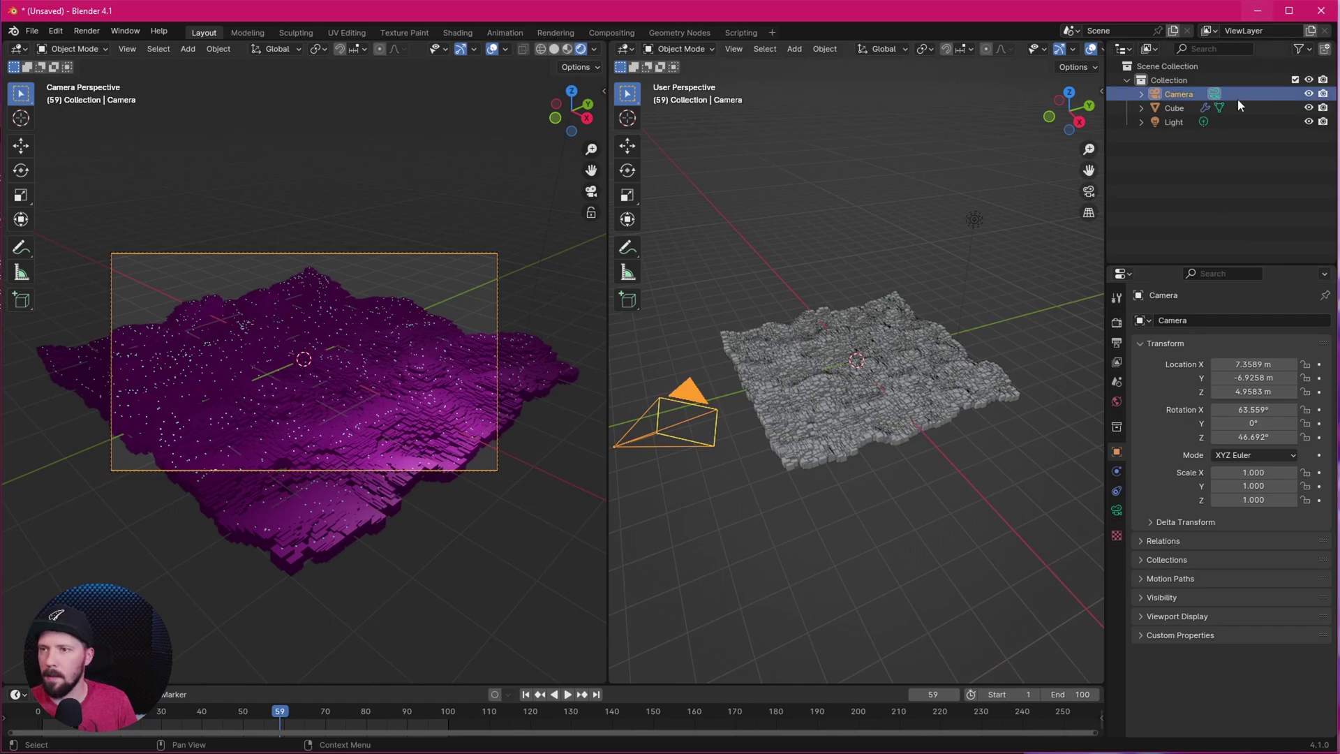
Raise the camera's Passepartout opacity to 1 in its viewport display settings
click(1117, 510)
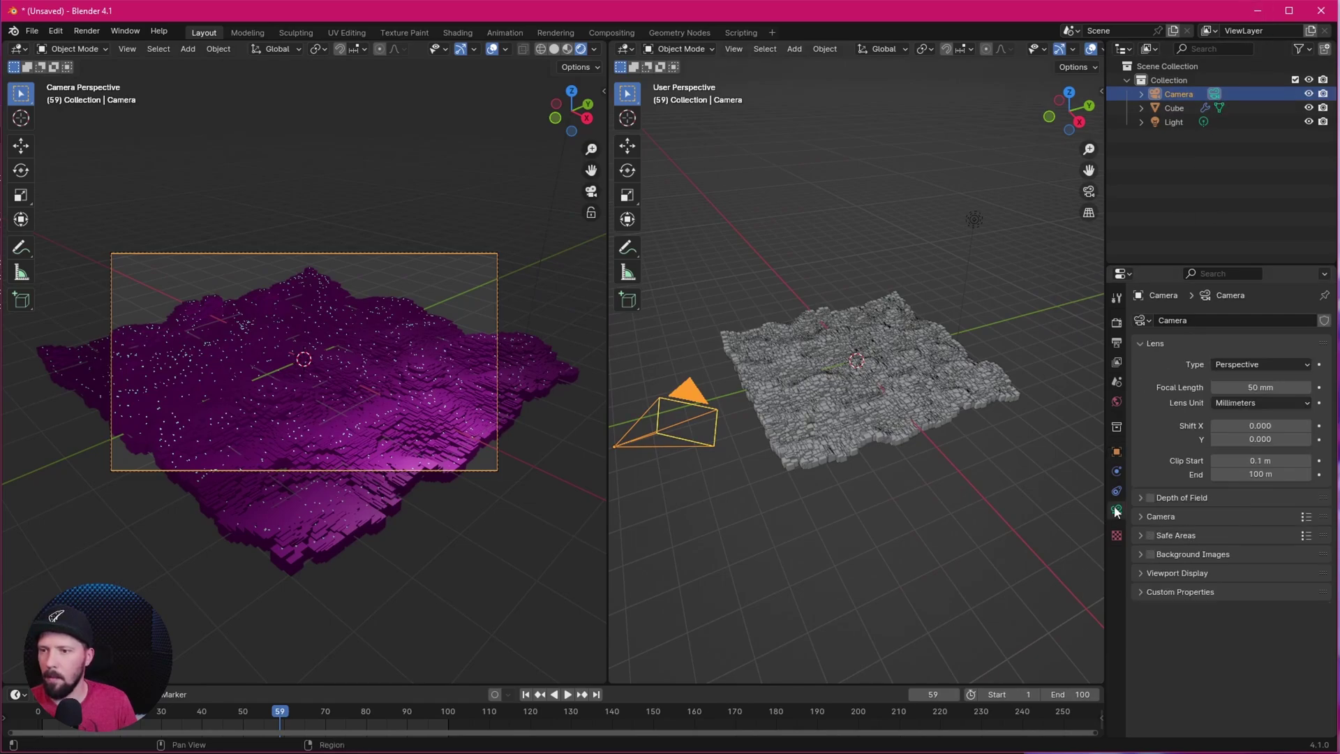
click(1141, 572)
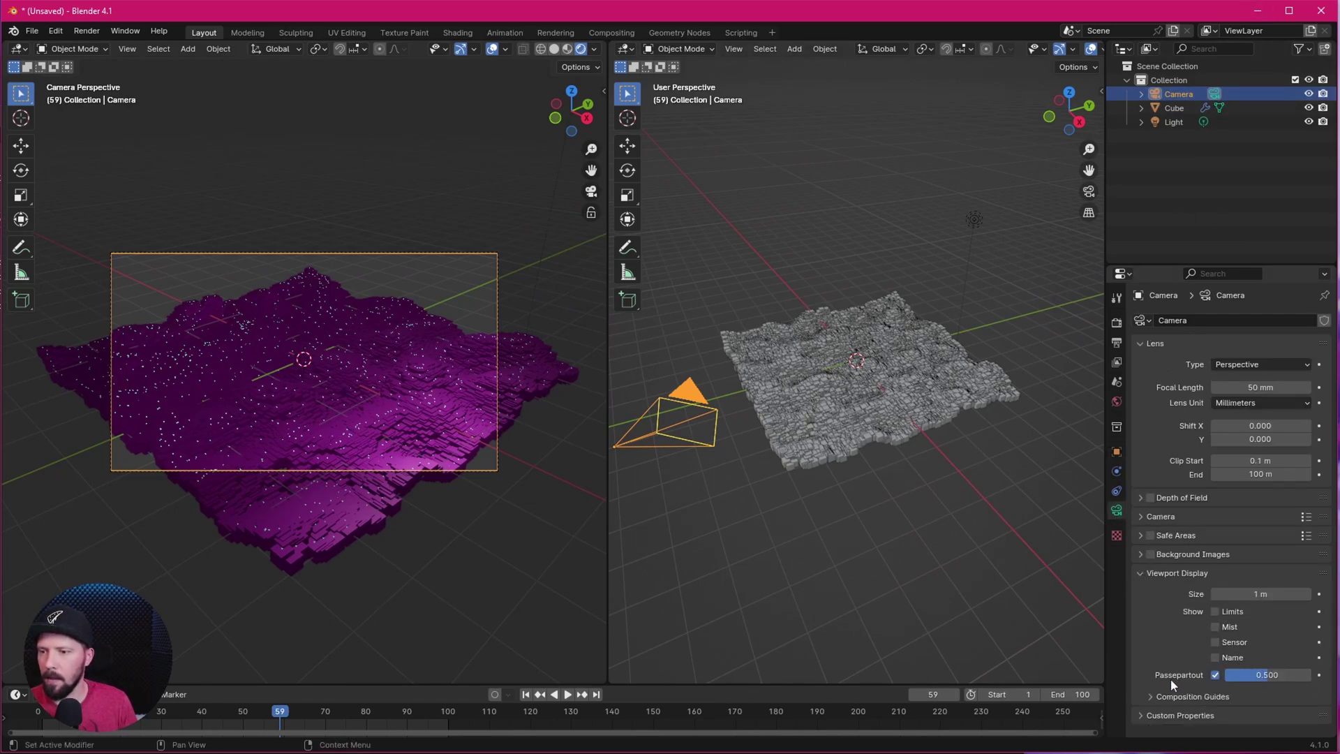
drag(1250, 676, 1313, 675)
scroll(379, 394, up, 3)
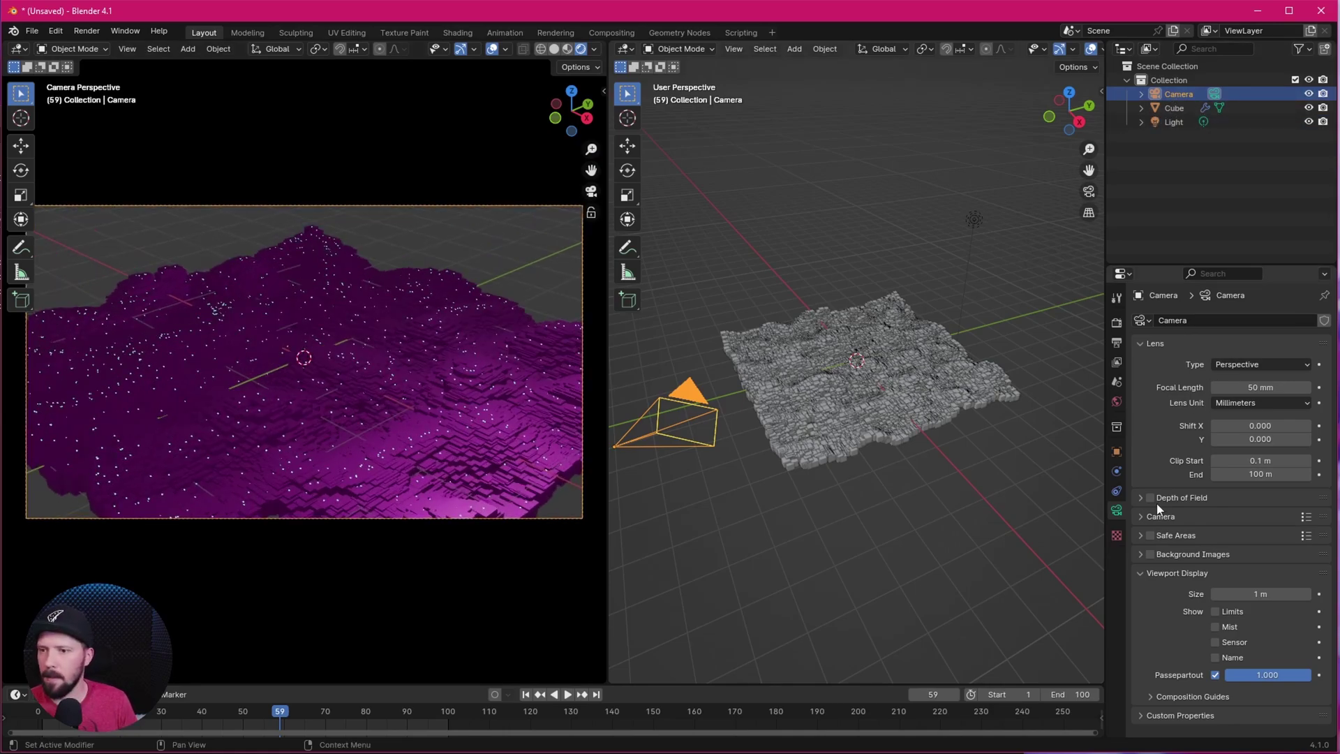
Change the camera's lens type to Orthographic and set its orthographic scale to 2.5
click(1262, 362)
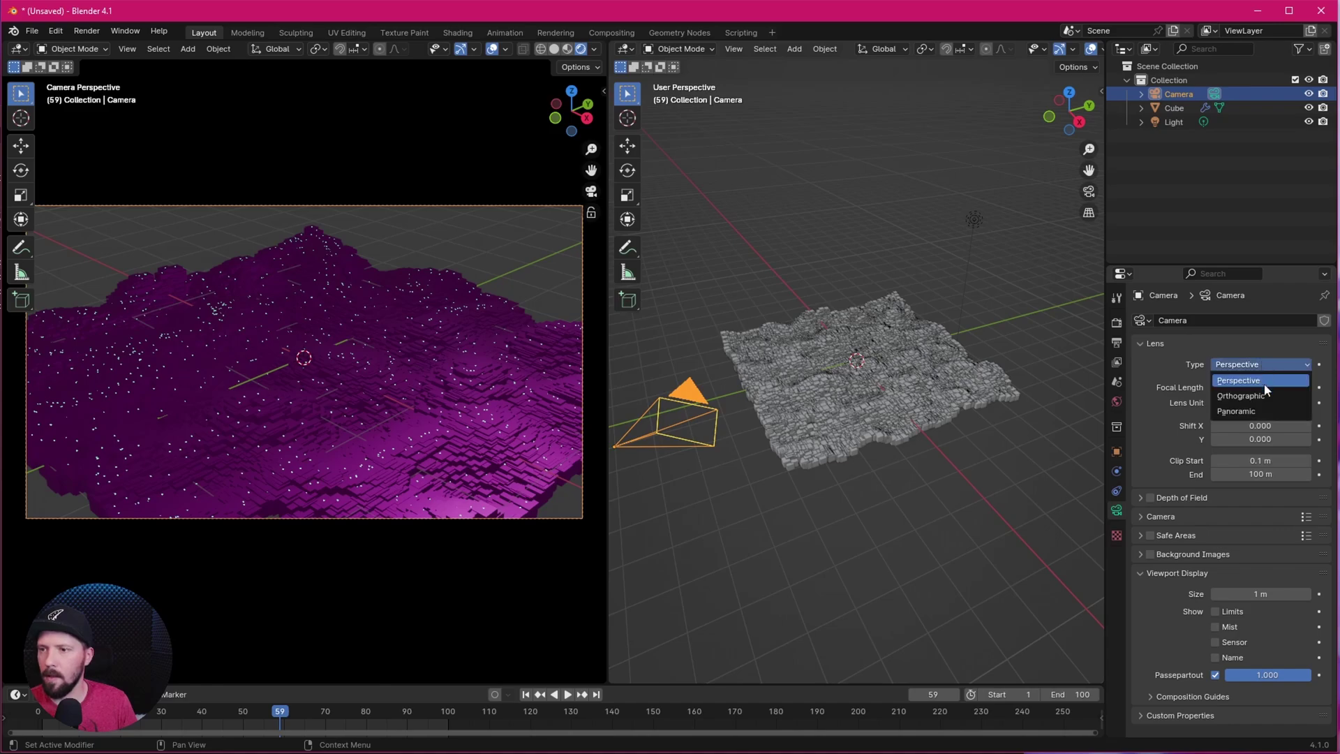
click(1264, 396)
click(1270, 389)
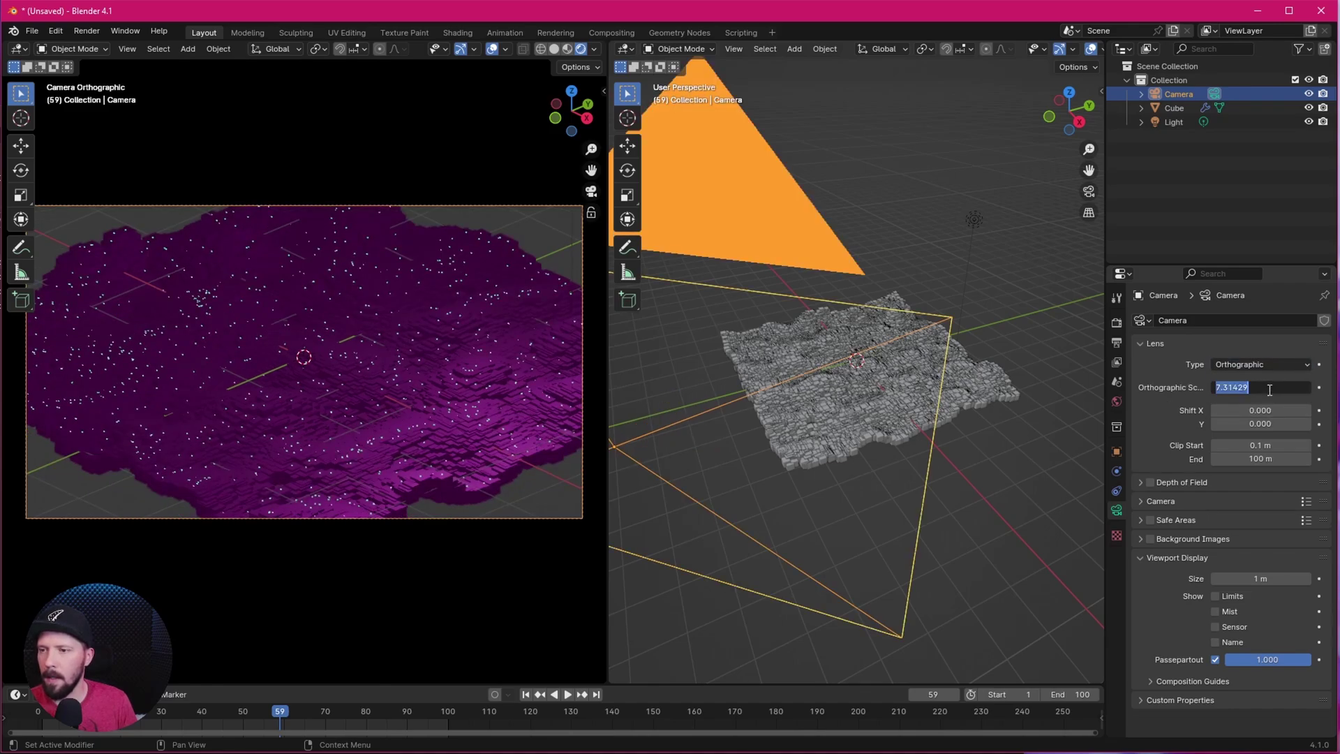
text(2.5)
key(Return)
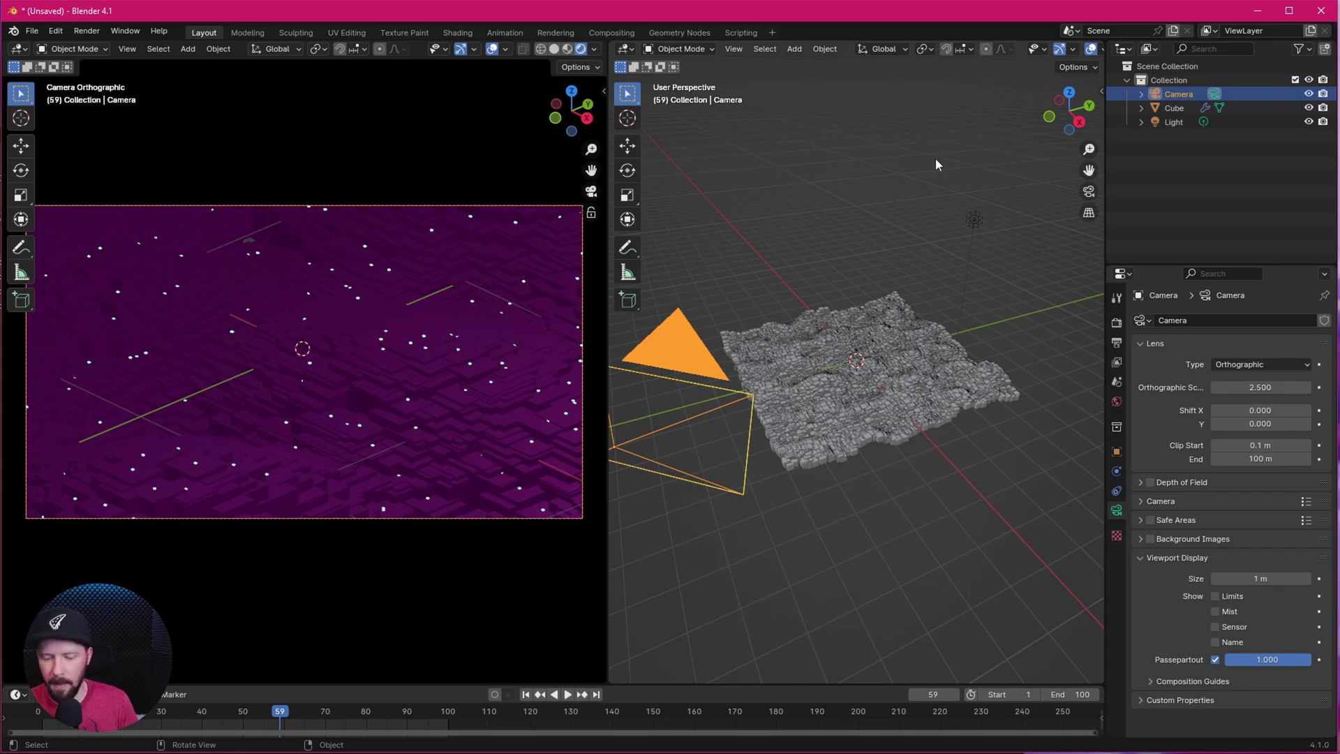
Set the camera's location to X 7.3 m, Y -7 m and Z 5 m
key(n)
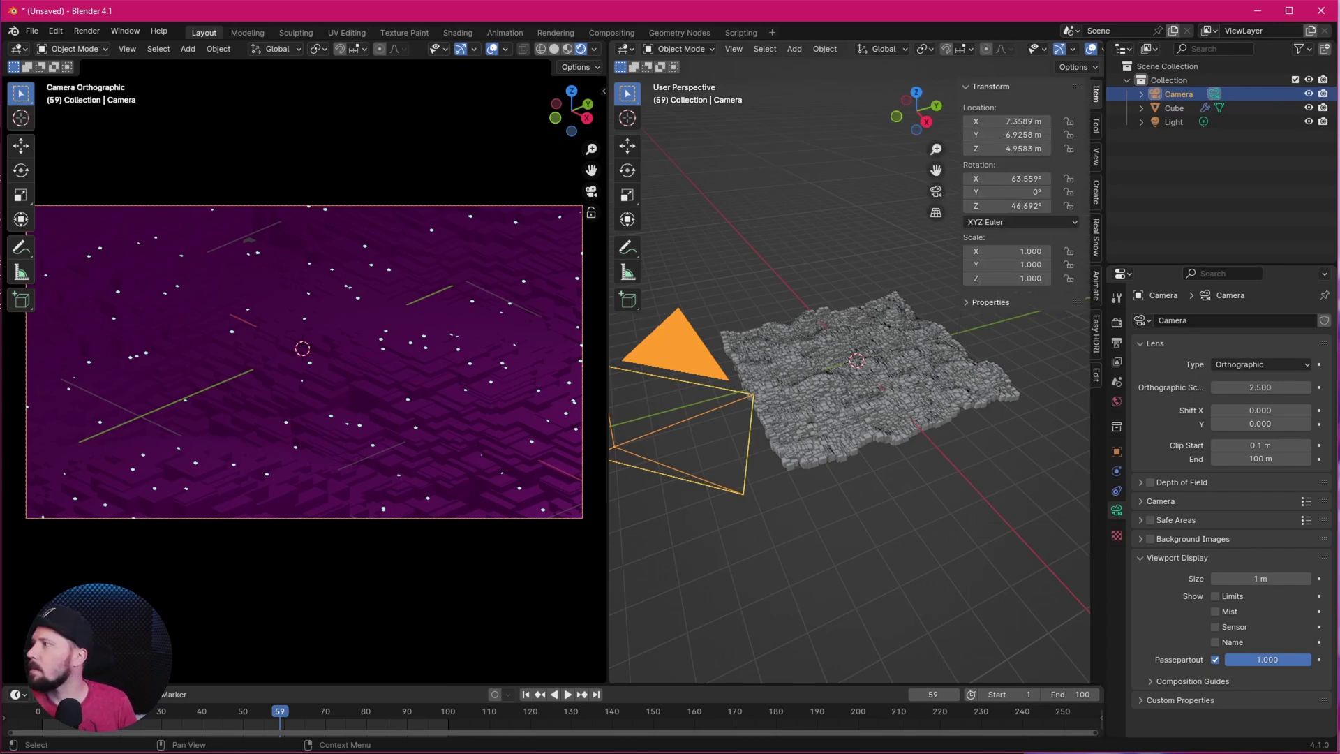
click(1005, 121)
text(7)
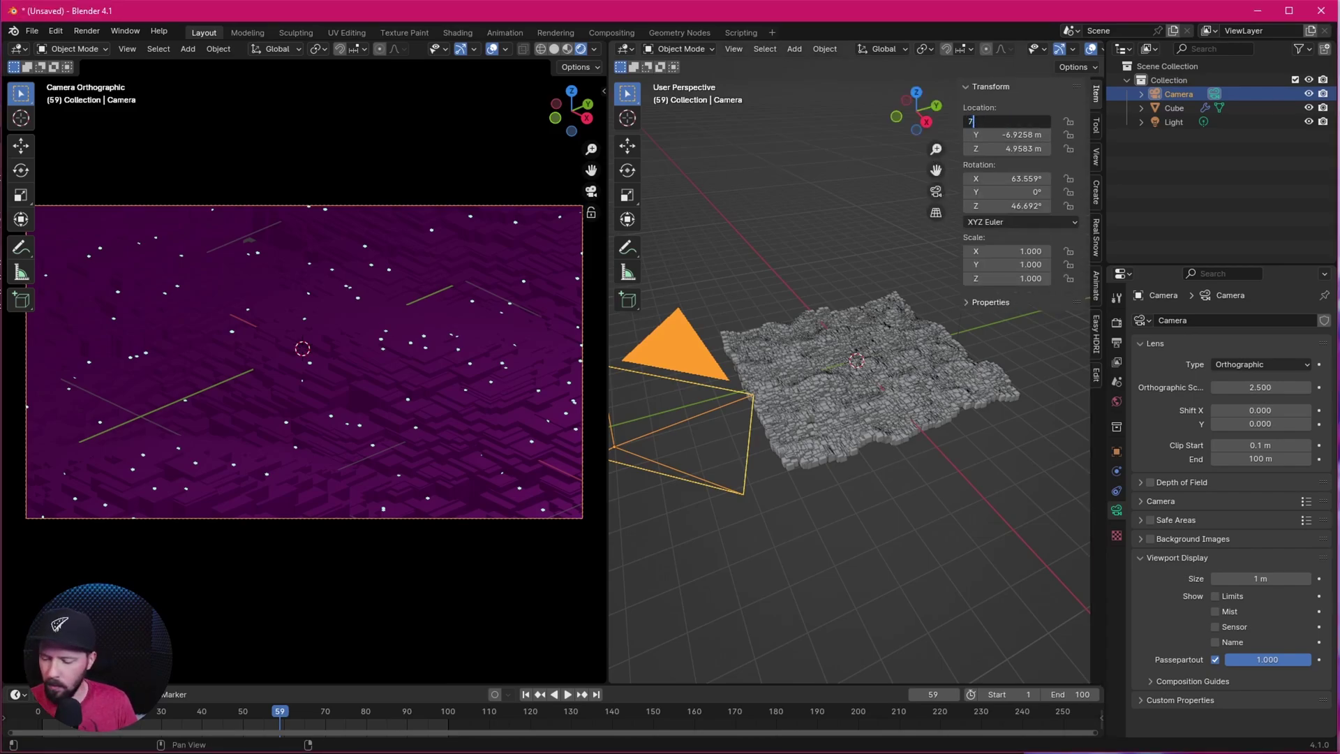
text(.3)
key(Tab)
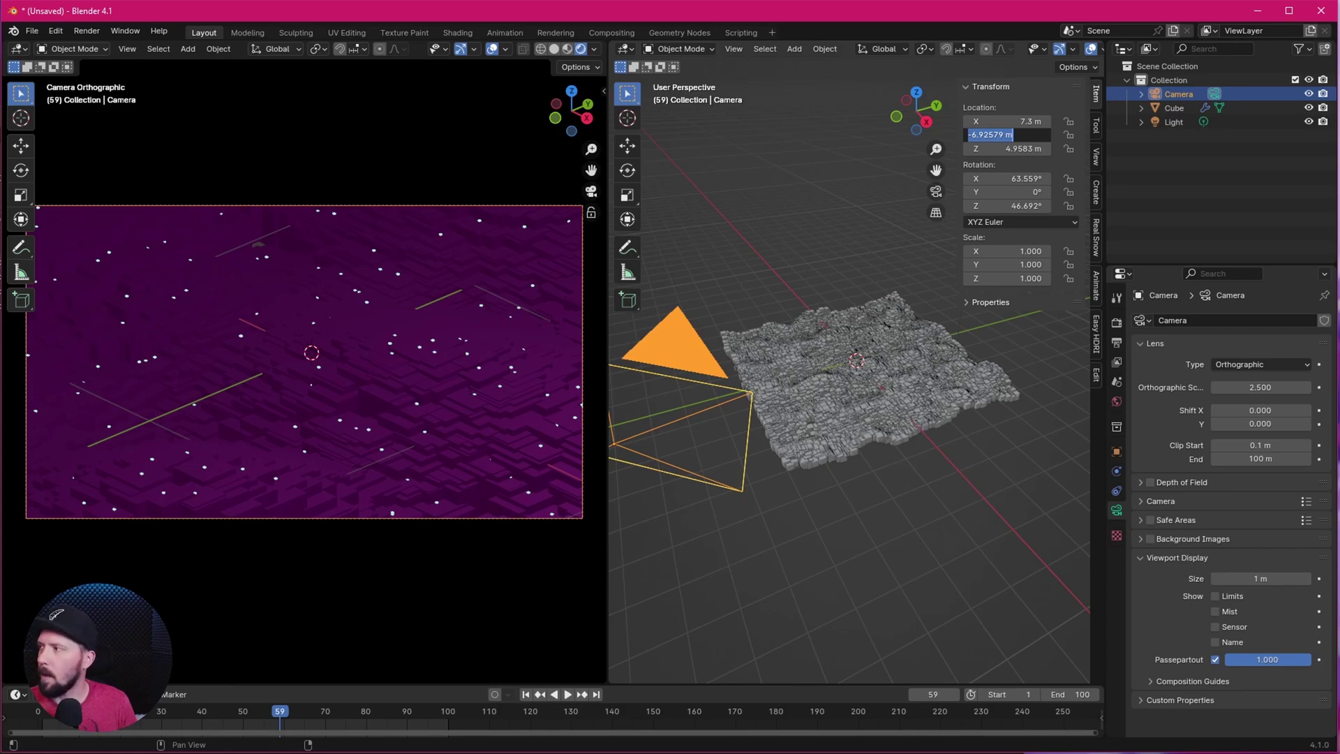
text(-7)
key(Tab)
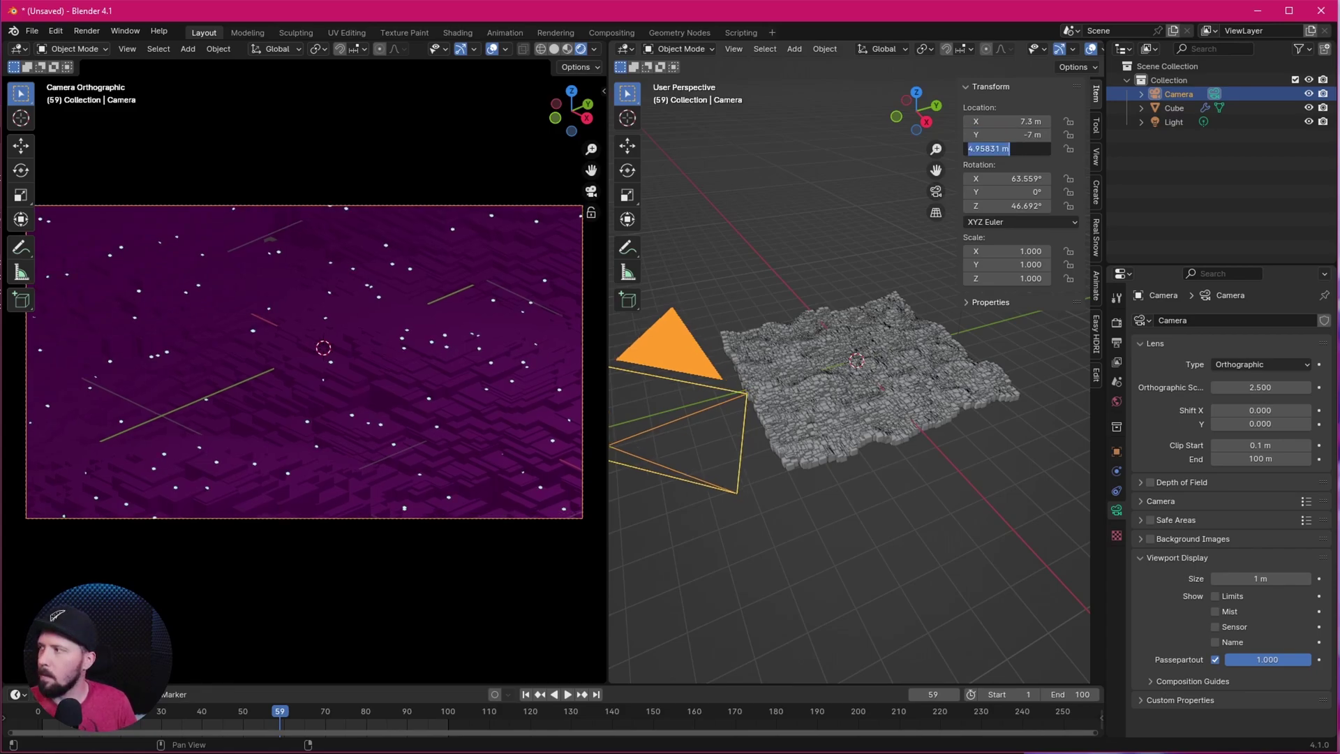
text(5)
key(Tab)
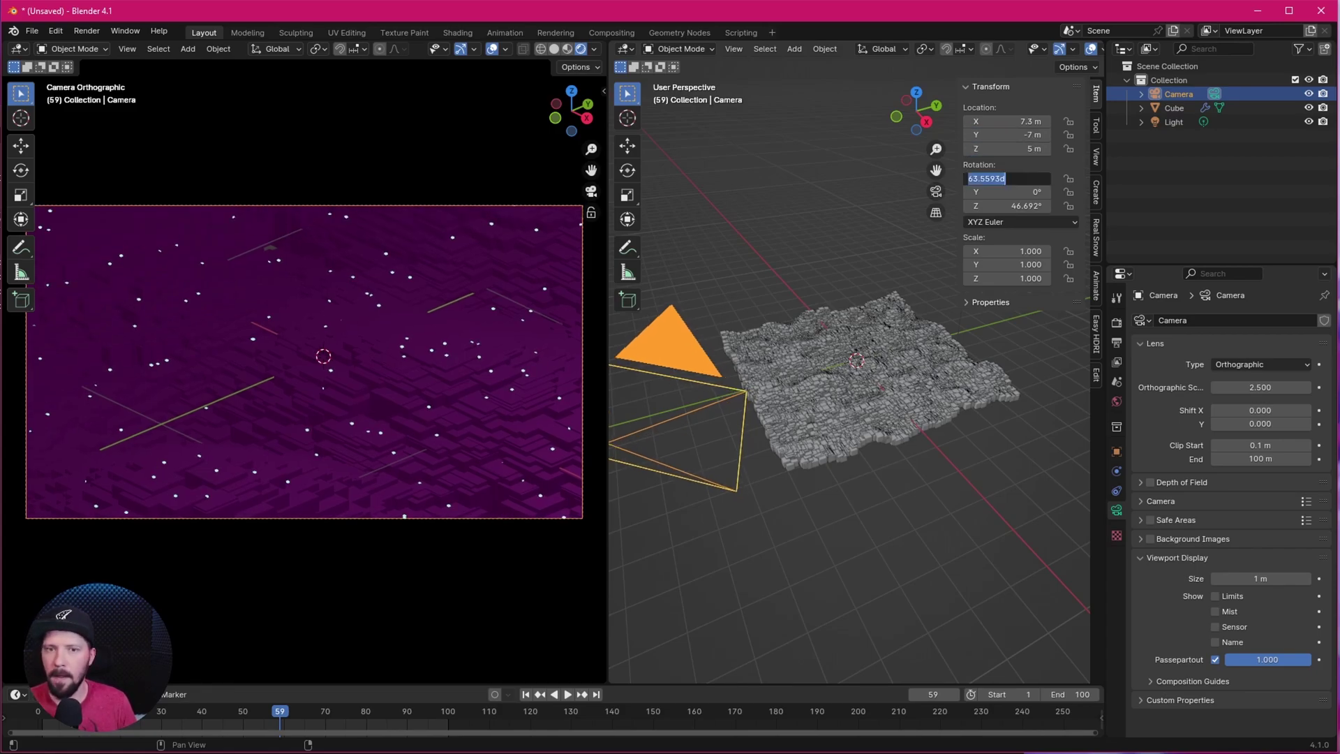
Set the camera's rotation to X 65°, Y 0° and Z 45°
text(65)
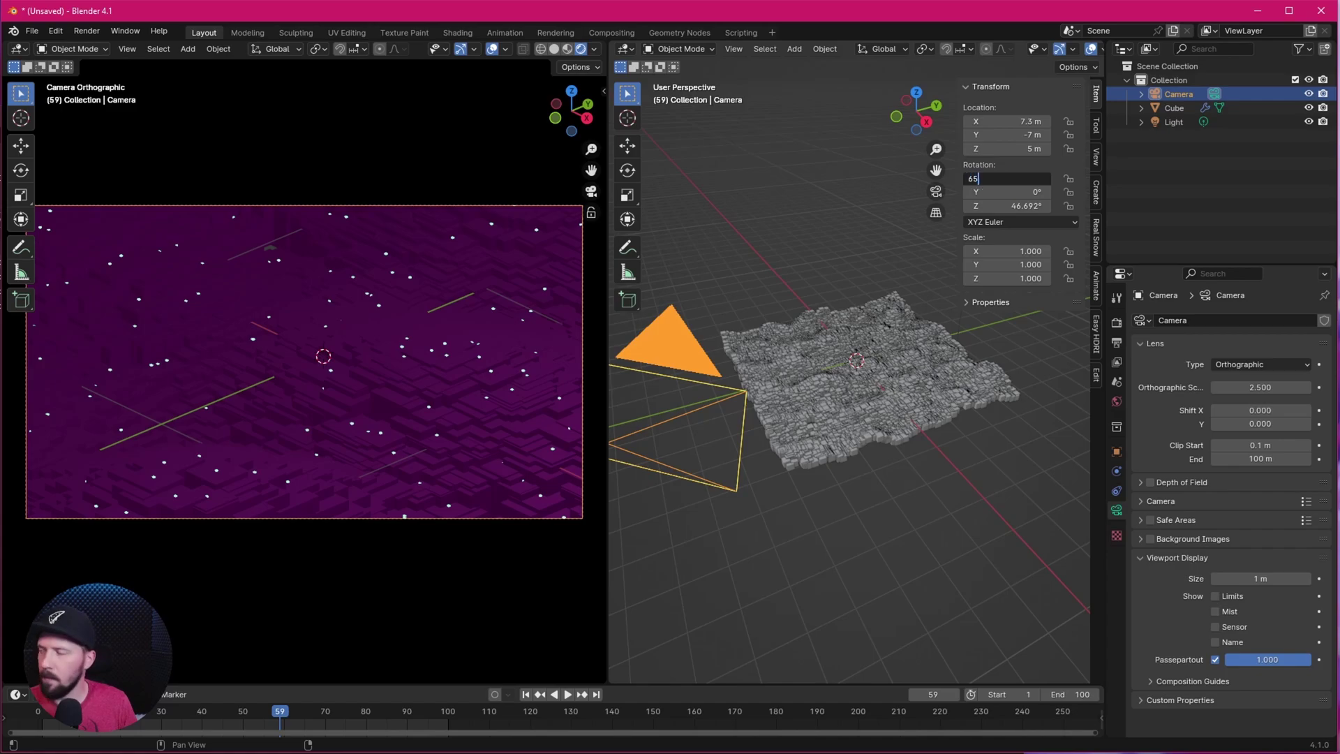
key(Tab)
text(0)
key(Tab)
text(45)
key(Return)
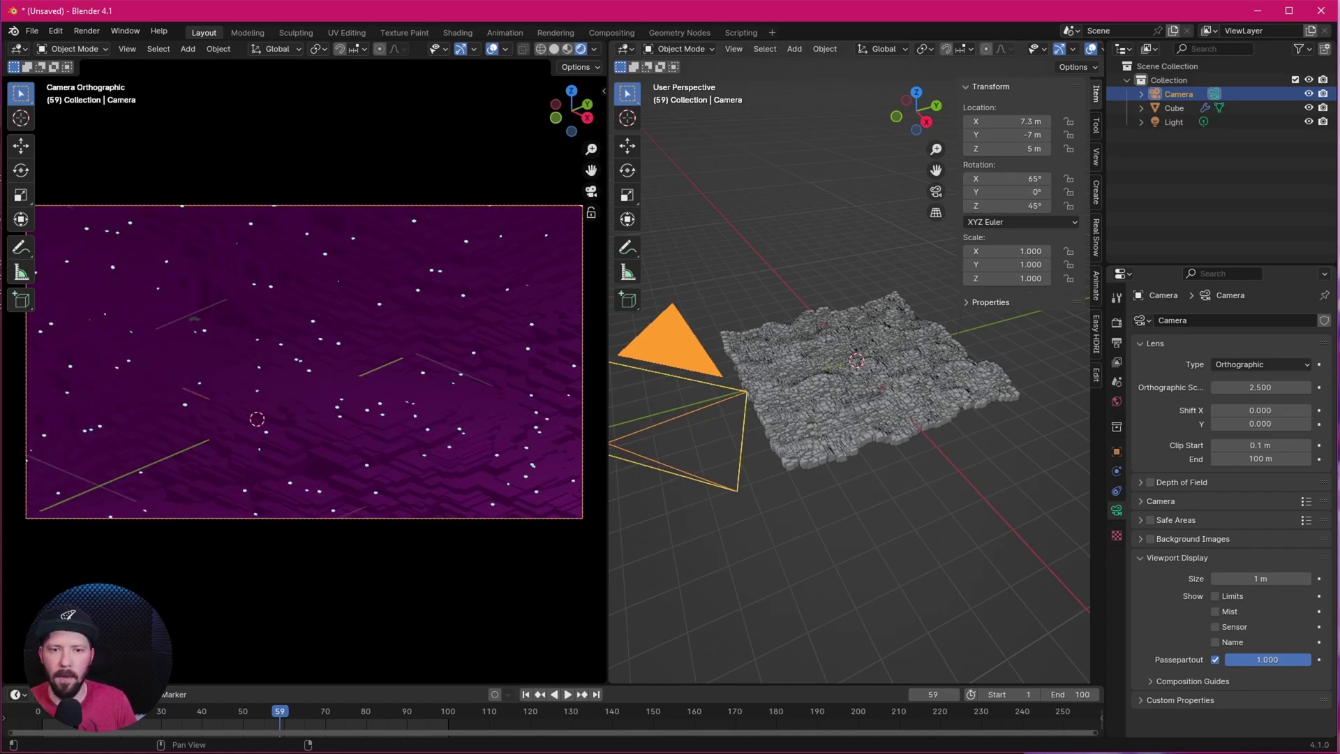
Give the point light the yellow hex color FFD300 and set its power to 500 W
click(1206, 209)
click(1174, 122)
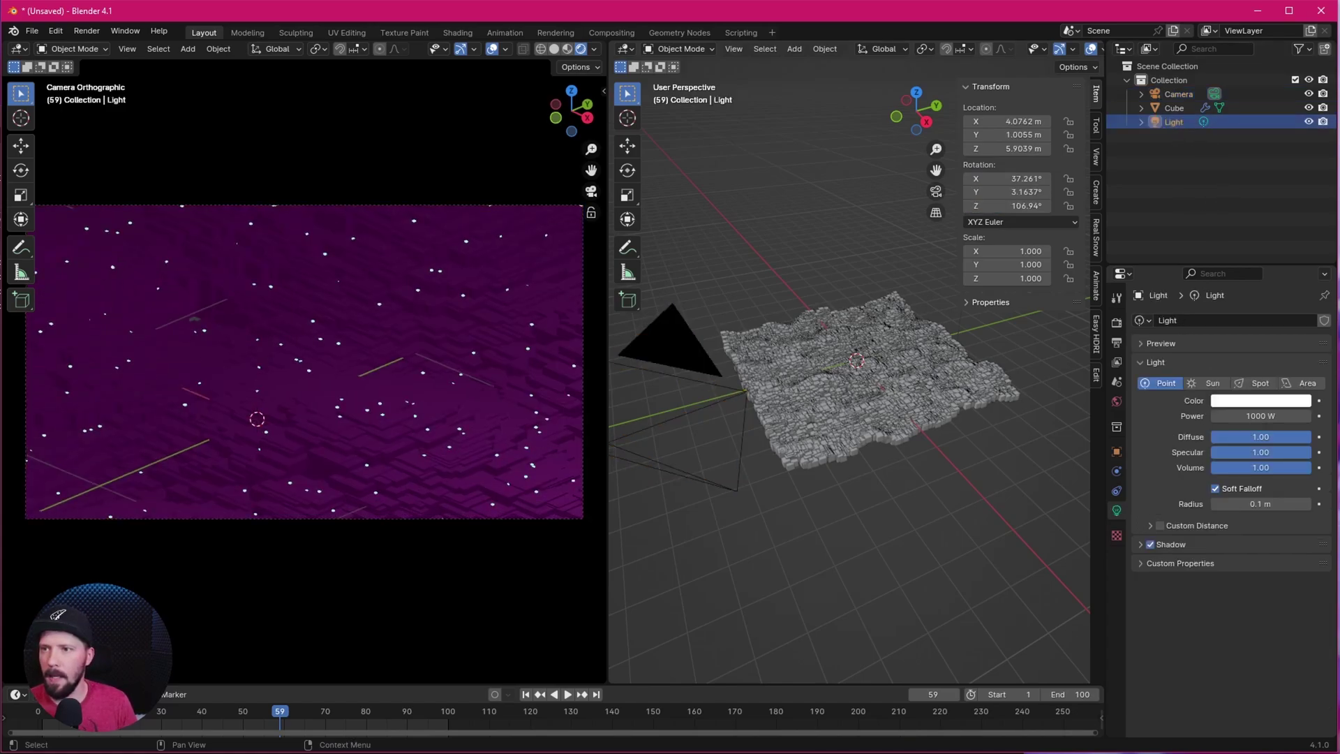
click(1287, 402)
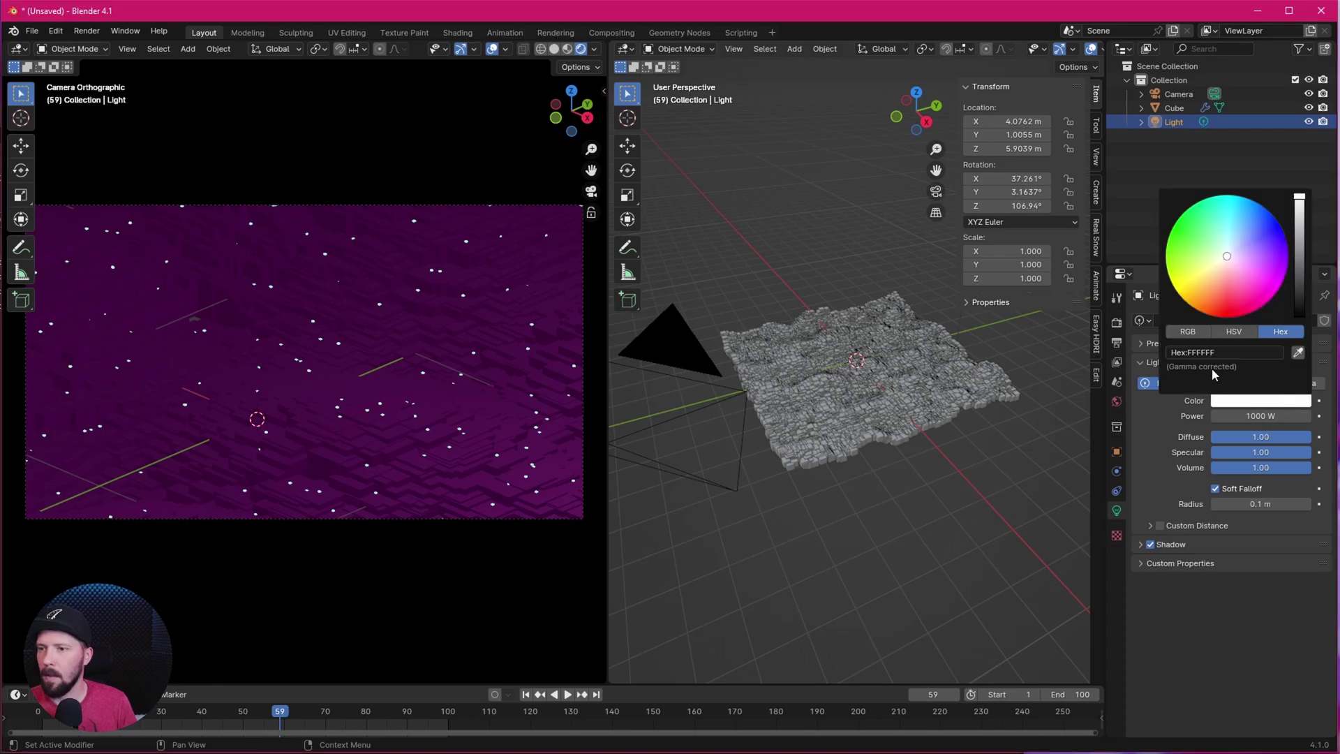
click(1218, 354)
text(FFD300)
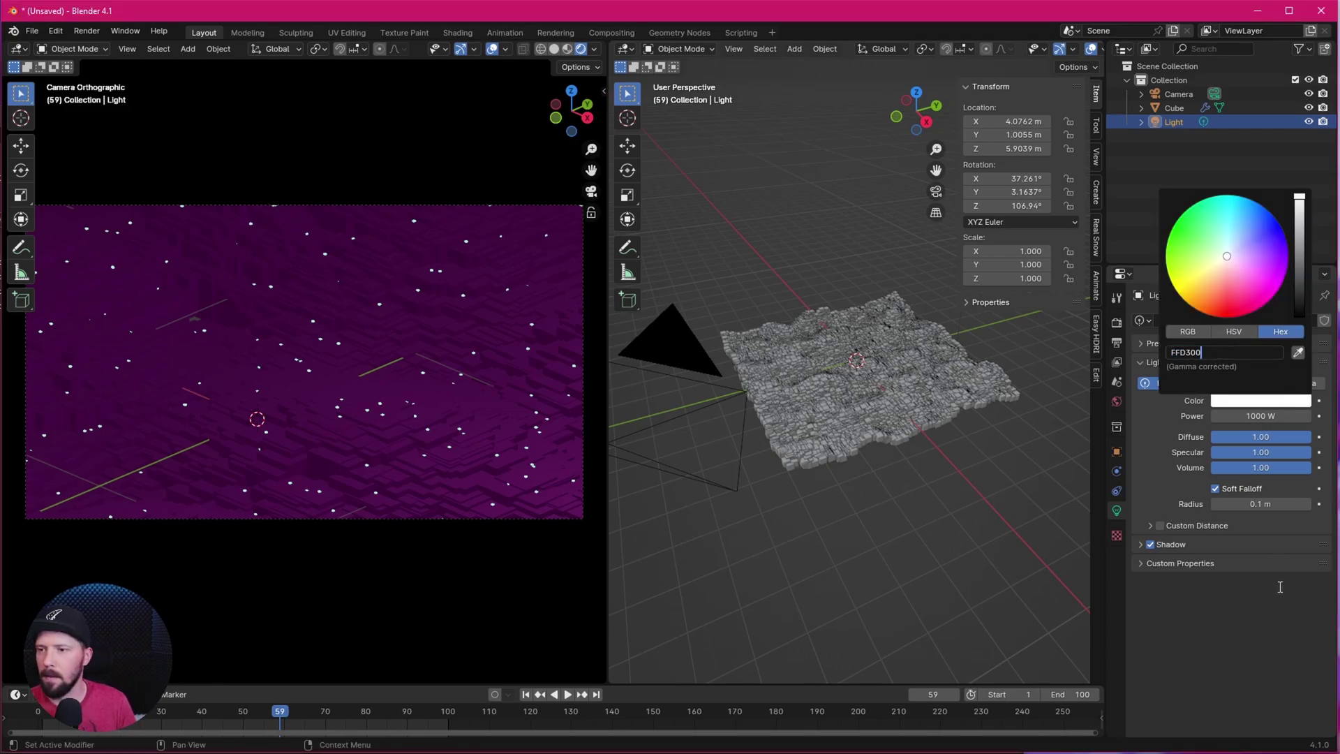
key(Return)
click(1250, 416)
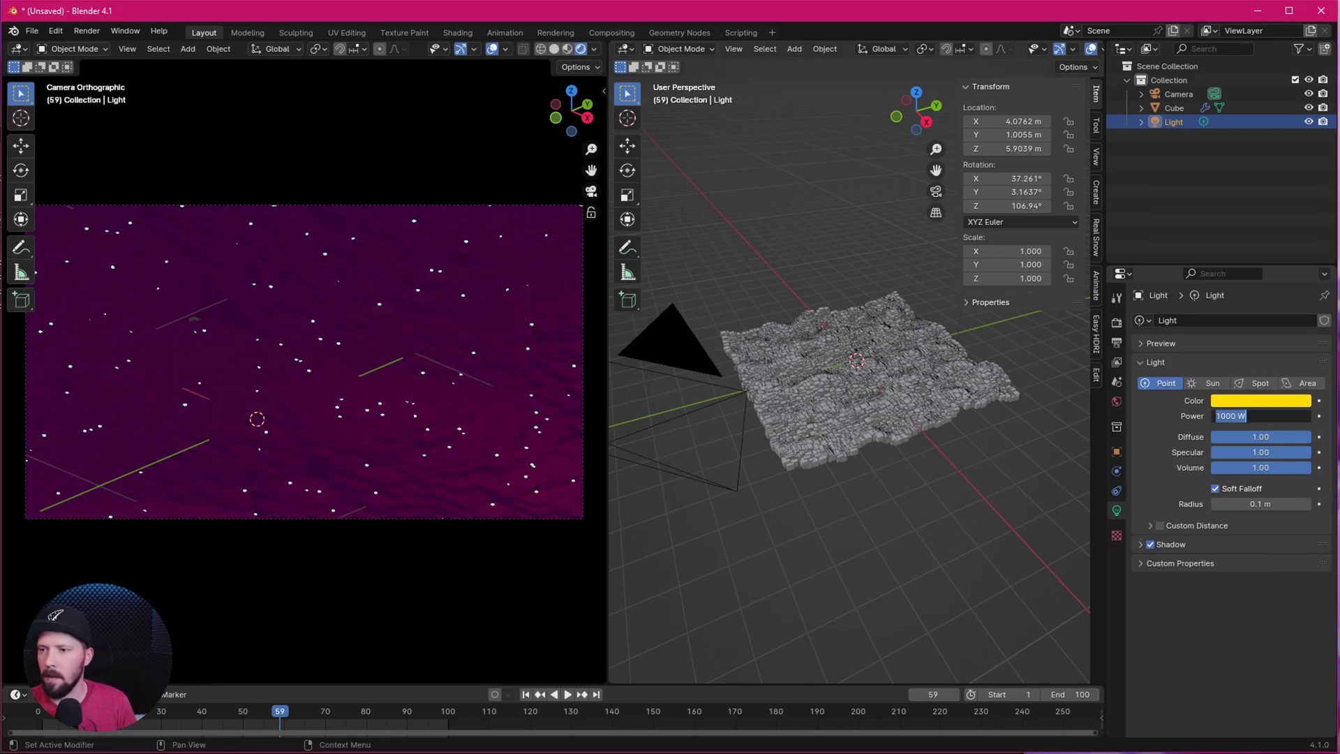
text(500)
key(Return)
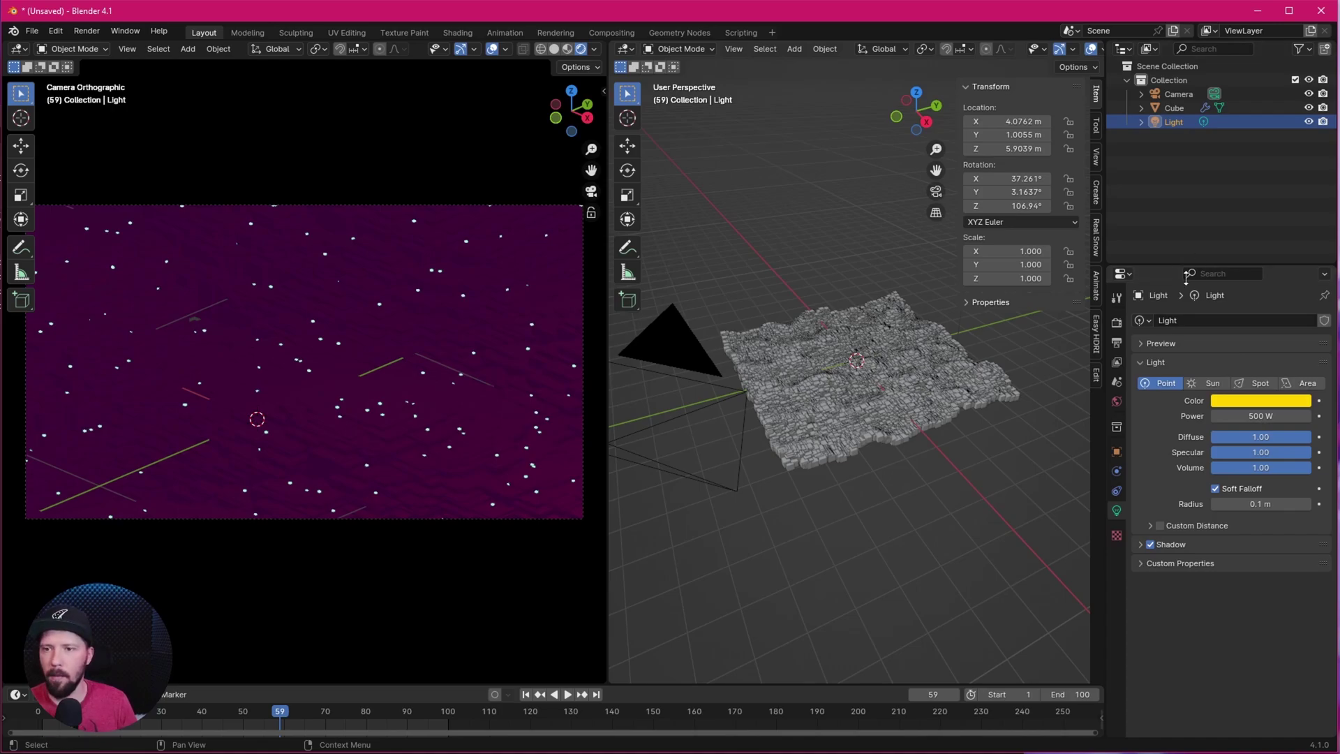
Set the yellow light's location to X -2.8 m, Y 5.6 m and Z 1.3 m
middle_drag(650, 449, 835, 339)
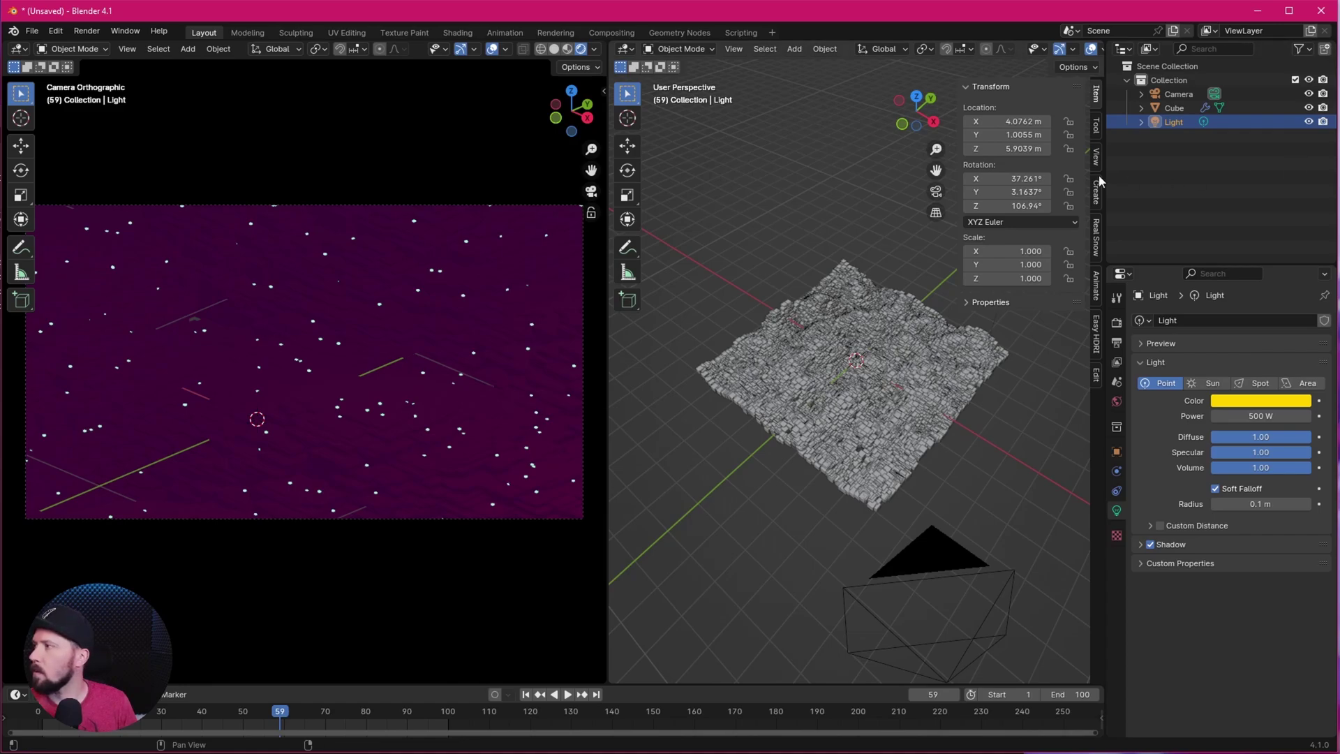
double_click(1014, 121)
key(BackSpace)
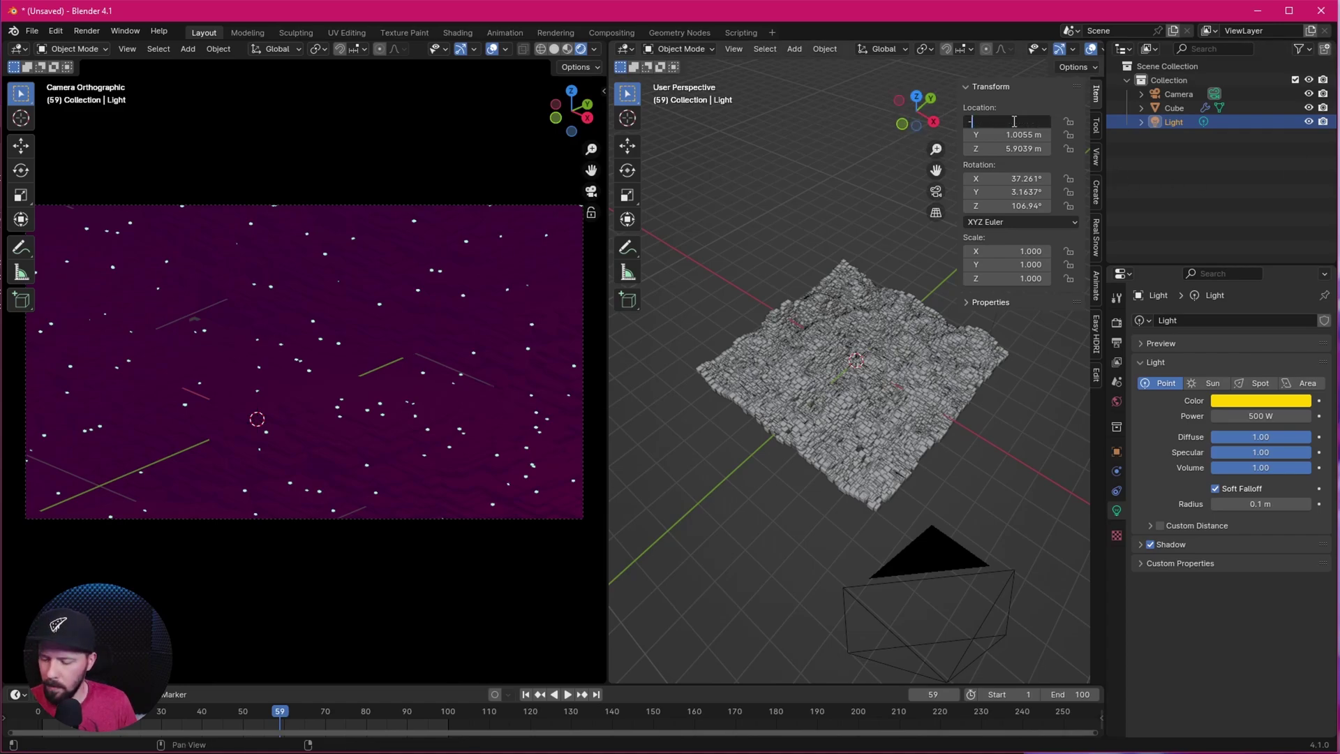
text(-2.8)
key(Tab)
text(5.6)
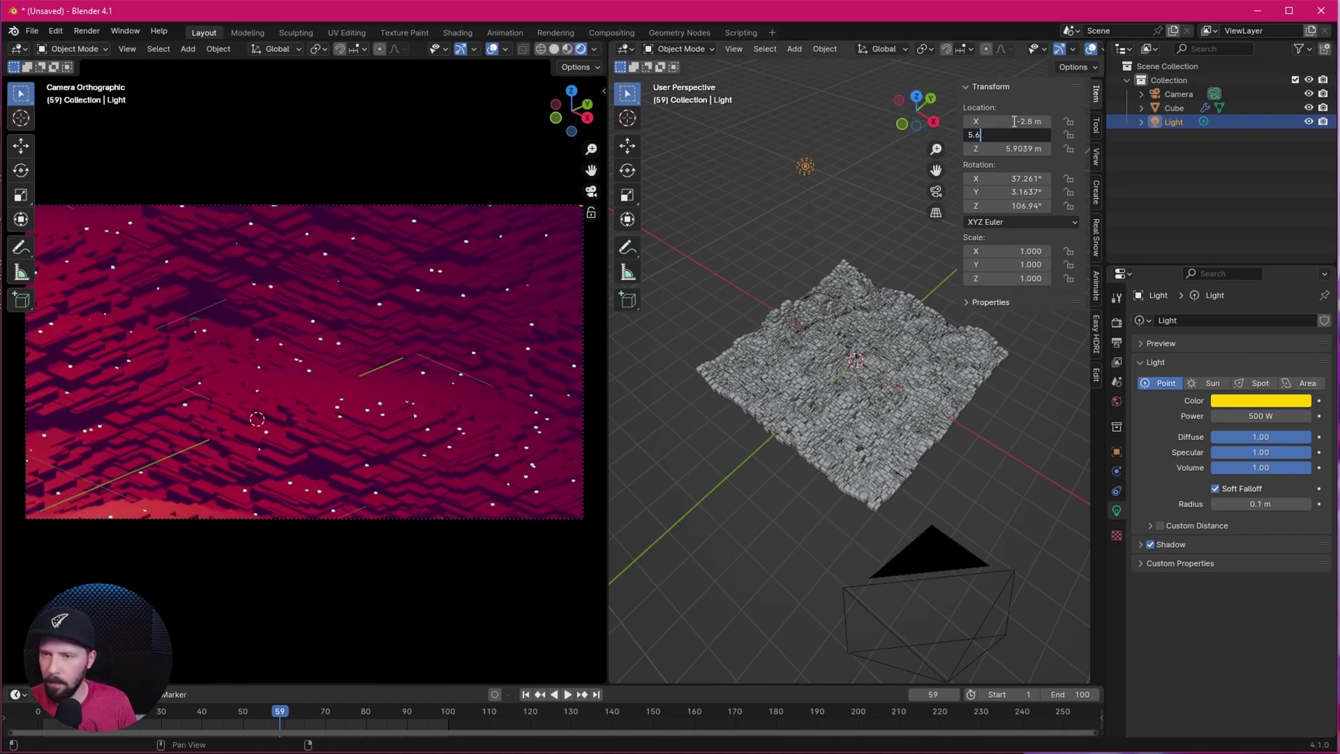
key(Tab)
text(1)
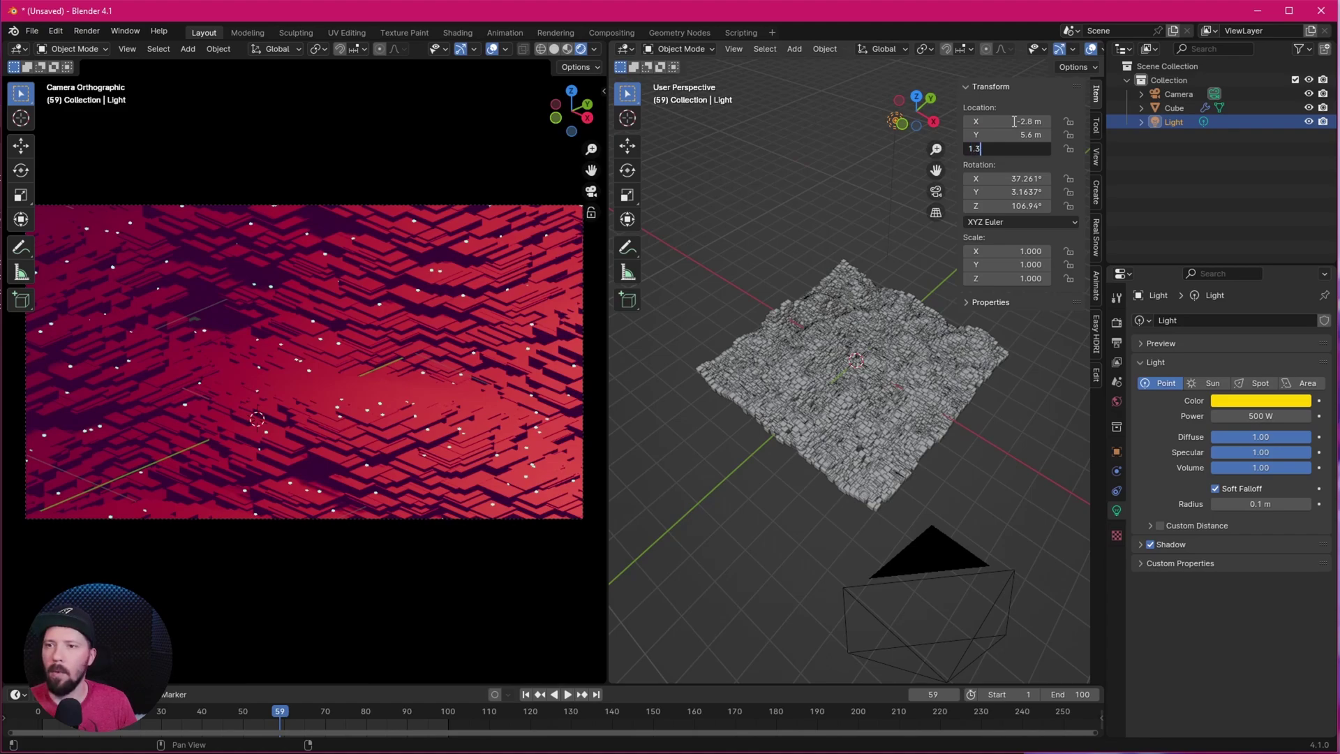
text(.3)
key(Return)
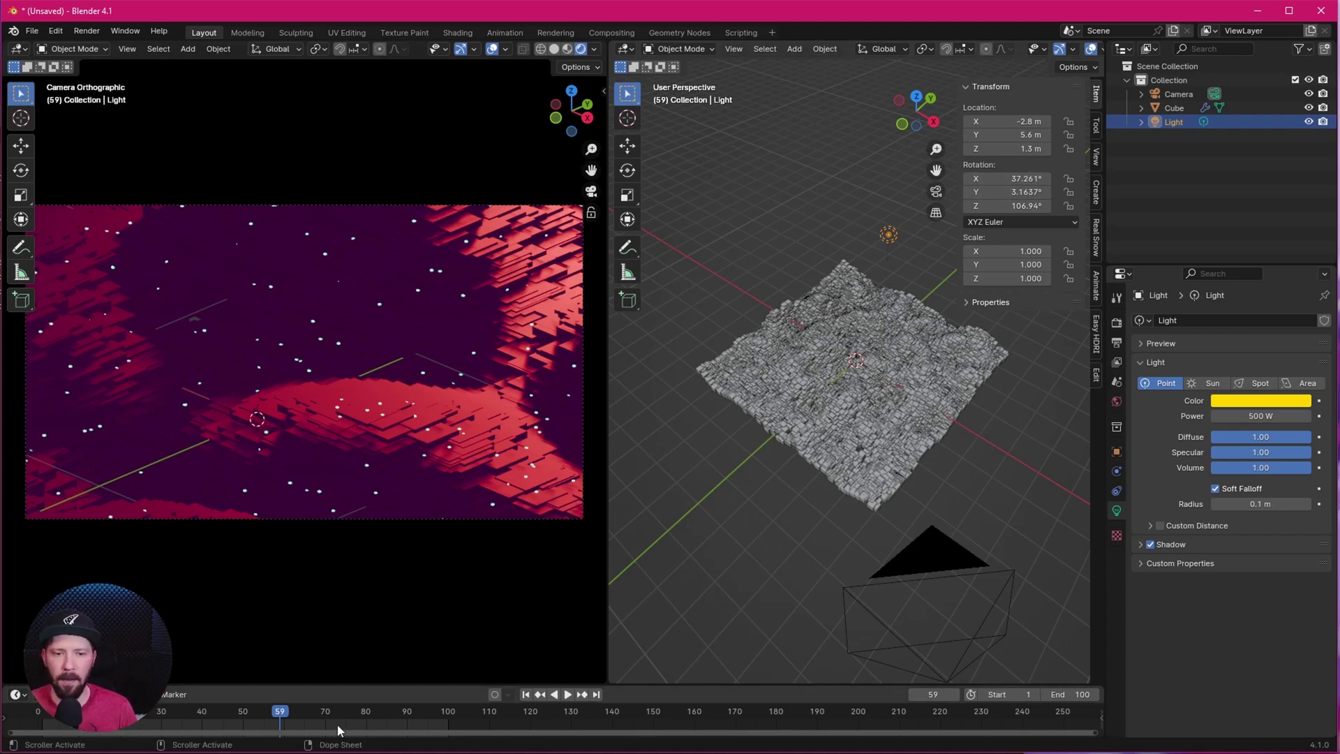
Preview the animation under the yellow light and stop on frame 38
drag(290, 711, 265, 737)
key(space)
middle_drag(865, 446, 769, 409)
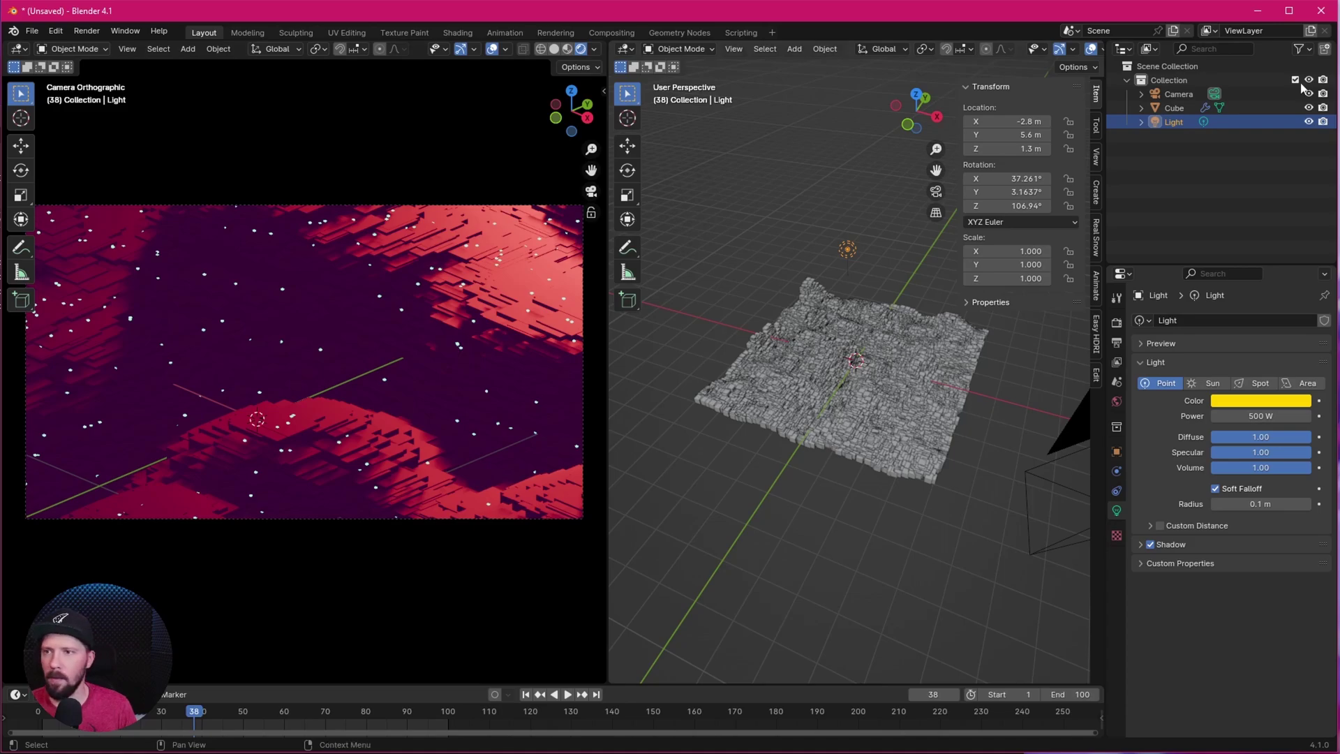
Duplicate the yellow light by copy and paste, and give the copy the hex color 4300FF
ctrl+click(1174, 123)
key(ctrl+v)
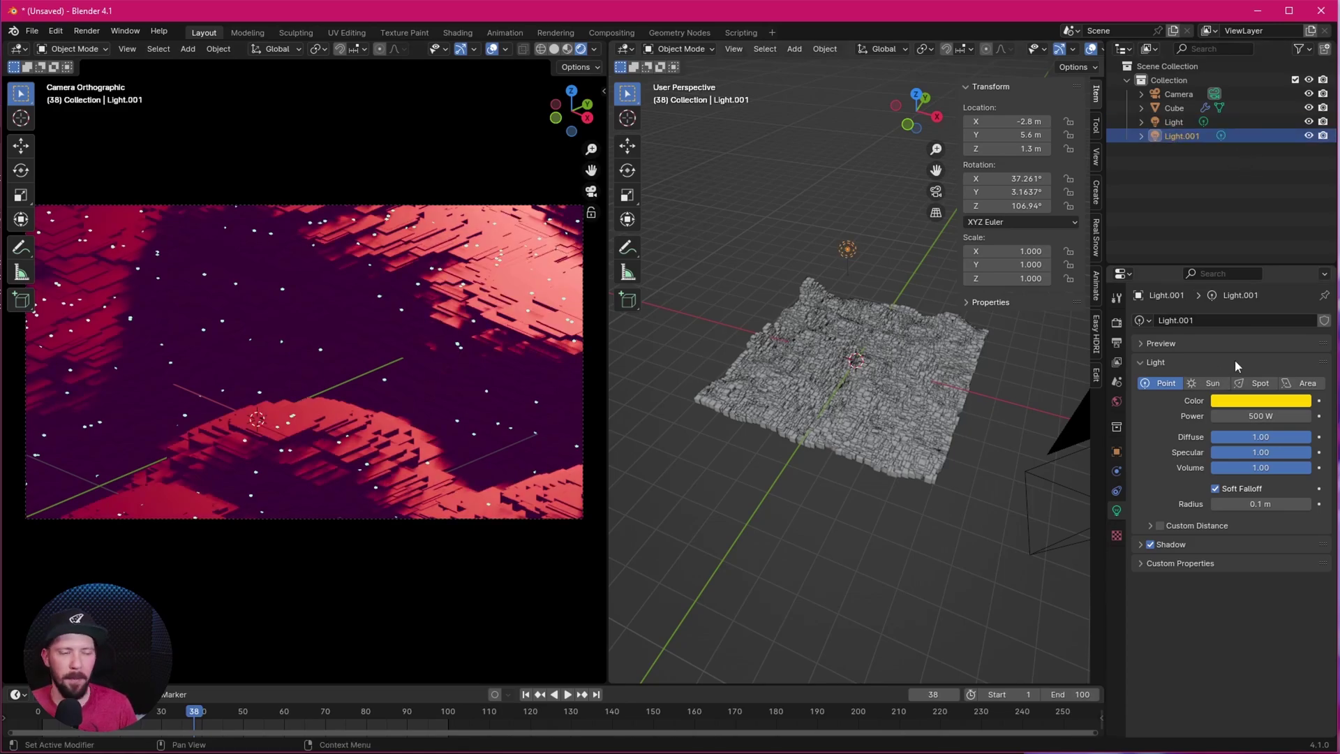
click(1248, 401)
click(1212, 350)
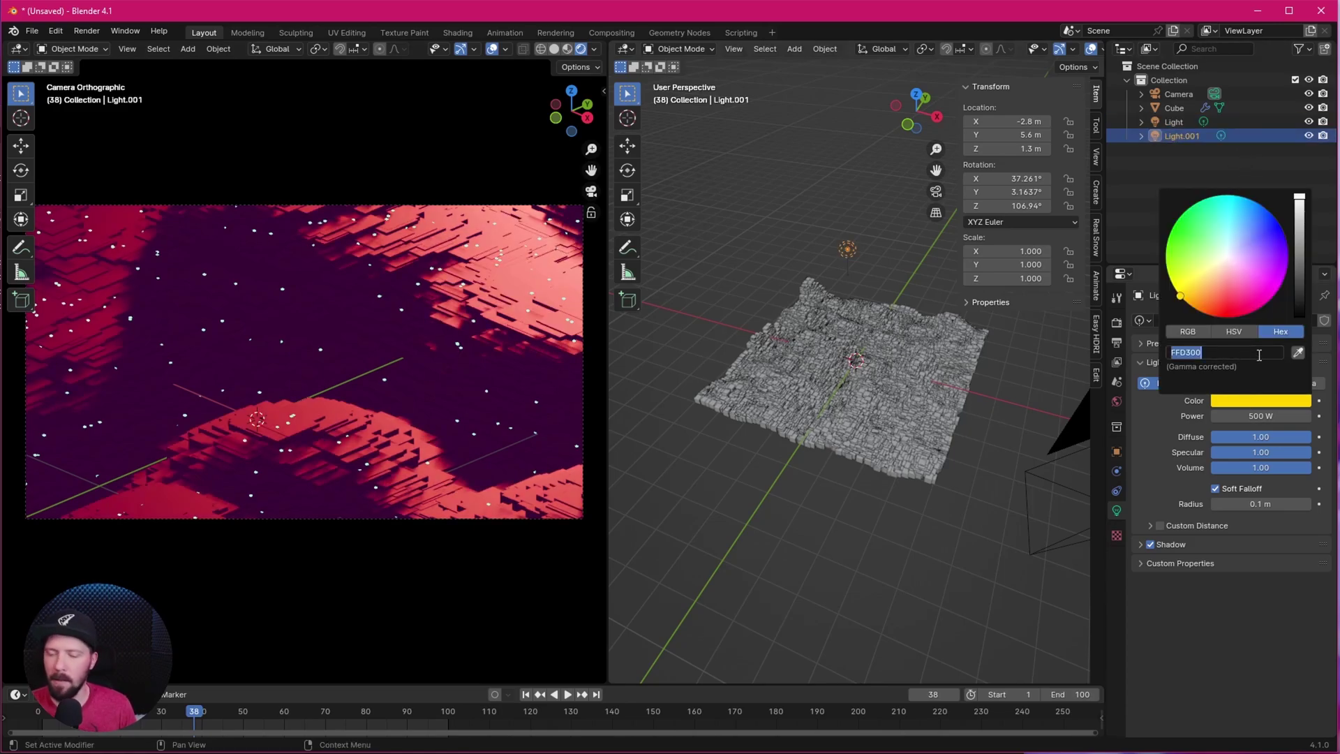
text(4300FF)
key(Return)
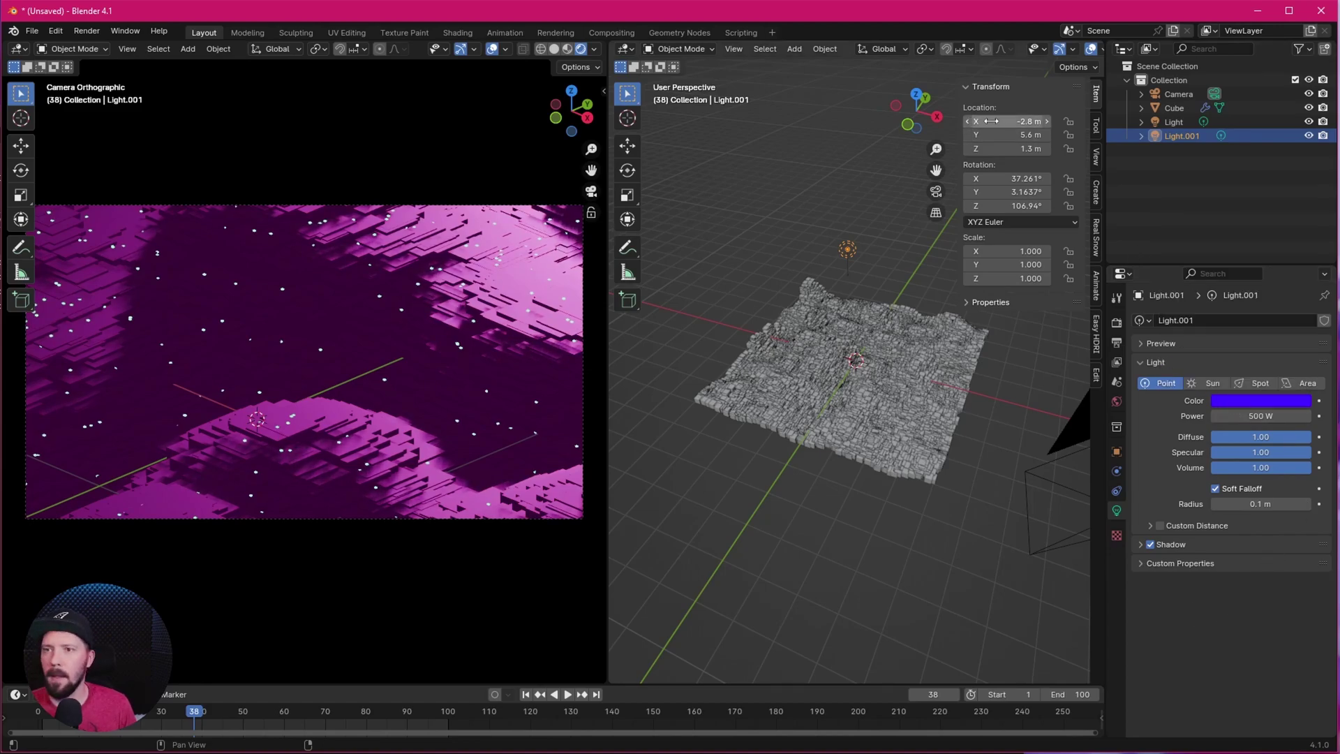
Set the blue light's location to X -3.9 m, Y -0.6 m and Z 1.3 m
click(1018, 123)
text(-)
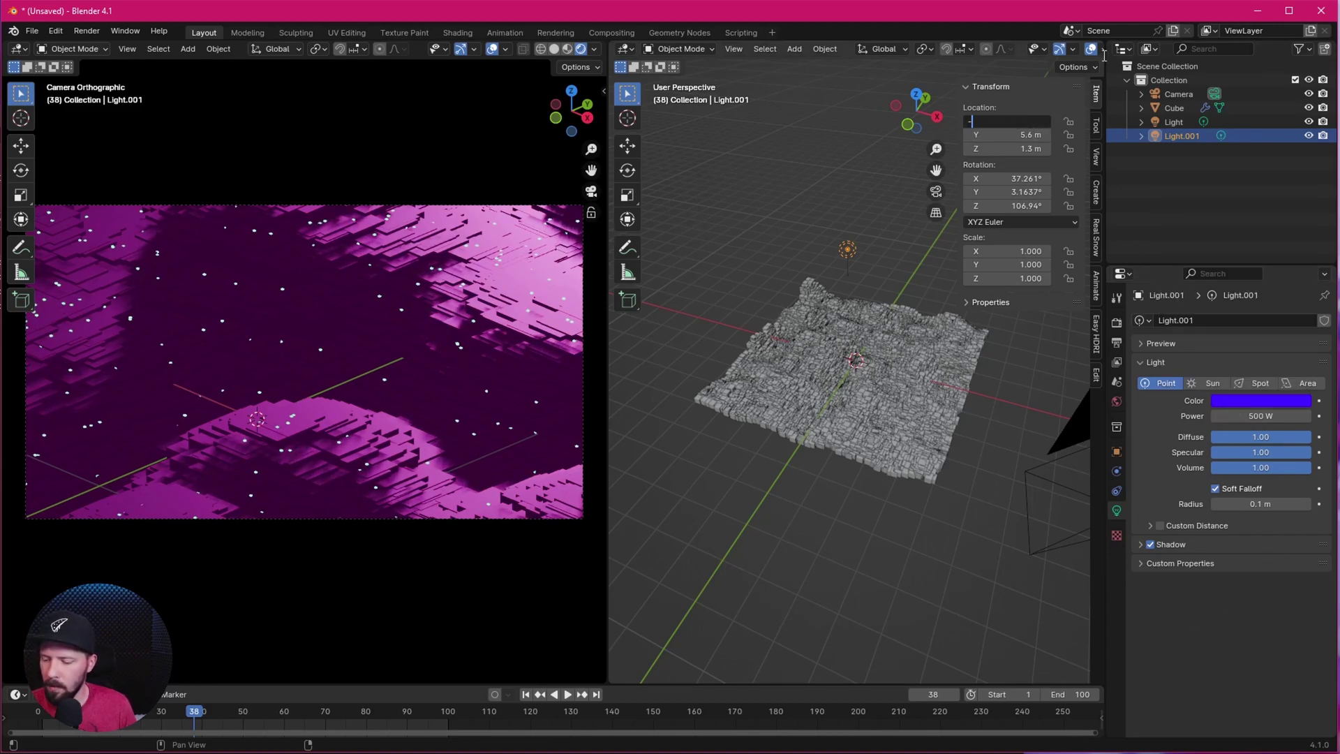
text(3.9)
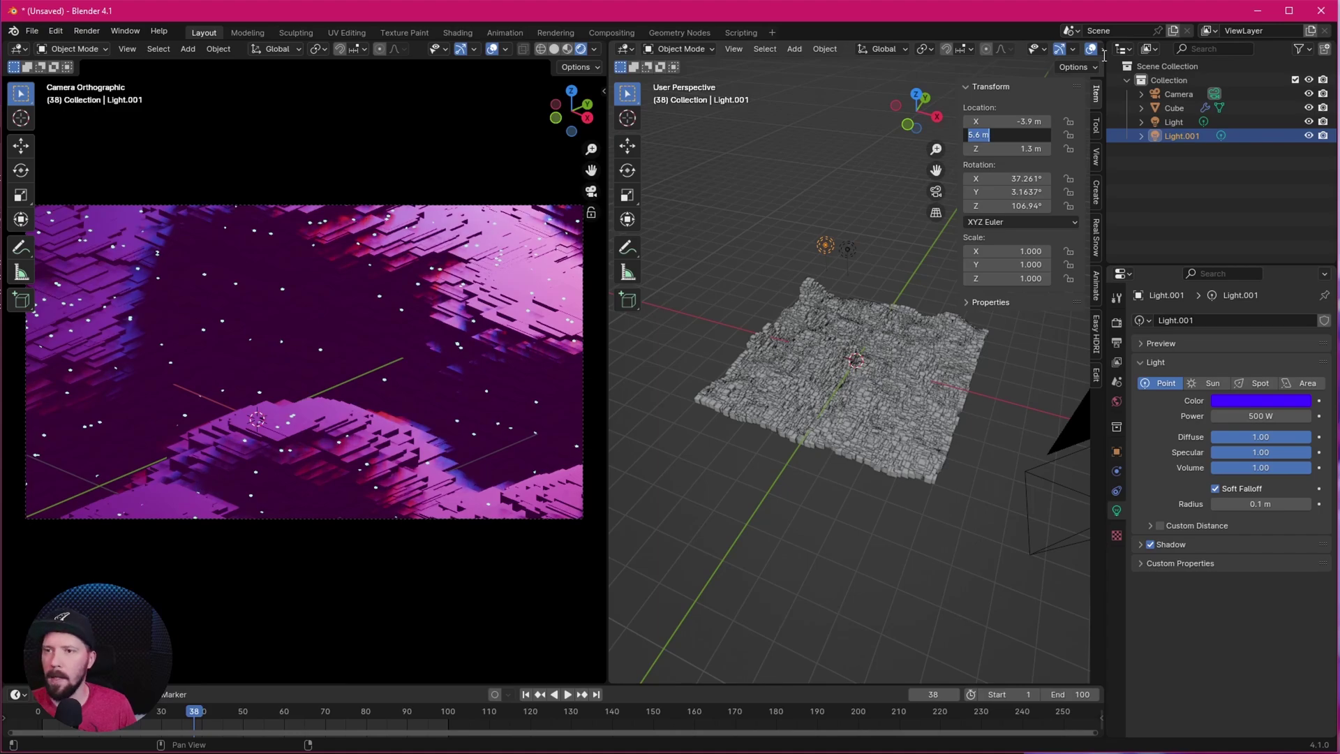
key(Tab)
text(-)
key(Tab)
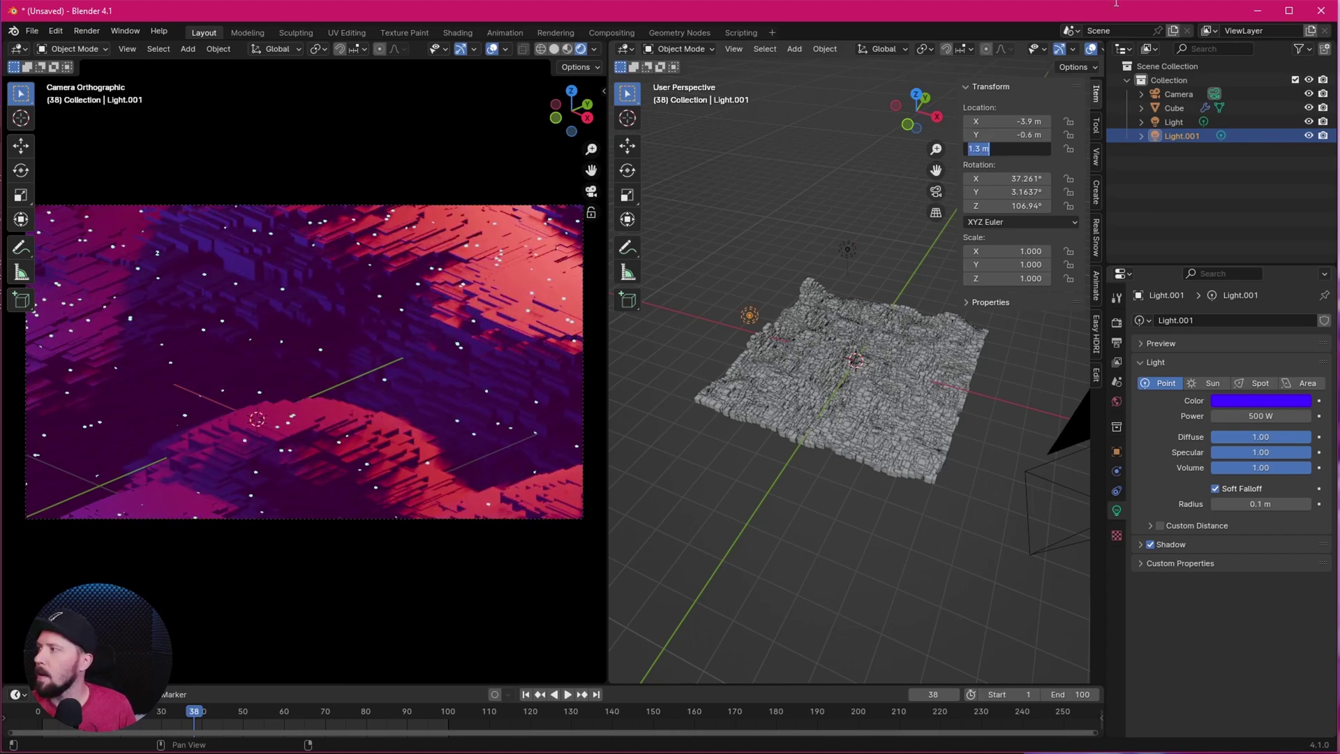
text(1)
key(Return)
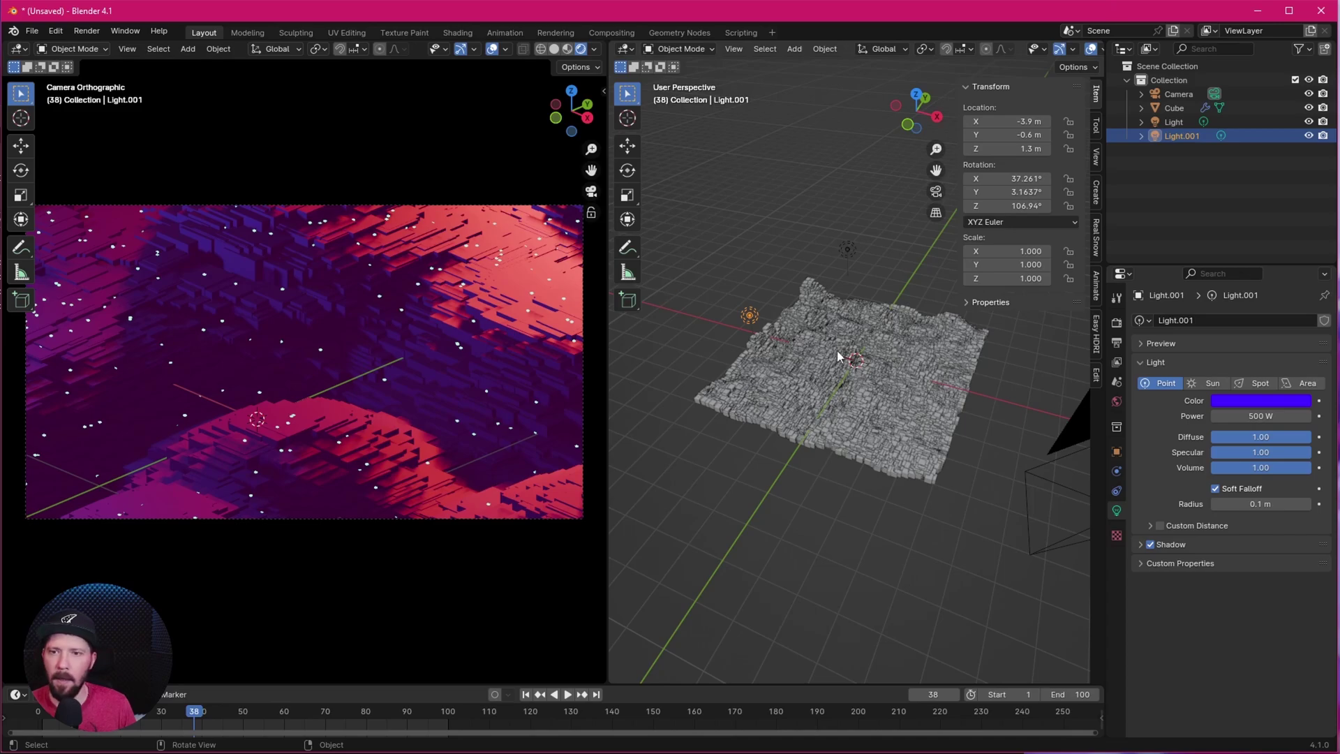
Enable Ambient Occlusion, Bloom and Screen Space Reflections in the EEVEE render settings
middle_drag(841, 357, 888, 345)
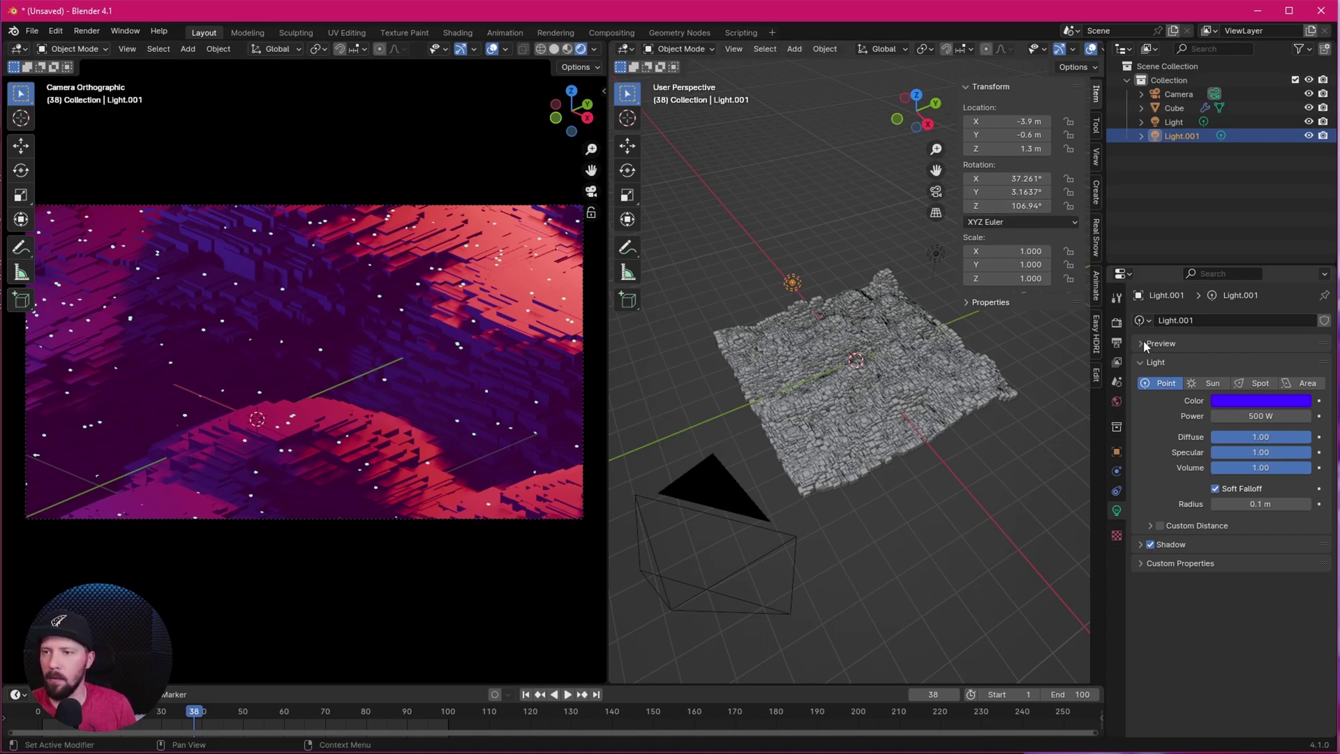
click(1116, 323)
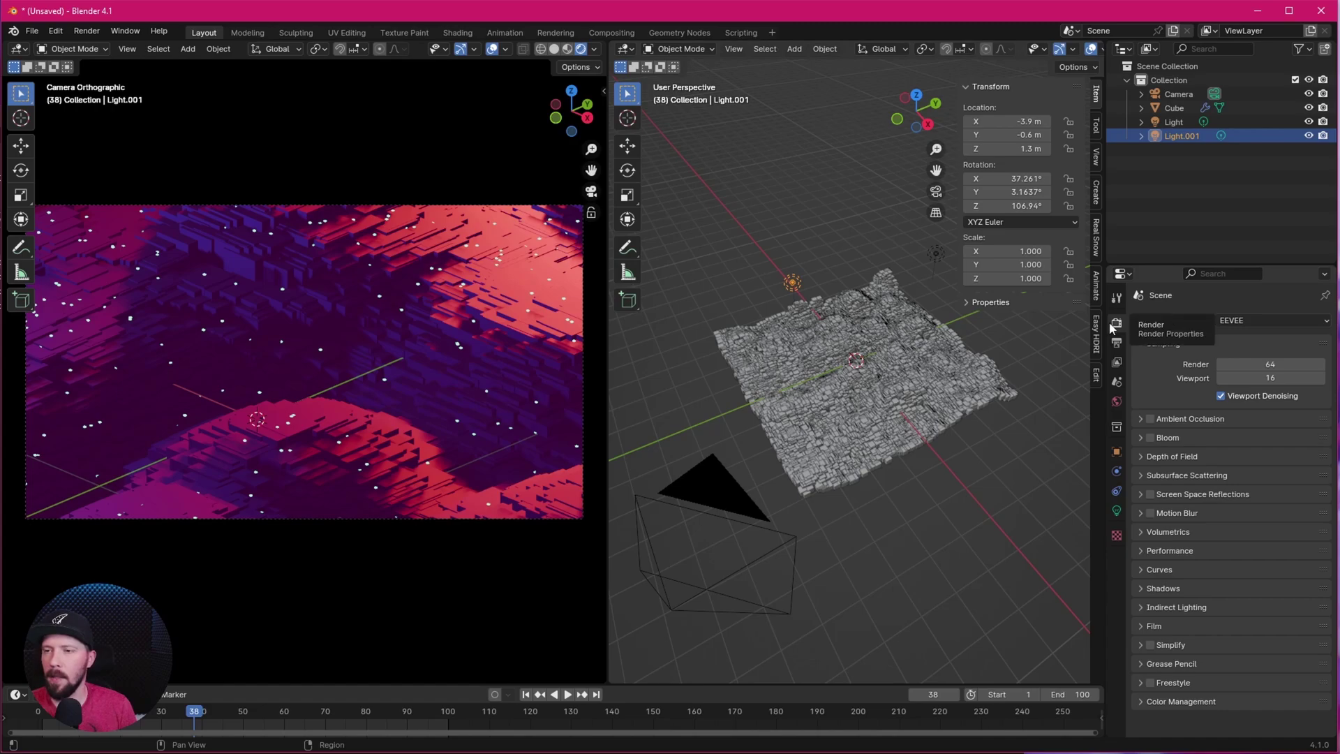
click(1151, 418)
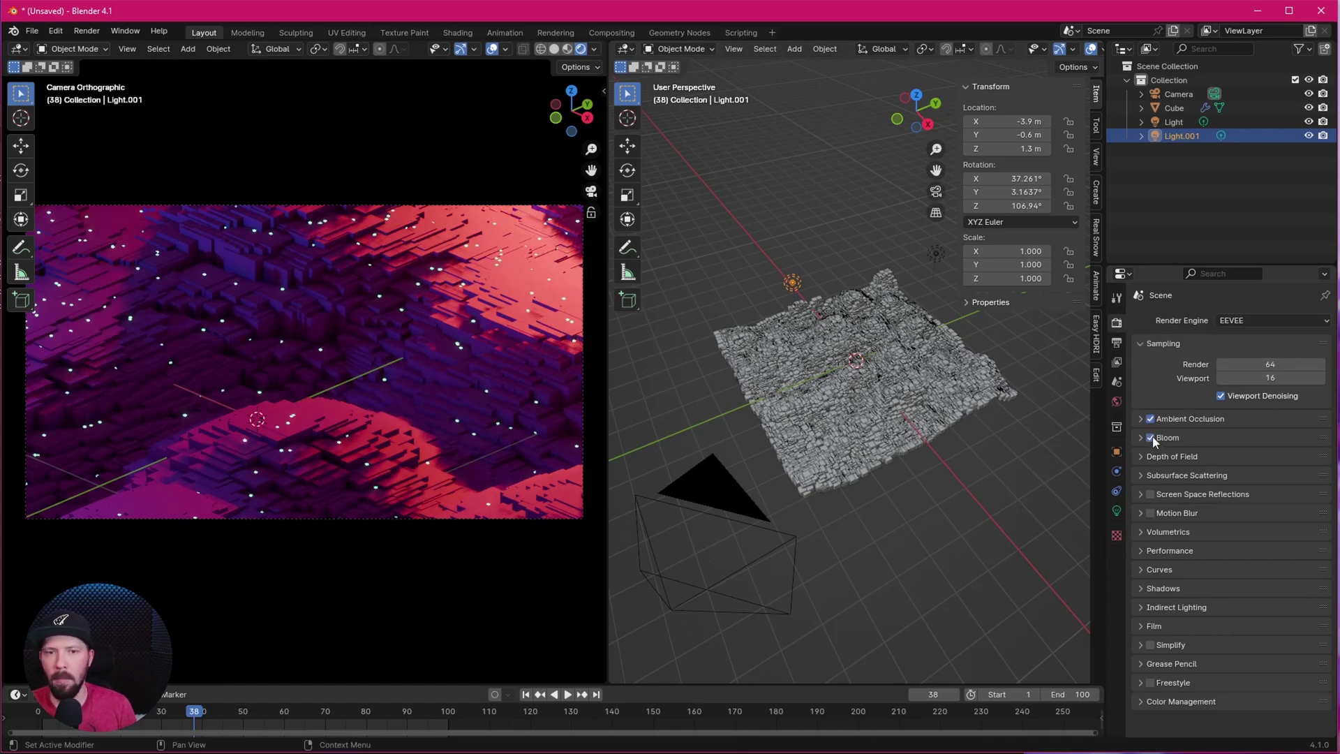
click(1158, 440)
click(1150, 494)
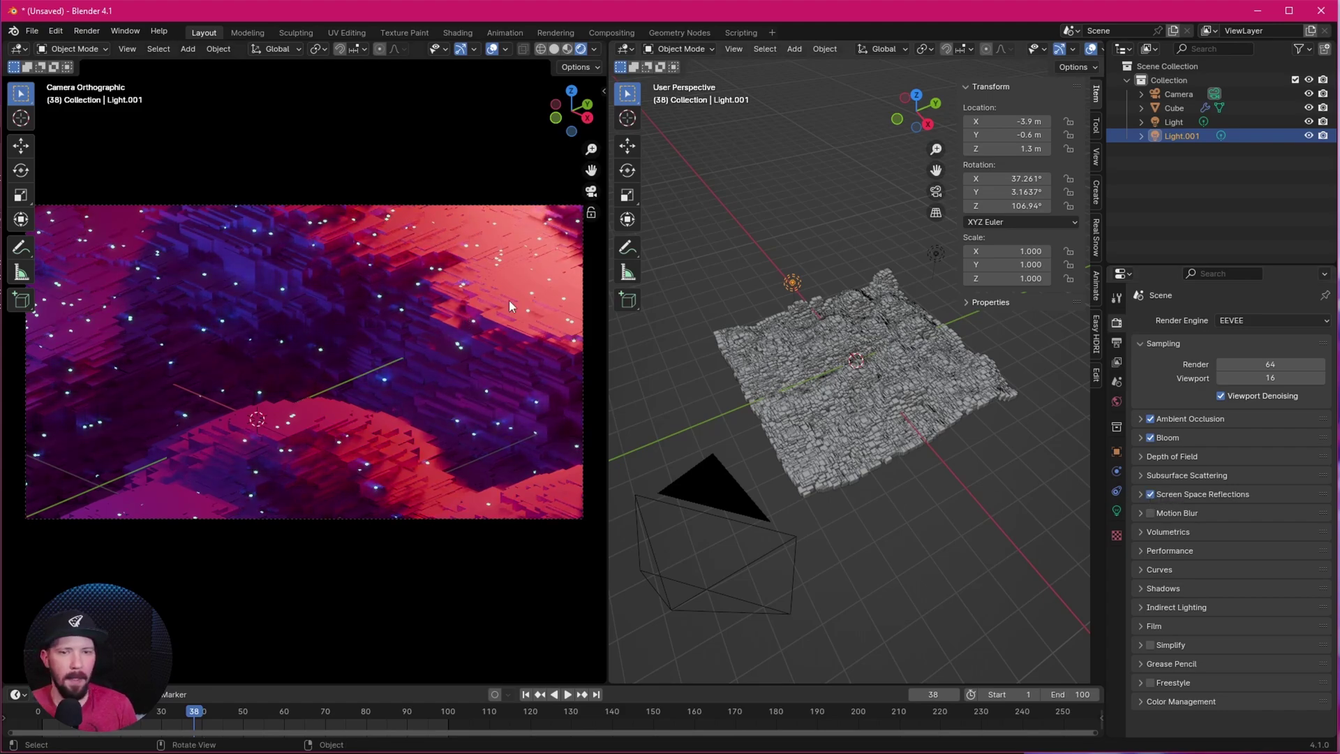
Hide the overlays in the camera view and review the Screen Space Reflections options, including Half Res Trace
click(492, 49)
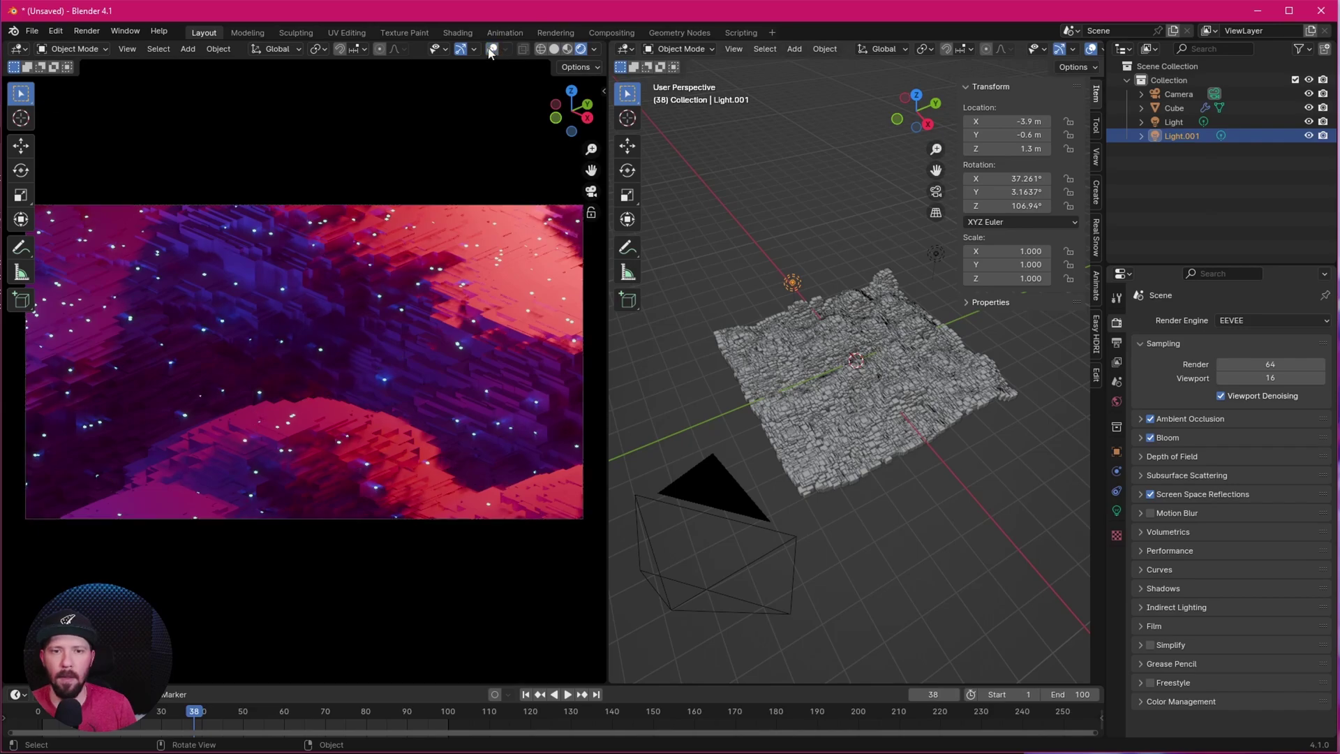
click(1141, 494)
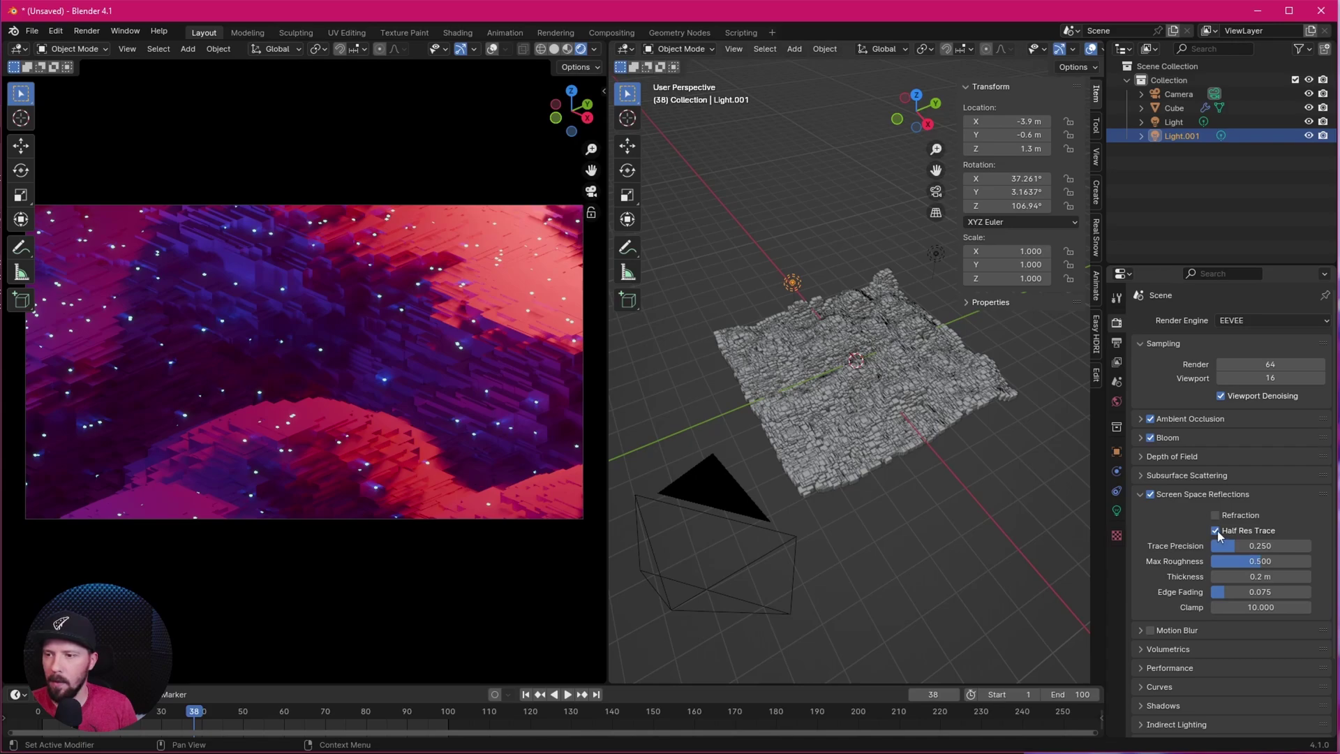
click(1140, 493)
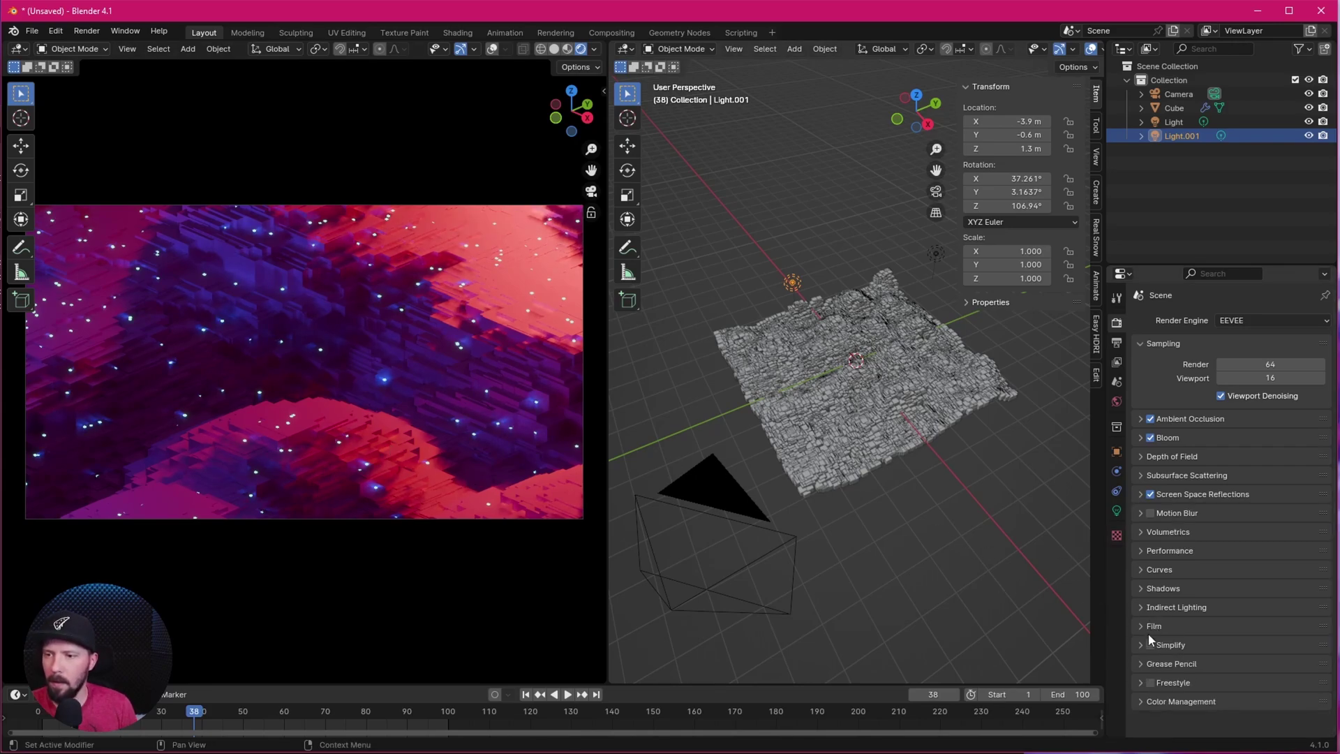
Set the Cube Size of the EEVEE shadows to 4096 px
click(1138, 589)
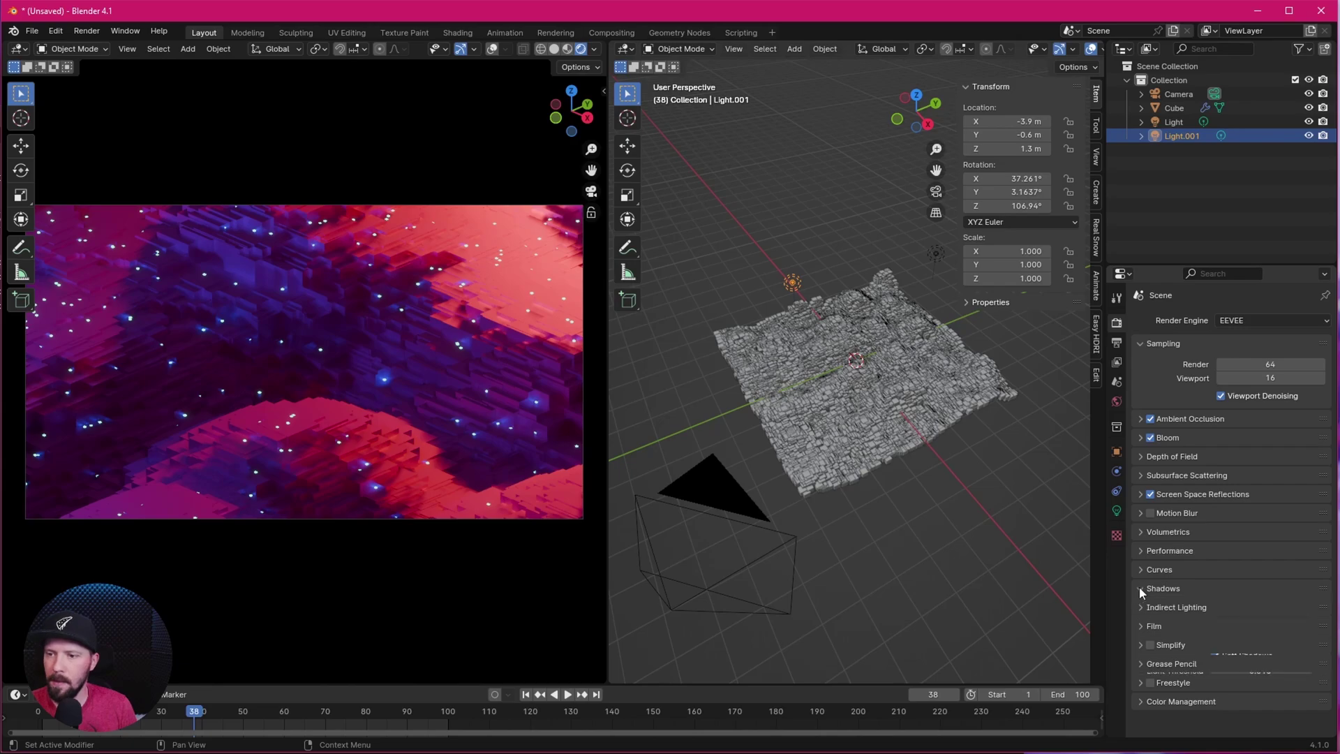
click(1239, 610)
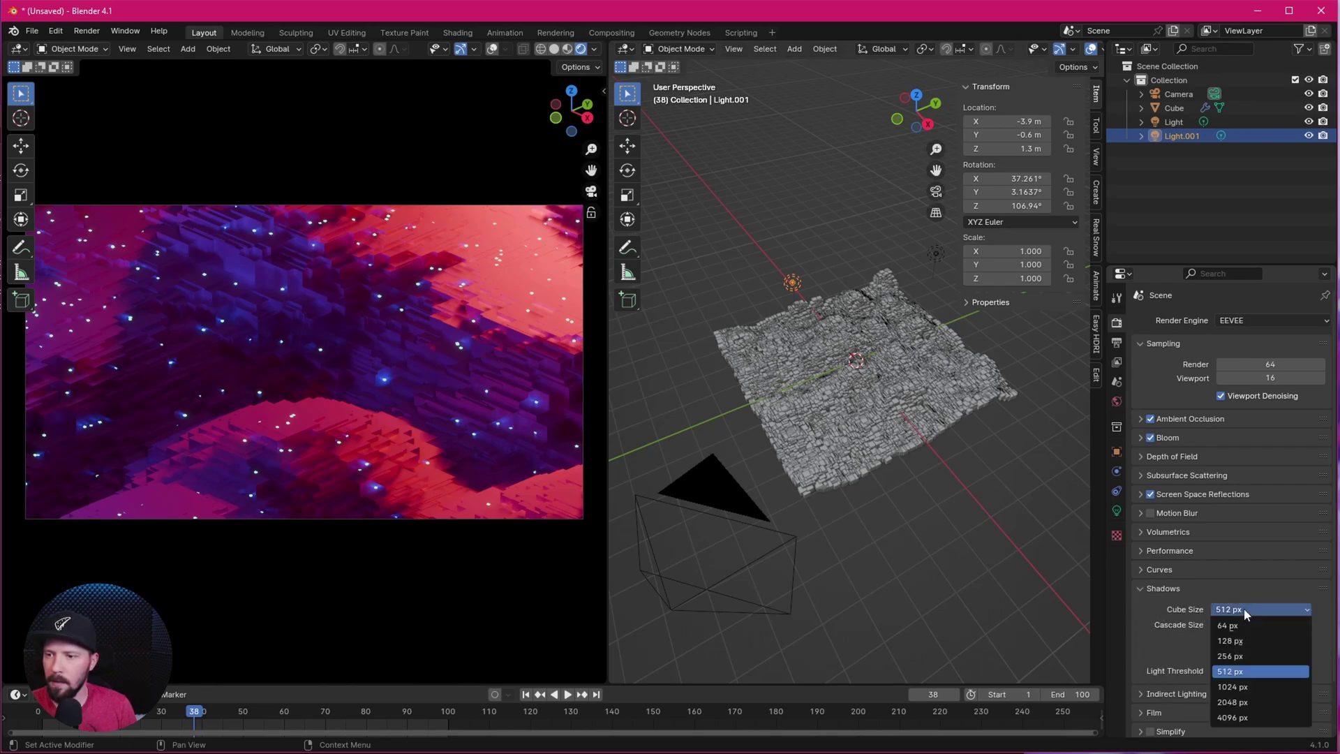
click(1257, 716)
Preview the animation with the camera selected, and duplicate that camera in place as the new active scene camera
click(710, 547)
key(ctrl+shift+space)
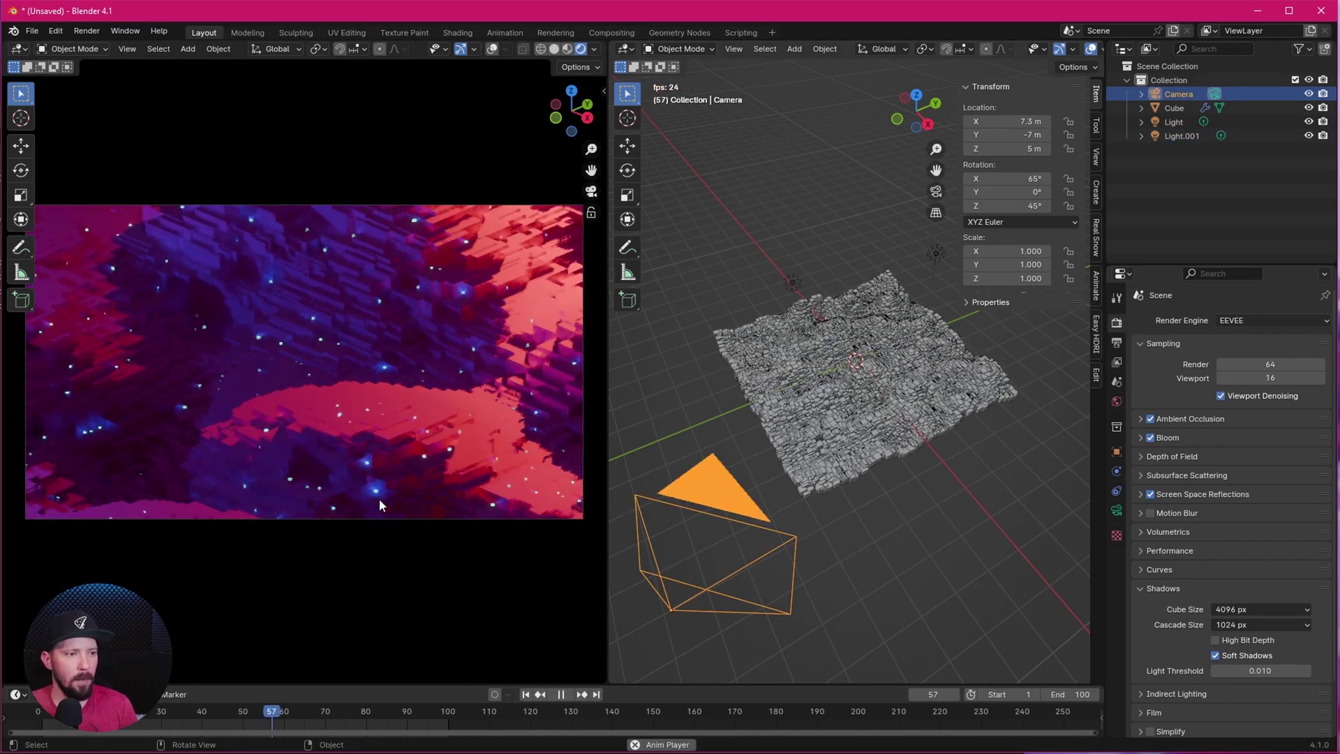
key(space)
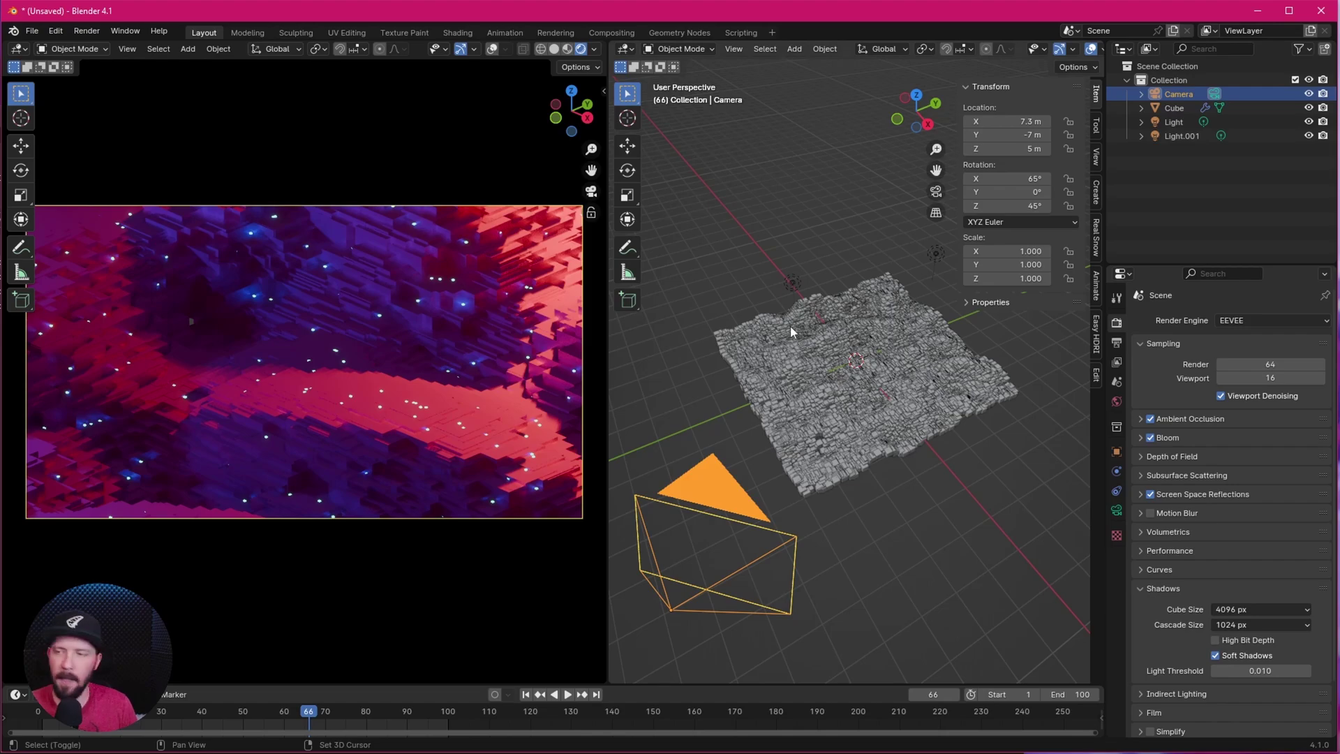
key(shift+d)
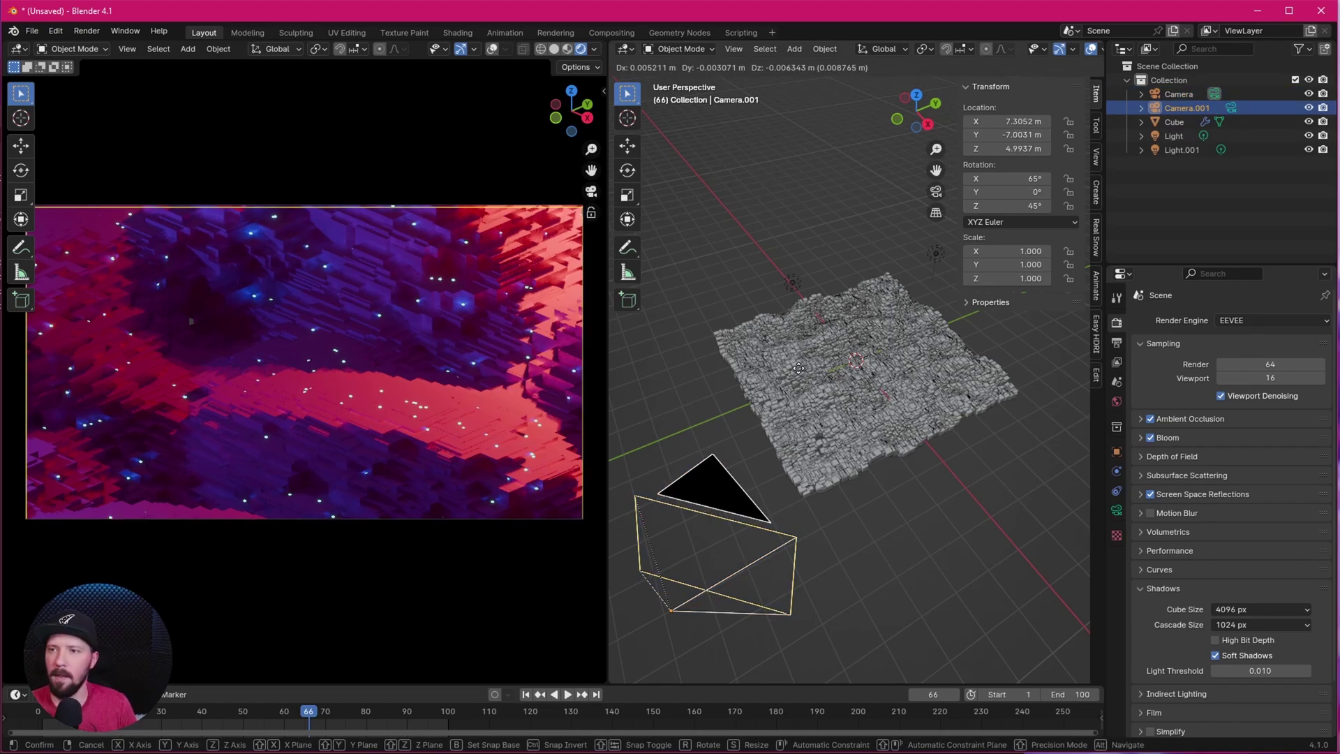
key(Escape)
click(1231, 109)
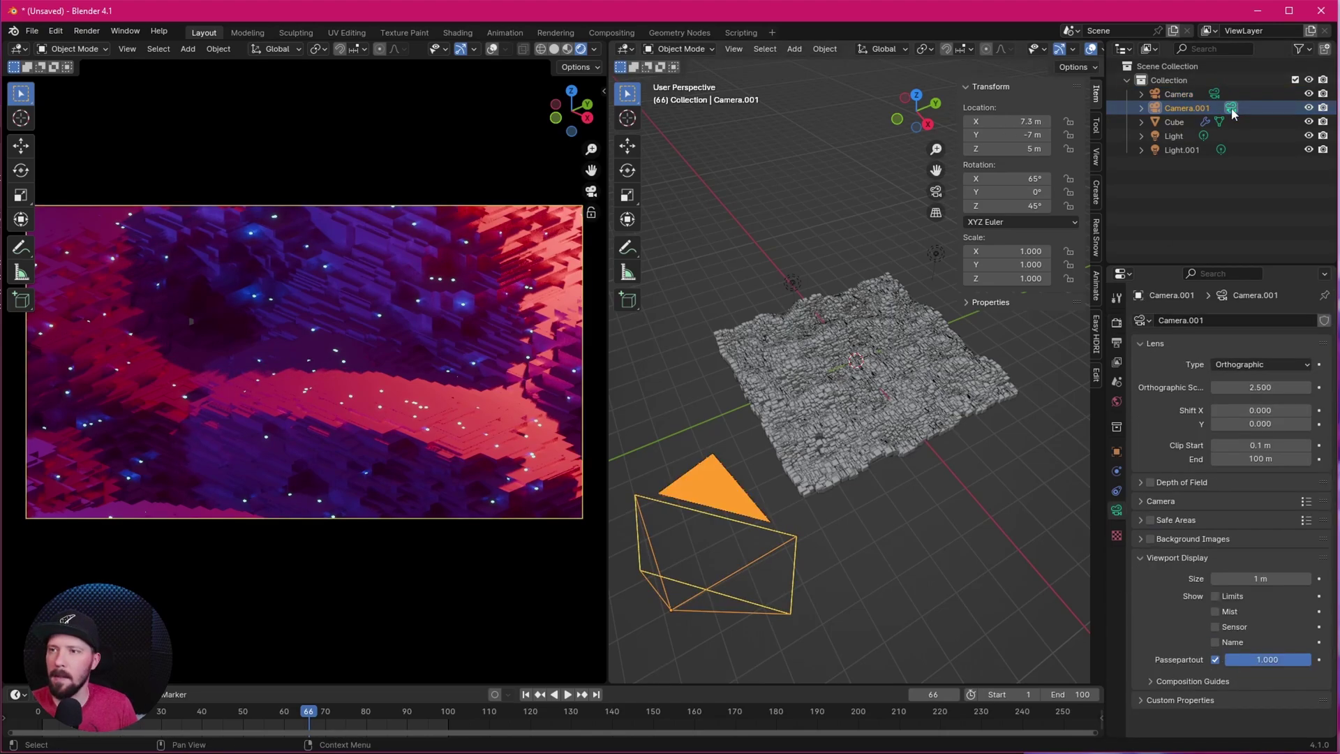
Set the duplicated camera's location to X 1.85 m, Y 1.9 m and Z 1.4 m
click(1014, 121)
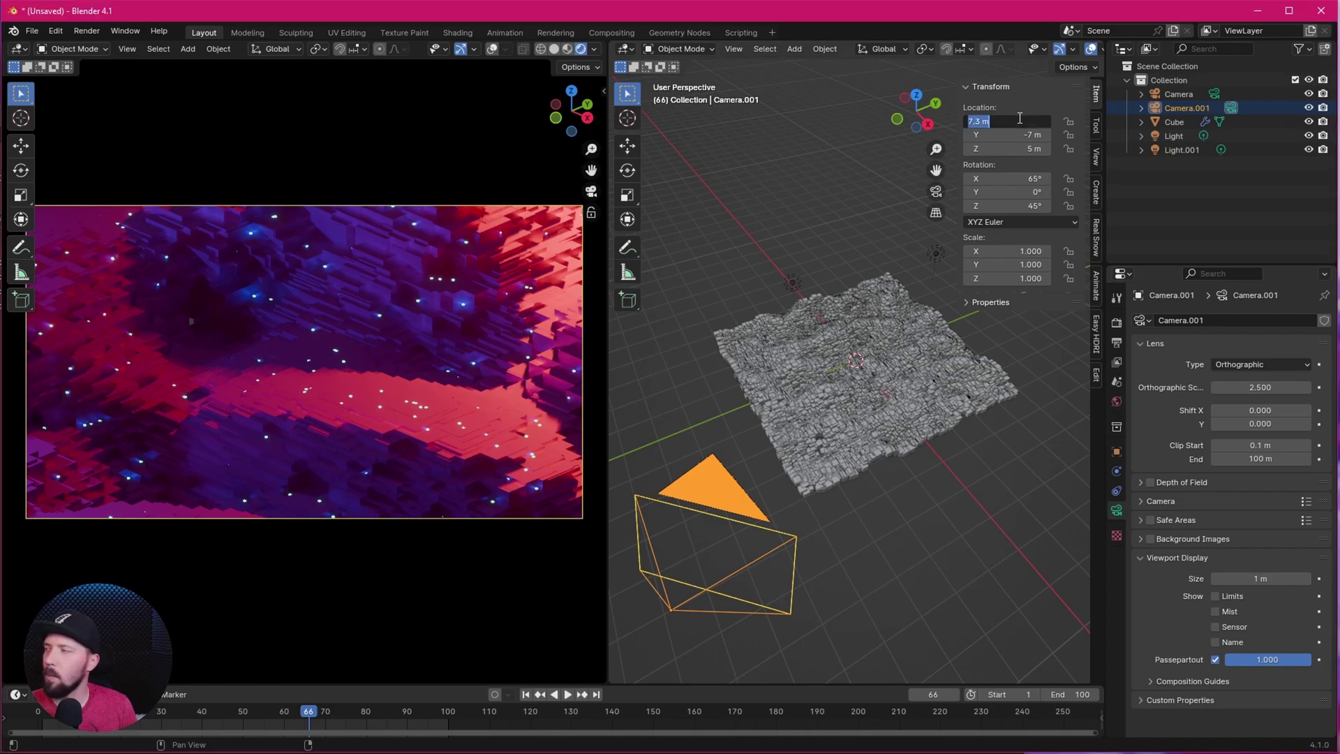
text(1.)
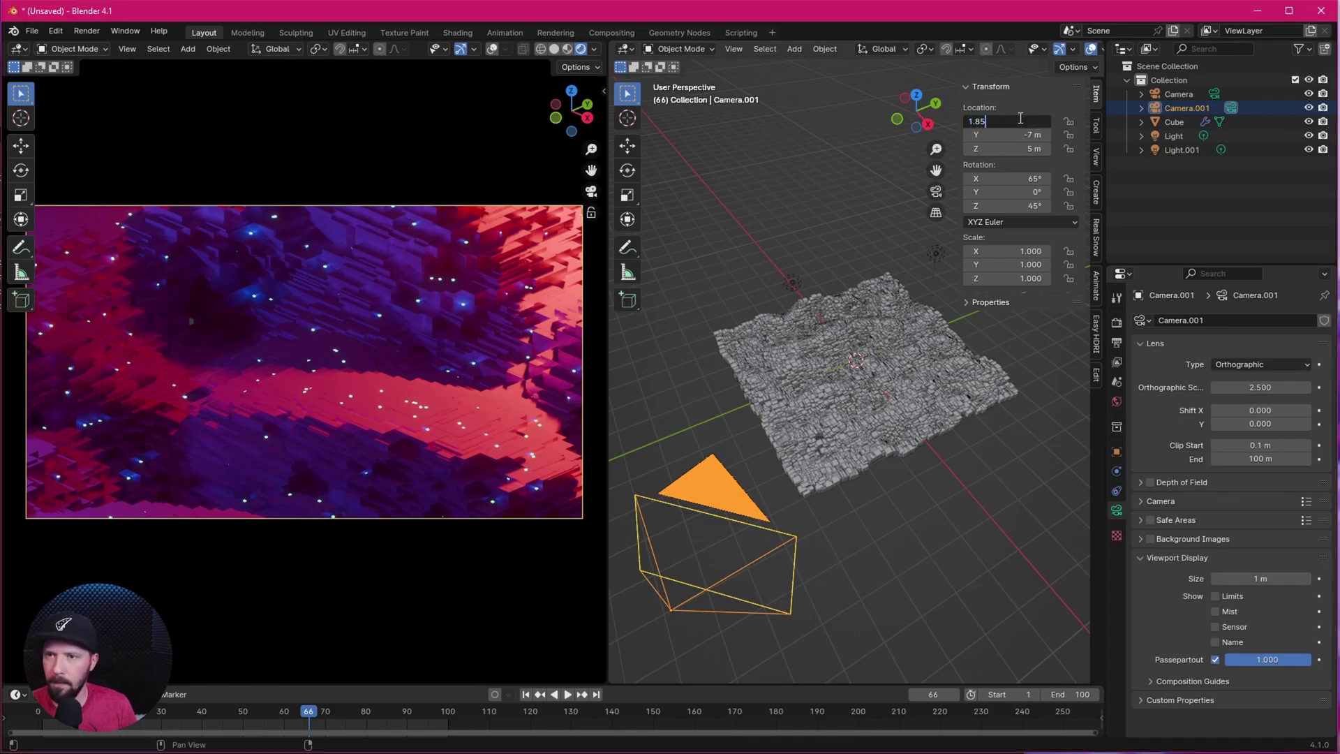
text(85)
key(Tab)
text(1.9)
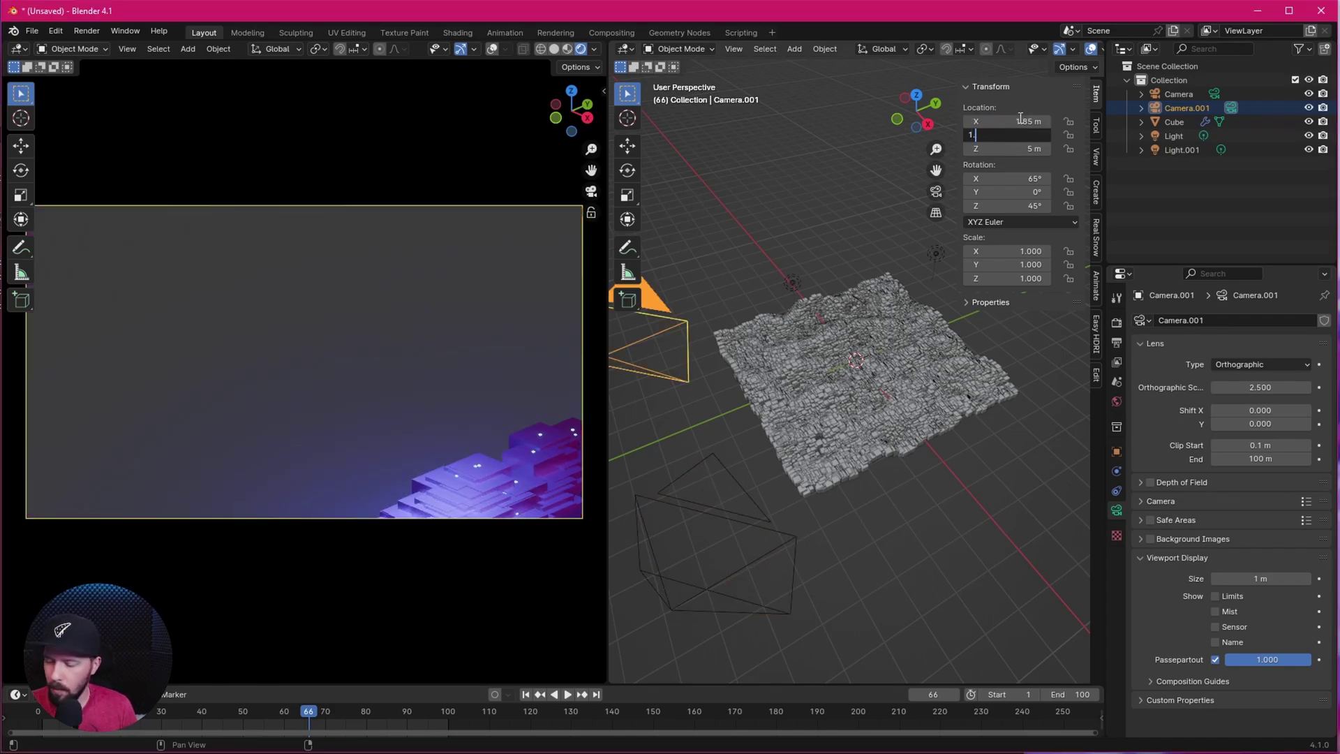
key(Tab)
text(1)
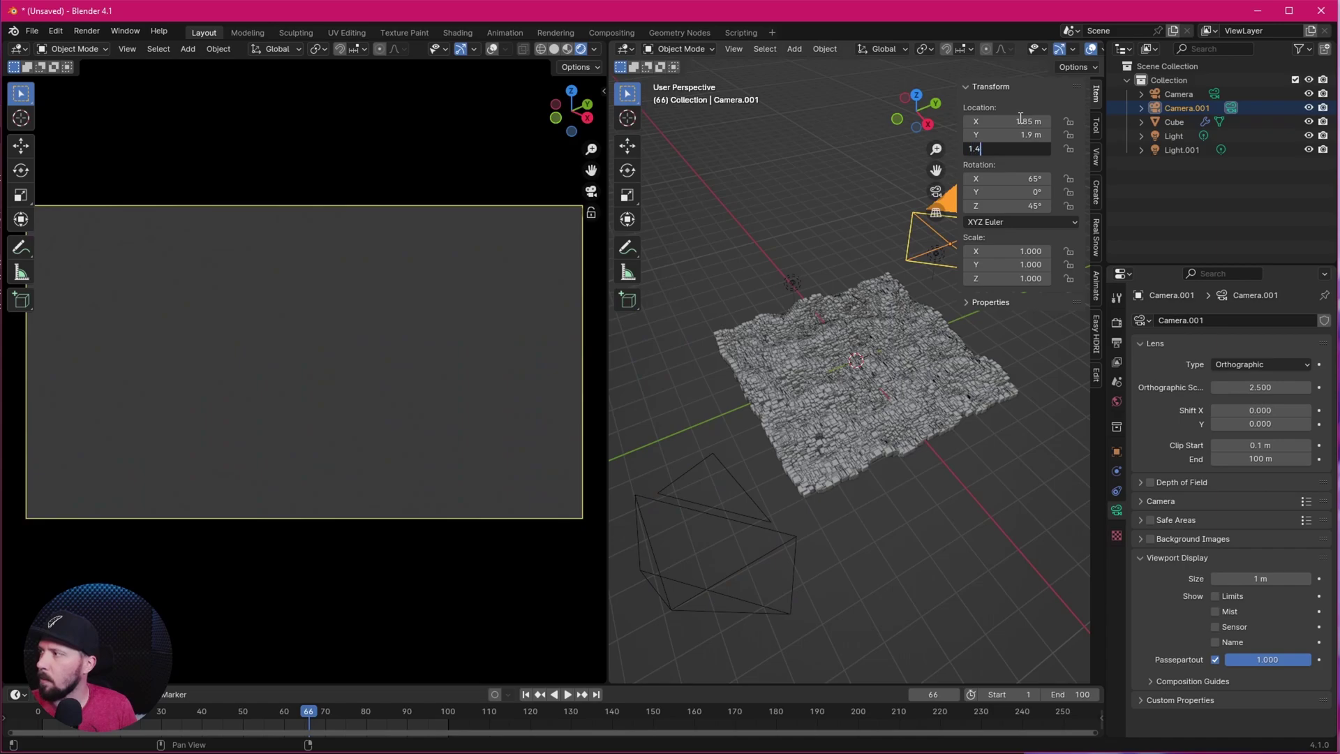
key(Tab)
Set the duplicated camera's Z rotation to 124°
key(Tab)
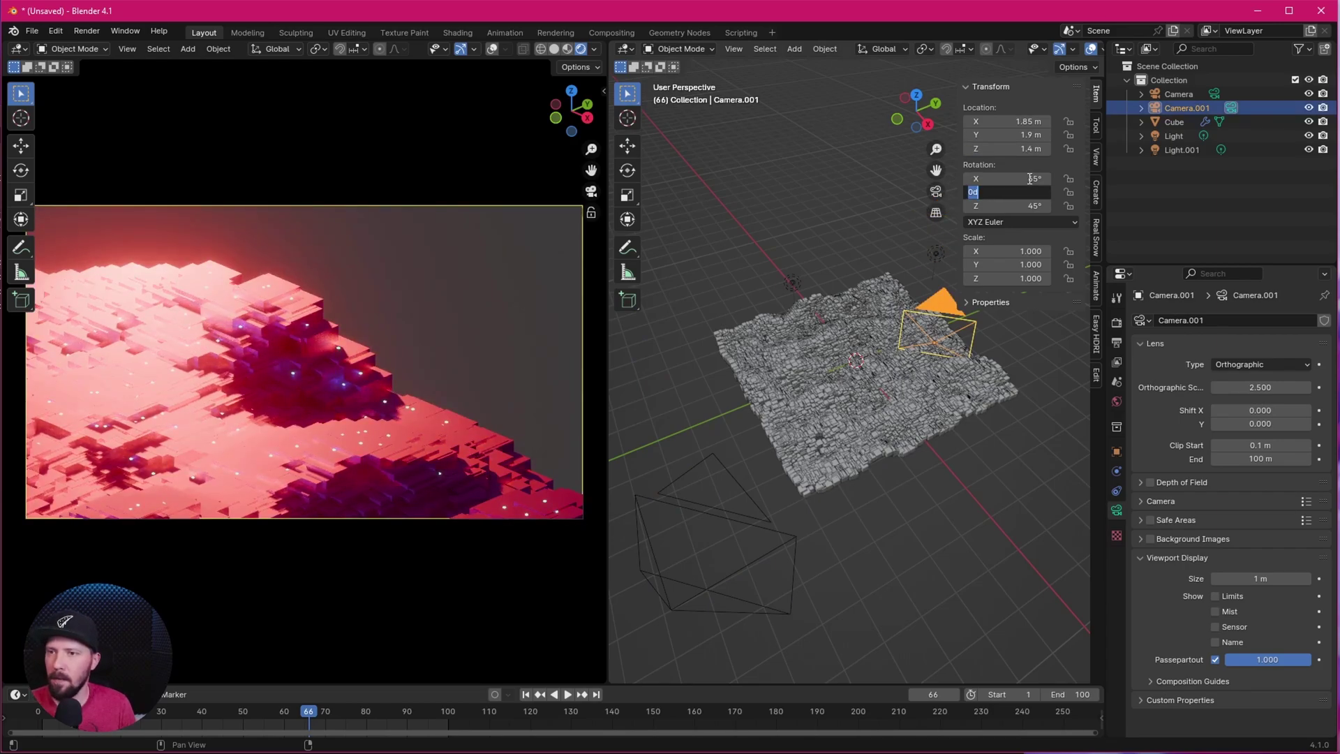
key(Tab)
text(12)
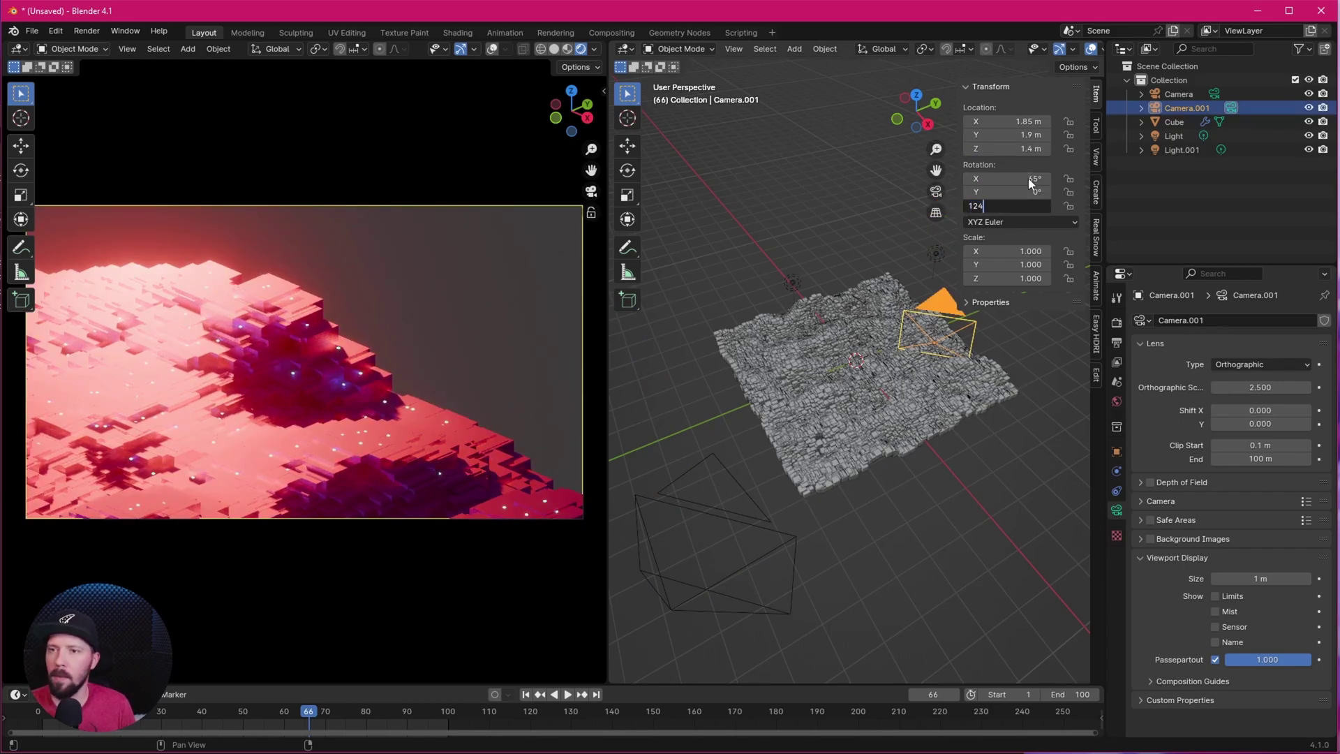
key(Return)
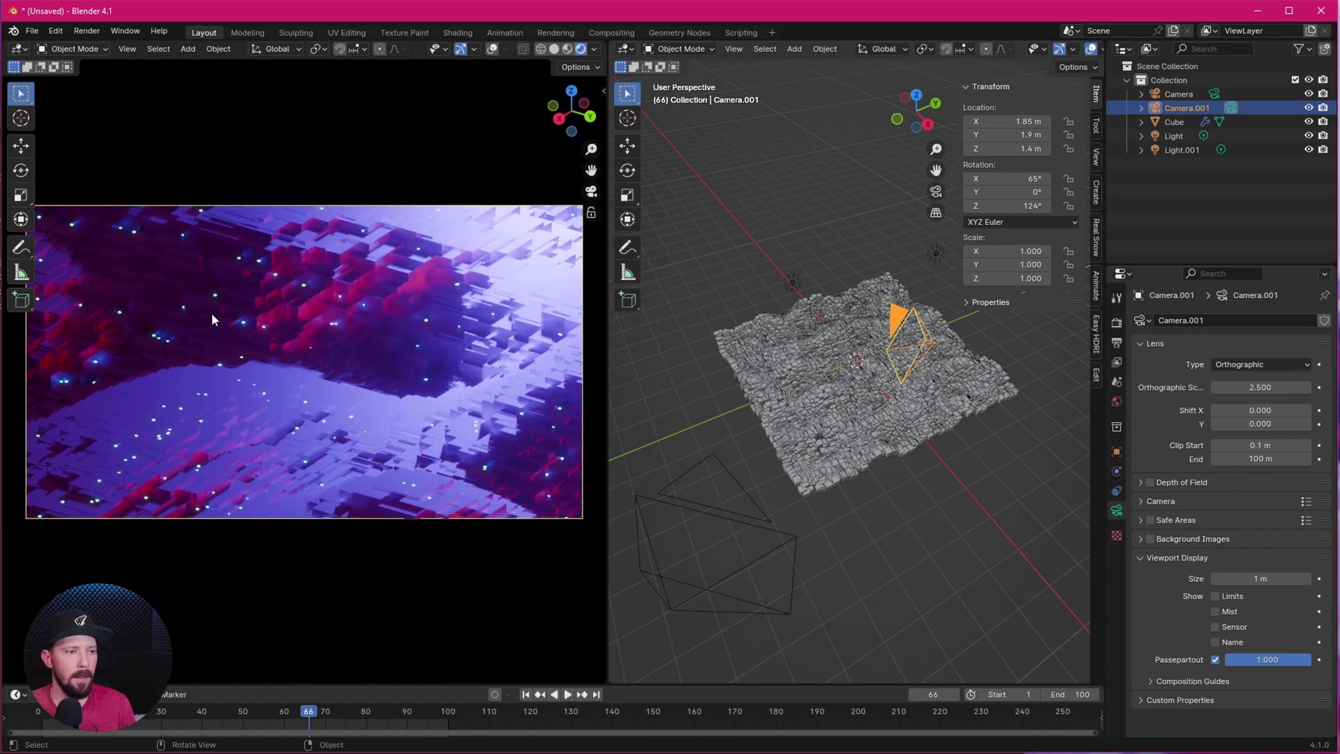
Enable Depth of Field on the duplicated camera with a focus distance of 3 m and an F-Stop of 5.0
click(1190, 95)
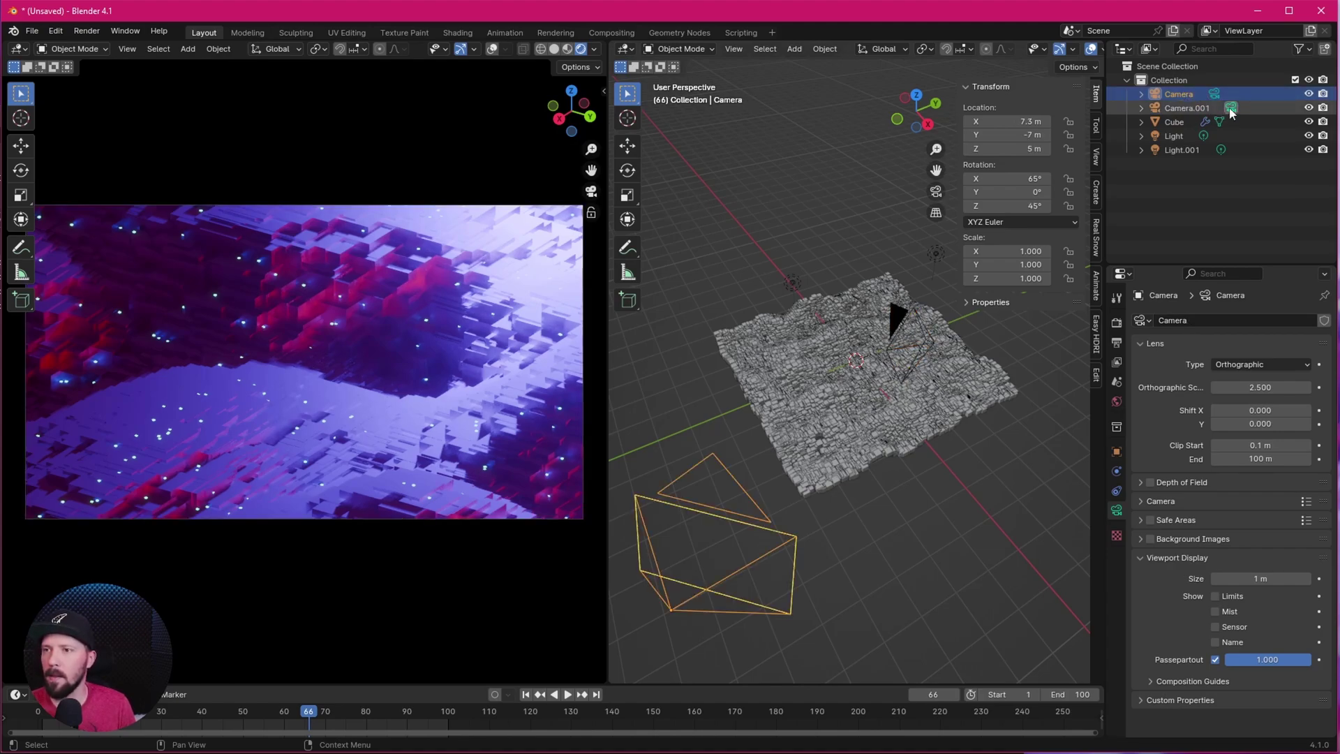
click(1215, 108)
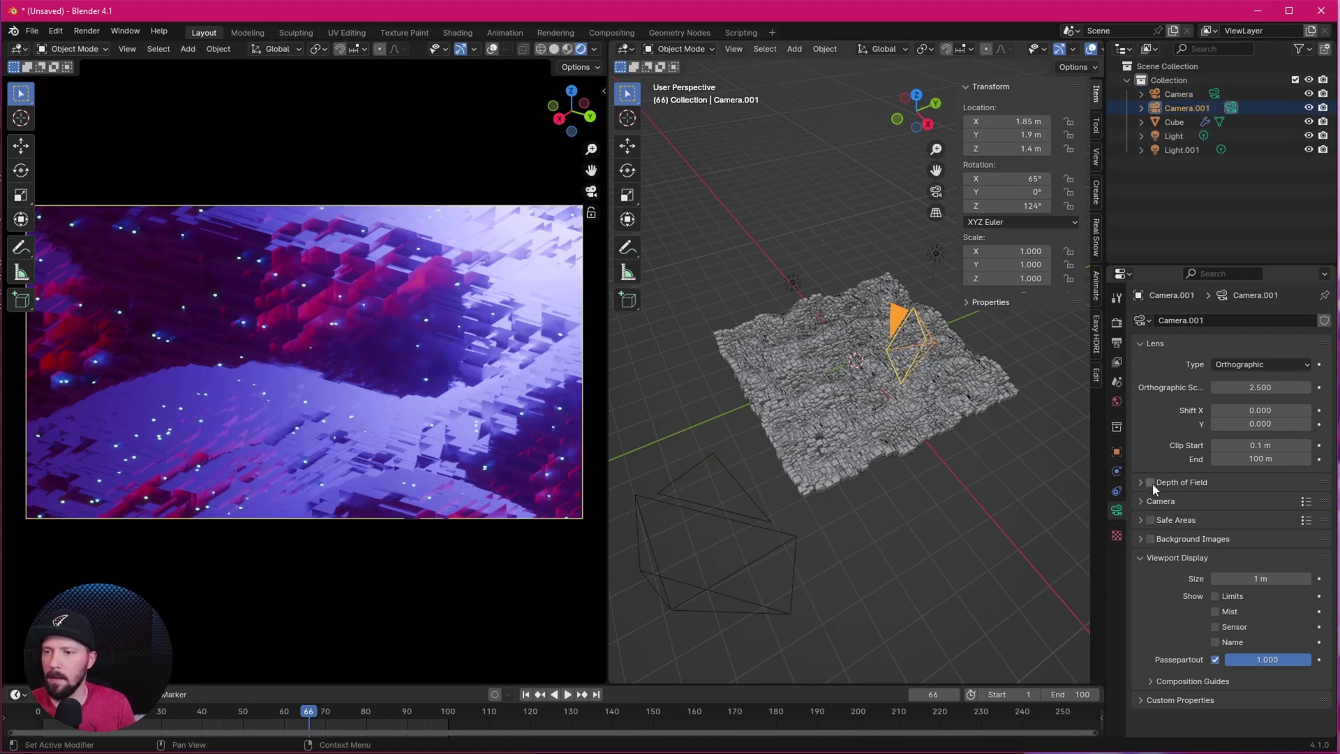
click(1151, 483)
click(1141, 482)
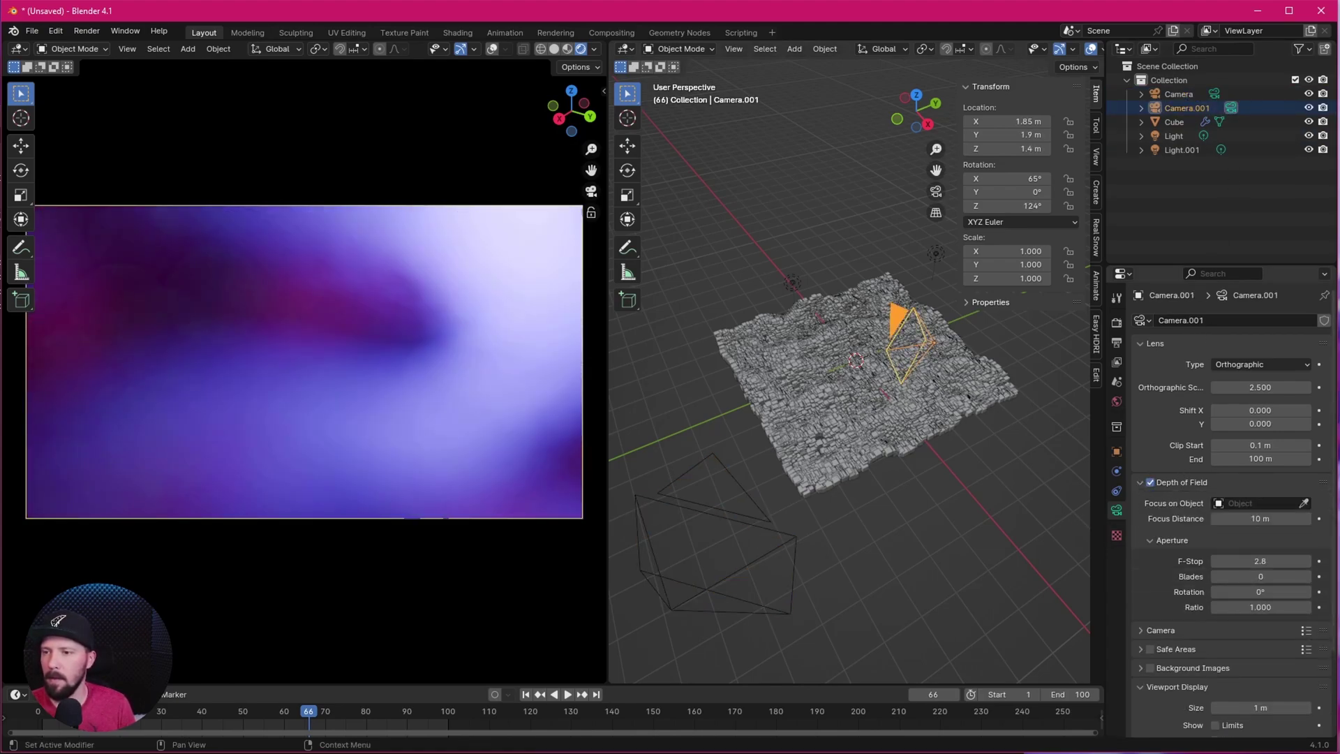
click(1263, 519)
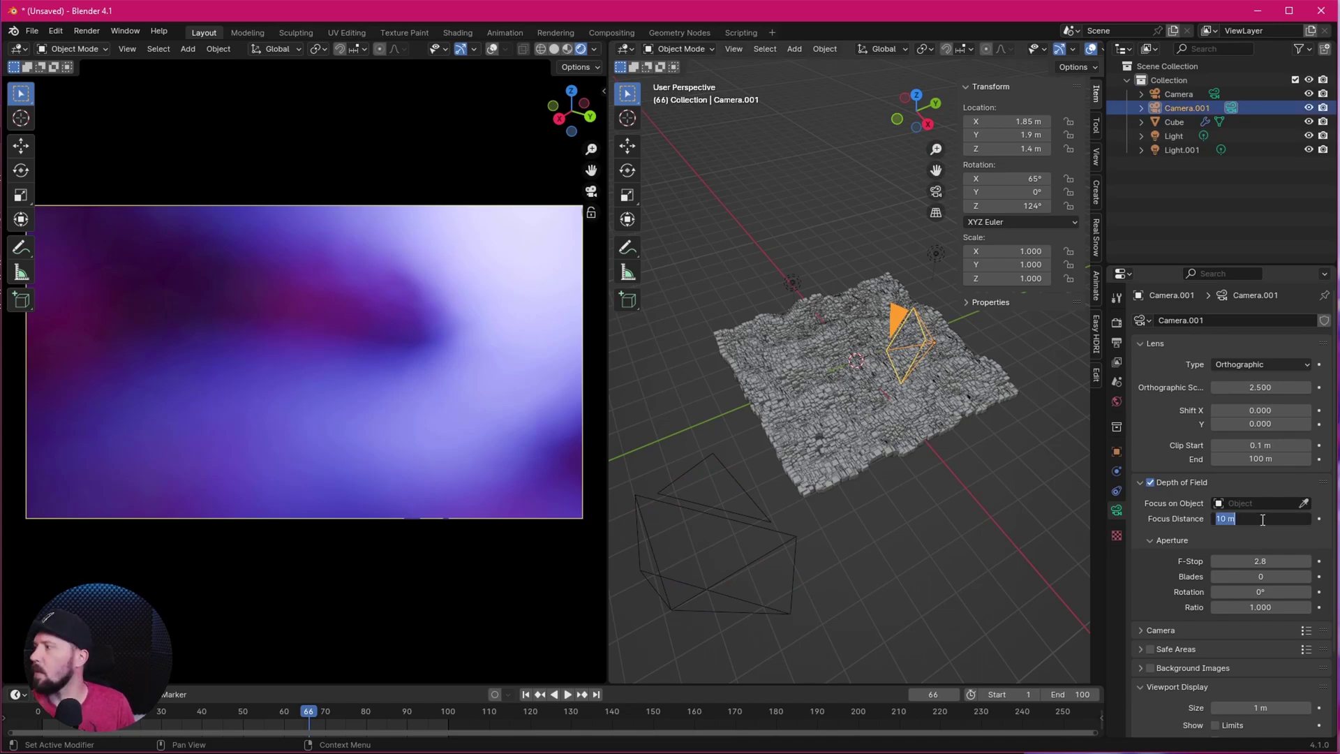
key(shift+Tab)
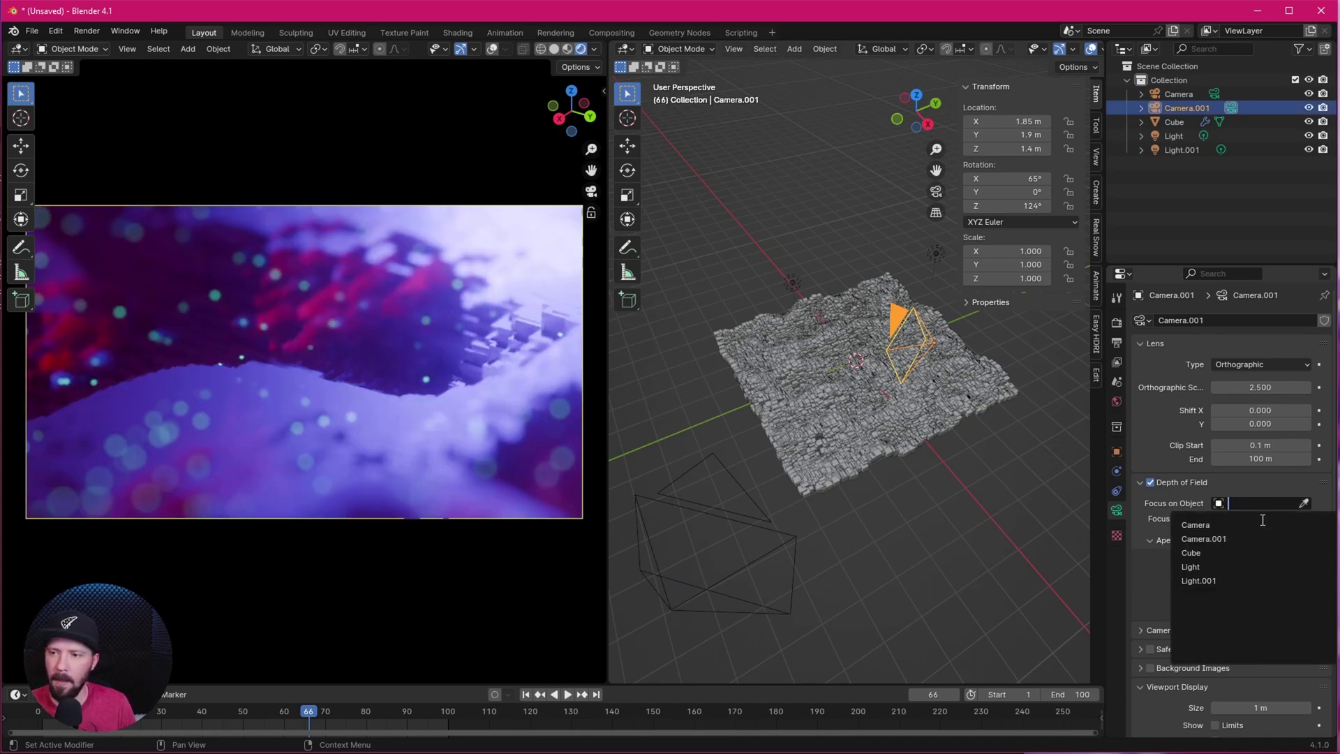
key(Escape)
click(1269, 562)
text(5)
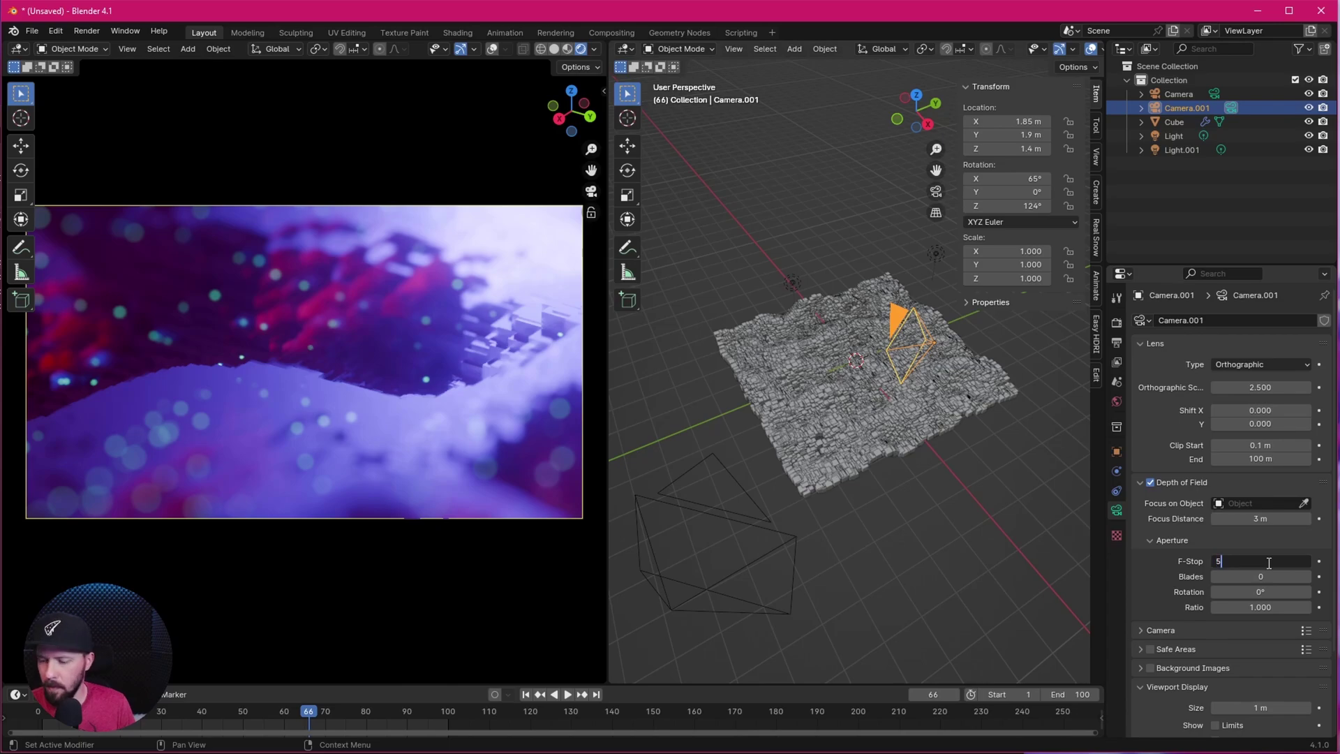
key(Return)
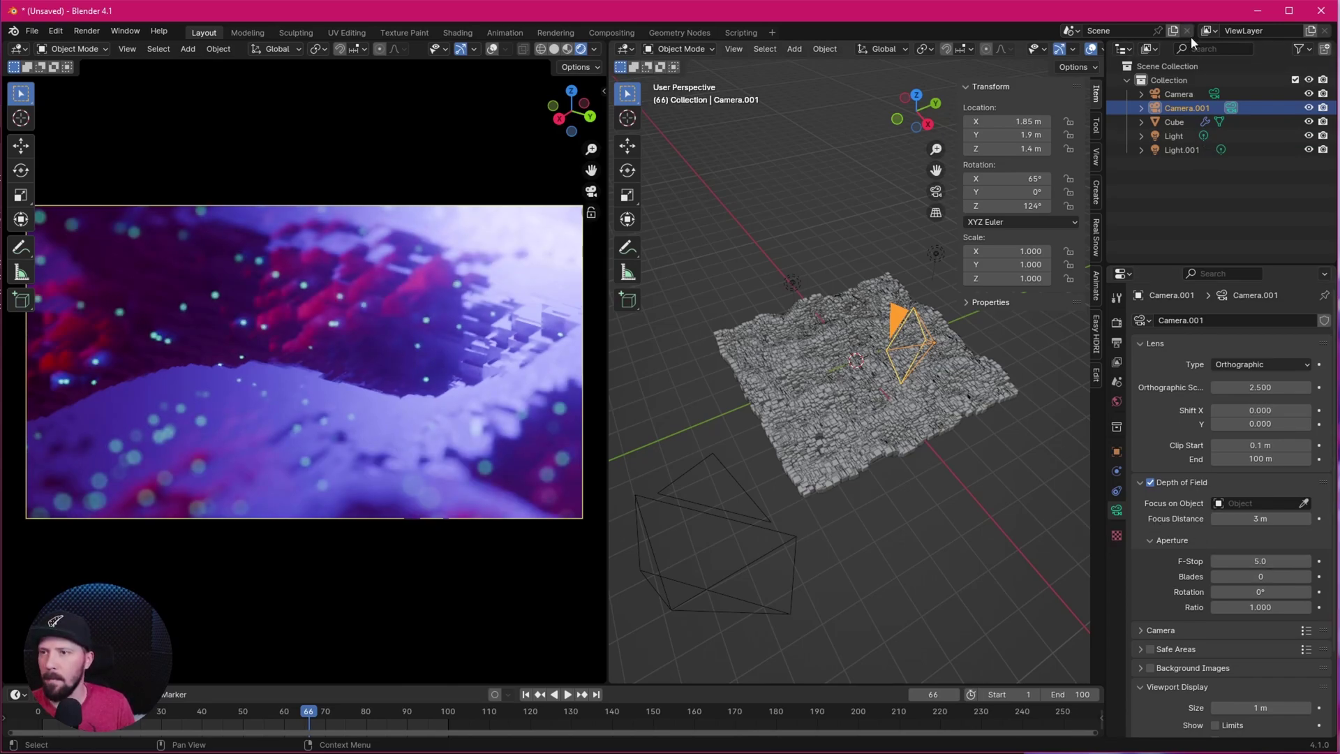
Make the original camera active and enable its Depth of Field with a focus distance of 12 m and an F-Stop of 5.0
click(1215, 94)
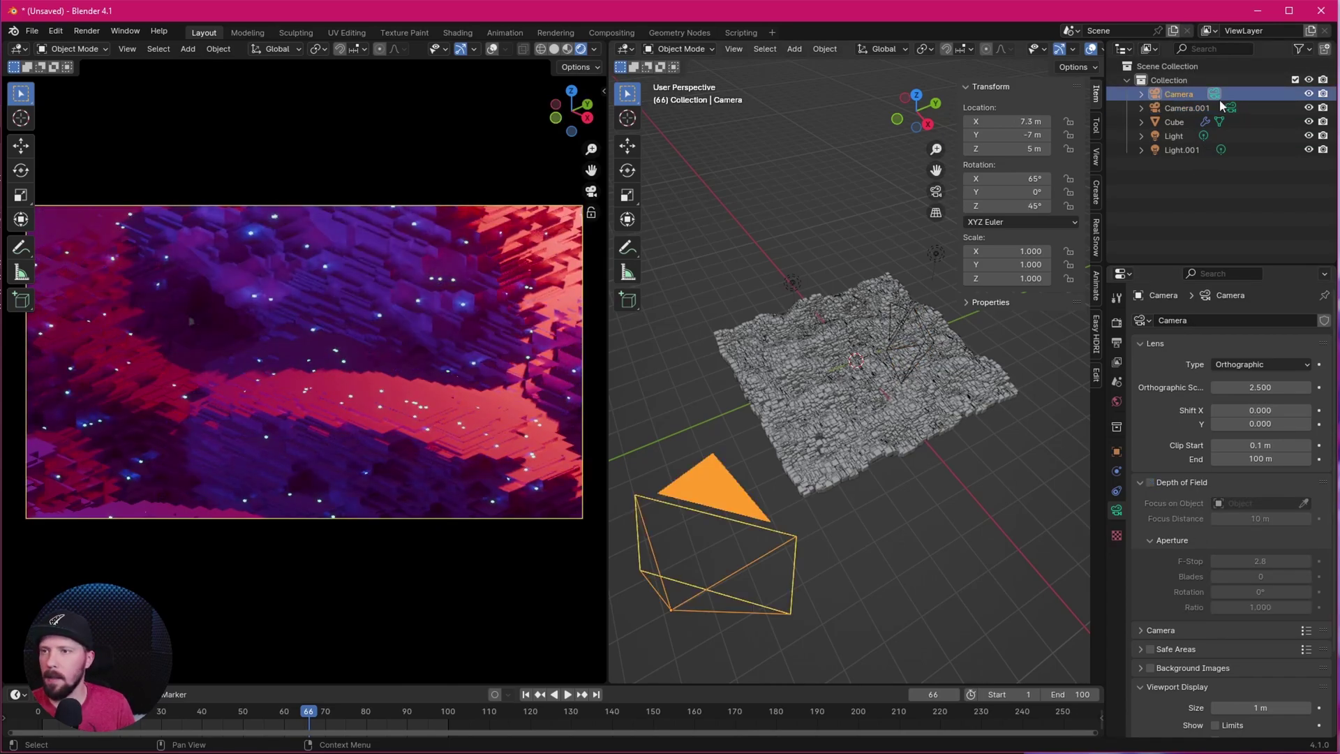
click(1150, 483)
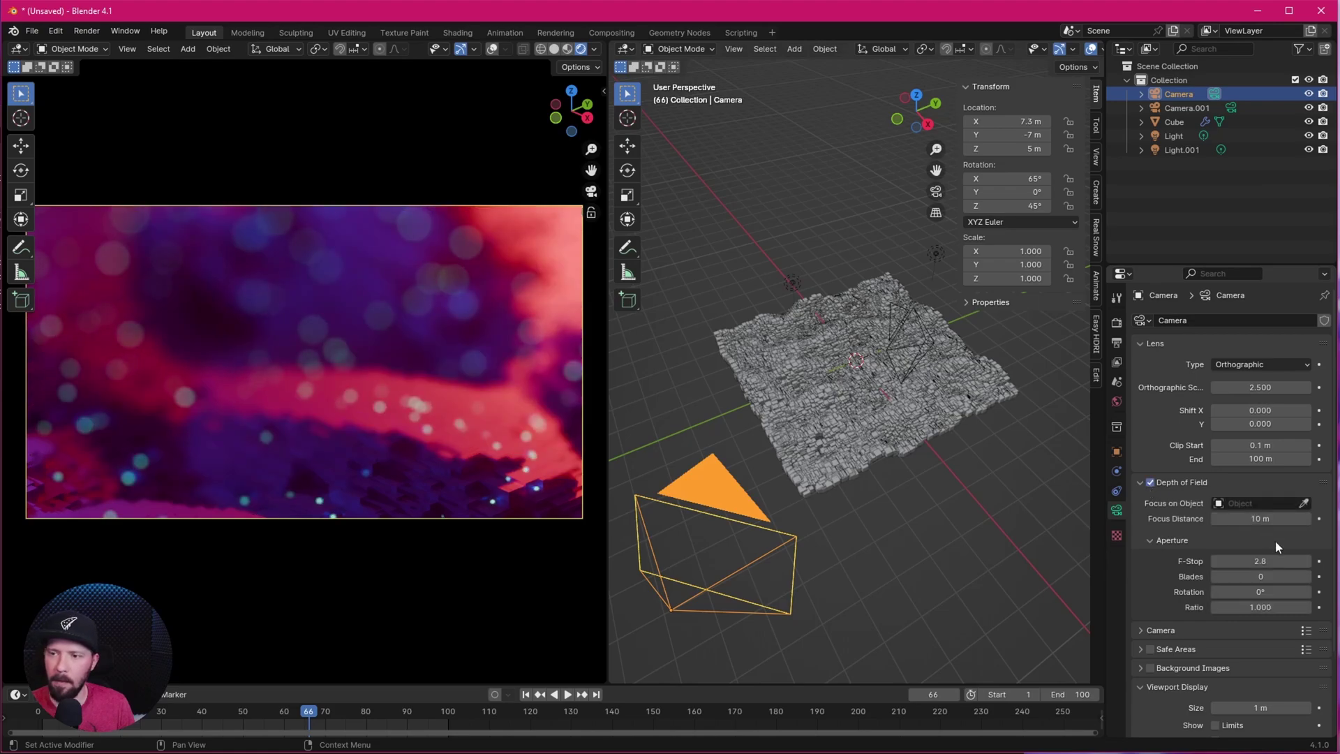
click(1263, 503)
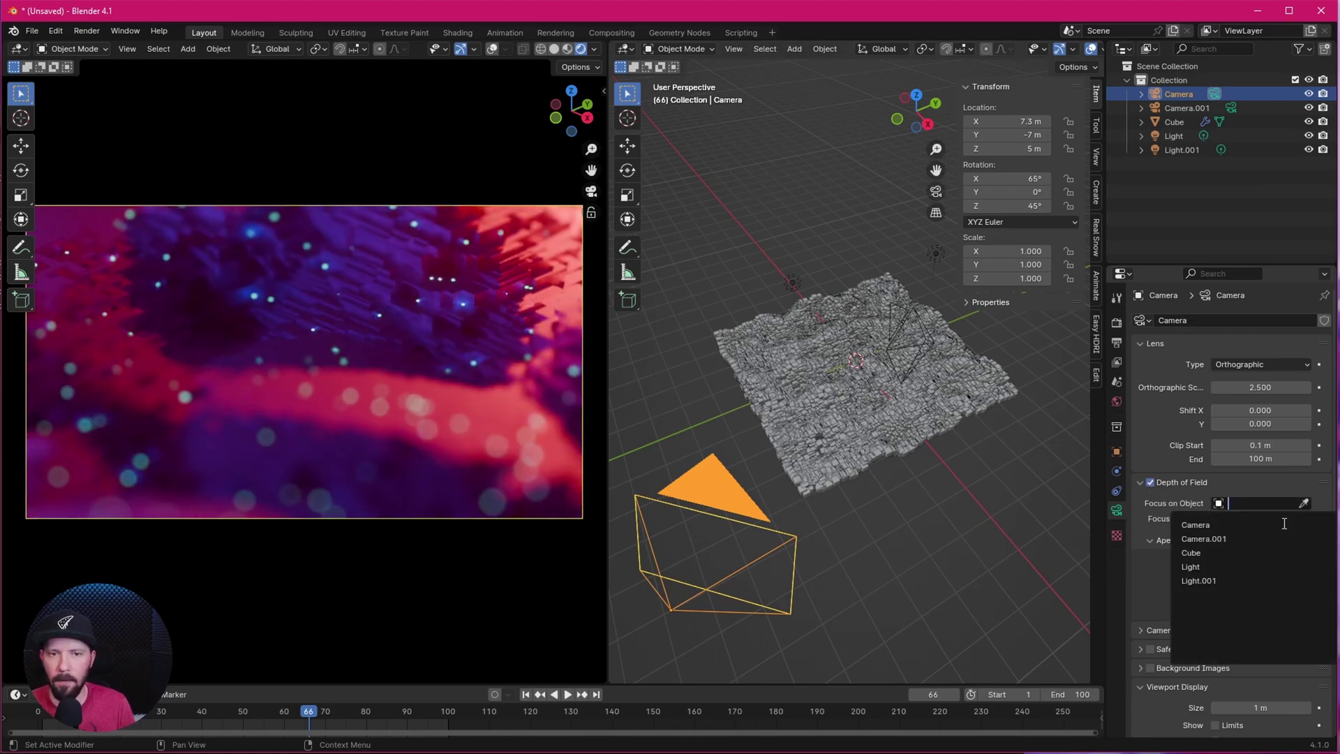
key(Escape)
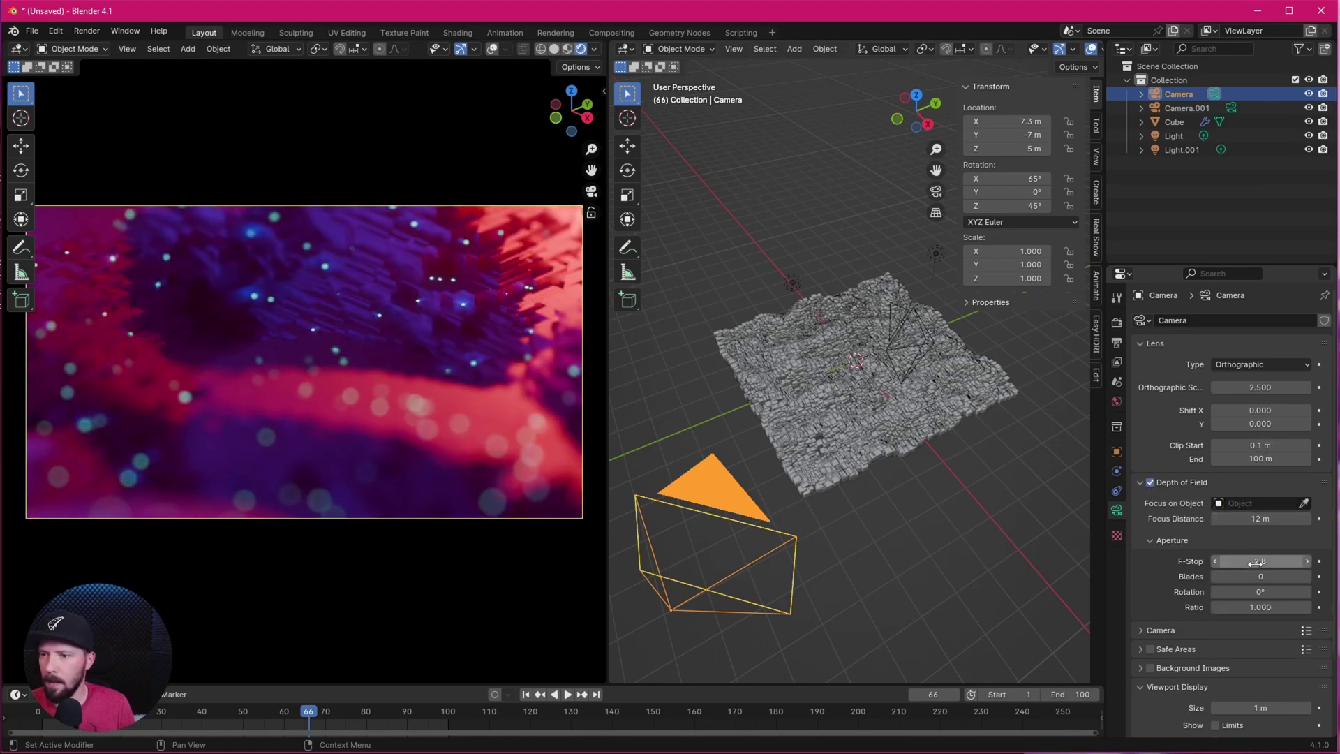
click(1260, 562)
text(5)
key(Return)
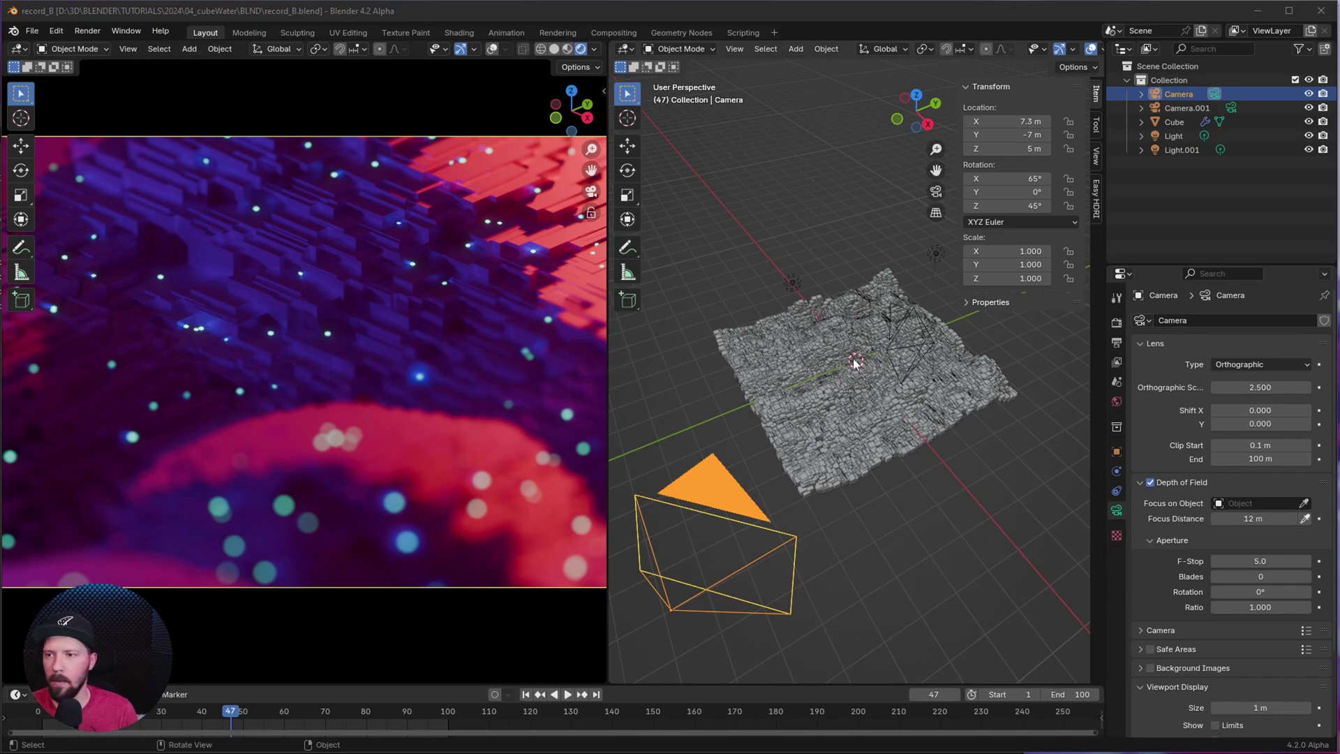
Switch the scene's render engine from EEVEE (Legacy) to the new EEVEE
click(1116, 322)
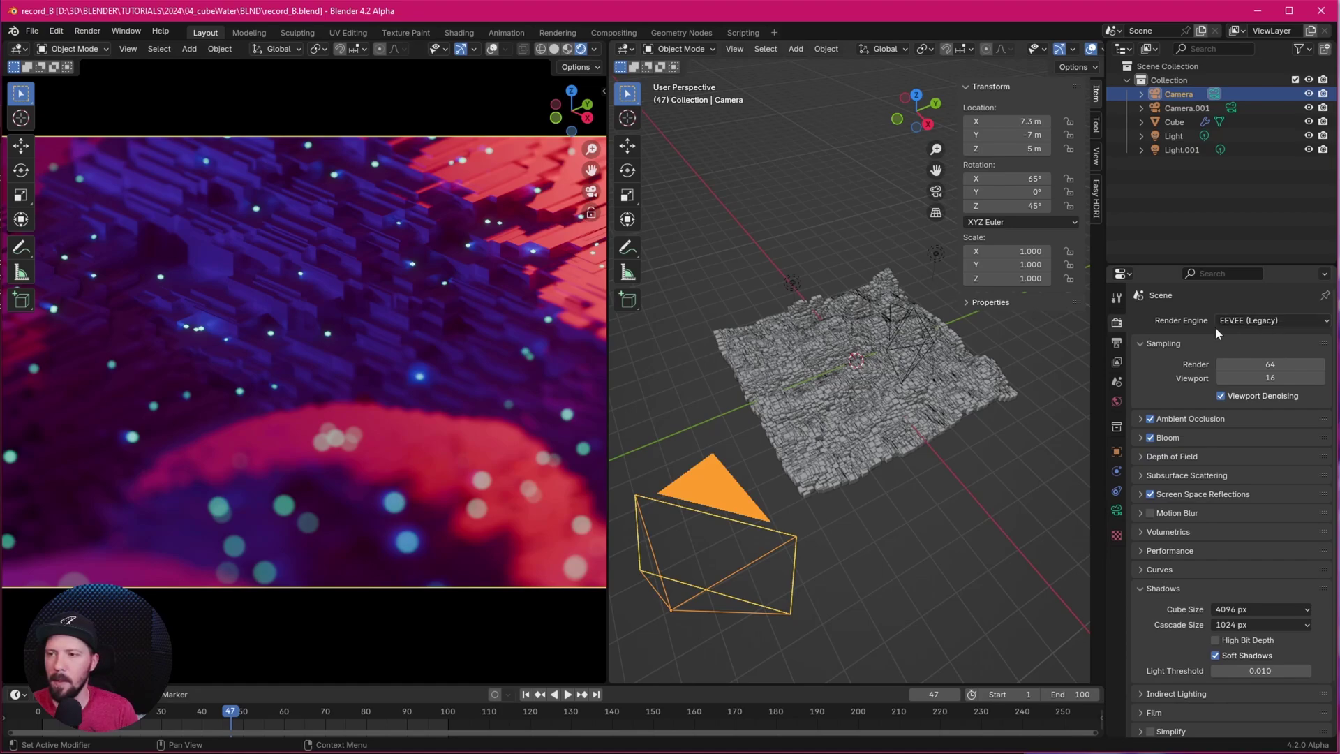
click(1271, 322)
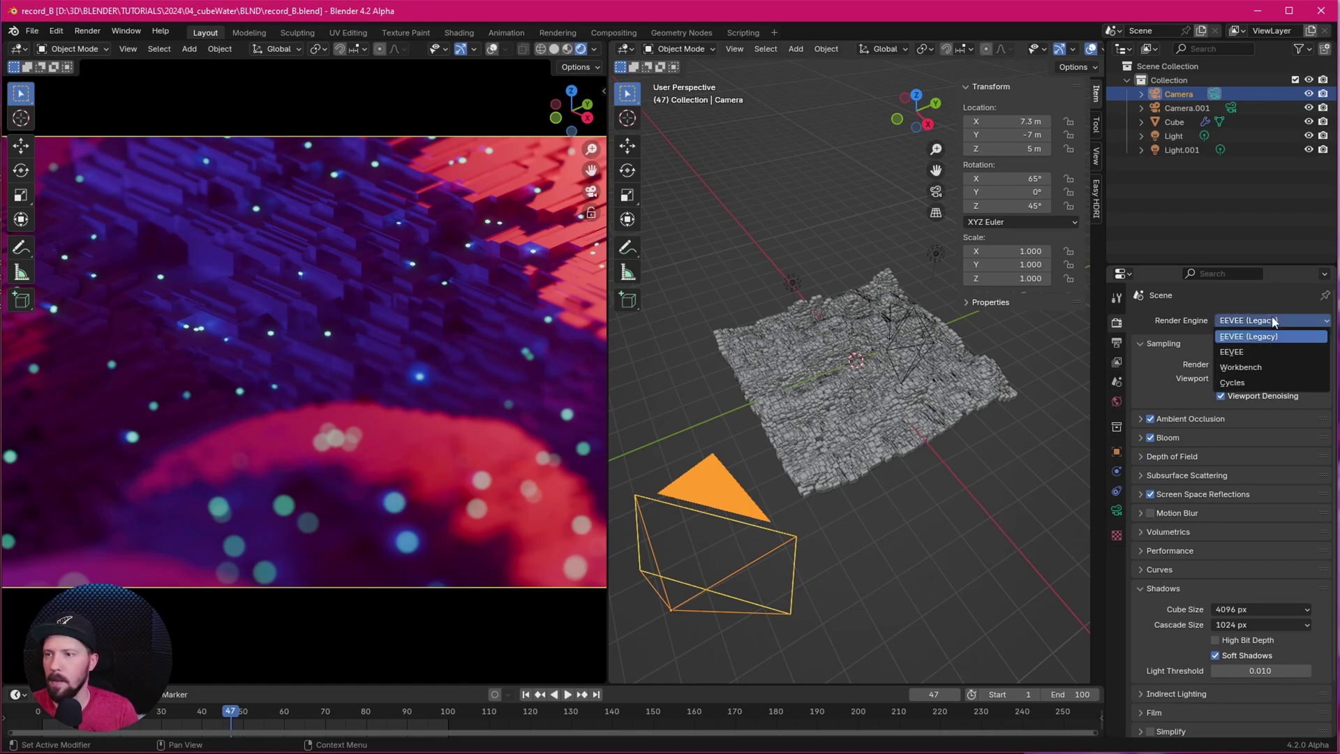
click(1263, 353)
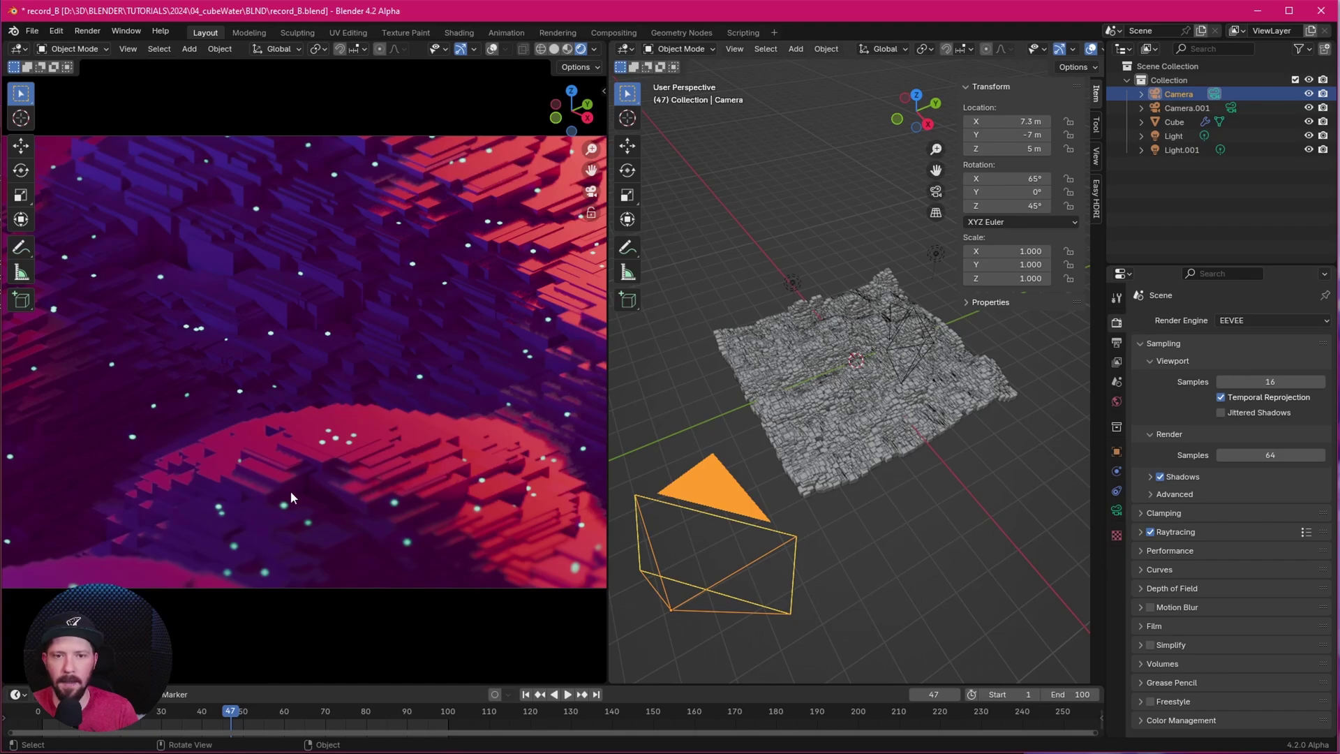
Strengthen the original camera's depth-of-field blur by lowering its F-Stop to 0.6
click(1198, 109)
click(1214, 93)
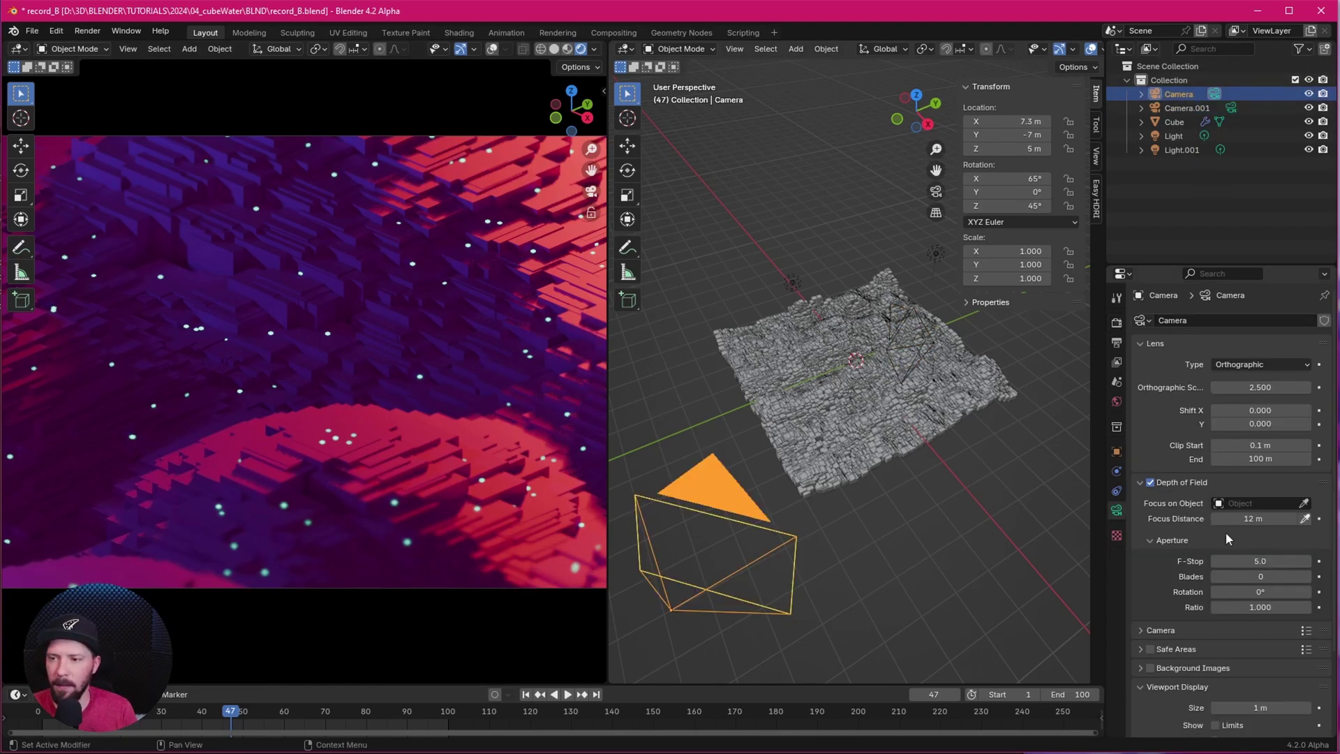
click(1250, 561)
text(1.8)
key(Return)
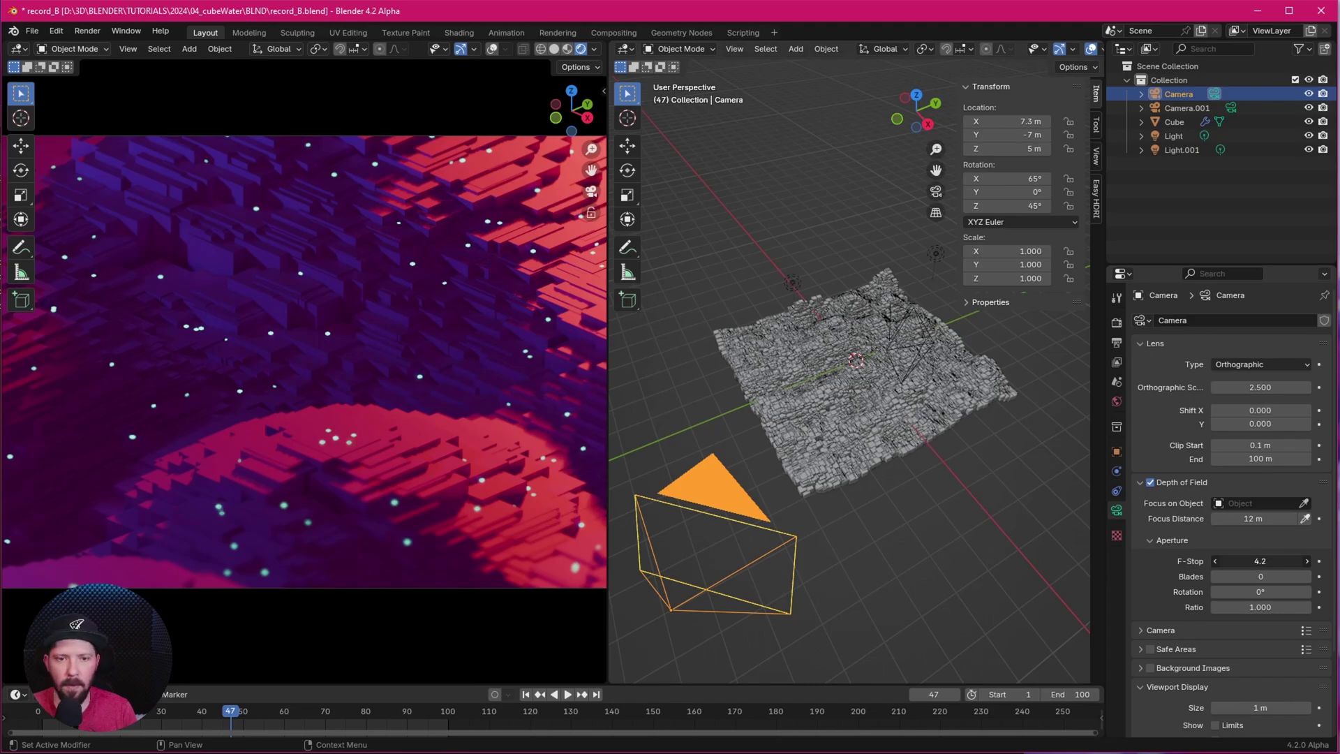
double_click(1260, 560)
text(0.8)
key(Return)
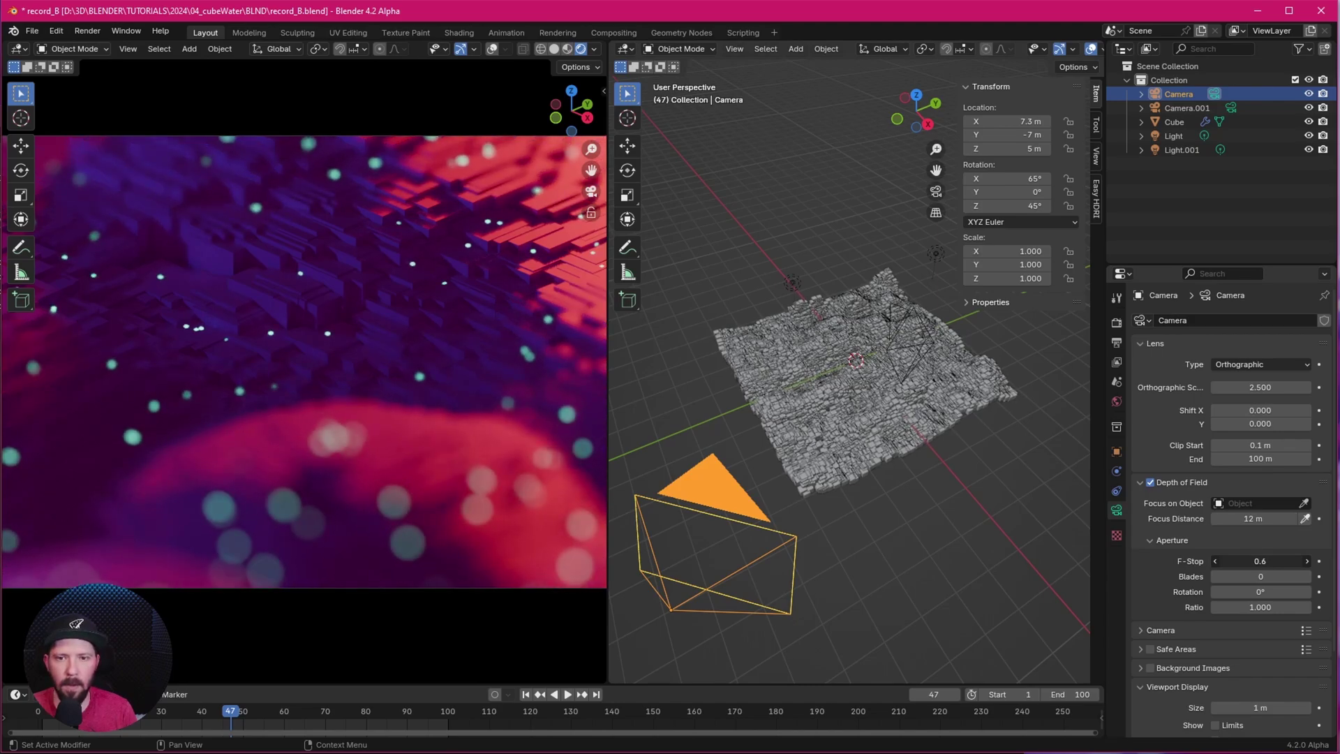
double_click(1260, 561)
text(0.6)
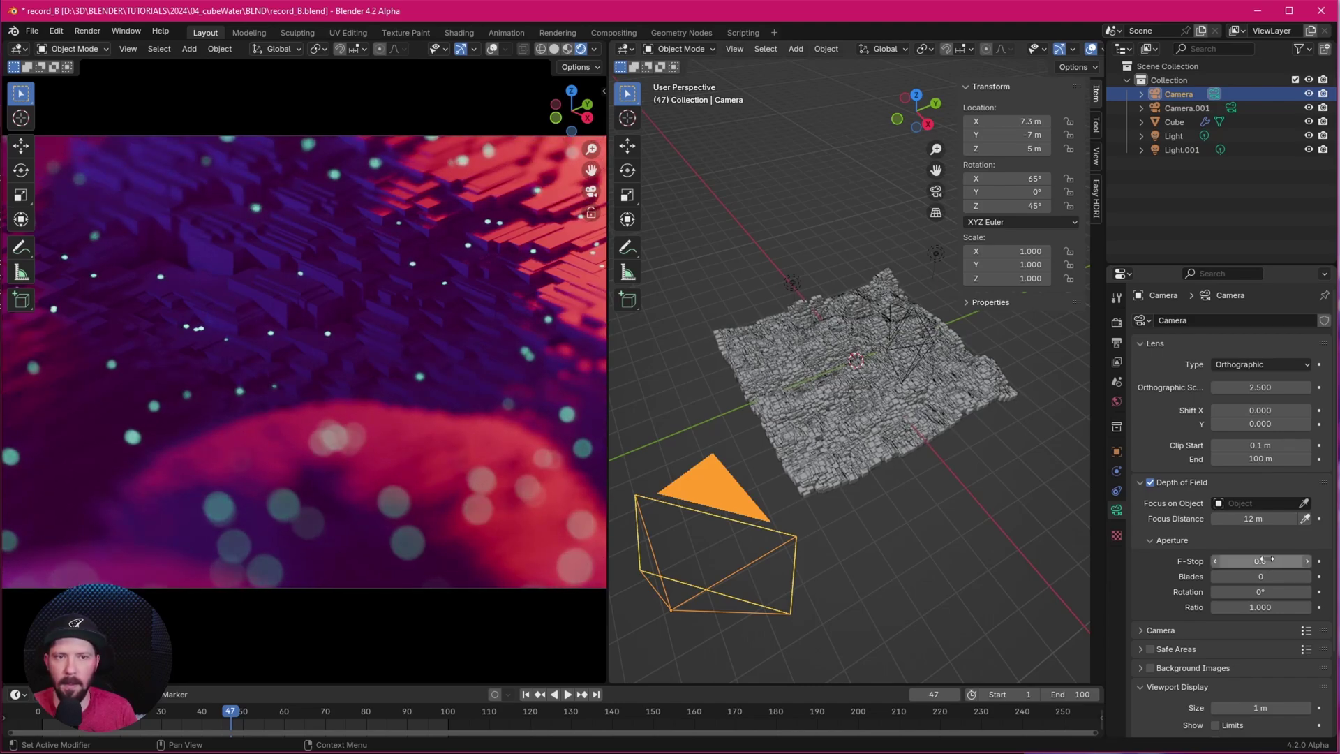
key(Return)
Make the duplicated camera active and lower its F-Stop to 1.0
click(1230, 107)
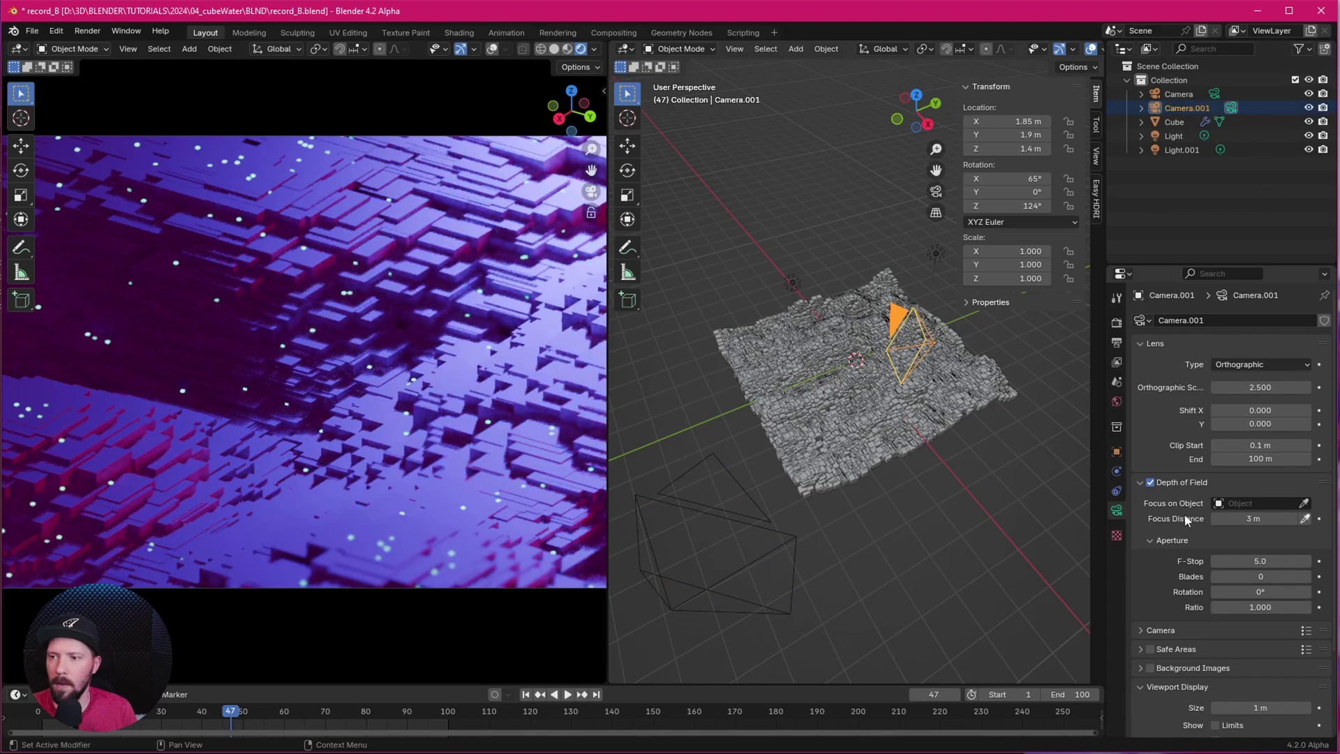
double_click(1260, 561)
text(0.8)
key(Return)
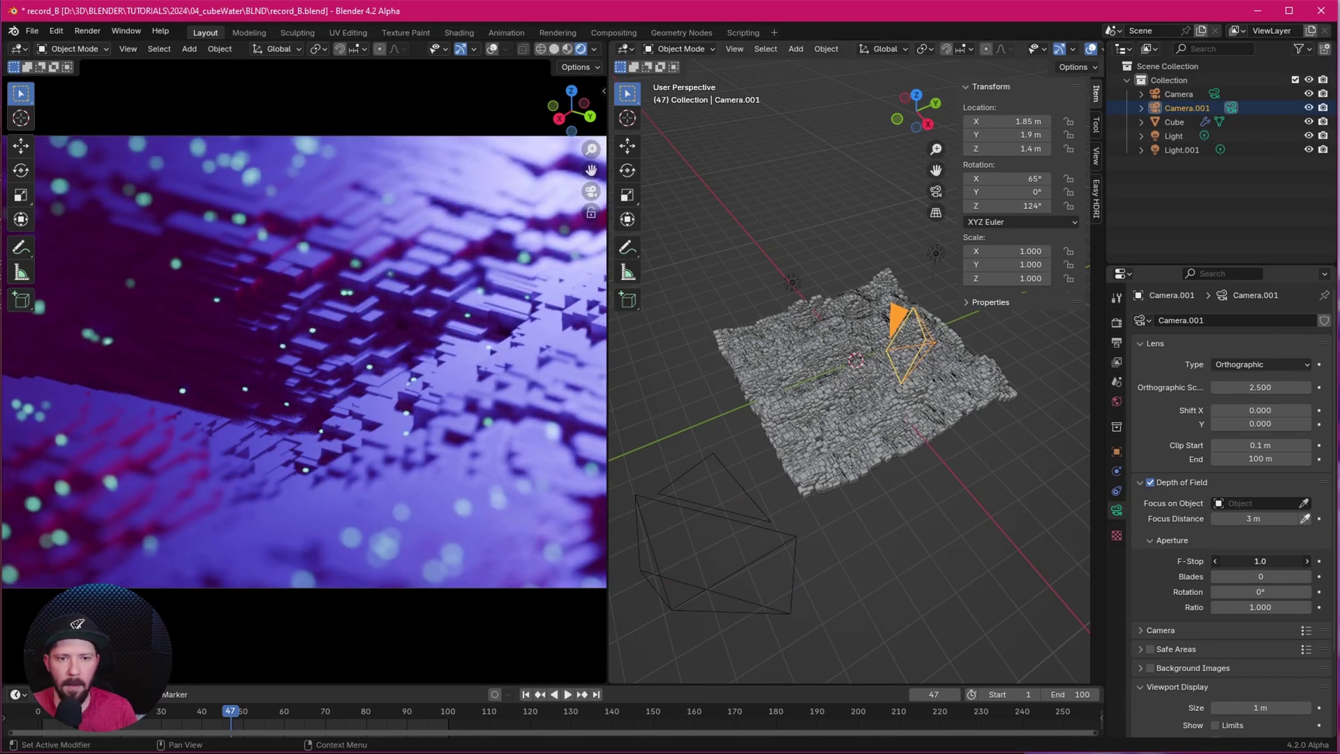
double_click(1260, 561)
text(1)
key(Return)
scroll(296, 332, down, 2)
scroll(296, 332, up, 2)
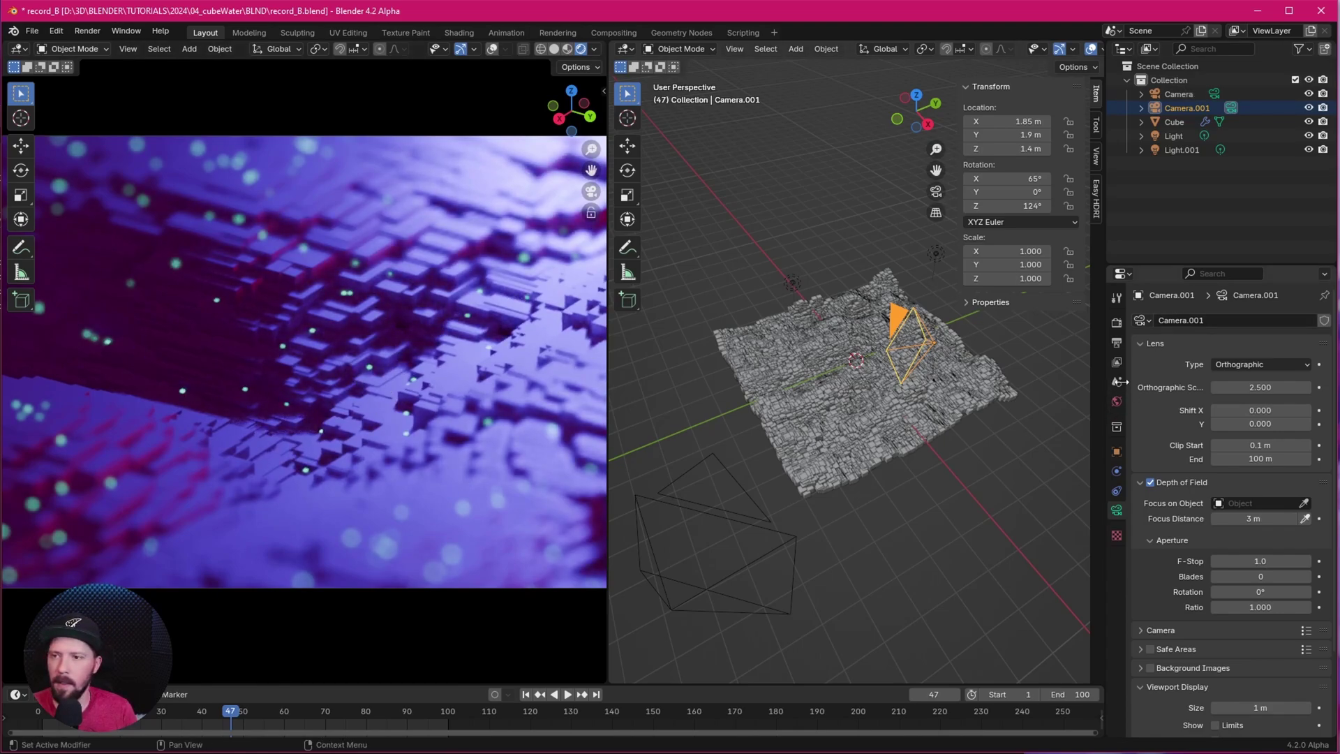
Set the render raytracing Max Roughness to 1.000 and preview the animation through the camera
click(1117, 322)
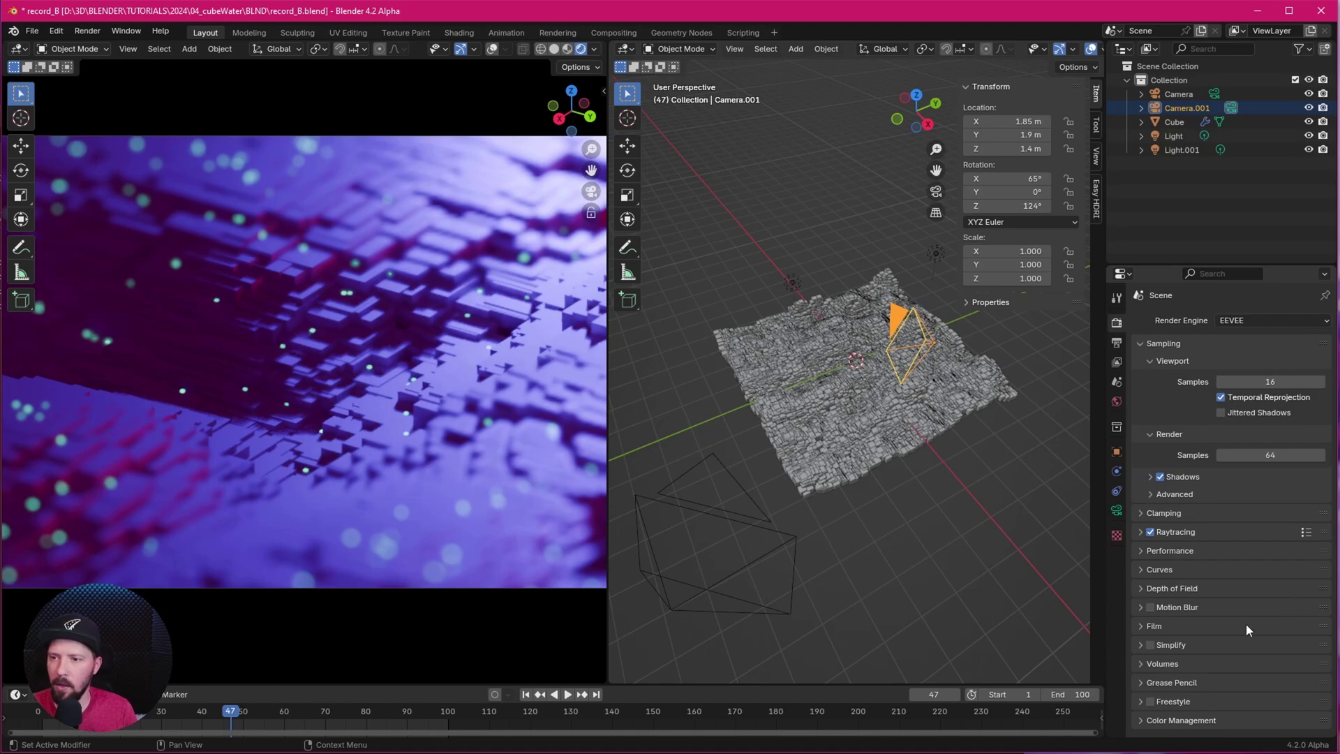
click(1142, 532)
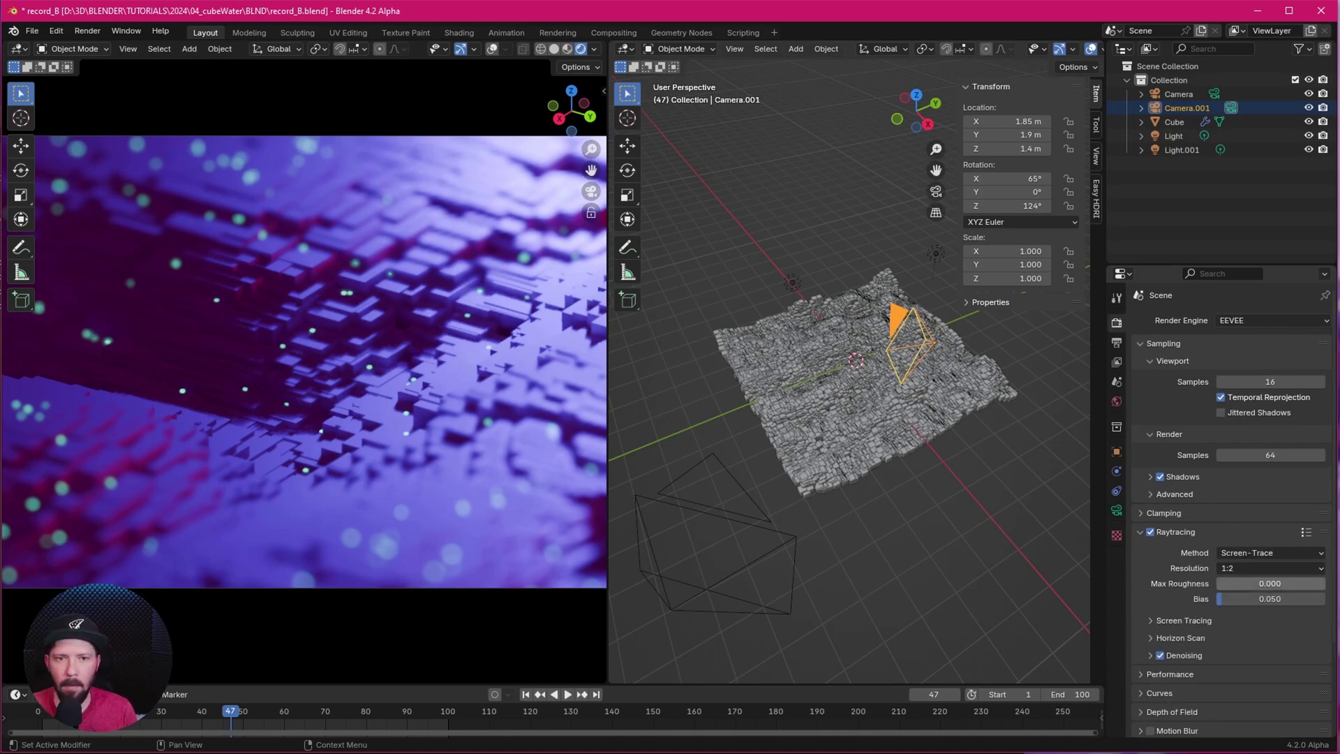
drag(1239, 582, 1326, 584)
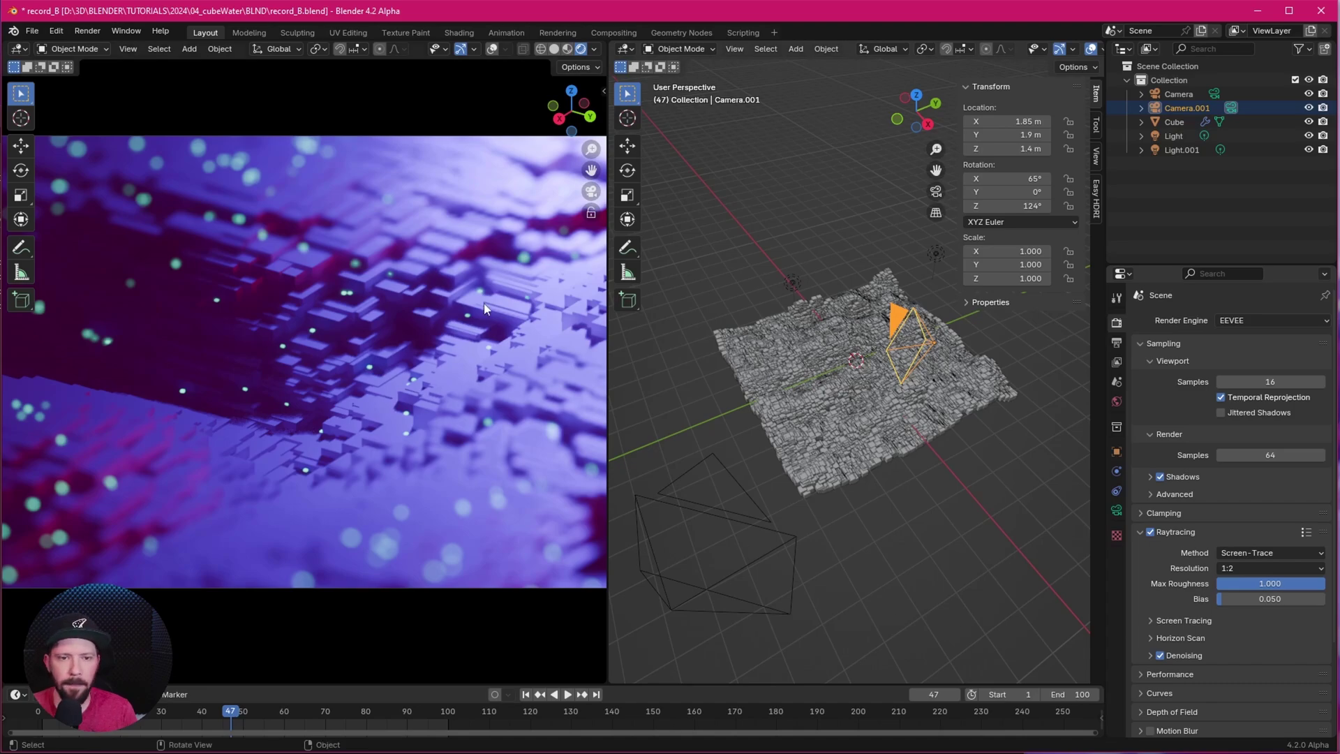
key(space)
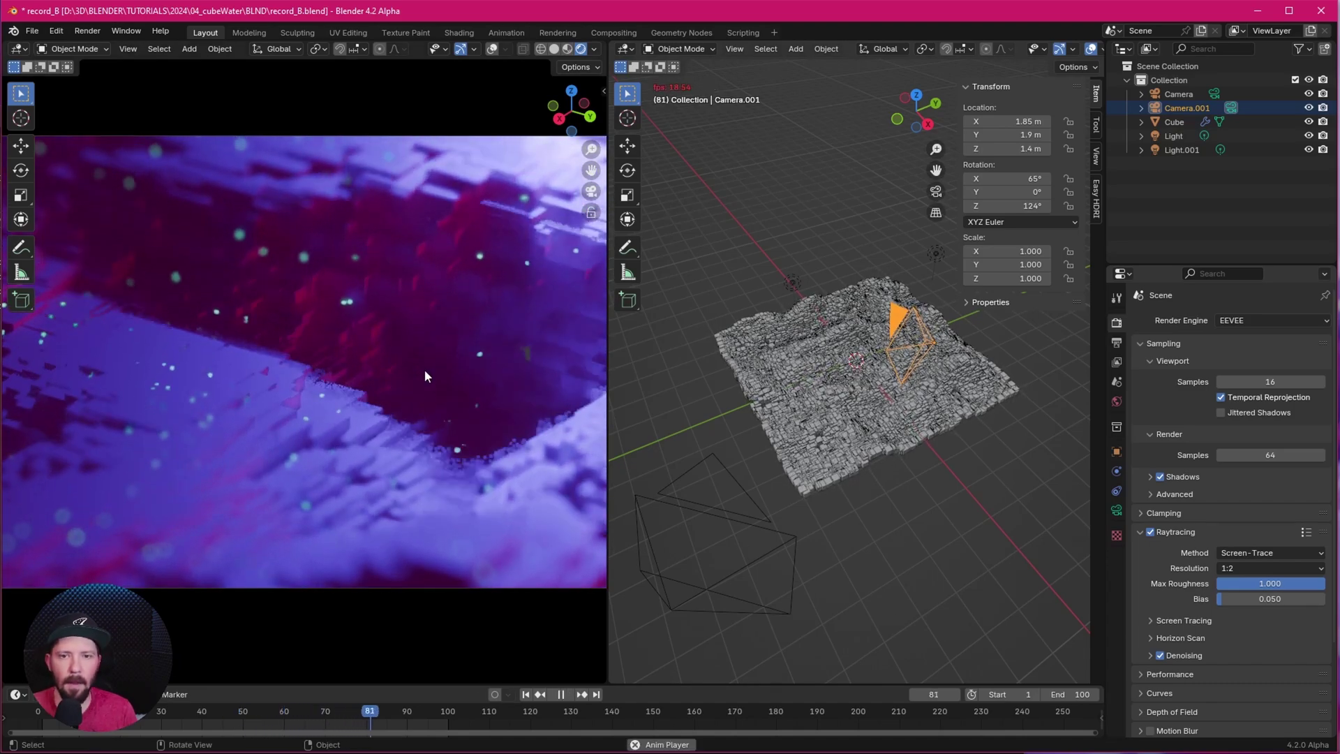
key(Escape)
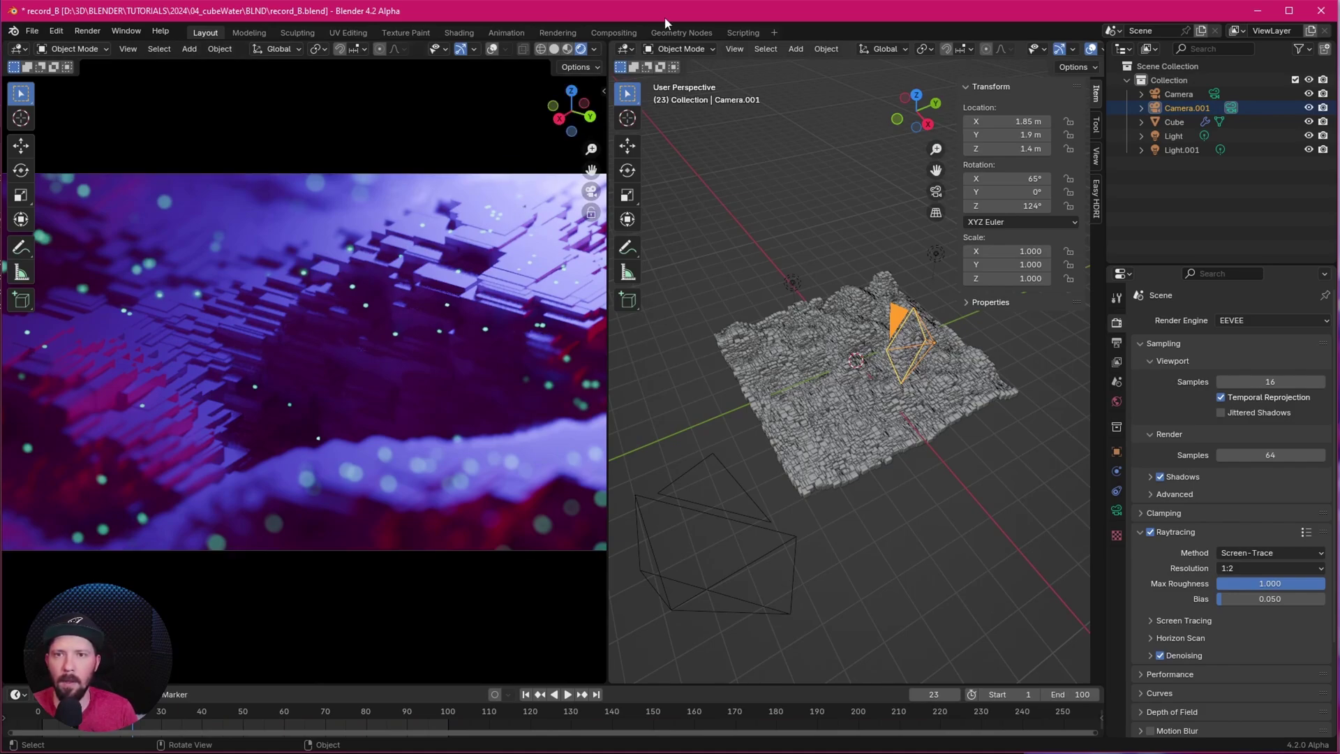
Enable compositing nodes for the scene and move the Composite node farther away from Render Layers
click(620, 33)
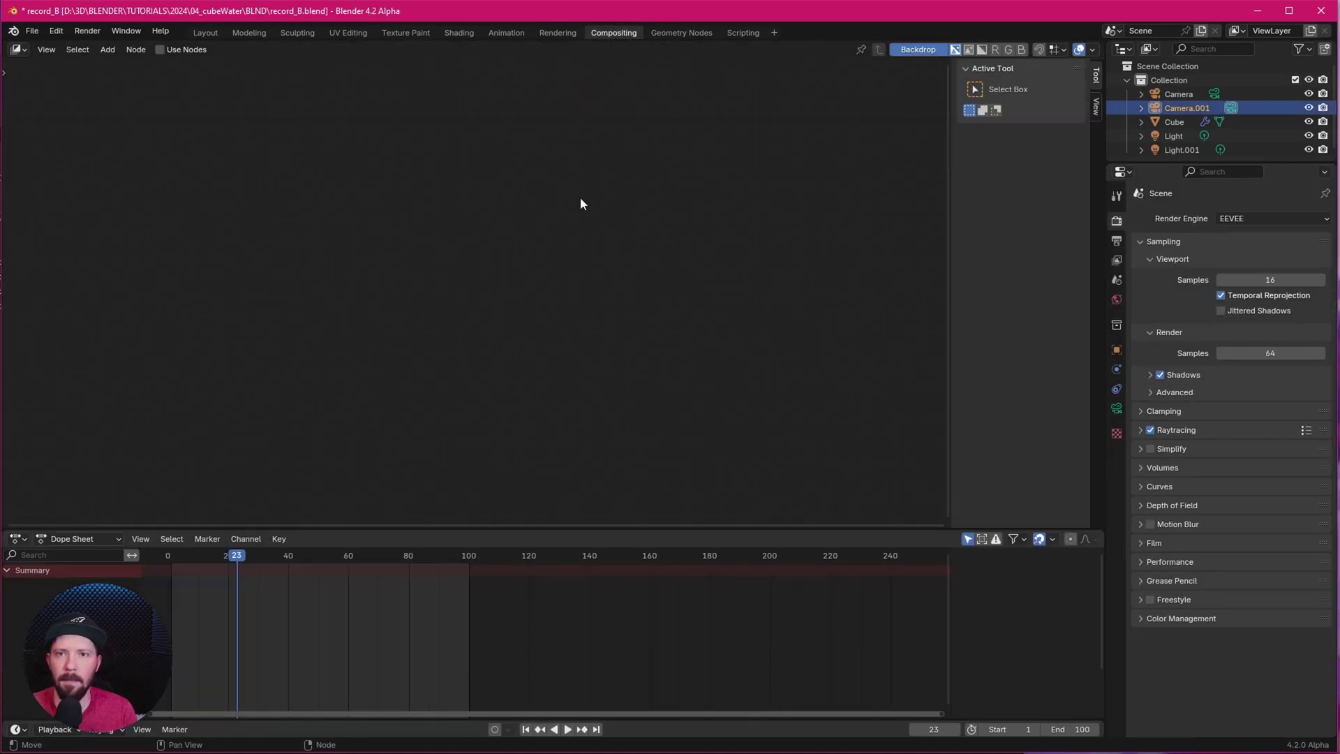
click(174, 53)
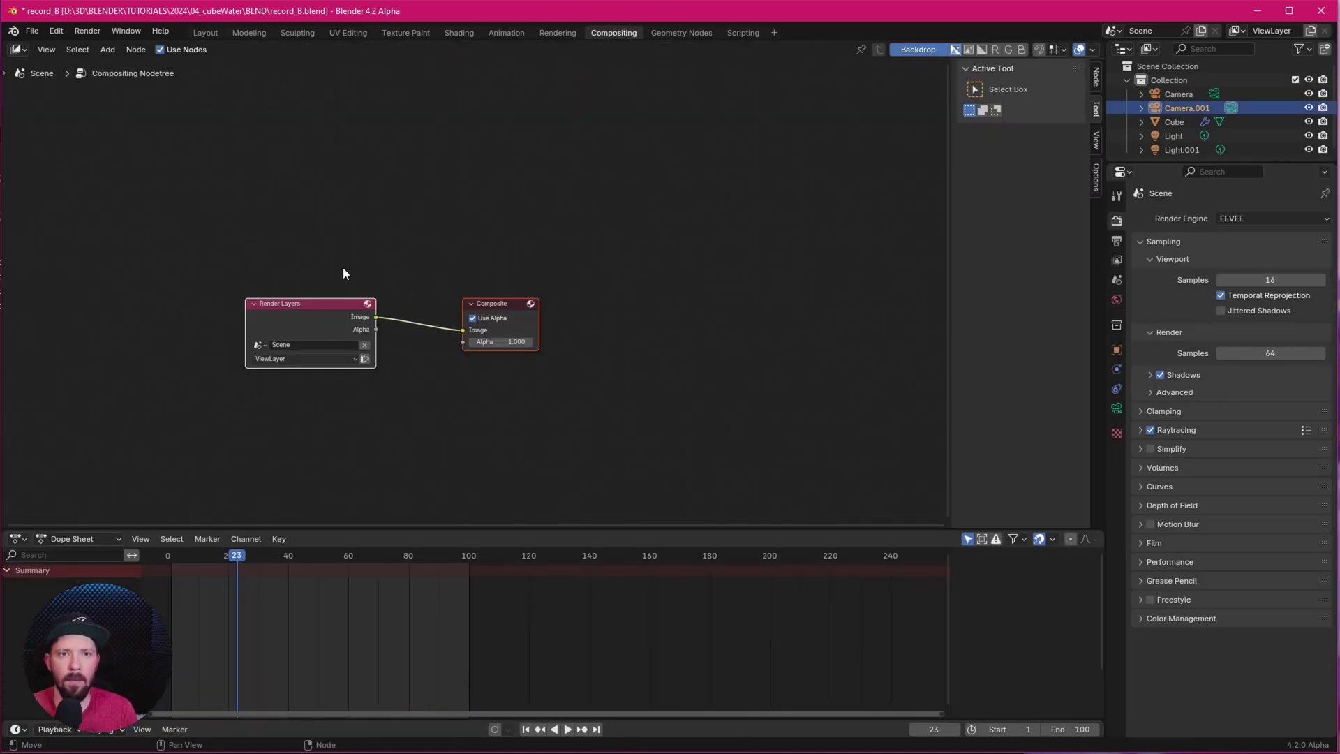
click(605, 248)
drag(527, 301, 661, 306)
Render a still image of the current frame and close the render result window
click(89, 32)
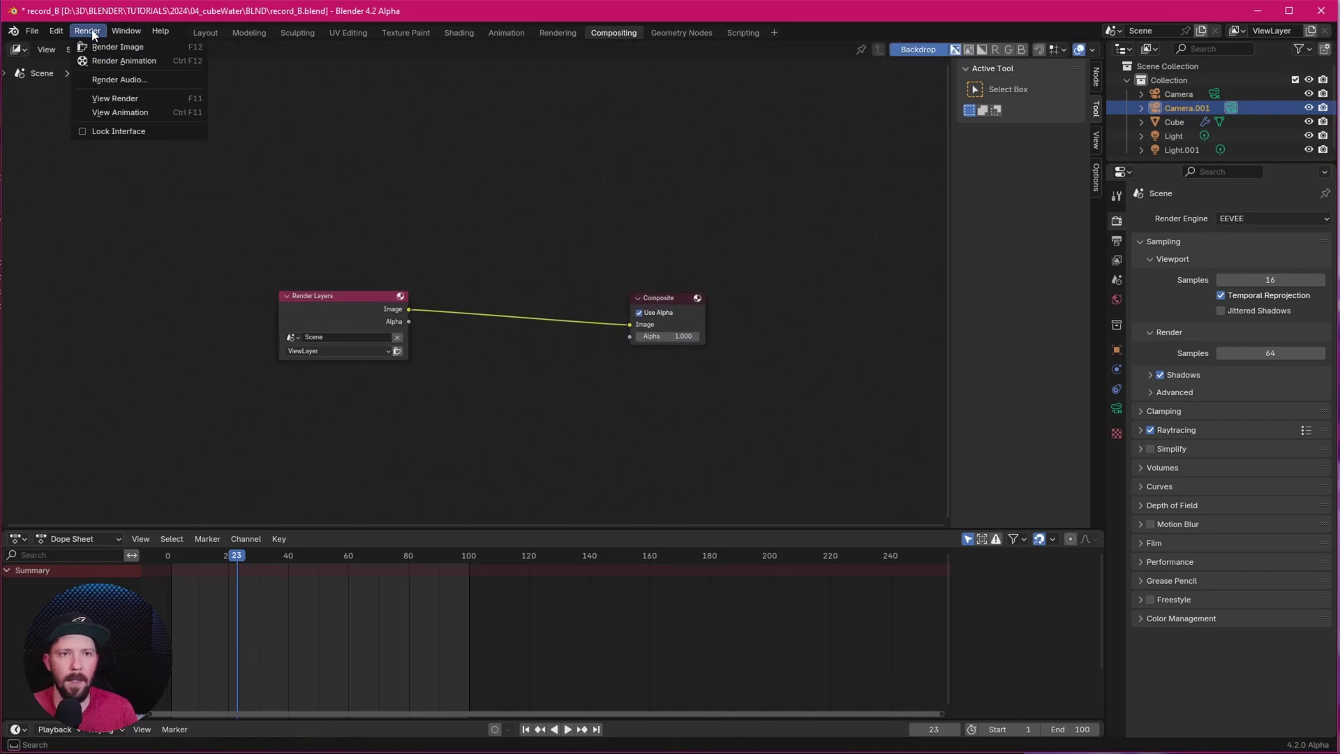
click(117, 47)
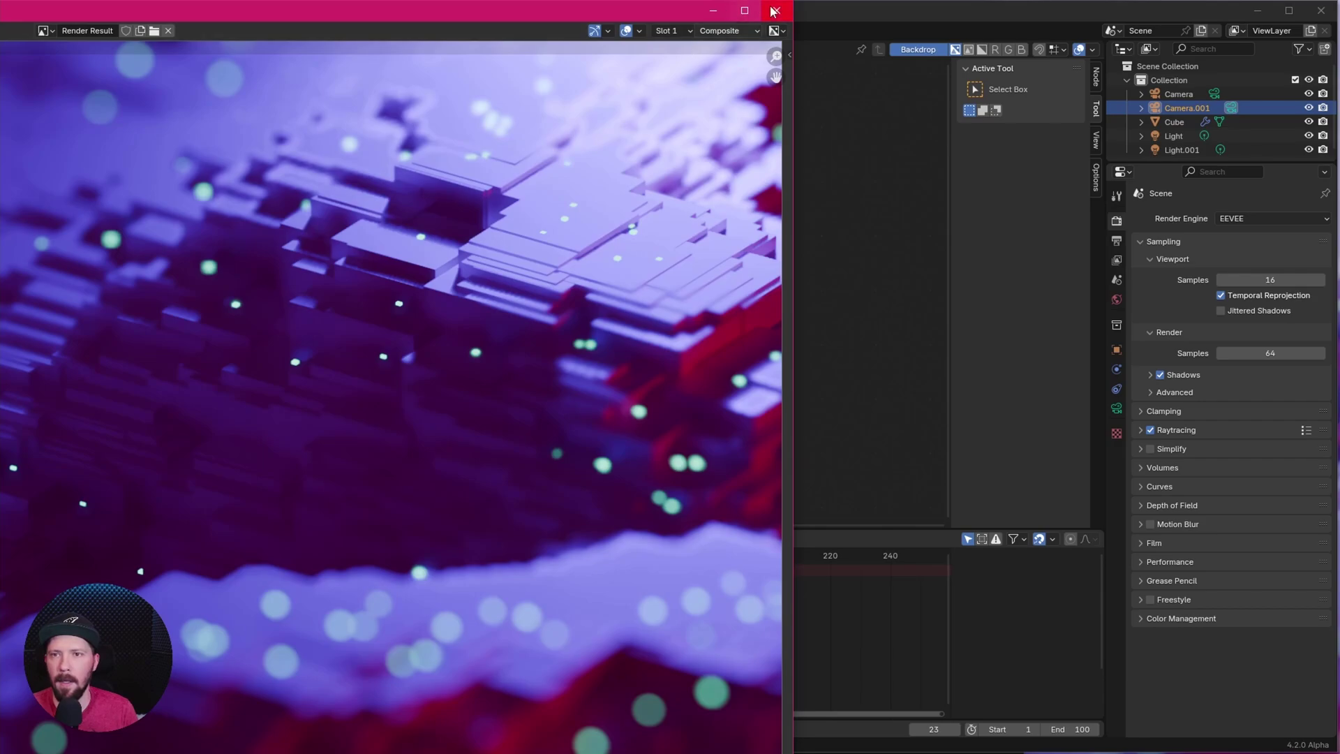
click(773, 11)
Add a Viewer node above the Composite node and connect the Render Layers Image output to it
key(shift+a)
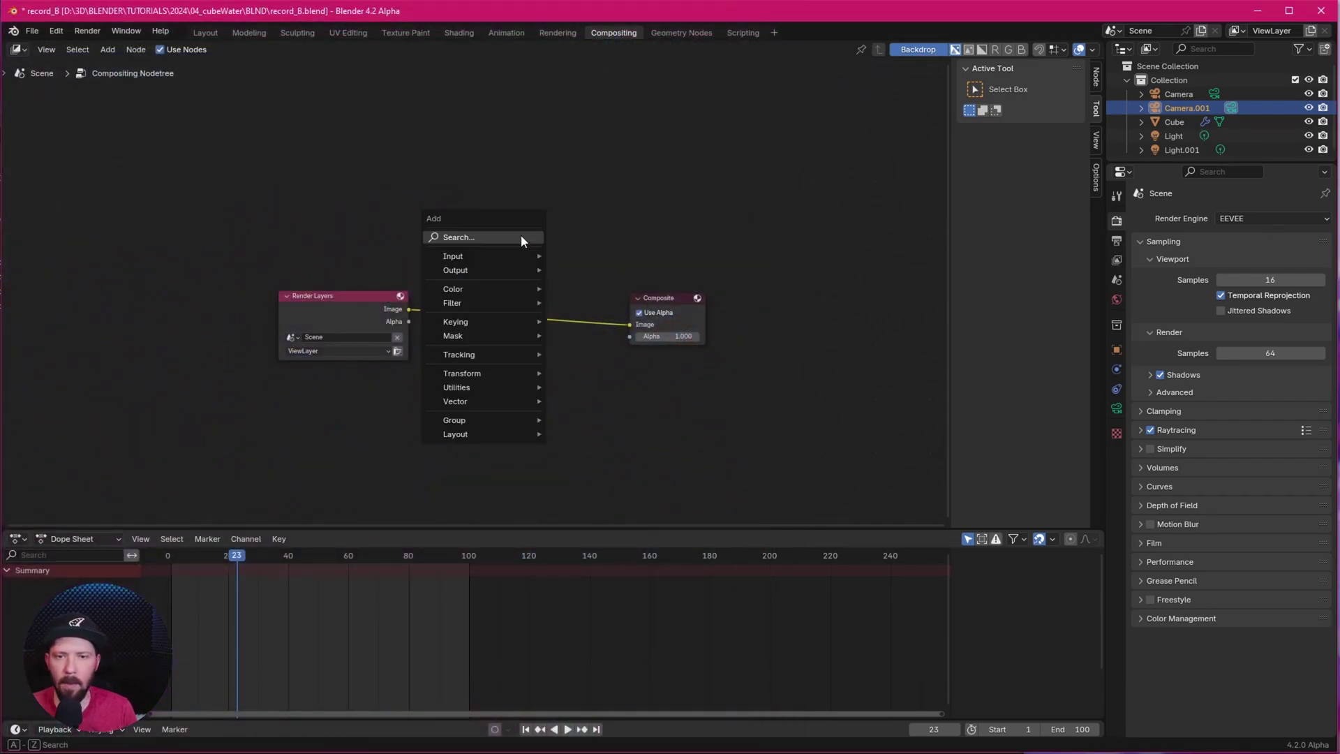
text(viewer)
key(Return)
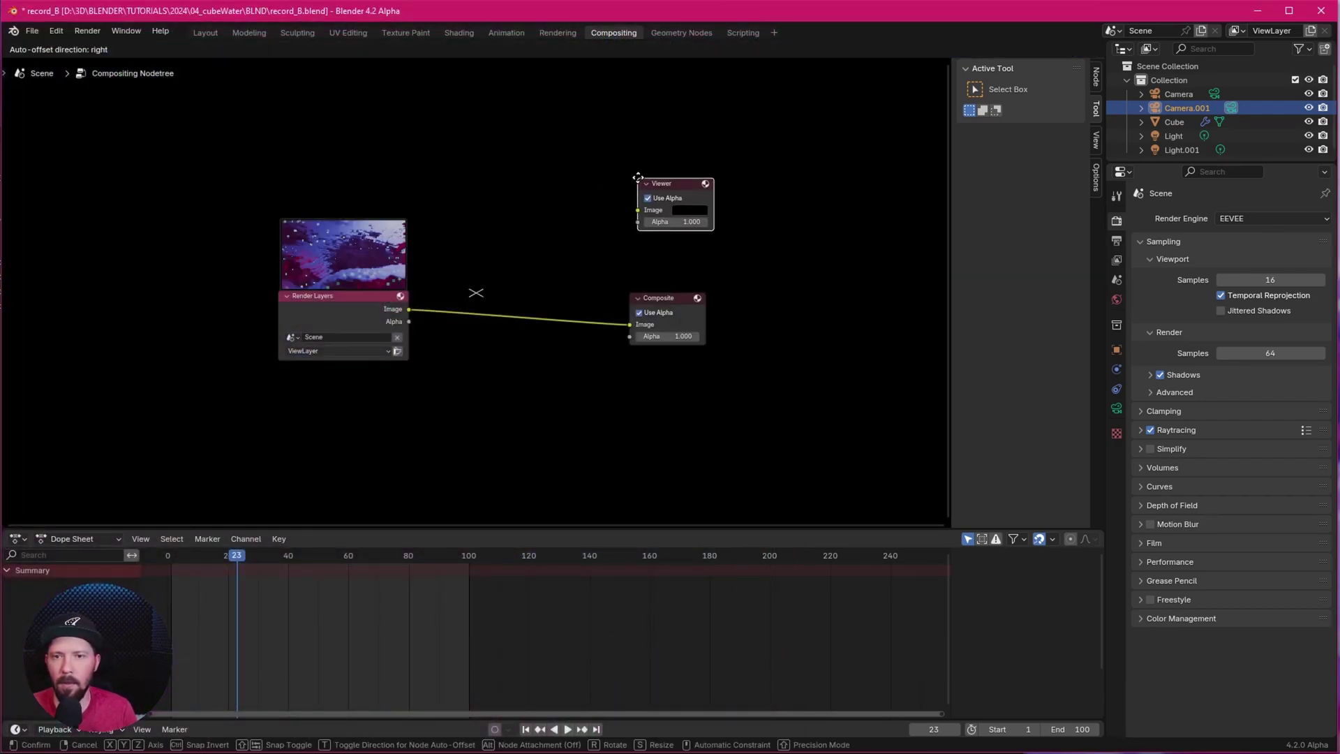
click(647, 167)
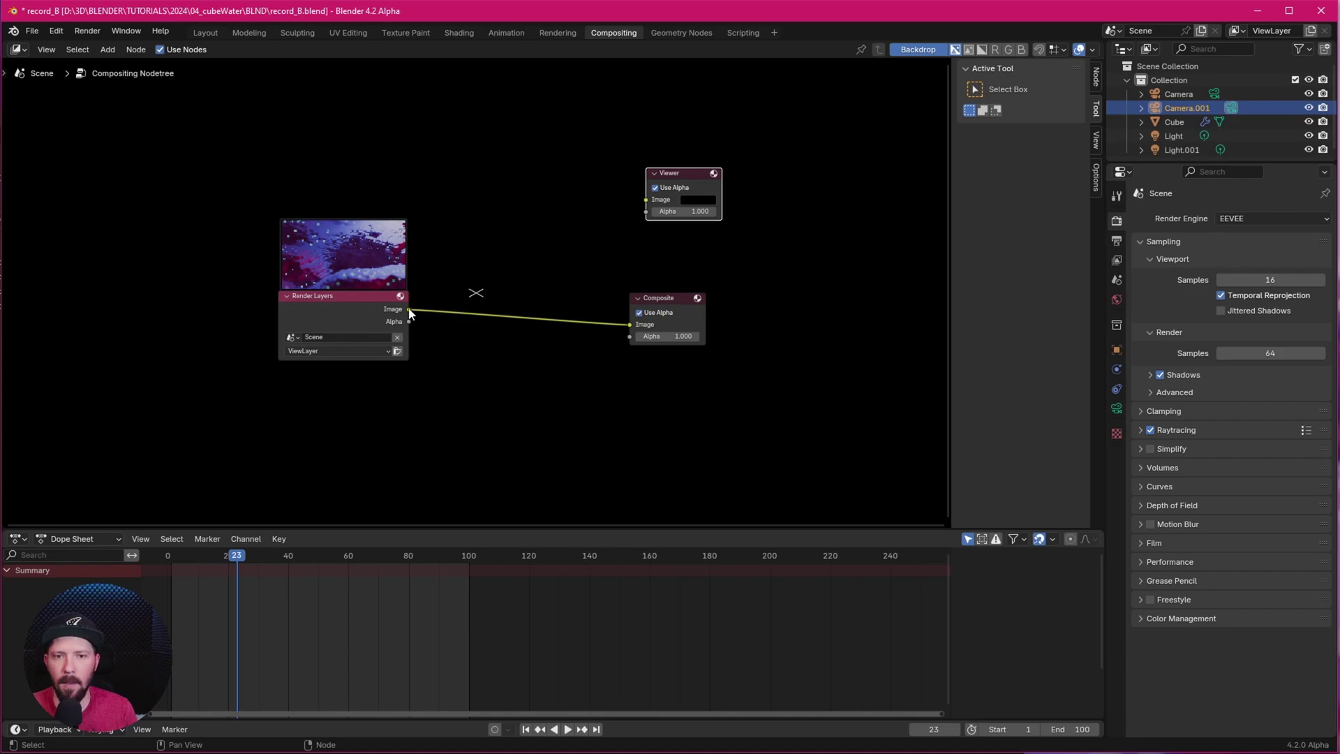
drag(409, 309, 654, 201)
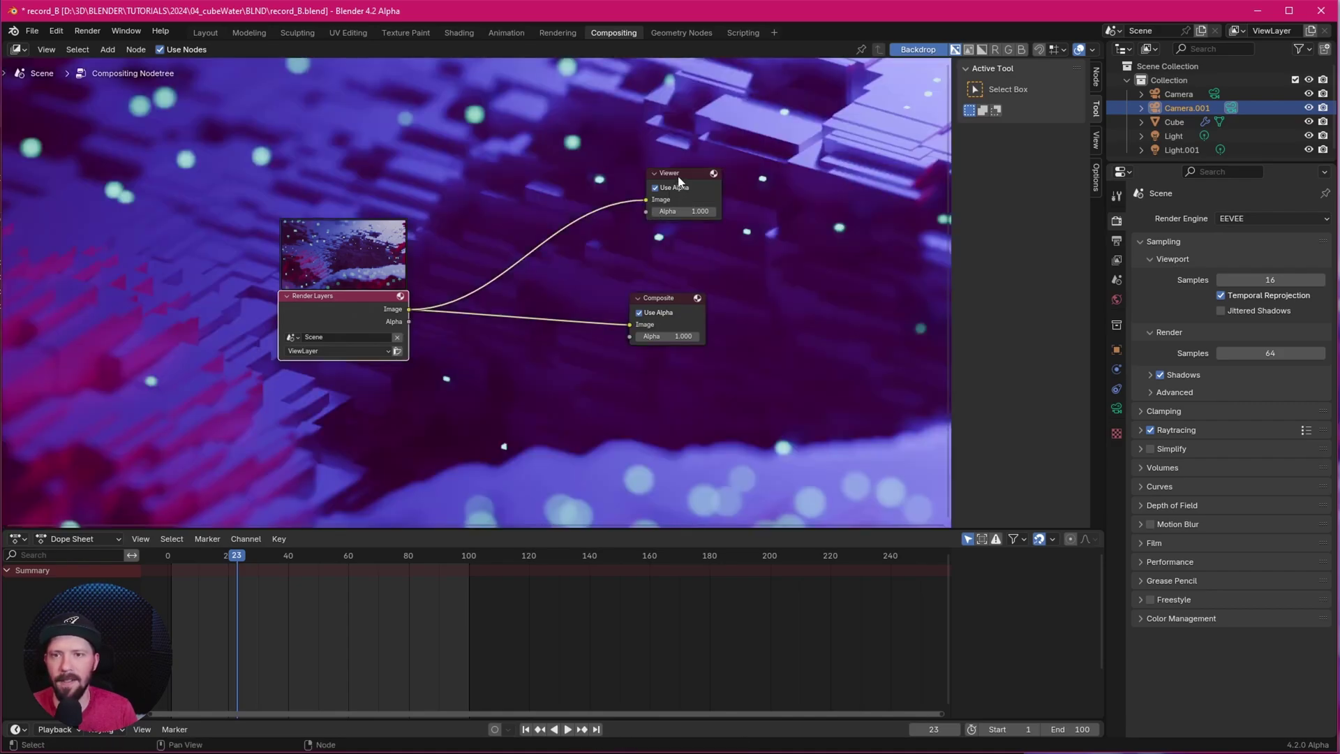
Shrink the compositor backdrop to a zoom of 0.59 so the whole render fits
click(1096, 179)
click(1096, 141)
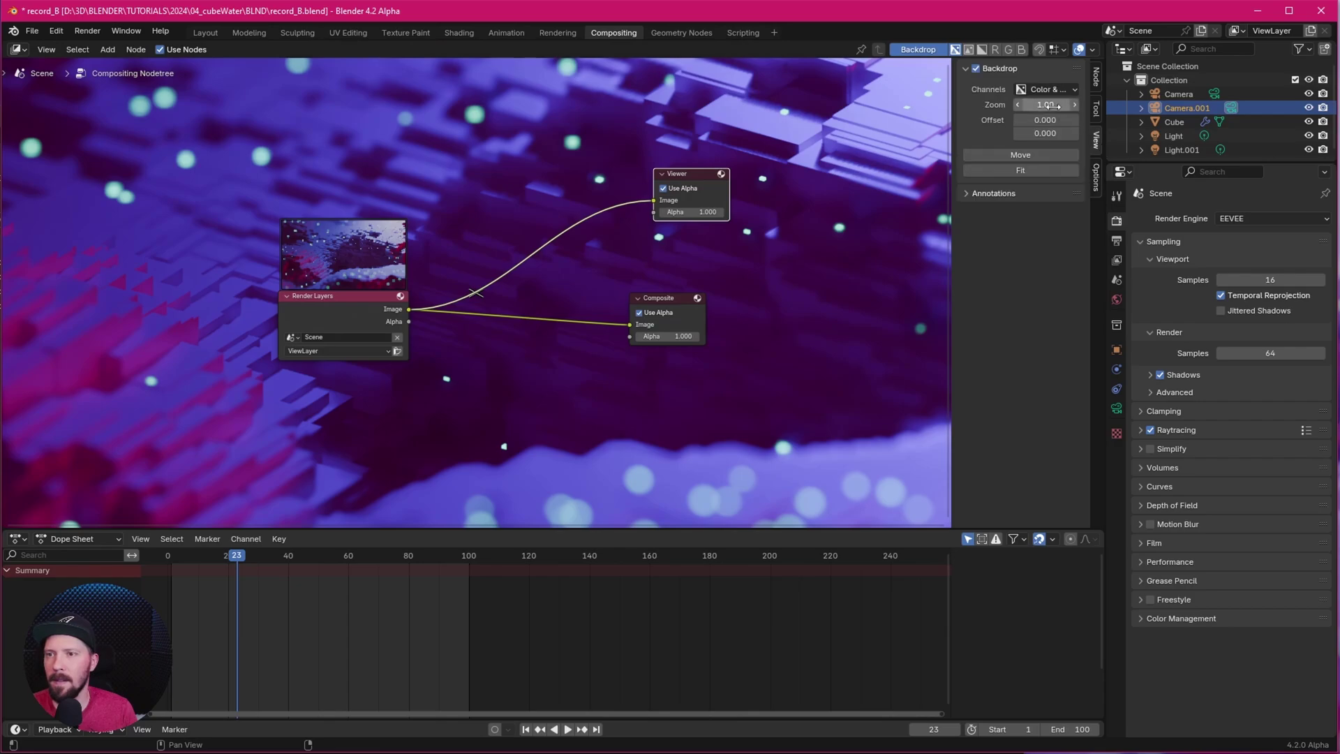
drag(1054, 105, 1018, 104)
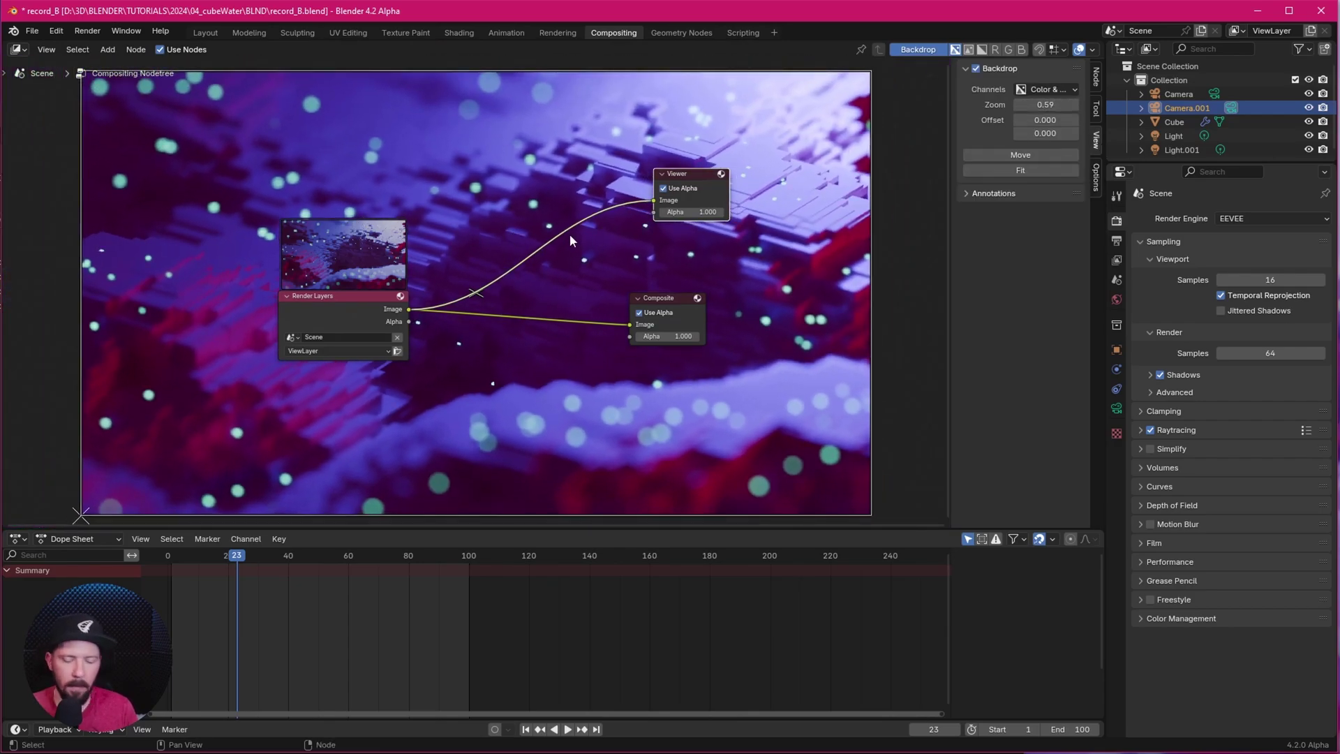
Join the Viewer and Composite links with a reroute and insert a Glare node between Render Layers and the reroute
mouse_move(516, 158)
shift+right_down()
mouse_move(548, 290)
mouse_move(538, 380)
shift+right_up()
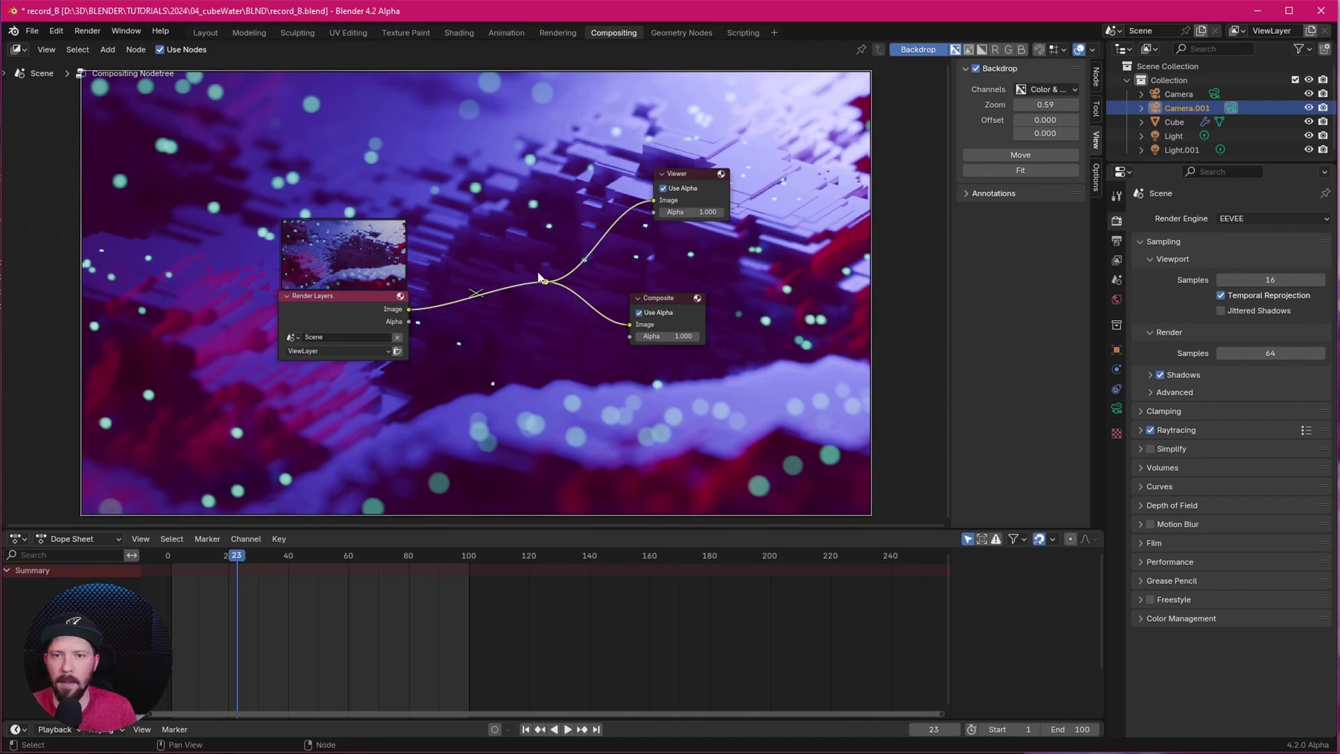
key(shift+a)
click(511, 218)
text(glare)
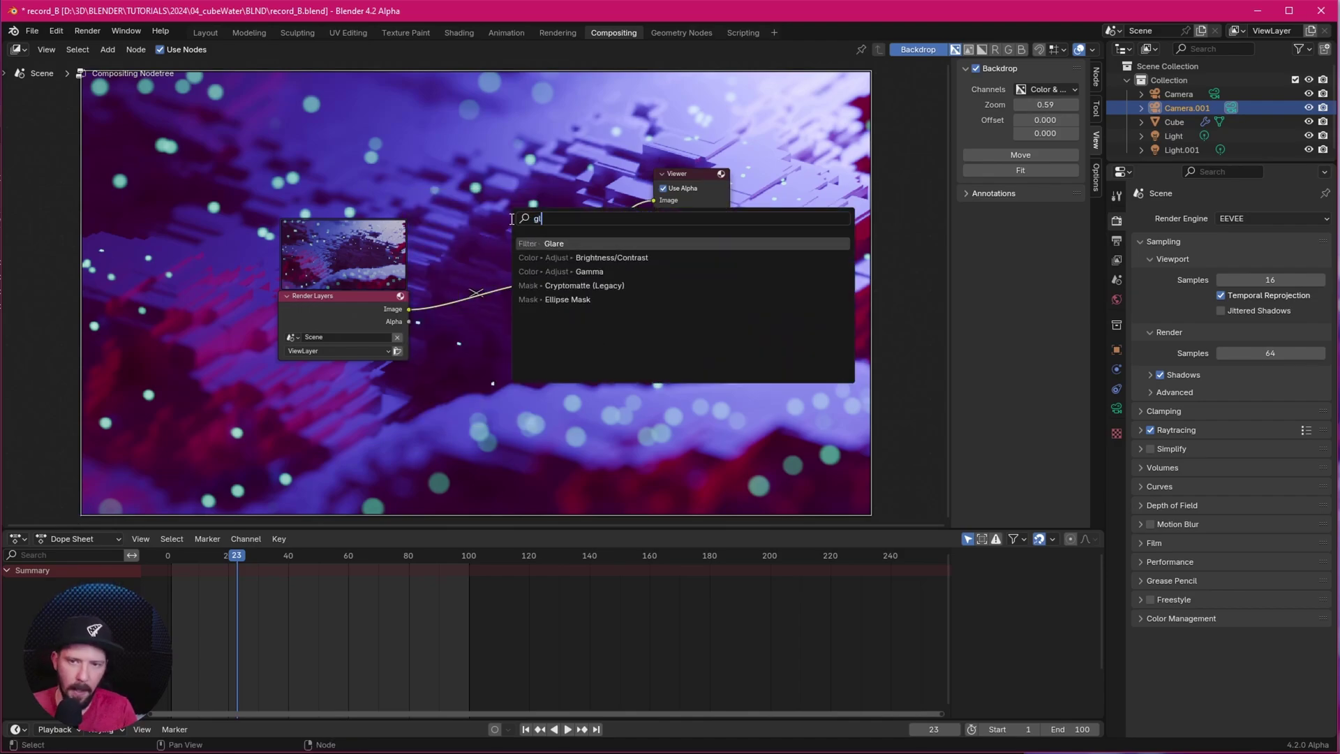
key(Return)
click(513, 269)
Switch the Glare node's type to Bloom
scroll(513, 269, up, 2)
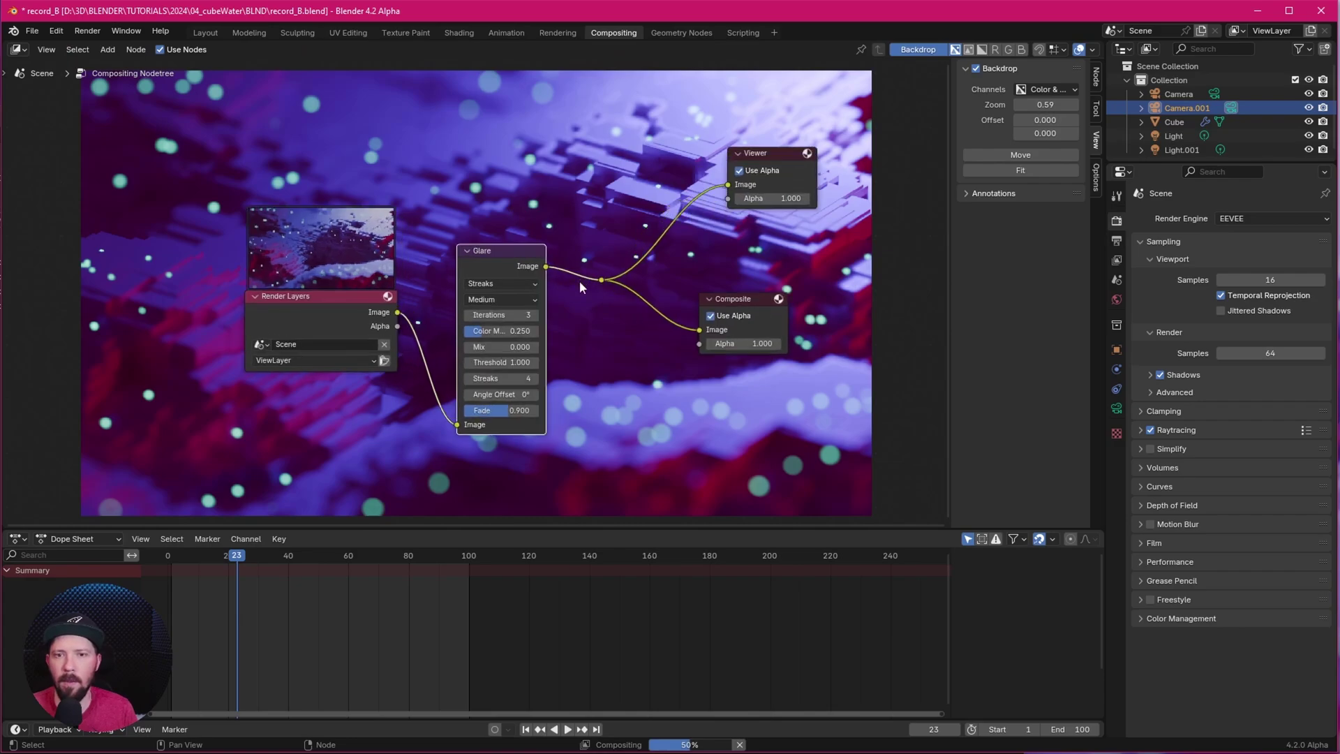
click(517, 280)
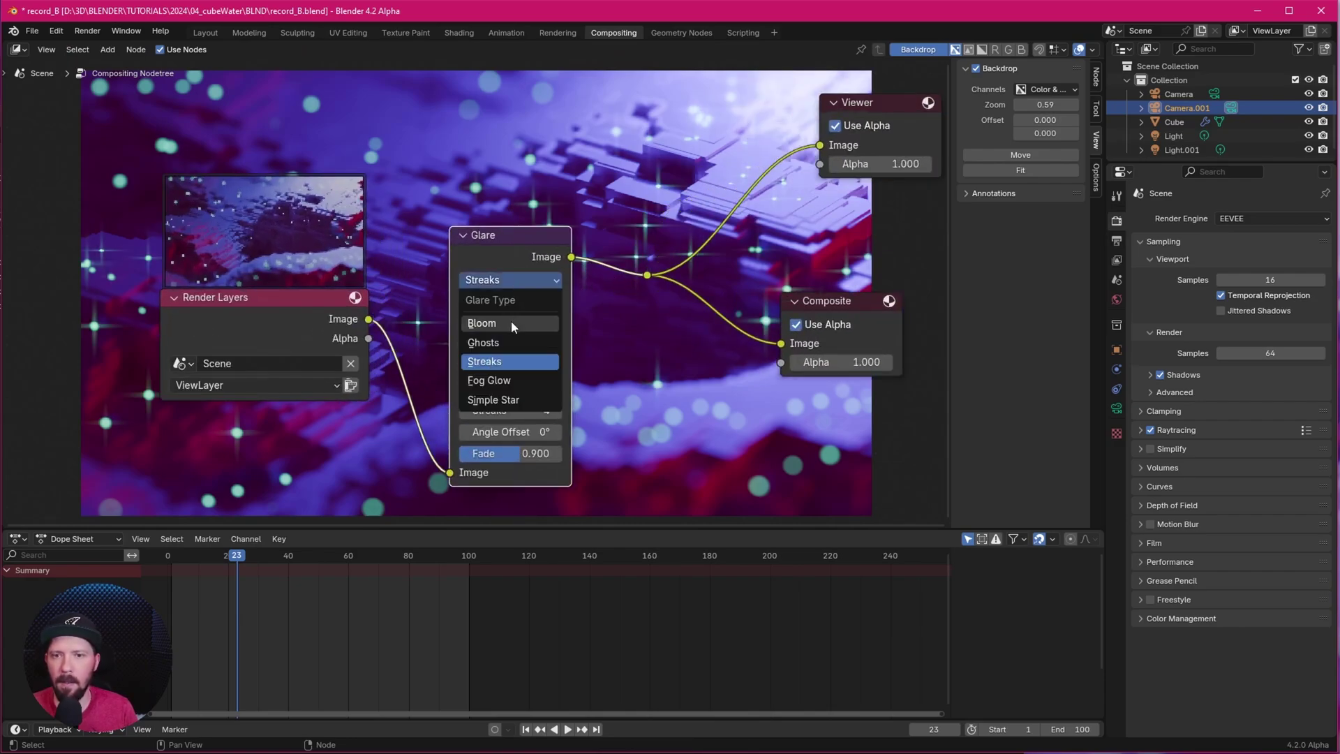
click(511, 320)
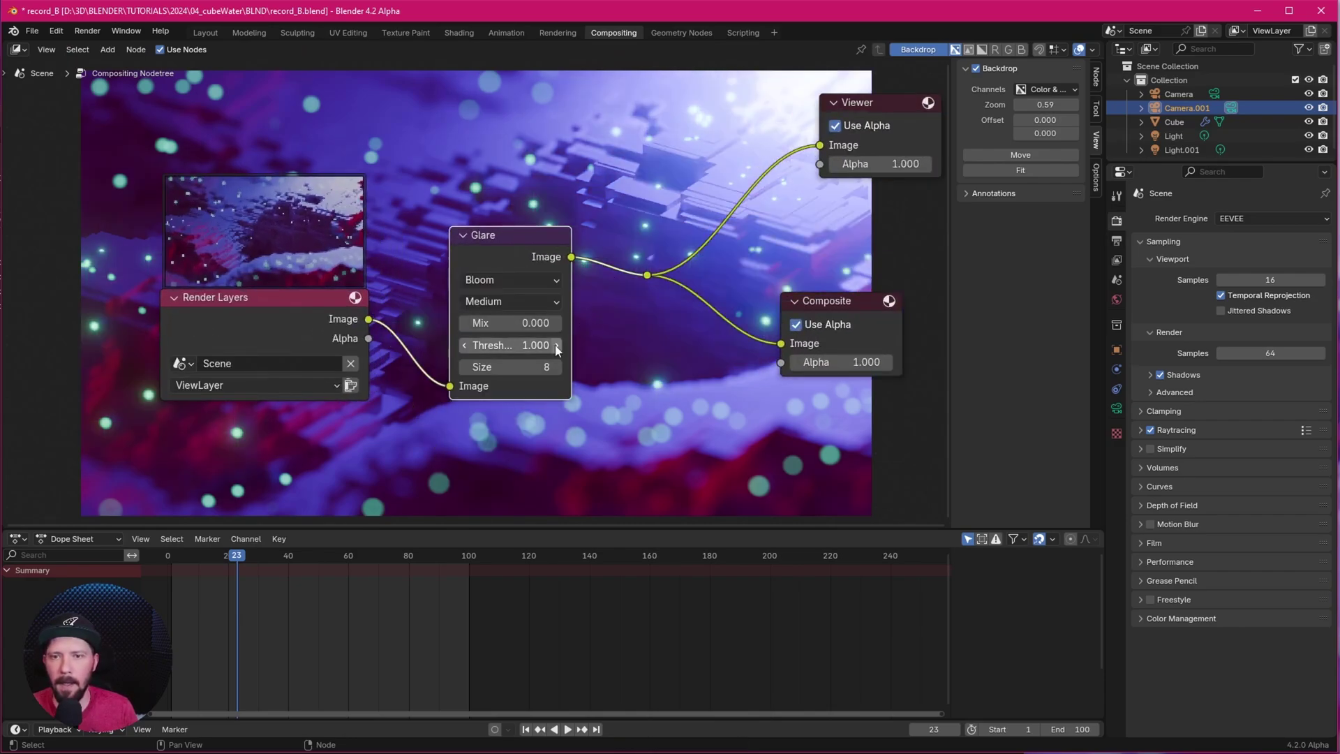
Set the Glare node's Threshold to 1.800 to restrict the bloom to brighter areas
scroll(775, 195, down, 1)
scroll(774, 195, down, 2)
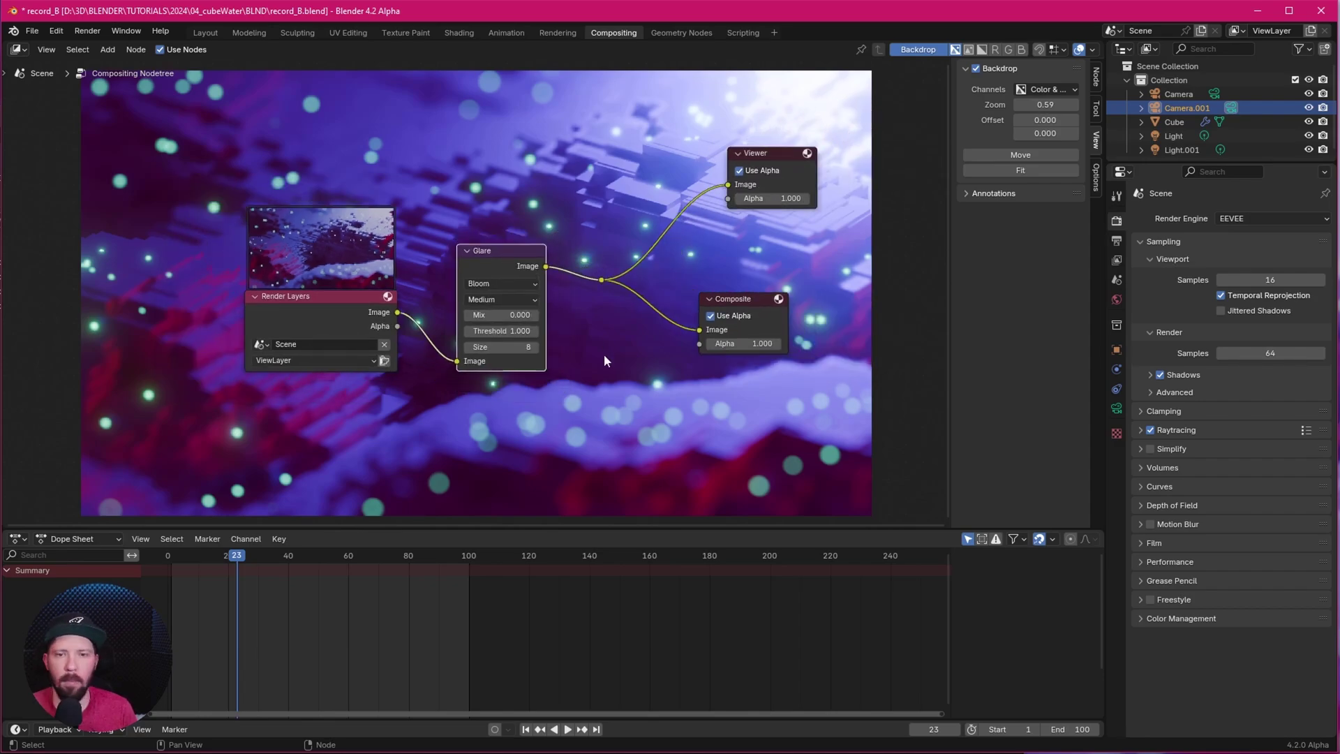
scroll(606, 321, up, 1)
scroll(586, 339, down, 1)
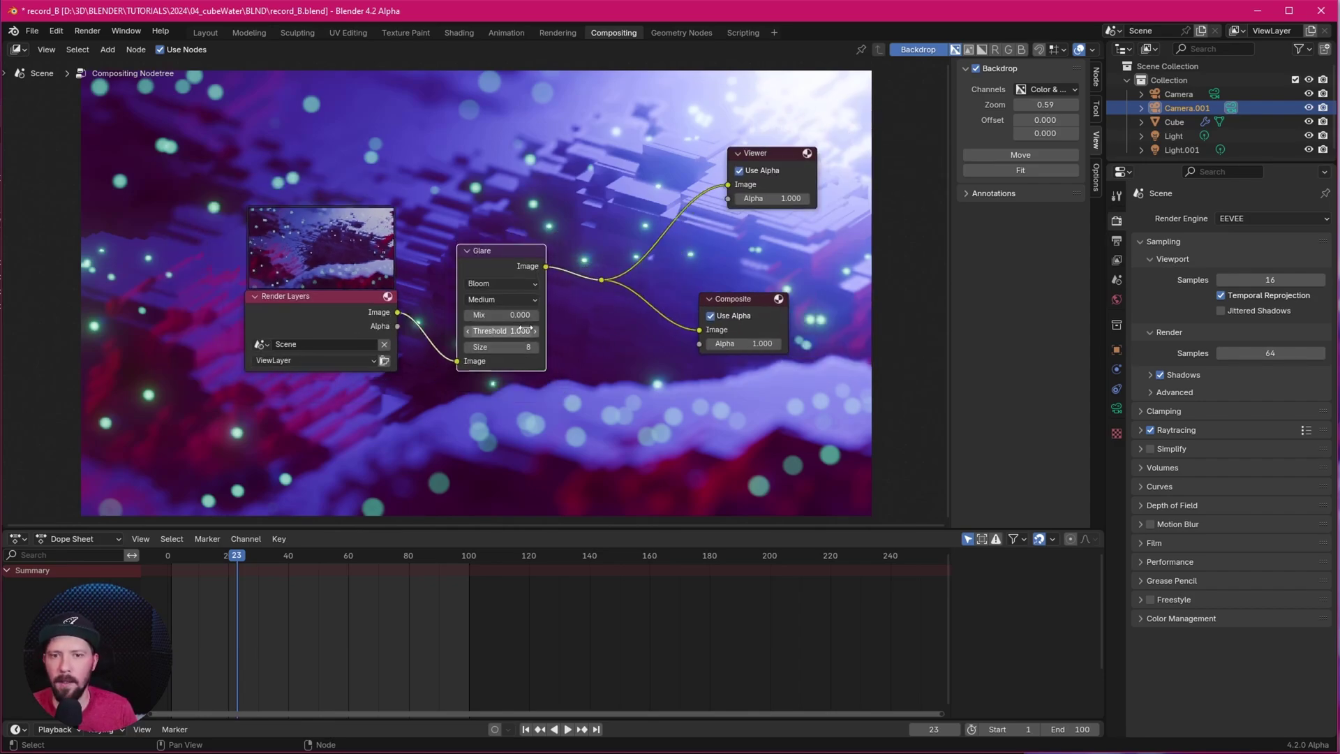
drag(501, 331, 571, 331)
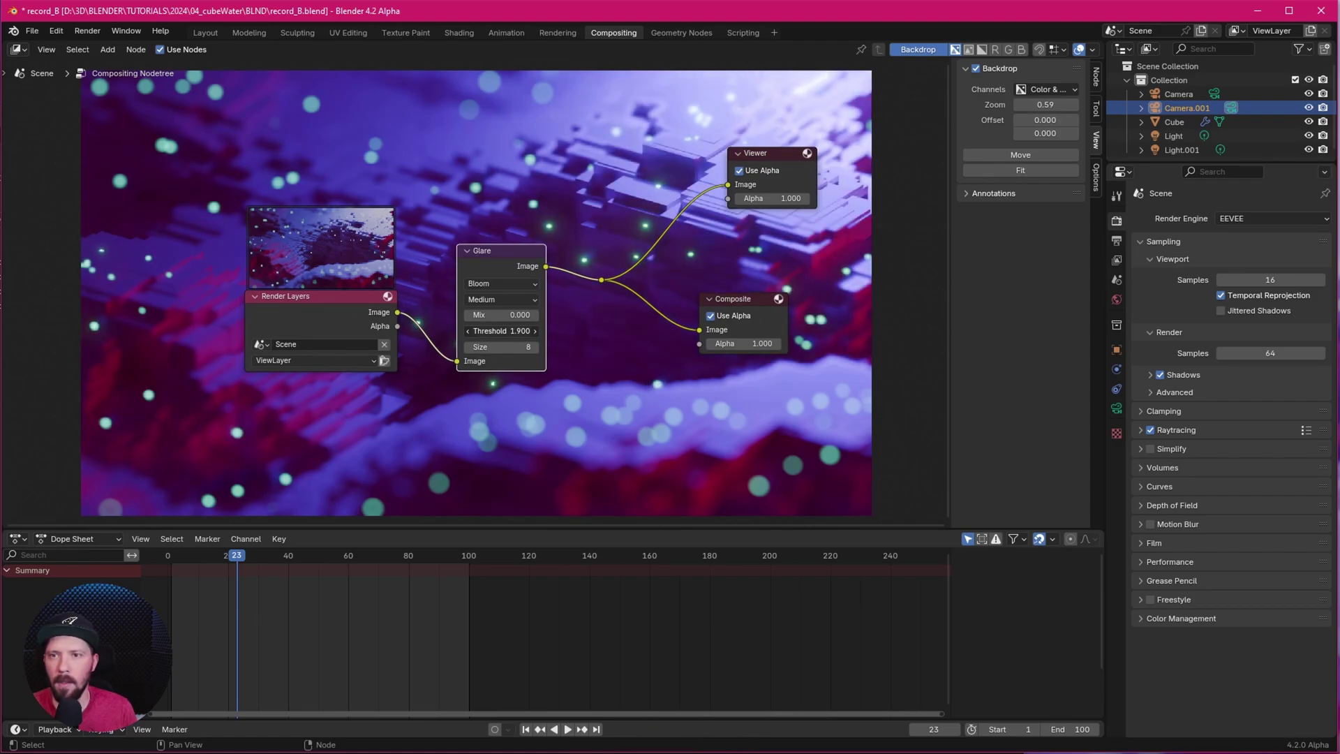
drag(570, 331, 570, 330)
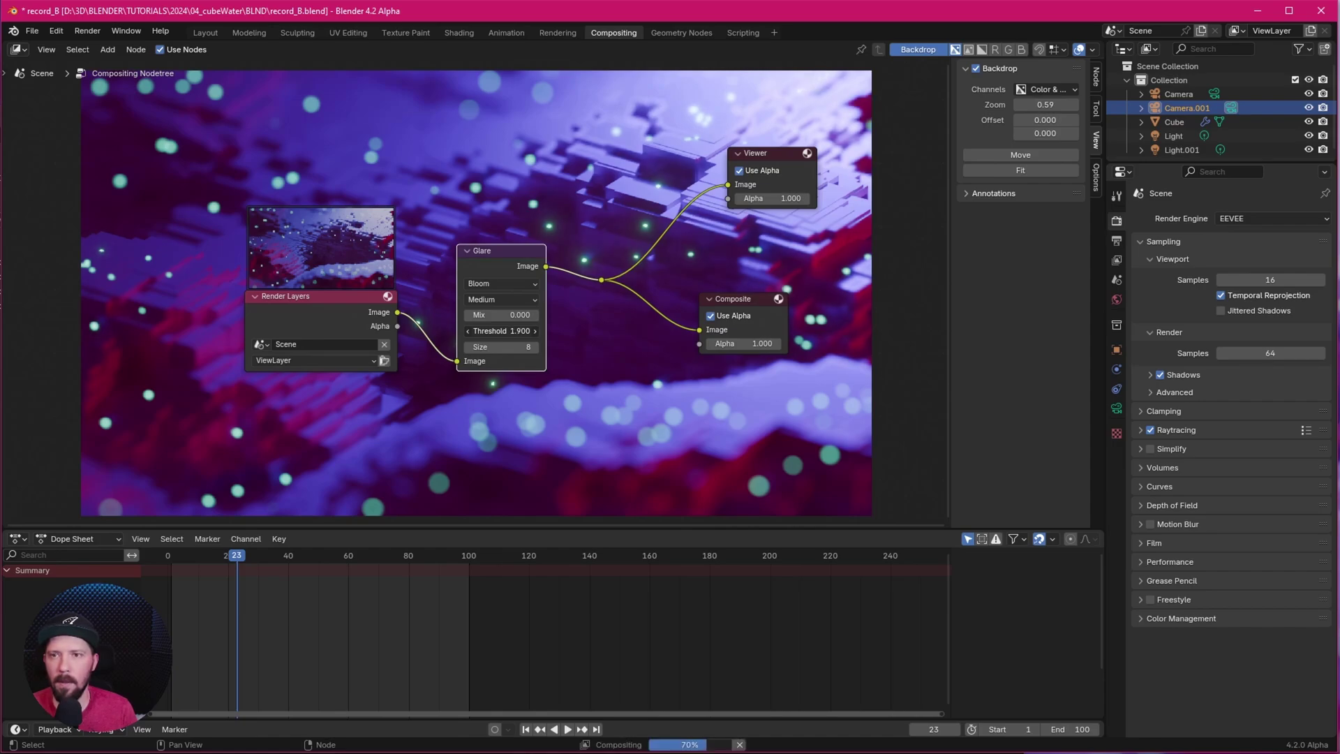
drag(503, 331, 492, 331)
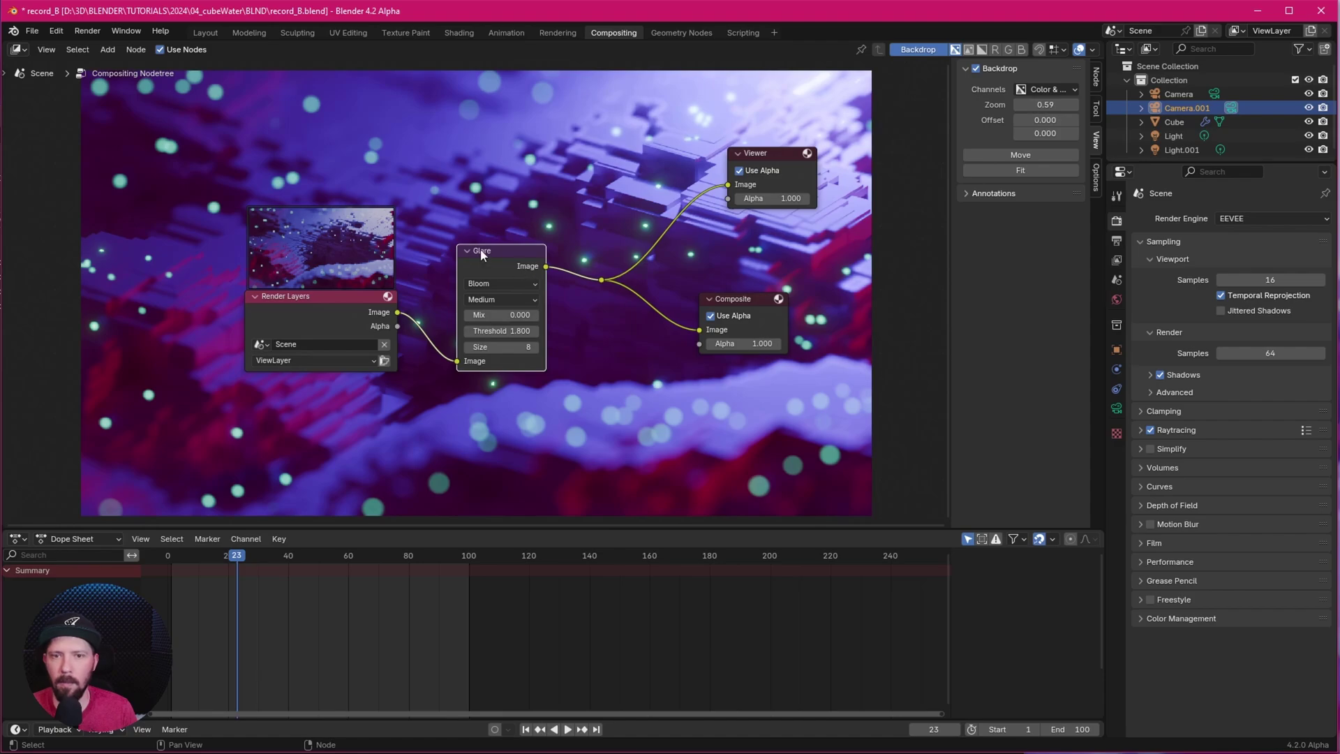
Mute and unmute the Glare node repeatedly to compare the image with and without bloom
key(m)
key(m)
key(m)
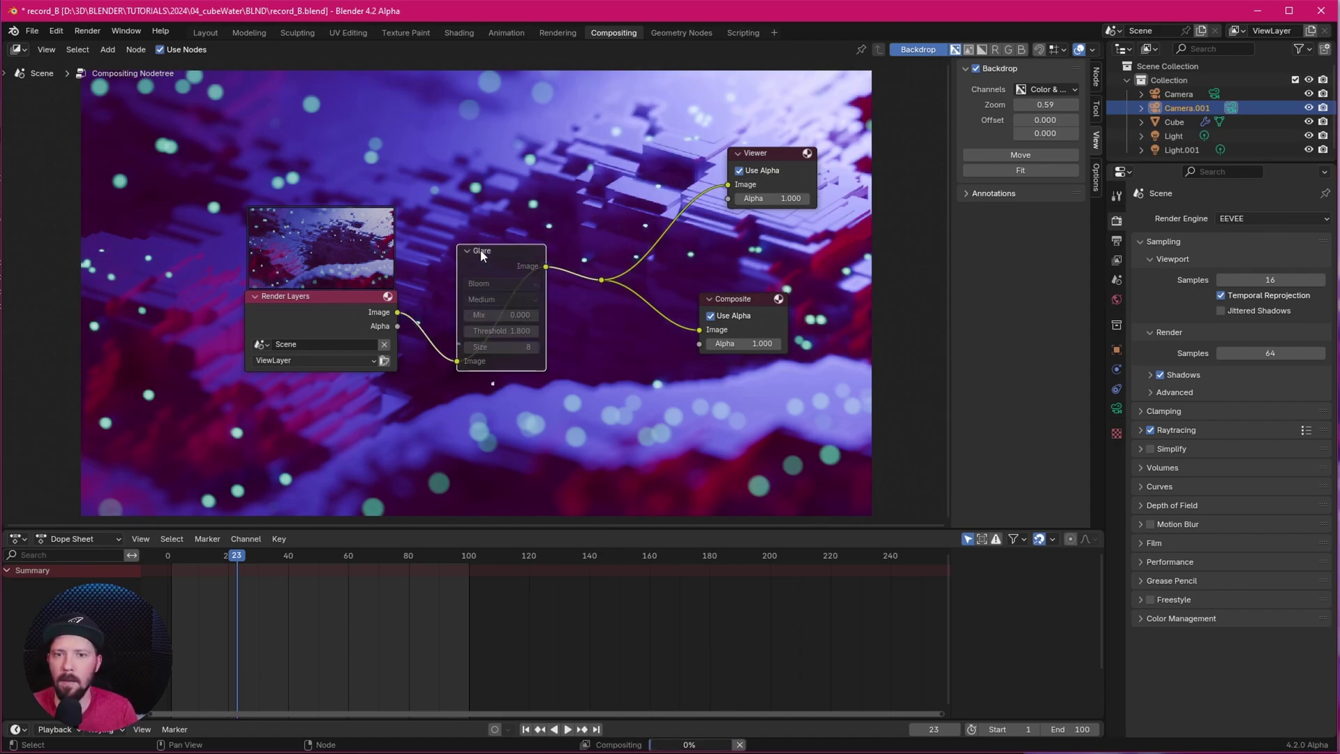
key(m)
key(m)
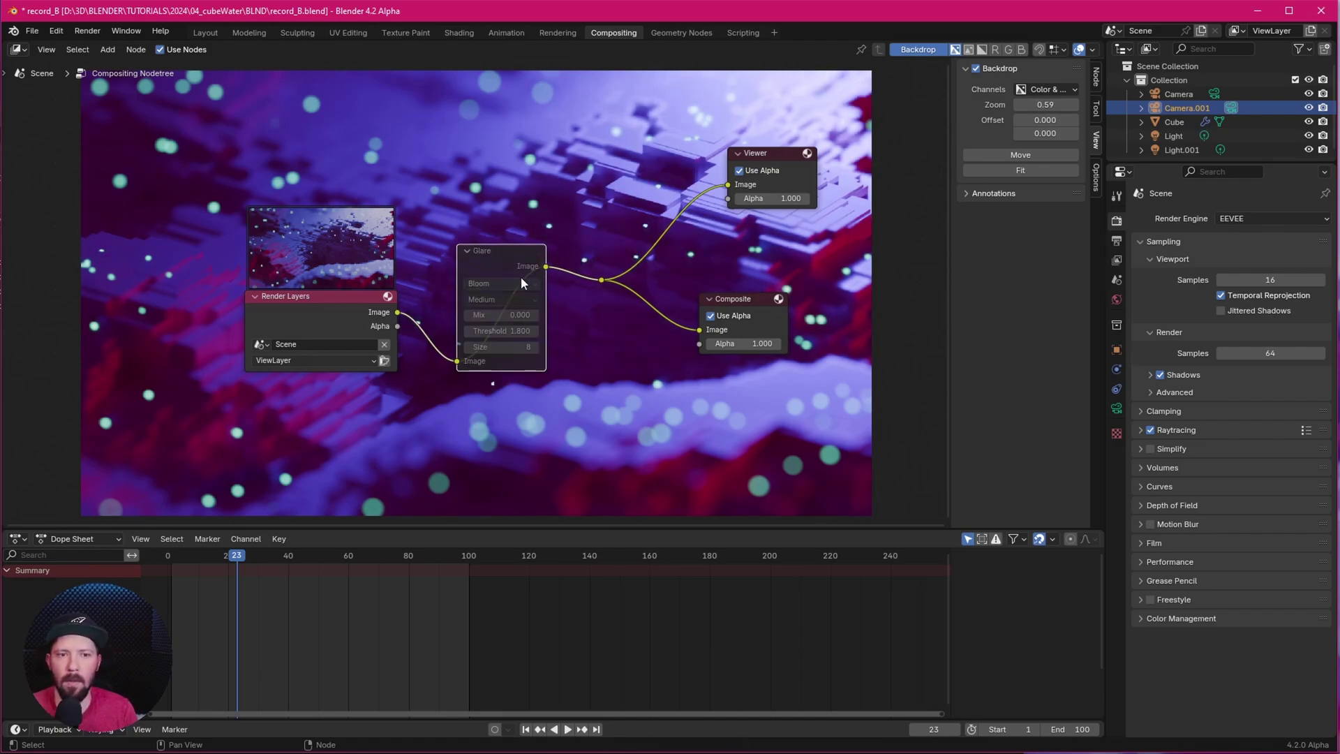
key(m)
Try the Glare node's High and Low quality options and return it to Medium
click(500, 300)
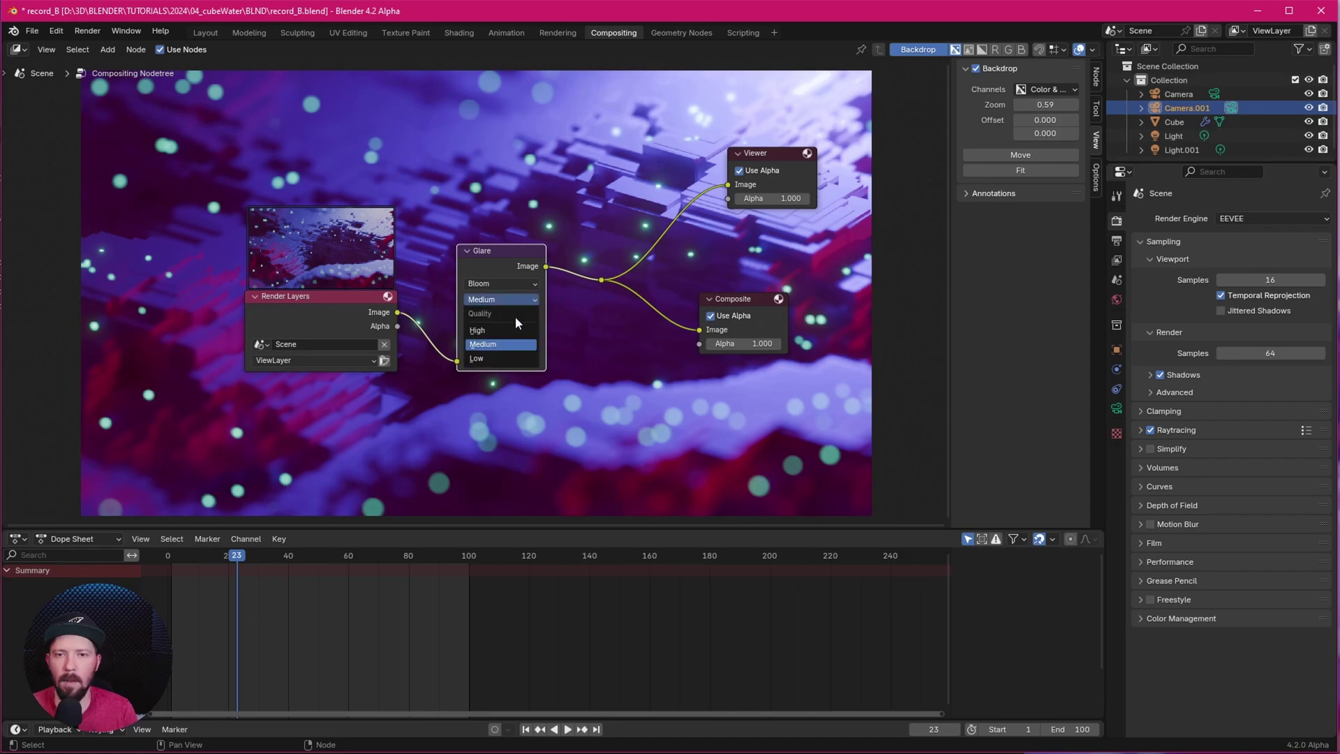
click(498, 330)
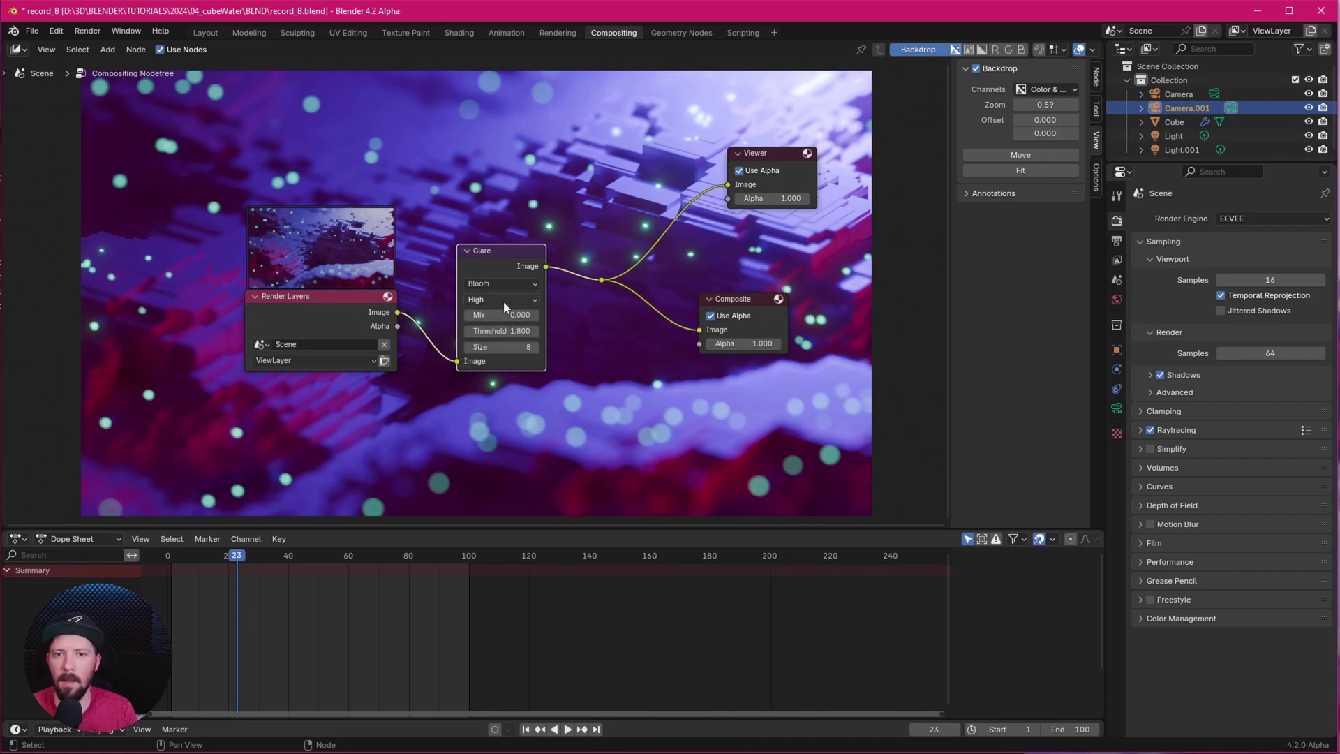
click(504, 301)
click(504, 353)
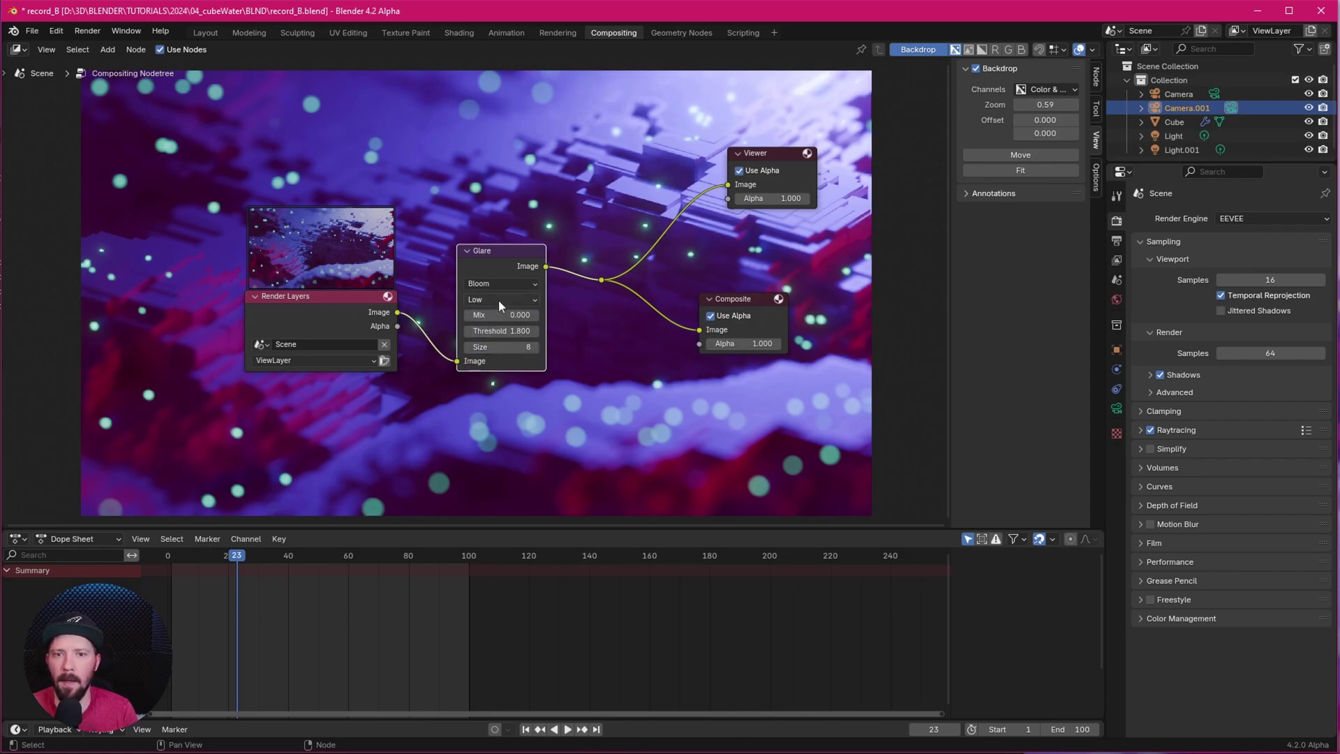
click(500, 304)
click(504, 342)
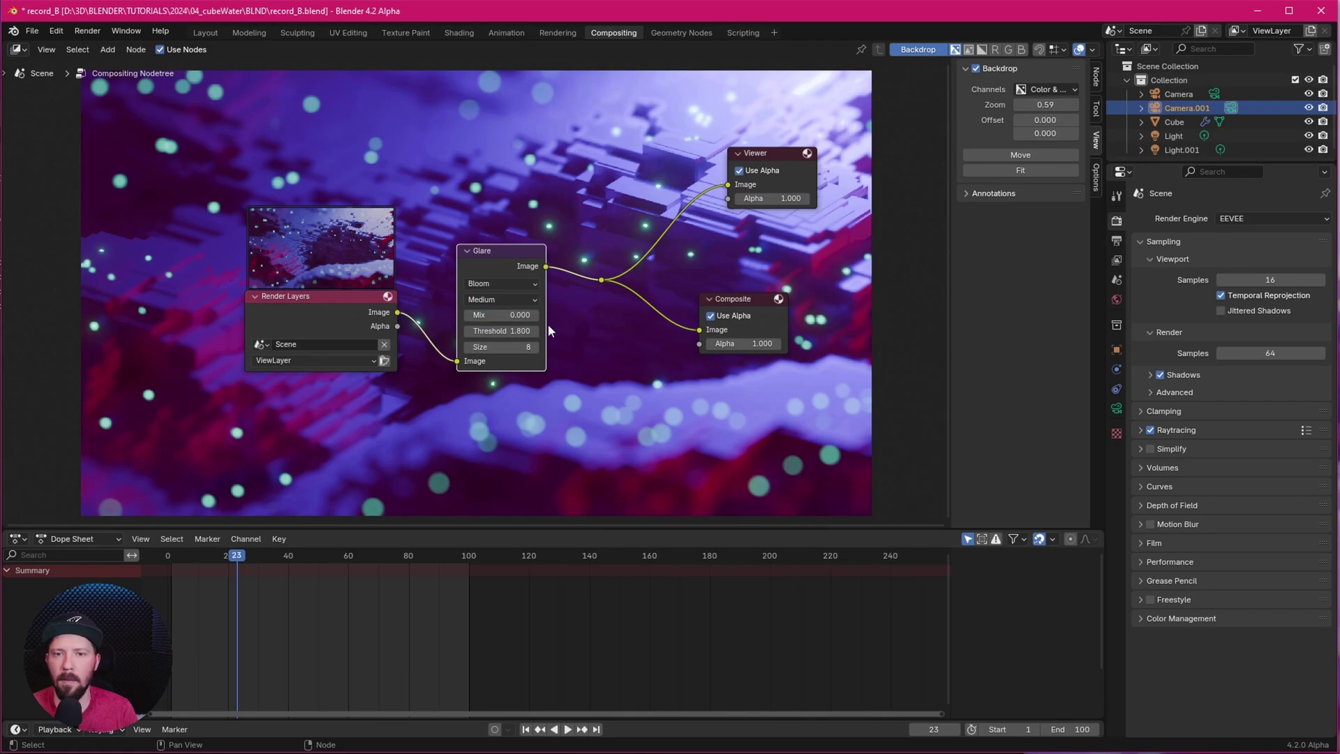